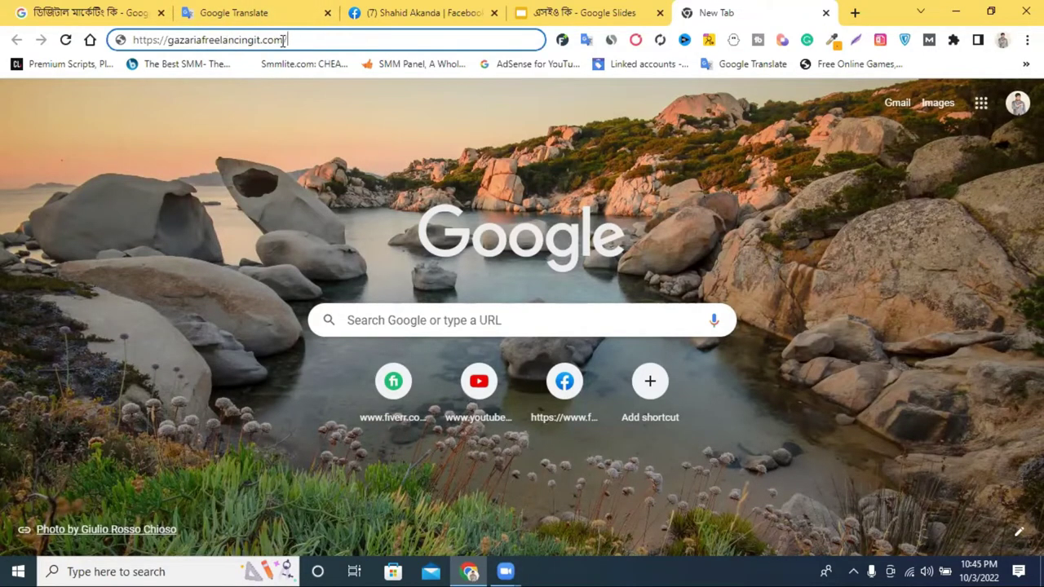
Step: Load gazariafreelancingit.com/wp-admin in Chrome, correcting the mistyped 'wp-admon' ending
text(w)
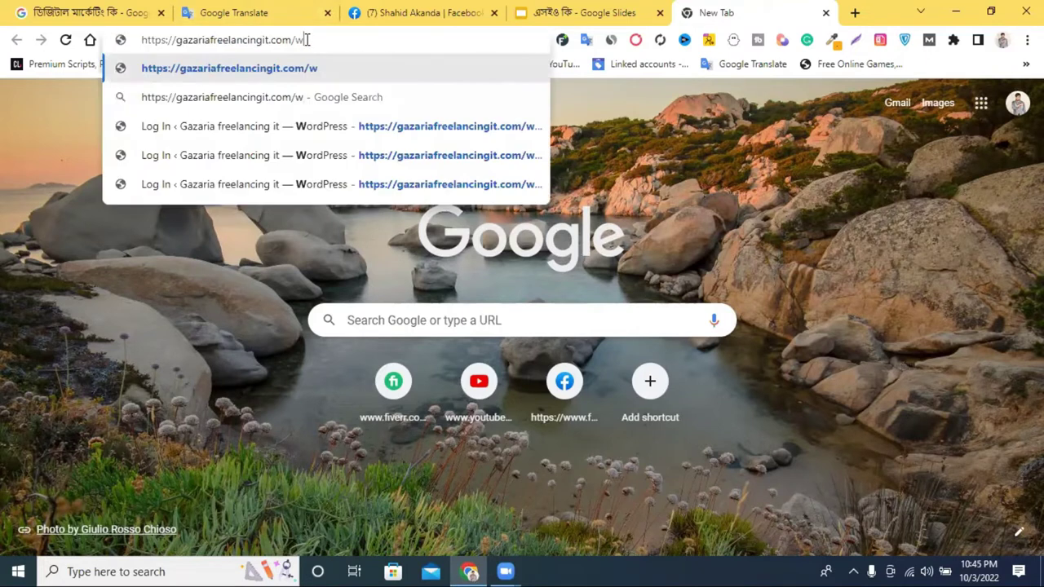
text(p)
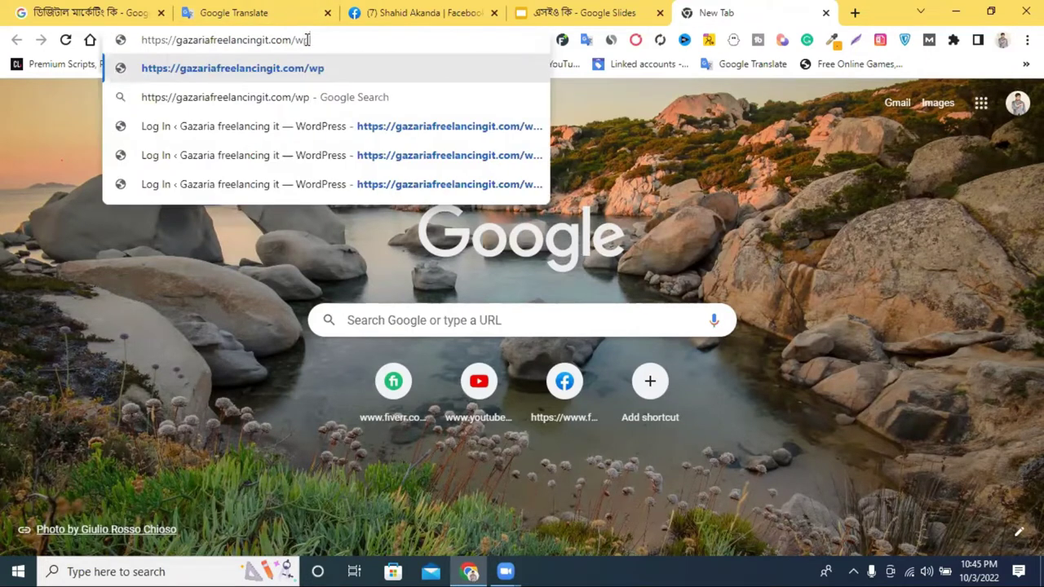
text(-admon)
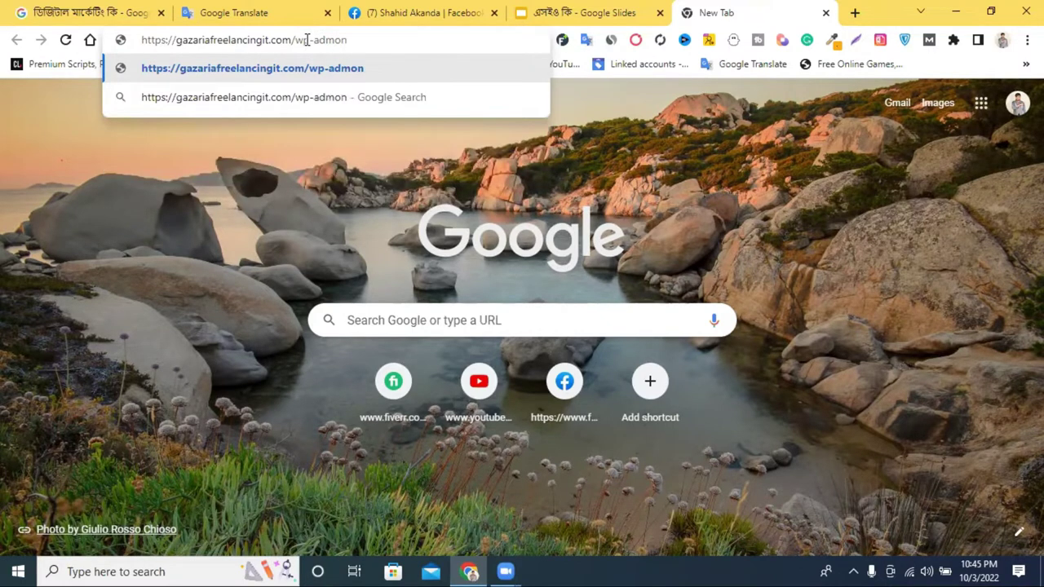
key(BackSpace)
key(BackSpace)
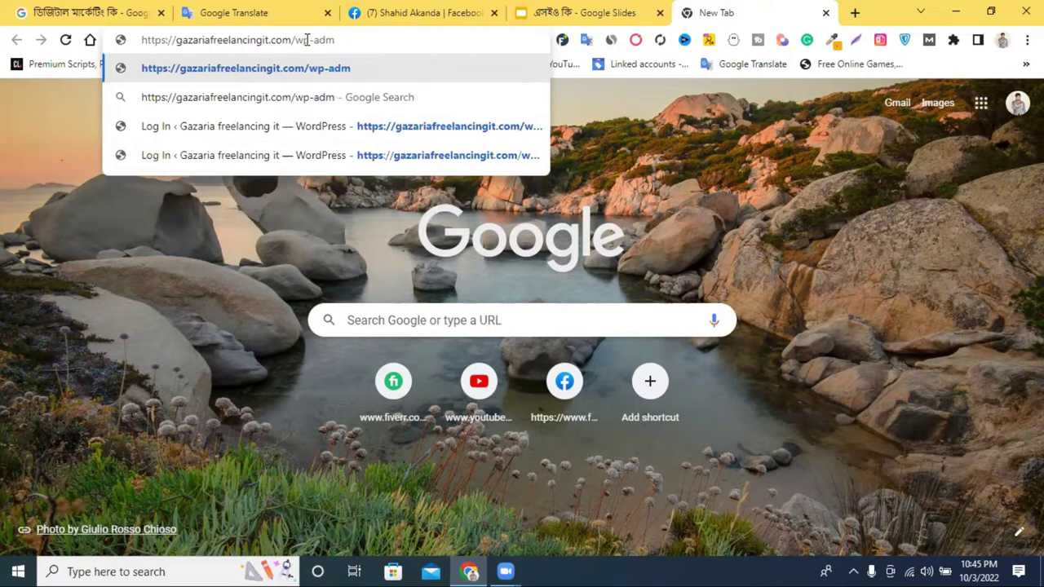
text(min)
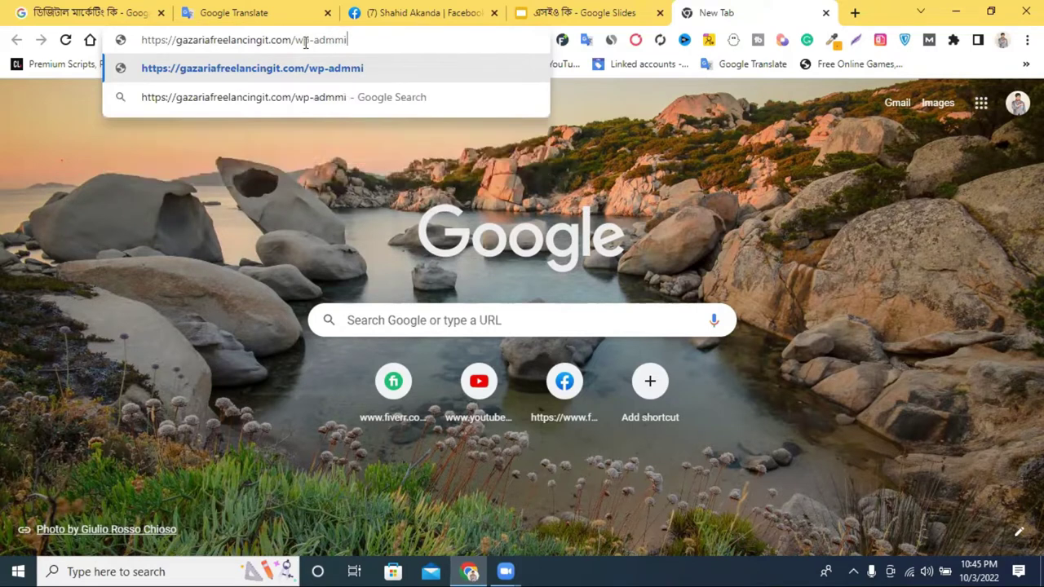
key(BackSpace)
key(BackSpace)
key(BackSpace)
key(BackSpace)
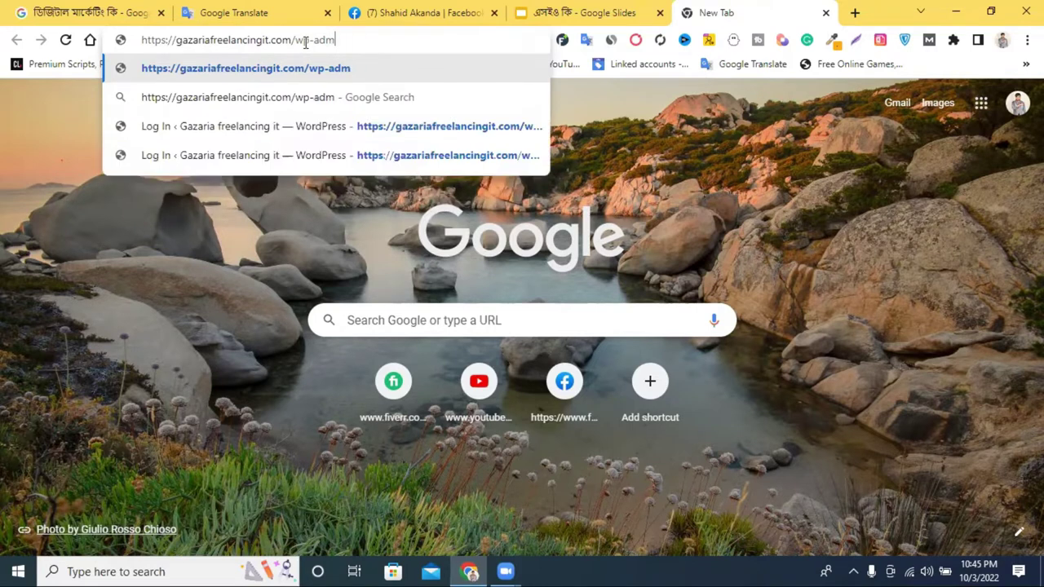
text(min)
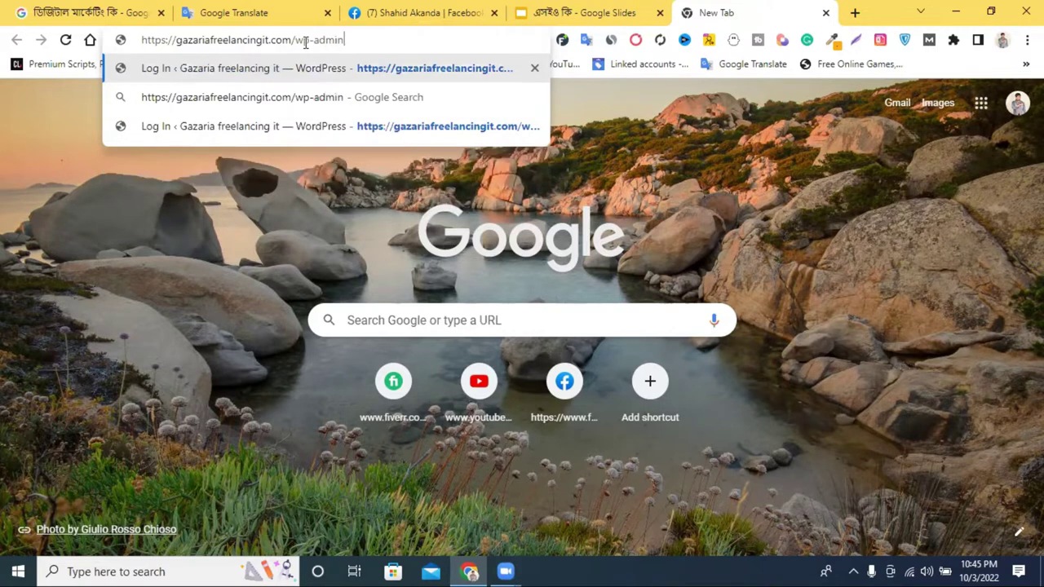
key(Return)
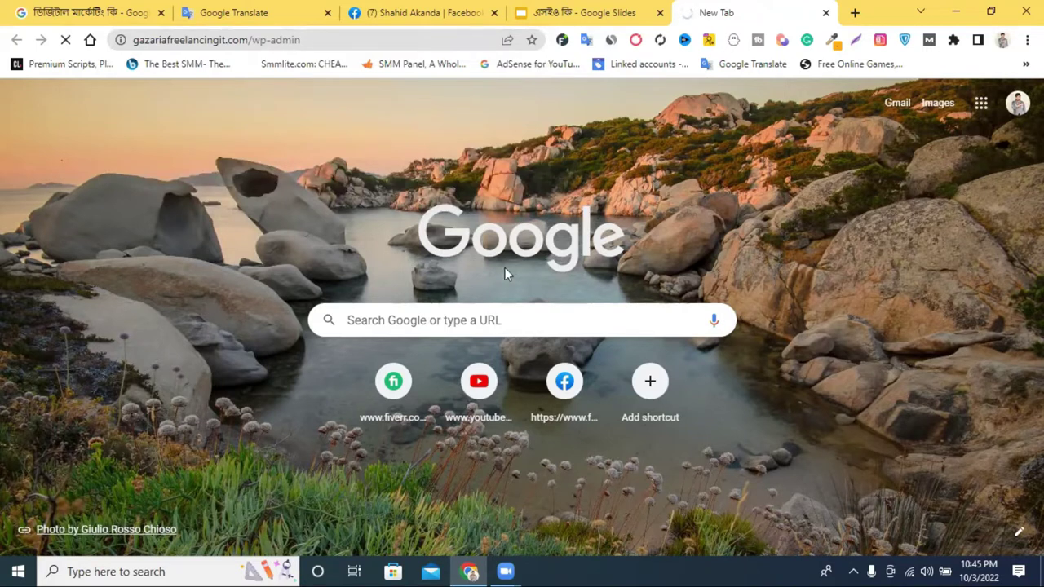
double_click(307, 39)
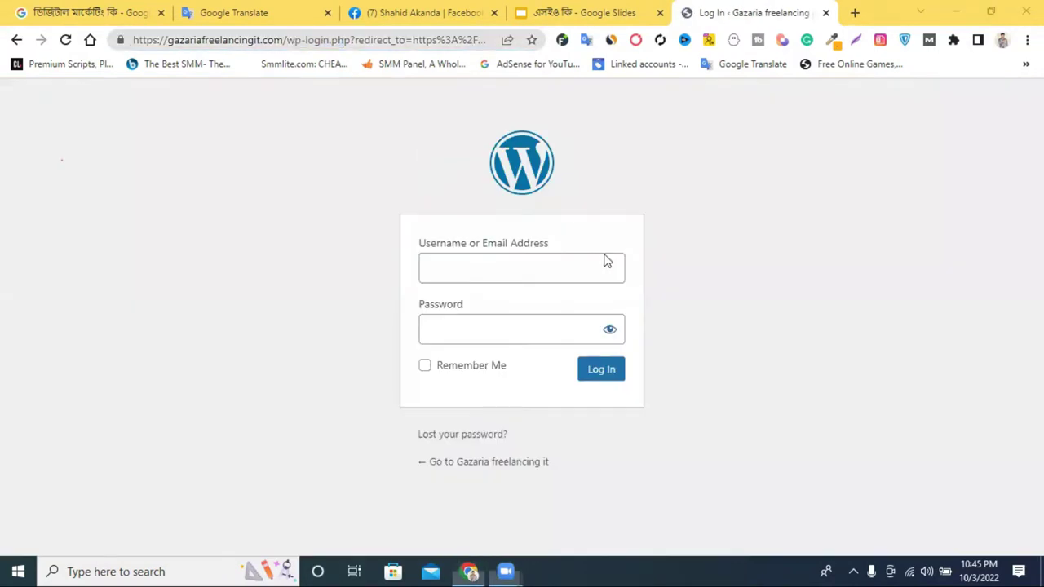
Step: Focus the blank Username field, dismiss the saved-login suggestions, then focus Password
click(461, 270)
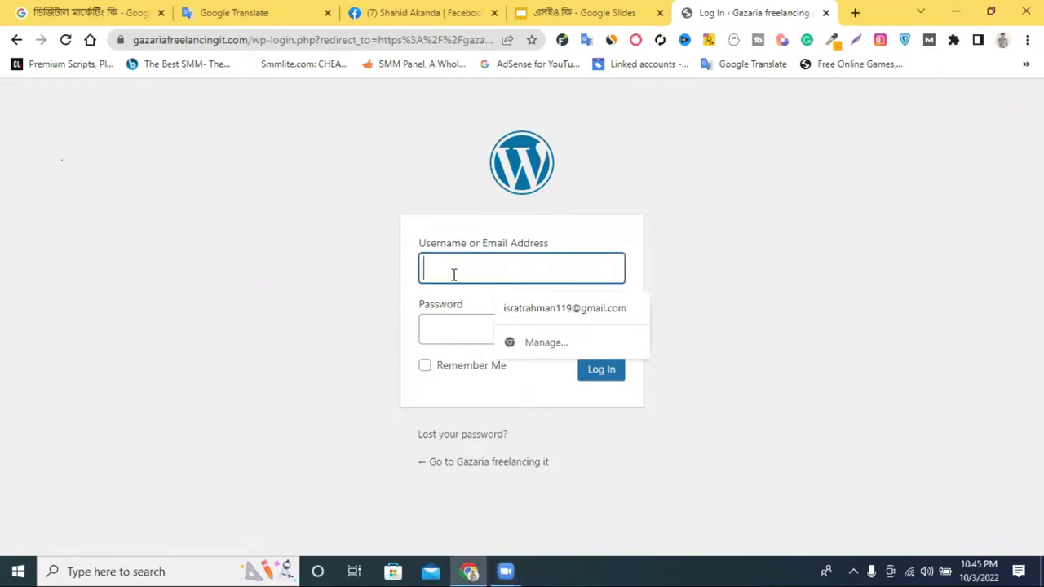
click(333, 228)
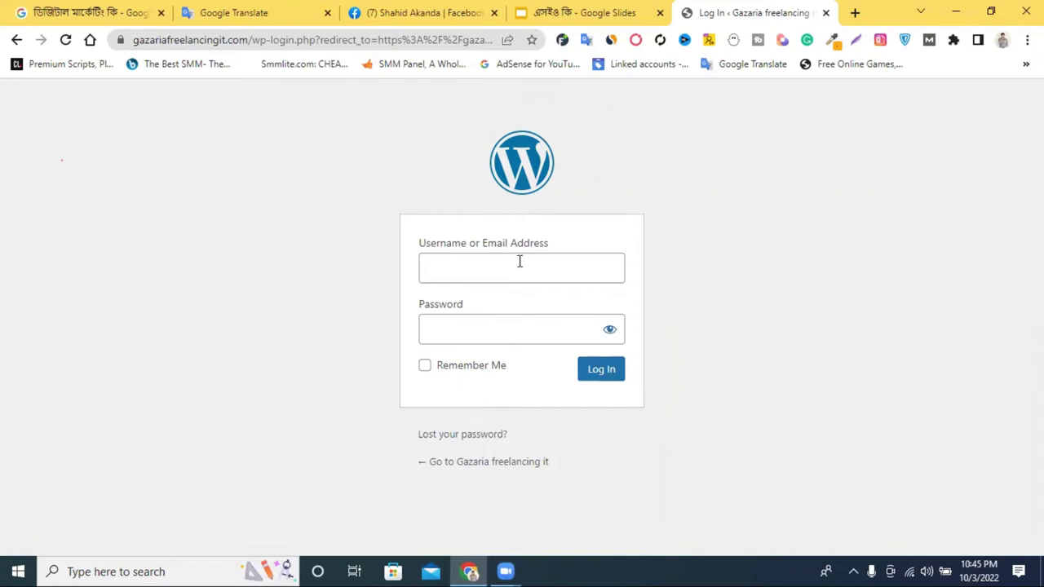
click(464, 331)
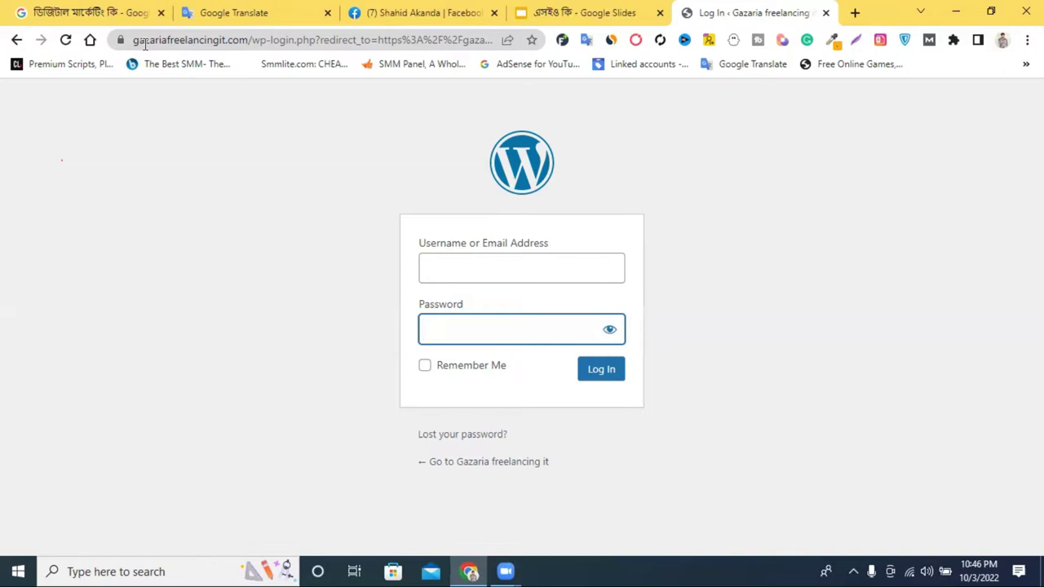
Step: Copy the first part of the site's domain and paste it as the username
click(462, 275)
drag(134, 40, 180, 45)
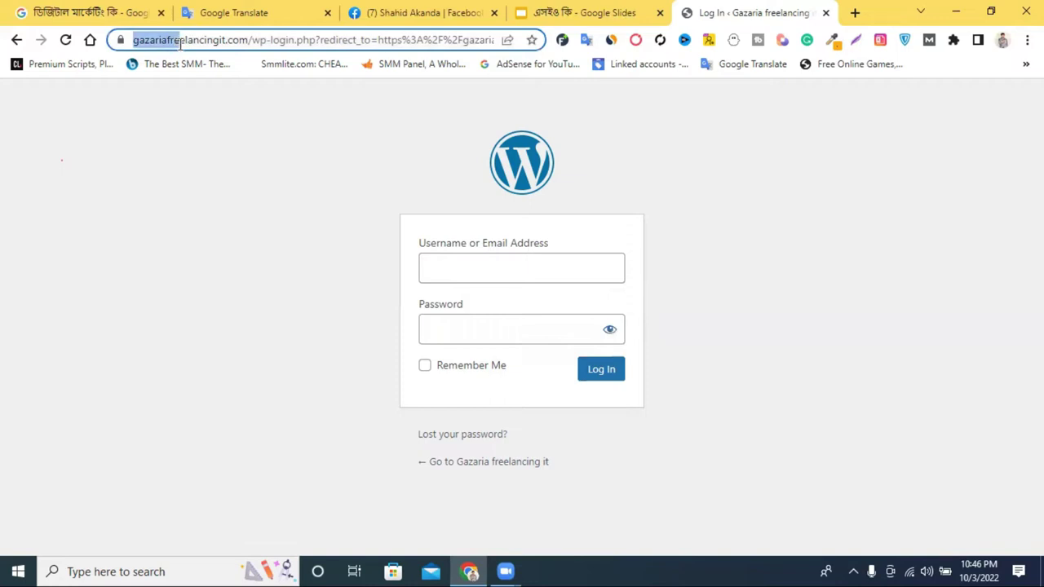
drag(180, 44, 173, 44)
key(ctrl+c)
click(454, 258)
key(ctrl+v)
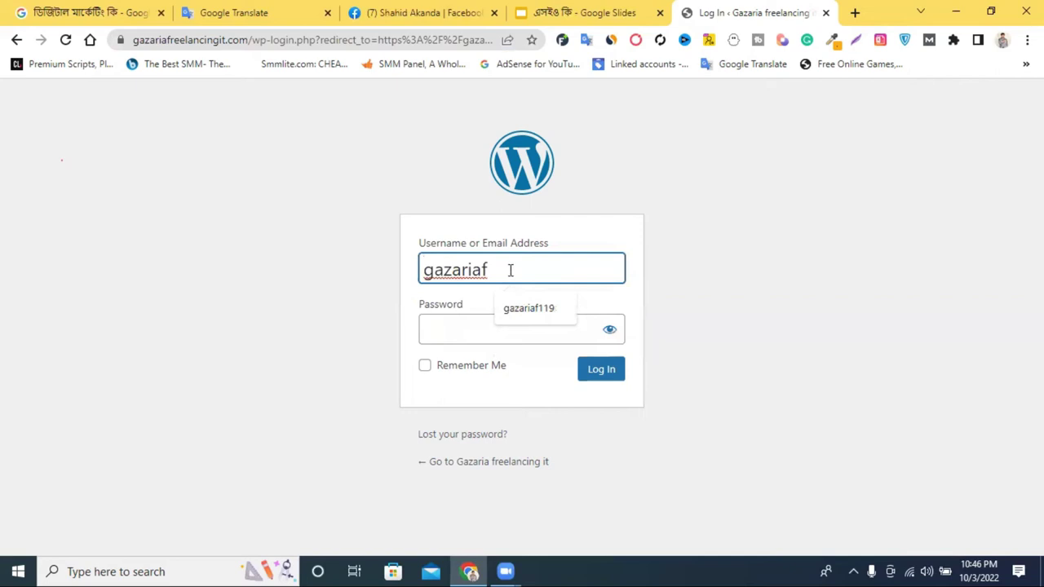
click(540, 315)
click(493, 323)
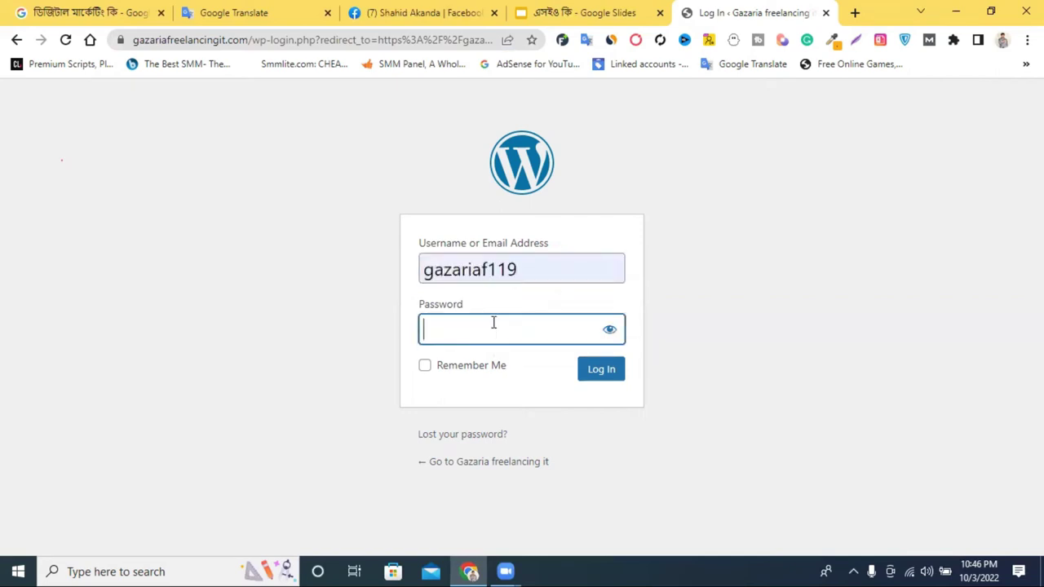
double_click(492, 271)
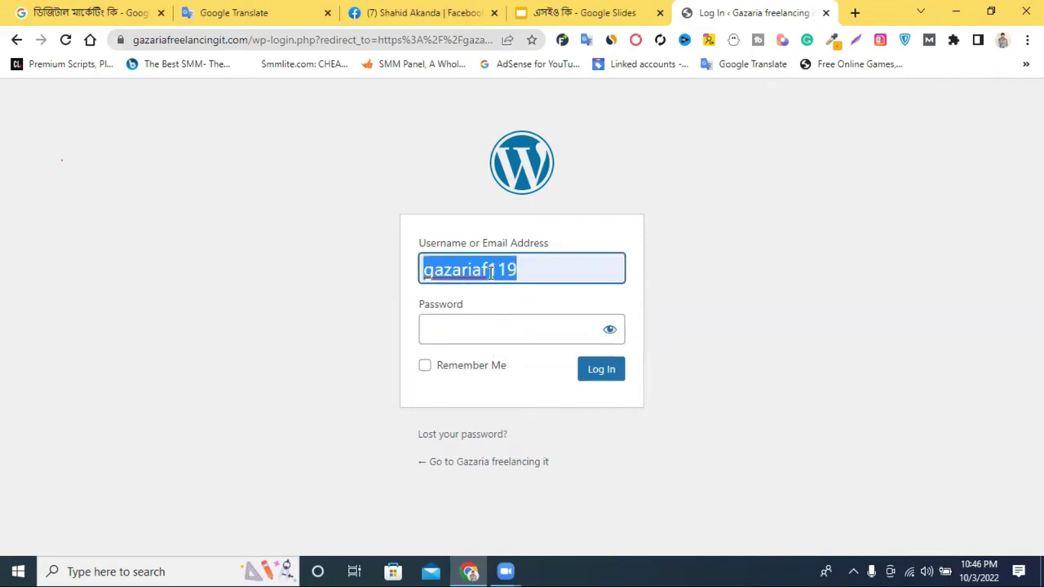
Step: Paste and edit the password, then submit the login, which reports an unregistered username
click(489, 326)
key(ctrl+v)
click(611, 328)
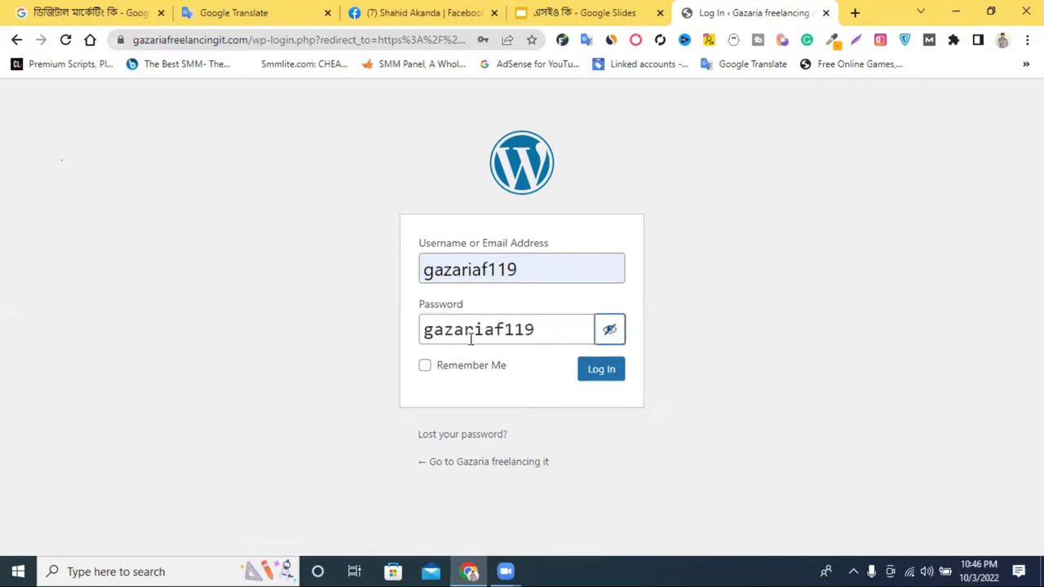
drag(433, 329, 424, 333)
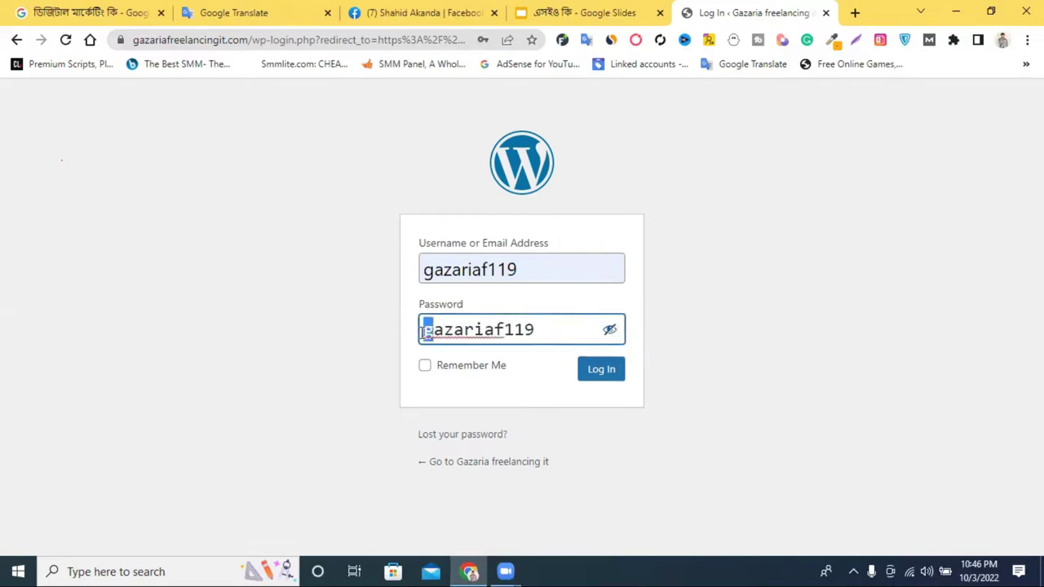
drag(539, 330, 496, 334)
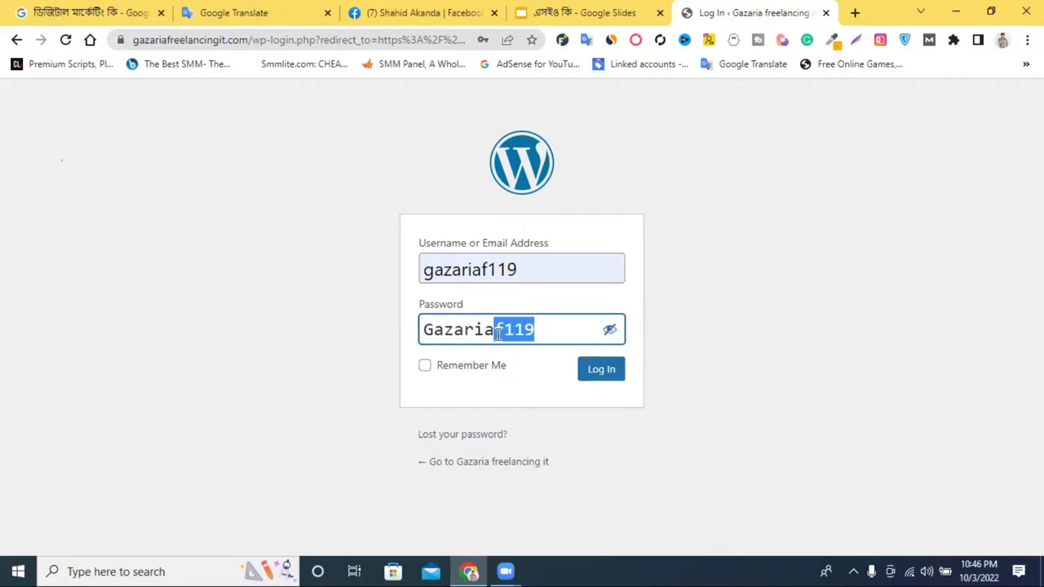
key(BackSpace)
click(612, 335)
click(424, 324)
click(547, 336)
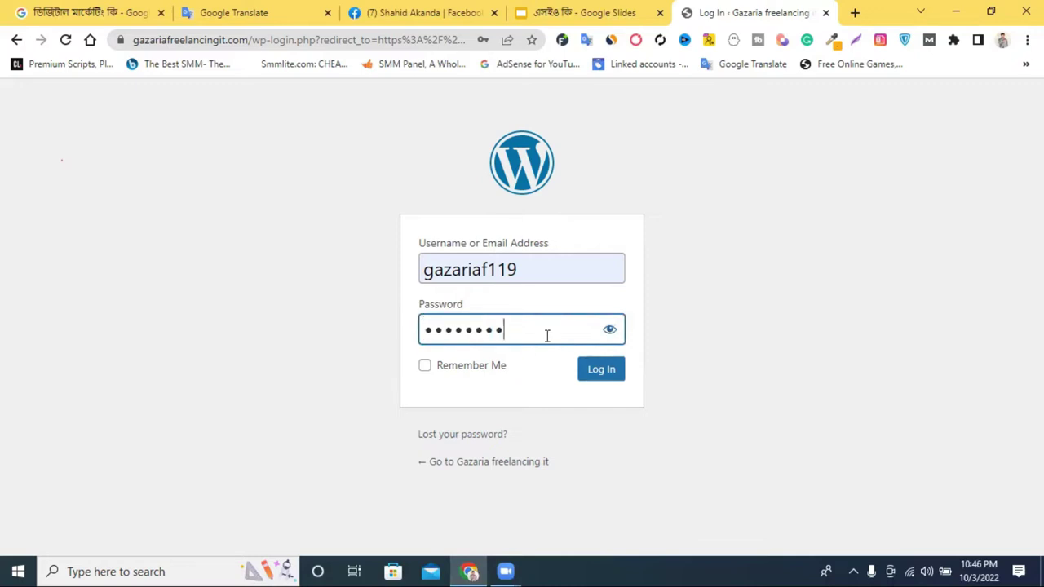
click(620, 369)
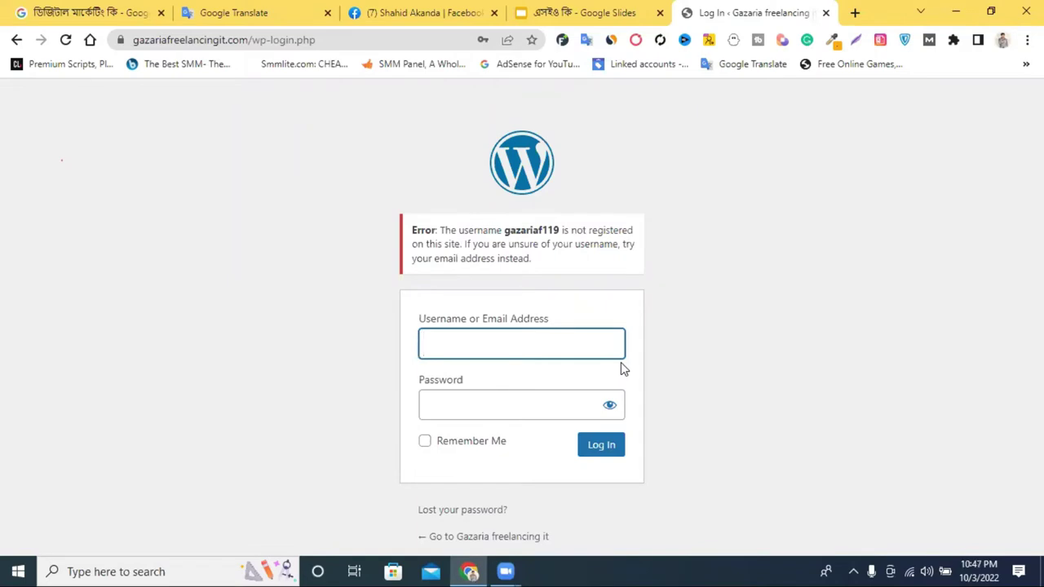
Step: Paste the username again and correct its second-to-last digit
click(505, 345)
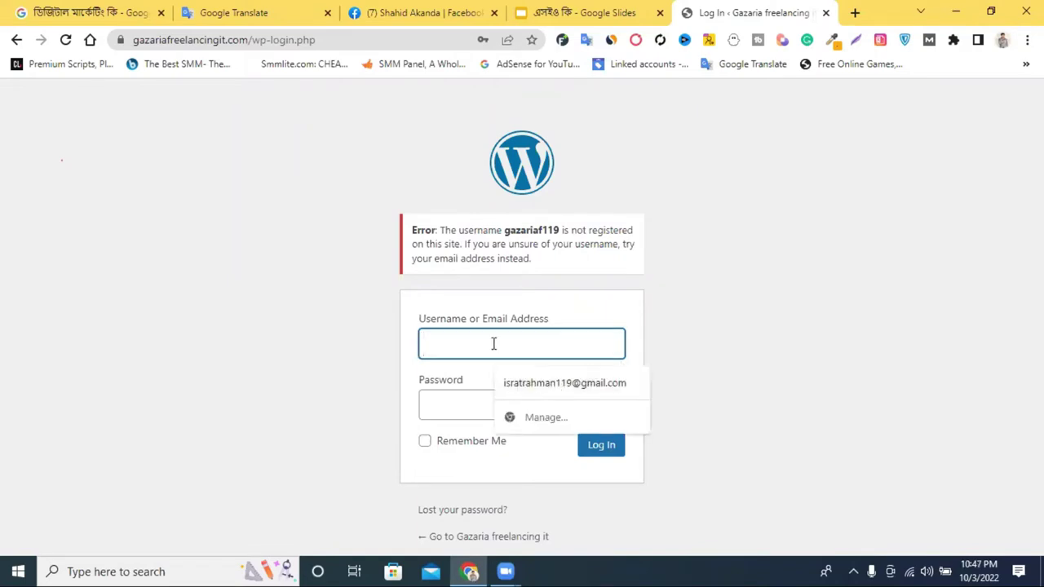
right_click(492, 345)
click(535, 218)
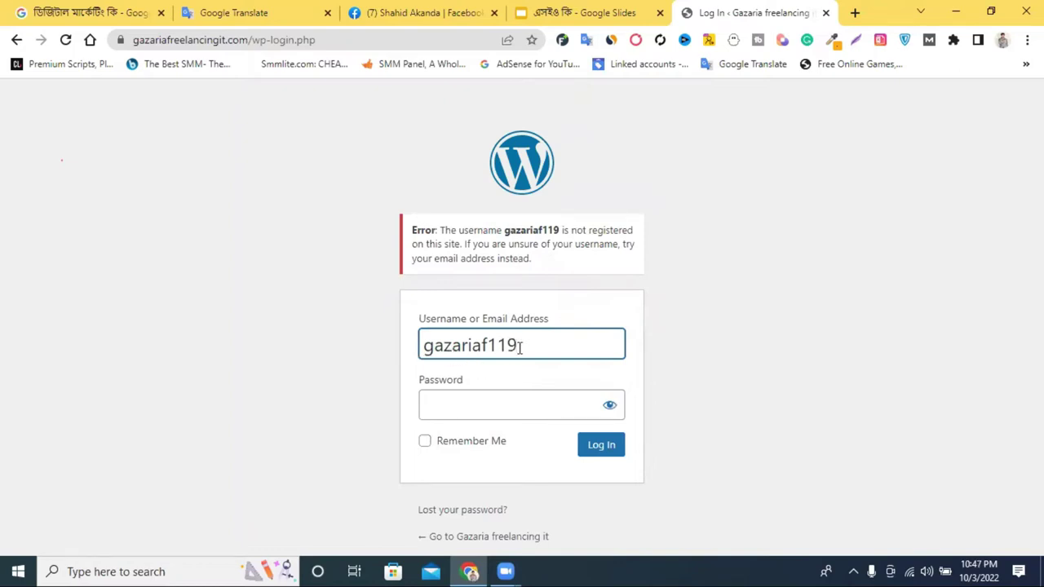
drag(507, 346, 501, 346)
text(9)
Step: Re-enter and edit the password, then log in to the WordPress Dashboard
click(452, 406)
text(•••••••••••)
click(610, 406)
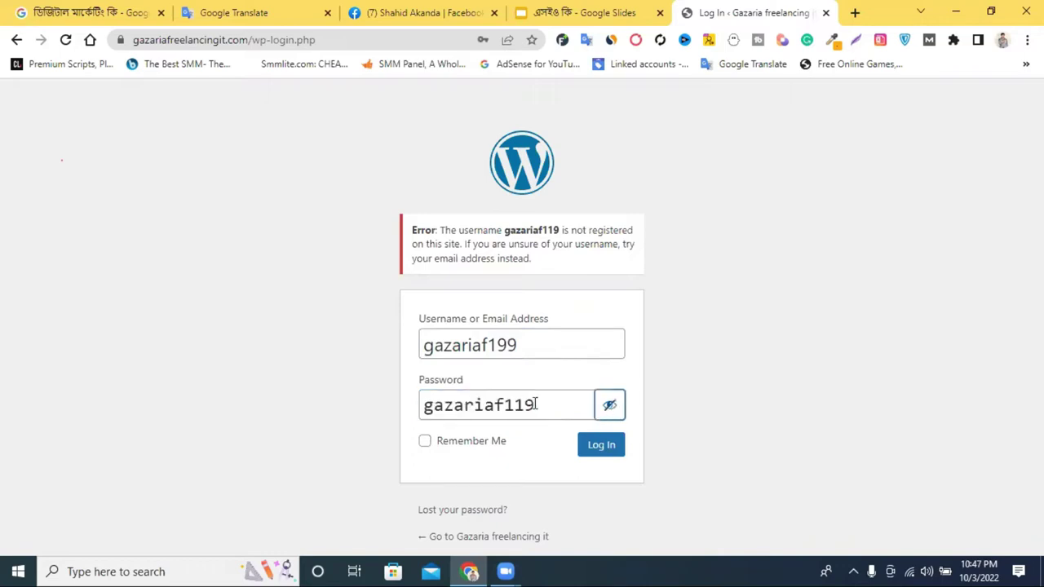
drag(532, 405, 497, 410)
key(BackSpace)
drag(435, 406, 418, 414)
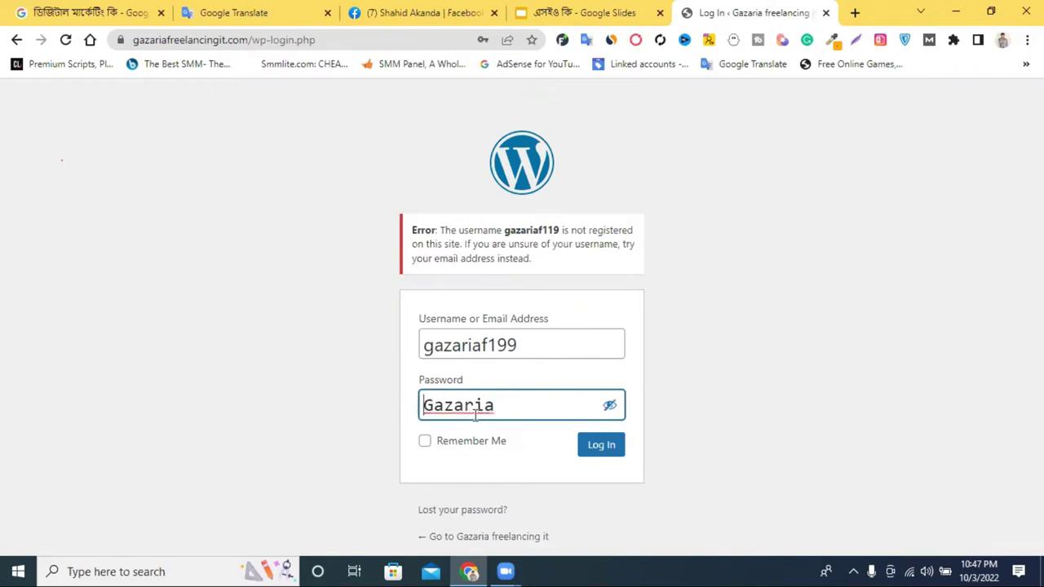
key(Home)
click(610, 405)
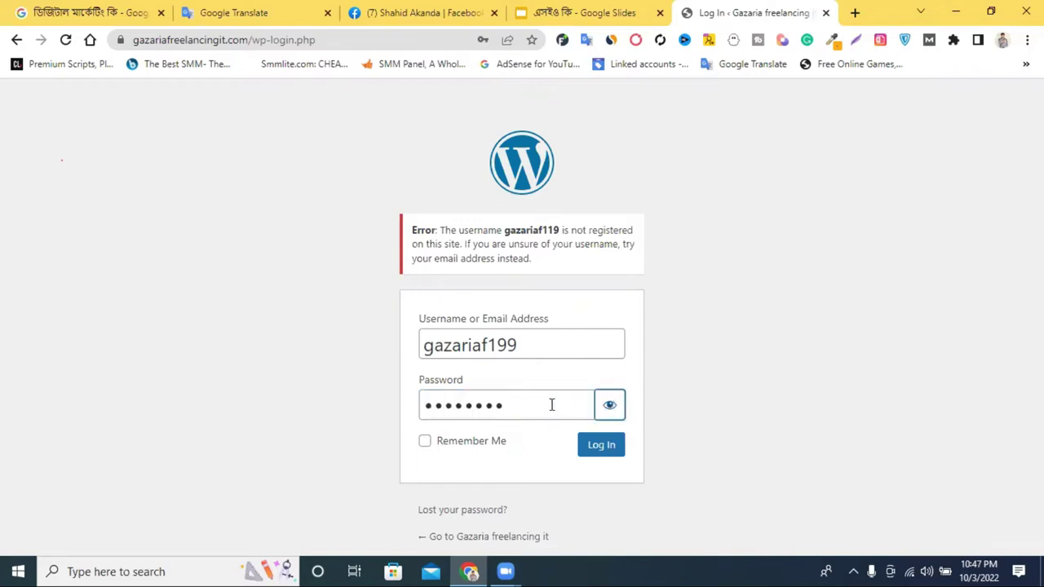
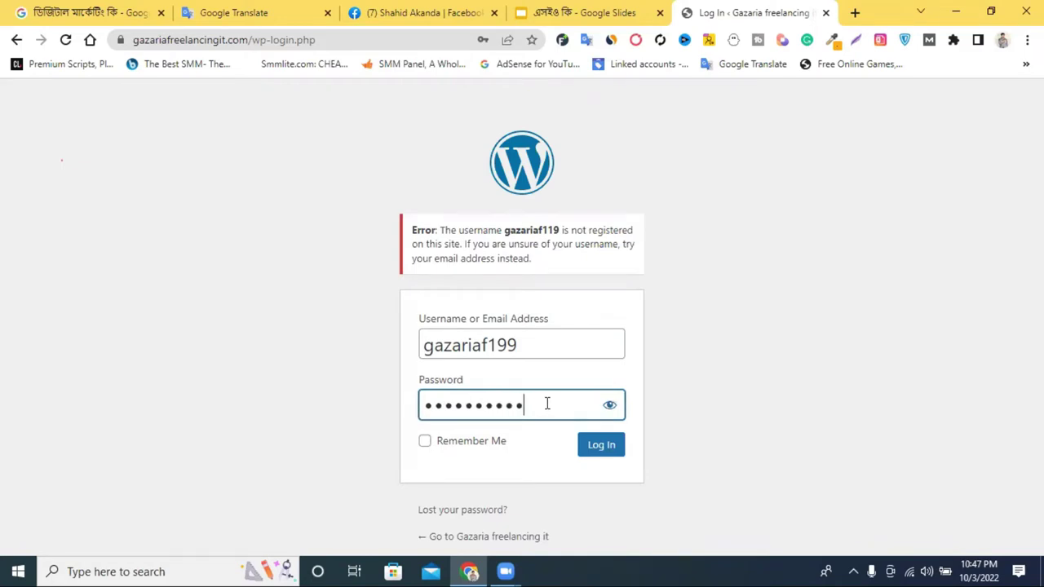
click(601, 443)
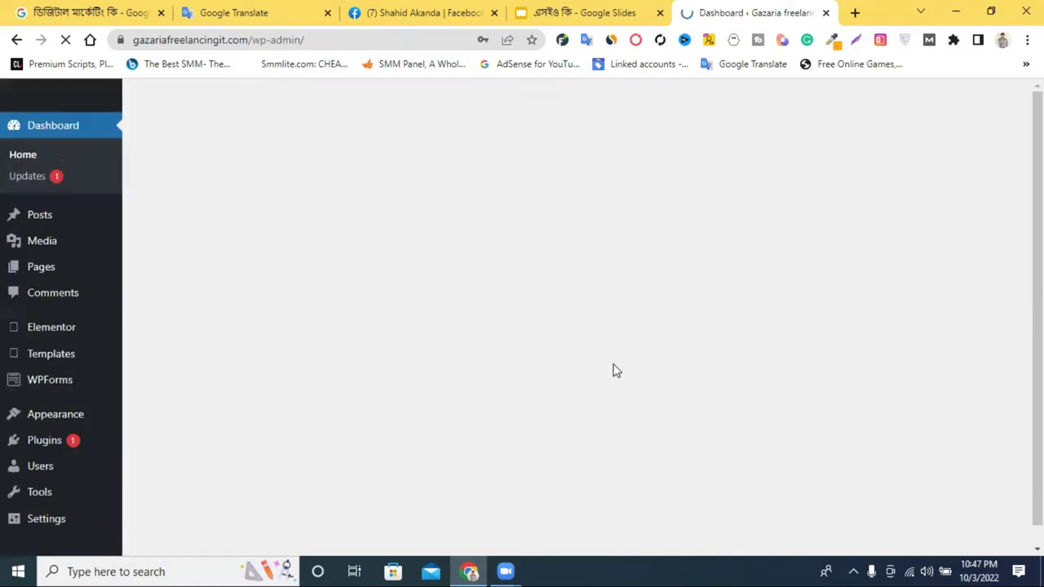
Step: Dismiss Chrome's save-password bubble and go to Yoast SEO from the Dashboard sidebar
scroll(326, 359, down, 1)
scroll(89, 352, down, 8)
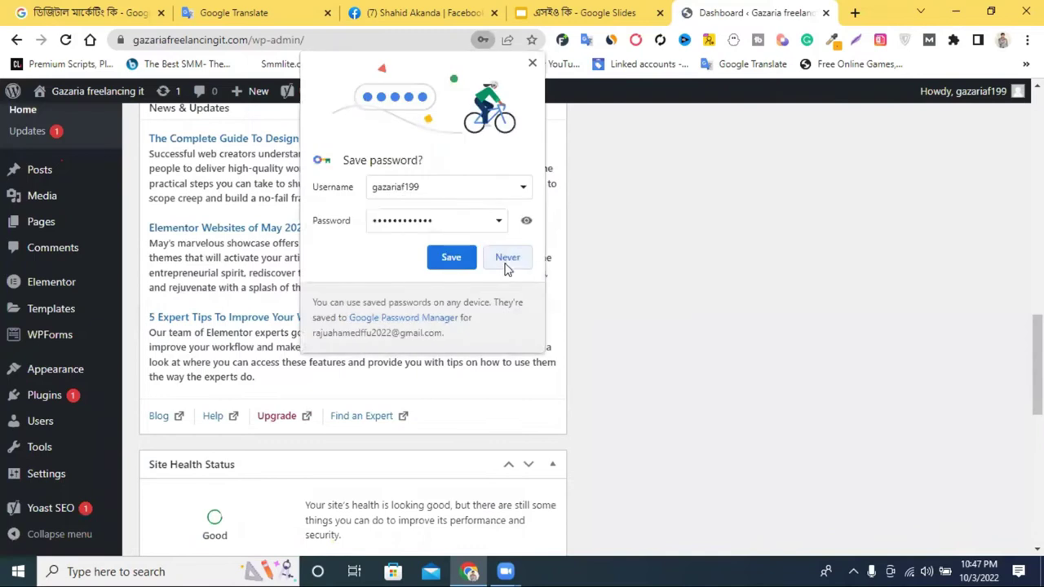
click(449, 256)
scroll(563, 263, up, 10)
scroll(345, 263, up, 5)
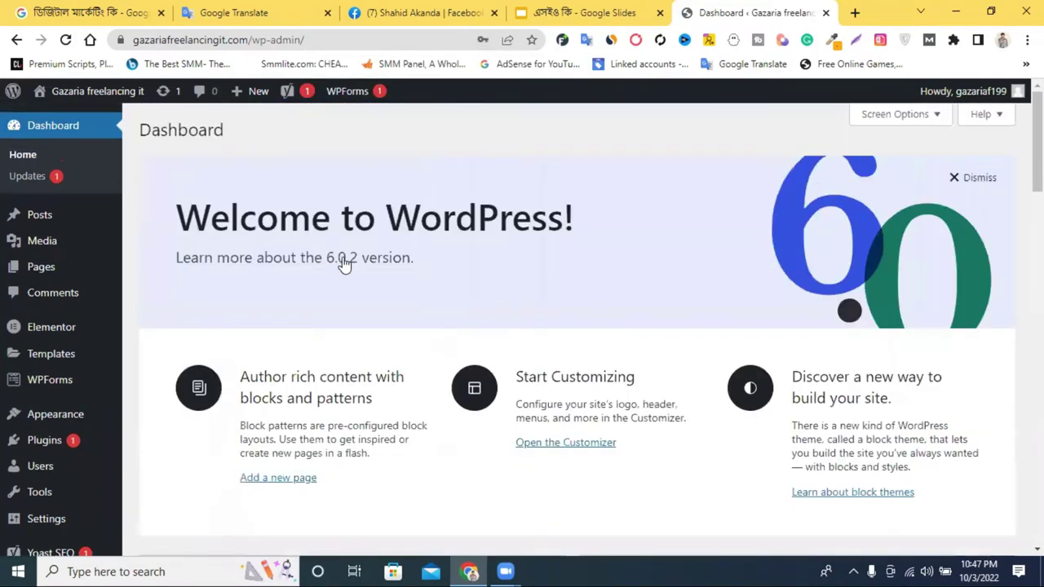
scroll(122, 327, down, 2)
scroll(122, 326, down, 2)
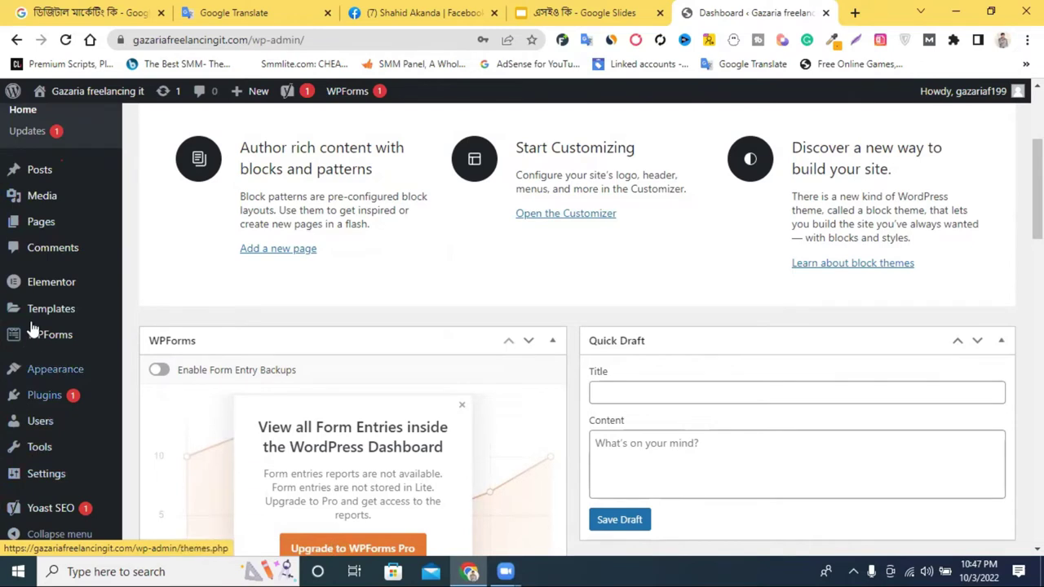
scroll(33, 331, down, 4)
click(50, 508)
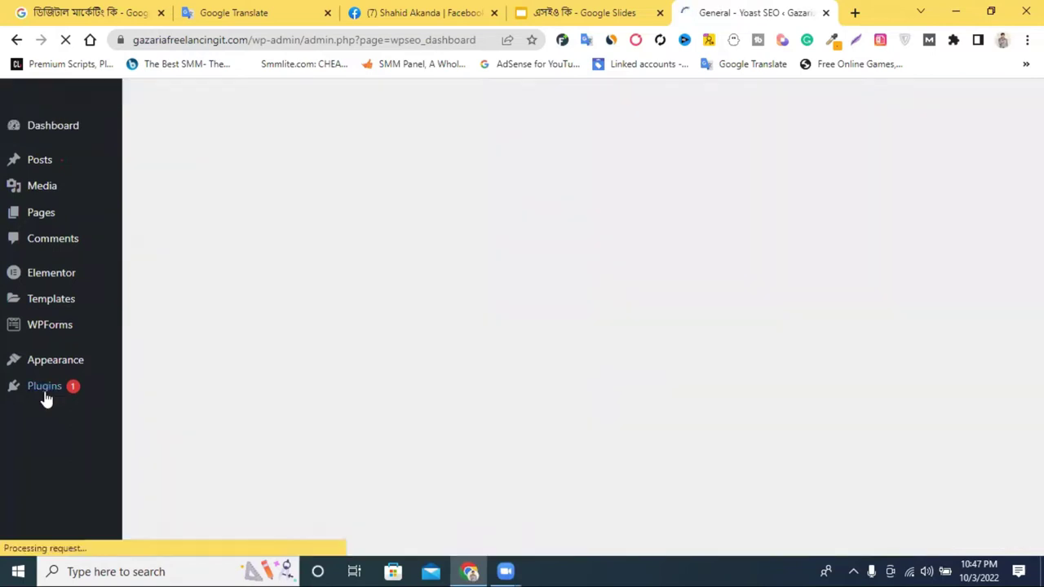
Step: Check Yoast SEO in the Plugins list and apply the bulk Delete action
scroll(81, 354, down, 2)
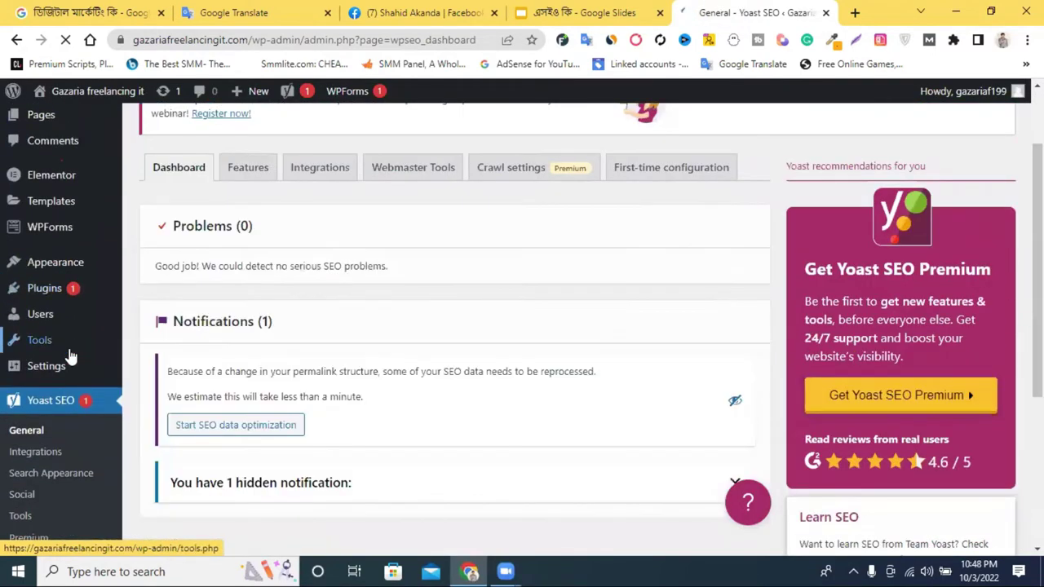
mouse_move(30, 298)
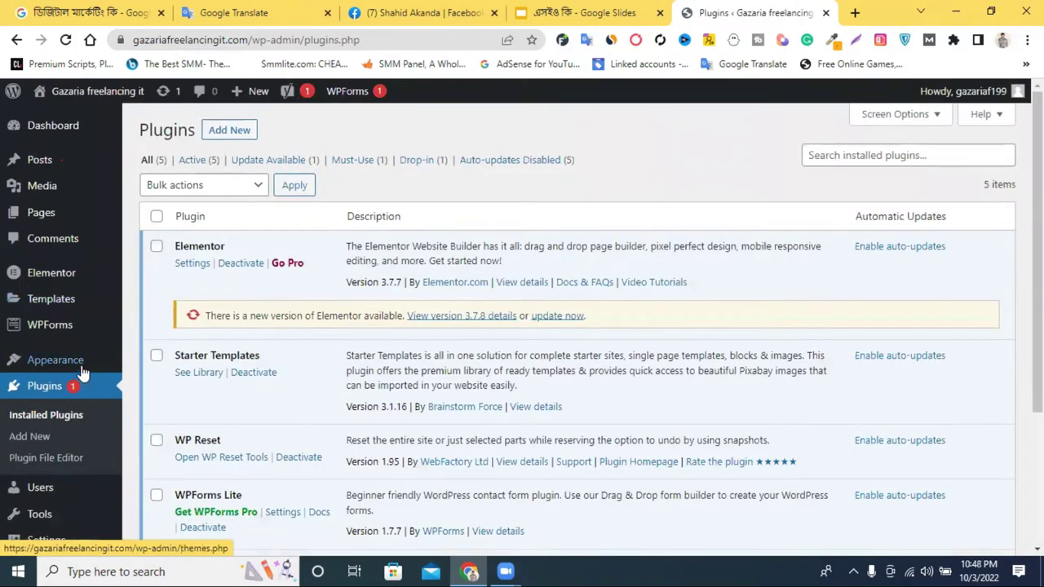
scroll(82, 375, down, 3)
click(157, 374)
scroll(296, 373, up, 3)
click(194, 192)
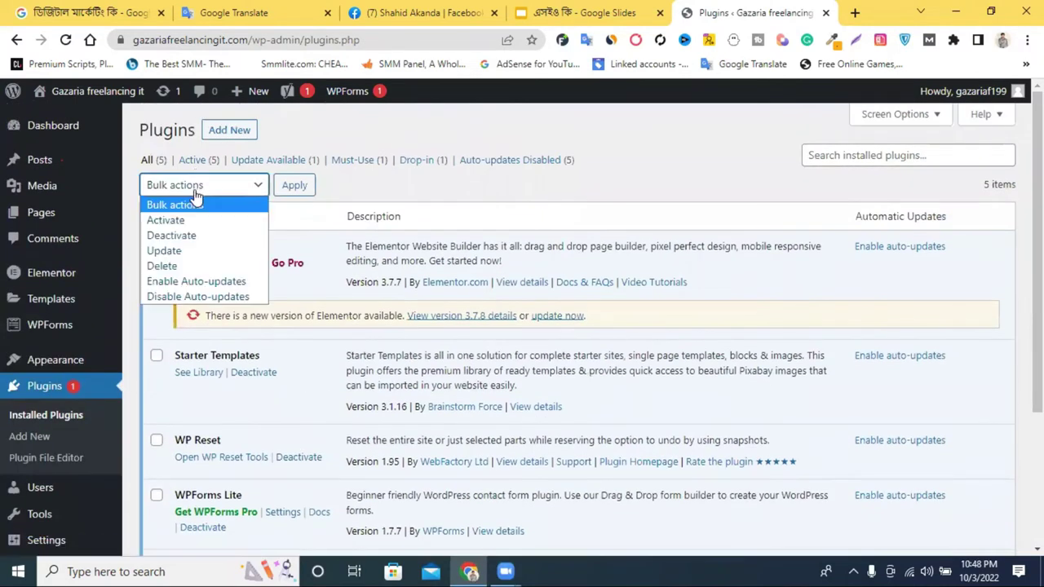
click(184, 265)
click(295, 187)
click(593, 135)
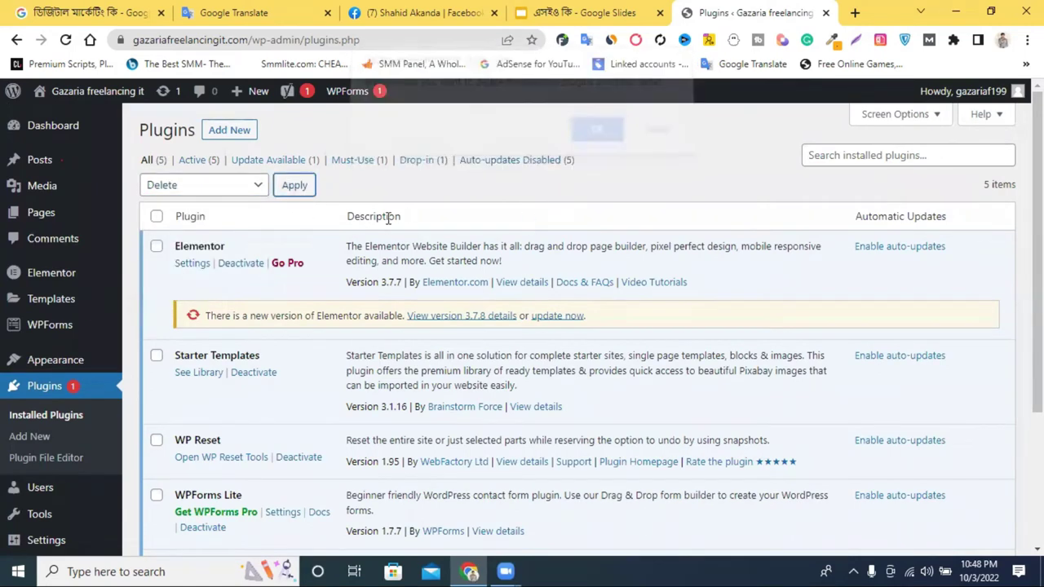
Step: Deactivate Yoast SEO, delete it with confirmation, and reload the plugins list
scroll(383, 228, down, 3)
click(208, 401)
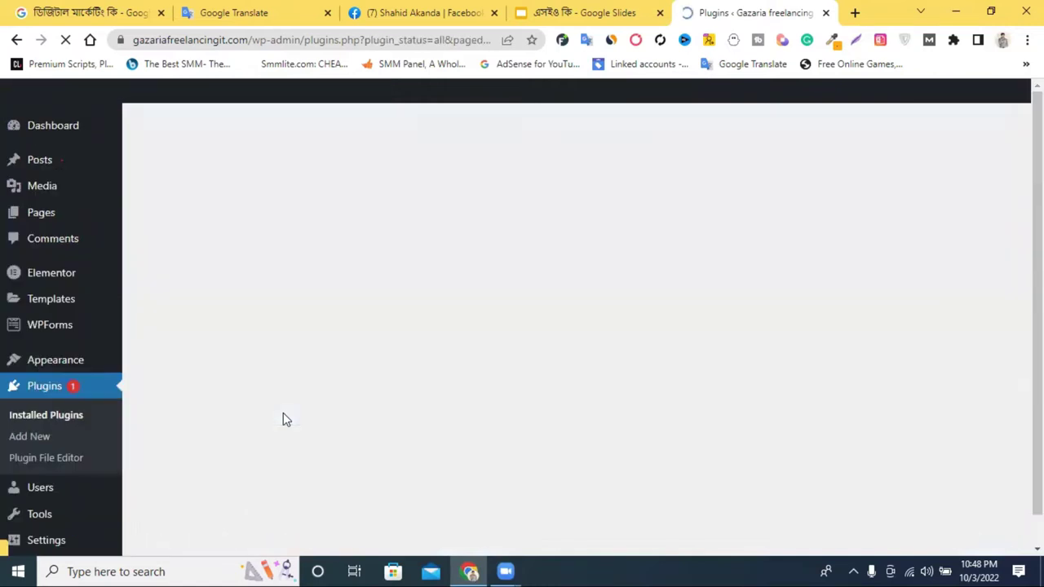
scroll(173, 365, down, 3)
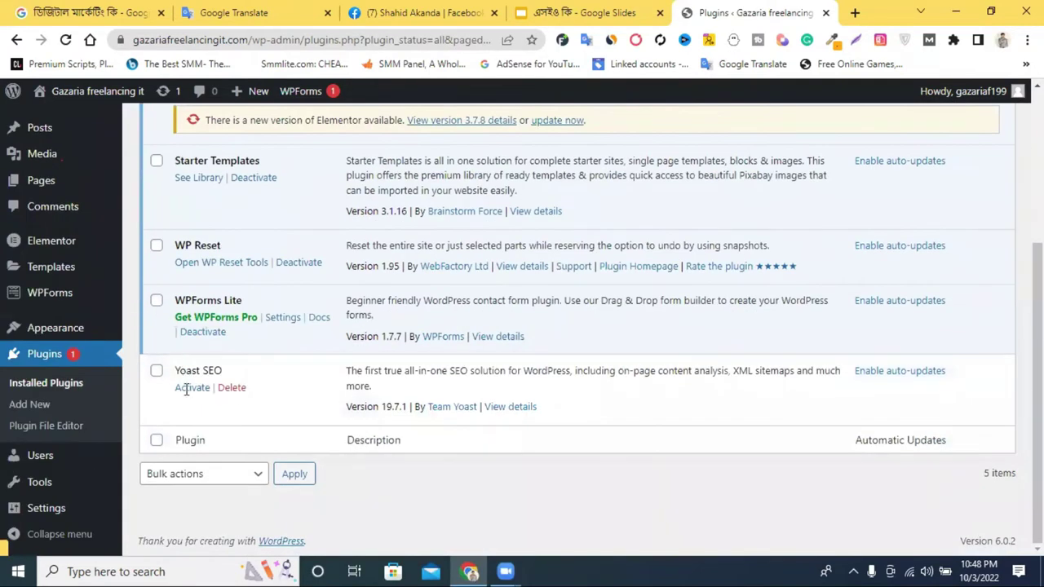
click(232, 388)
click(595, 126)
scroll(488, 306, up, 3)
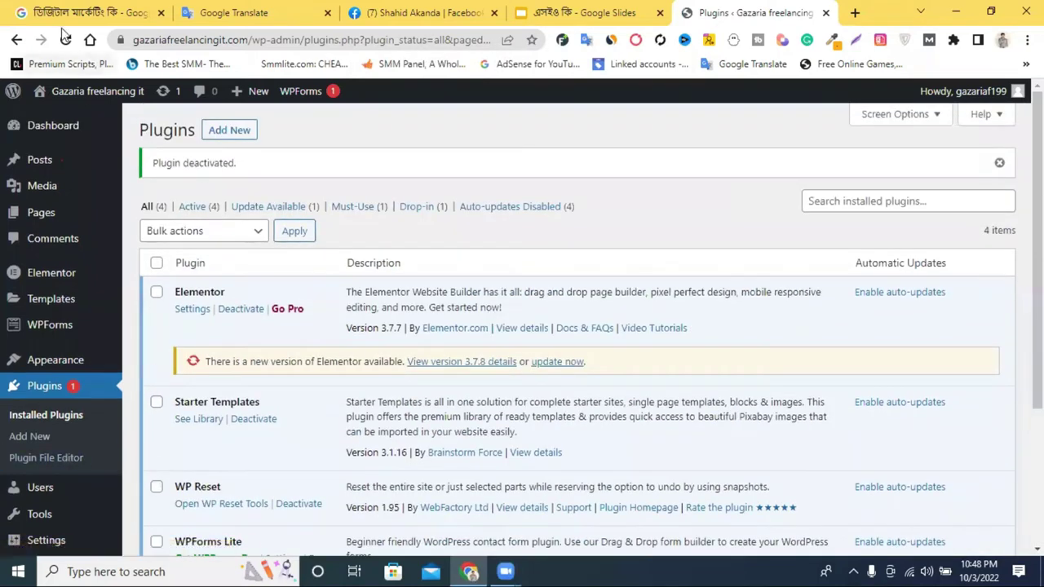
click(42, 310)
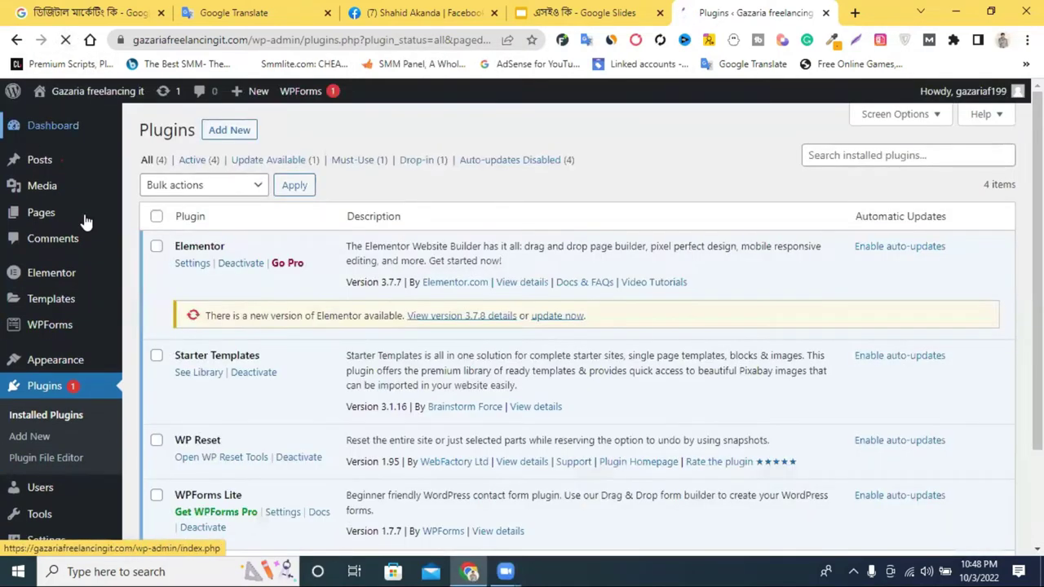
Step: Open the live site from Visit Site in a new tab and switch to it
scroll(97, 326, down, 2)
scroll(121, 308, up, 2)
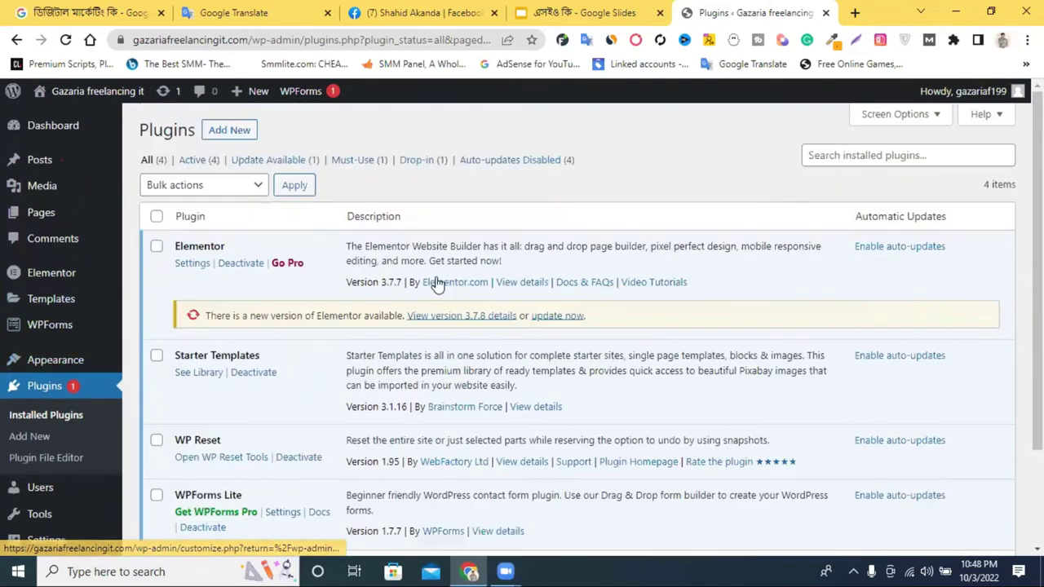
mouse_move(81, 94)
right_click(72, 122)
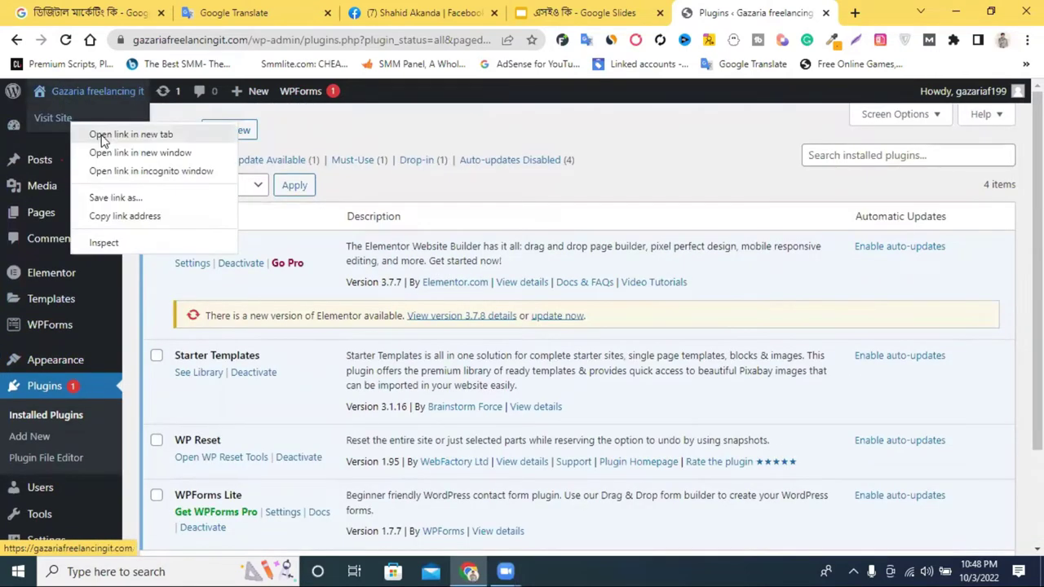
click(118, 133)
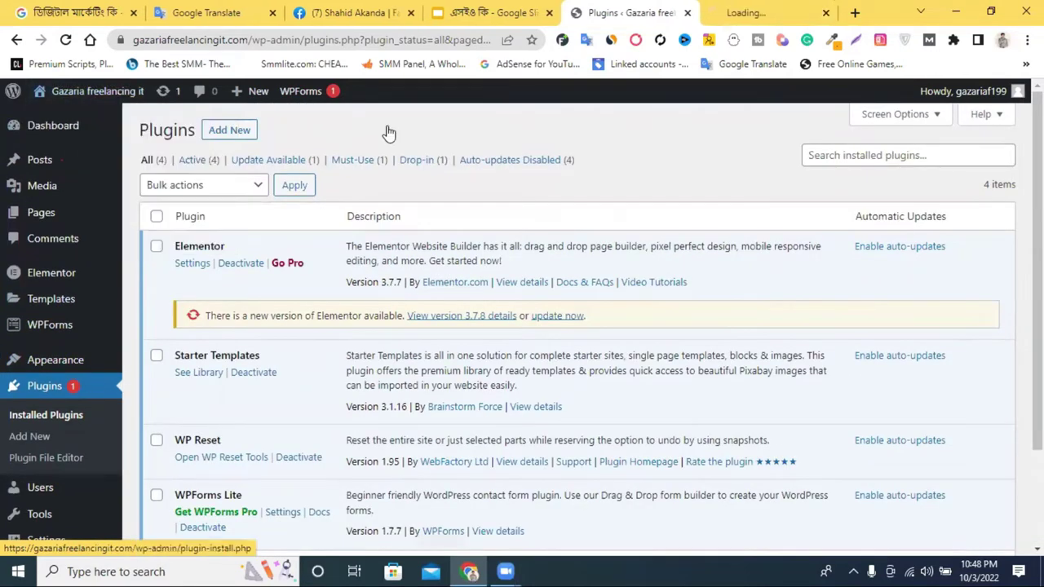
click(760, 11)
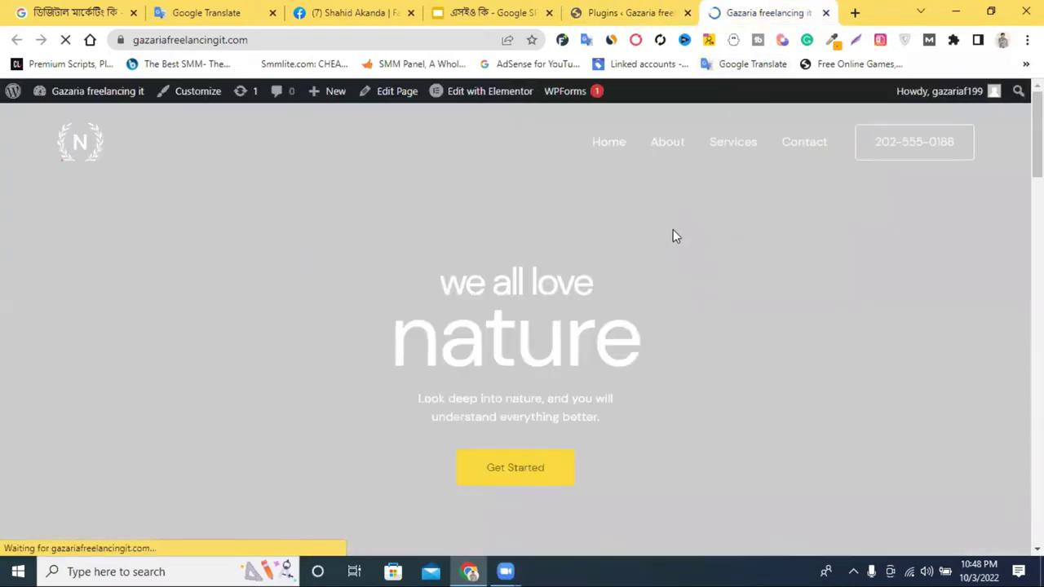
Step: Scroll down the live homepage and back up, then return to the Plugins admin tab
scroll(593, 237, down, 5)
scroll(593, 237, down, 5)
scroll(594, 240, down, 10)
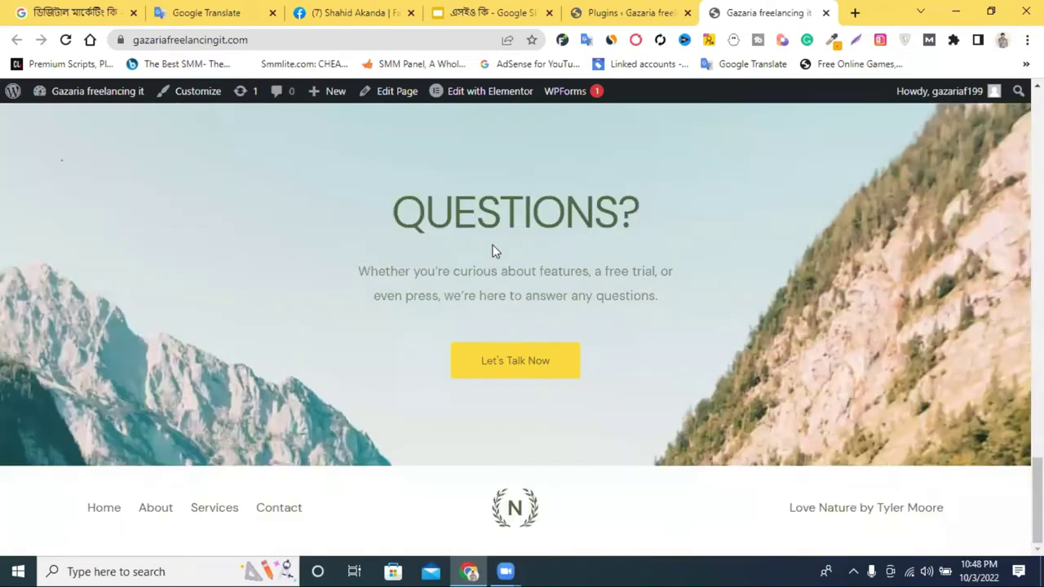
scroll(497, 249, up, 5)
scroll(562, 249, up, 10)
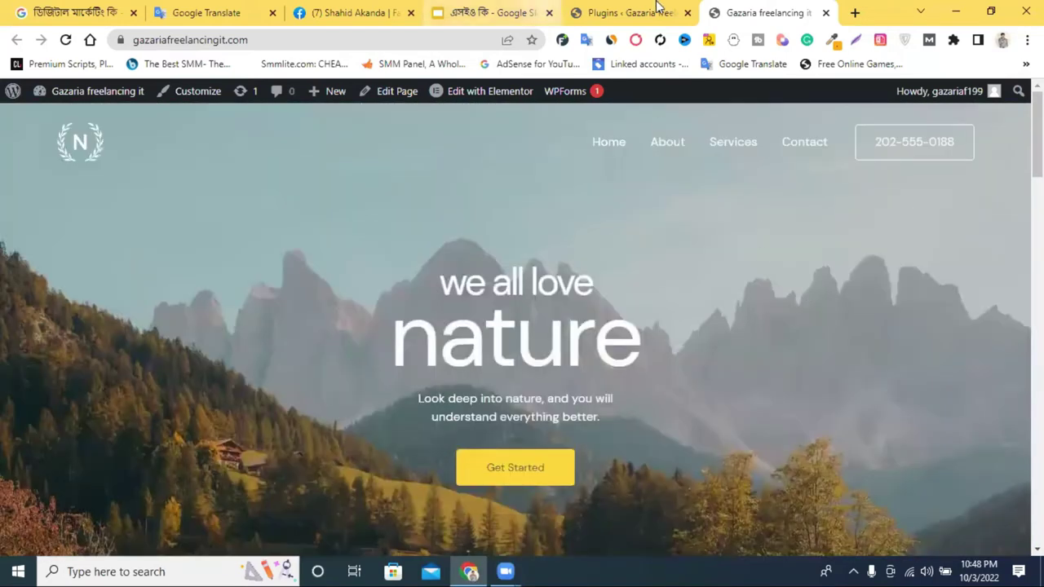
click(616, 8)
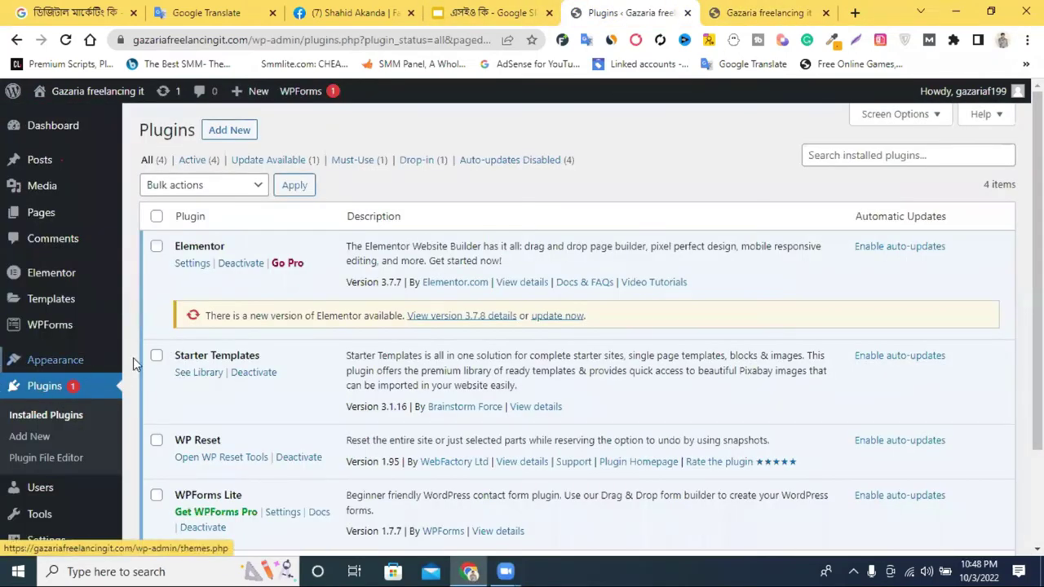
Step: Go to the Add Plugins page and put the cursor in the plugin search box
mouse_move(53, 135)
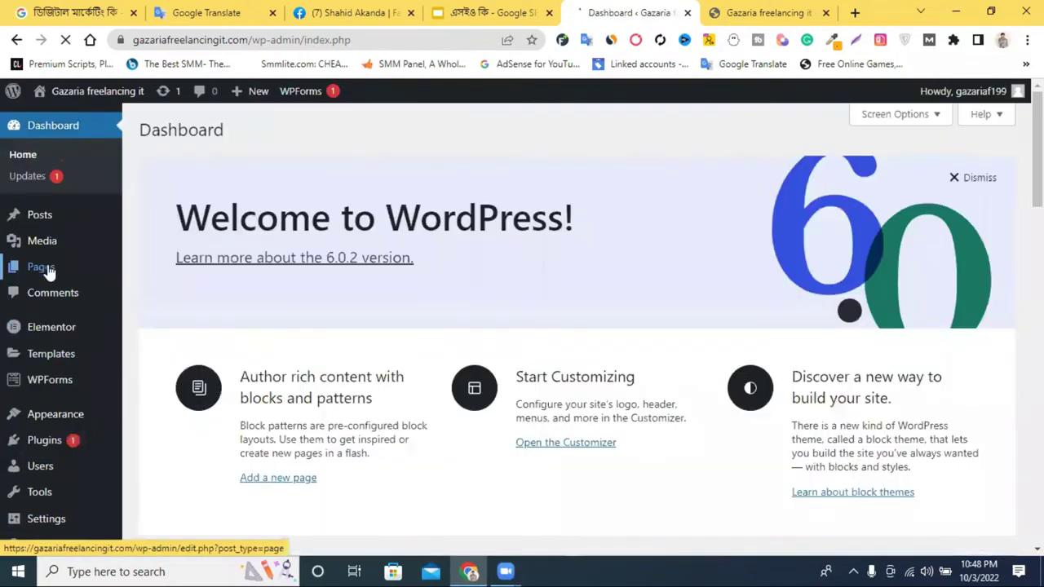
scroll(57, 359, down, 1)
mouse_move(37, 434)
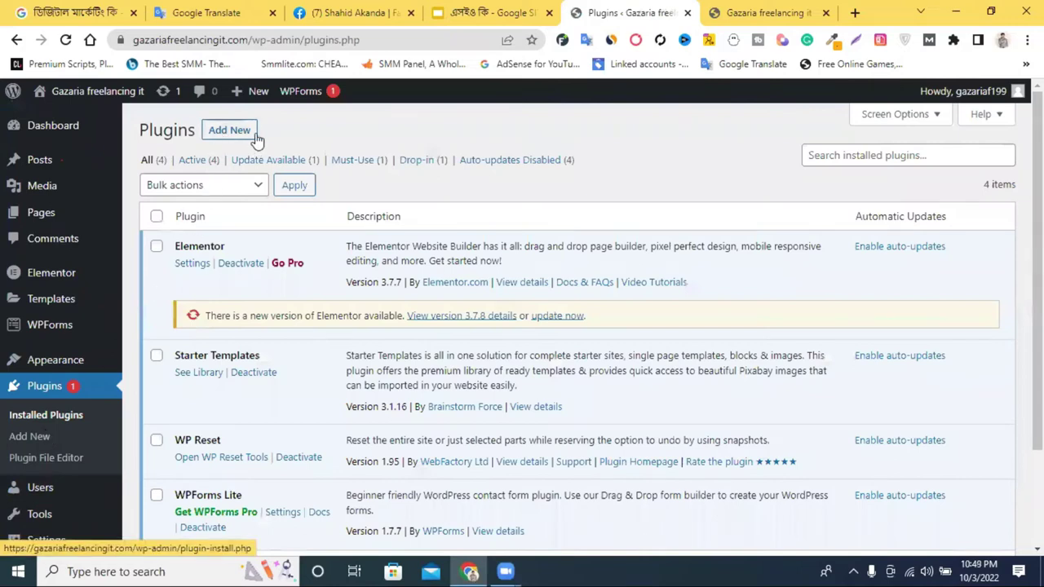
click(234, 136)
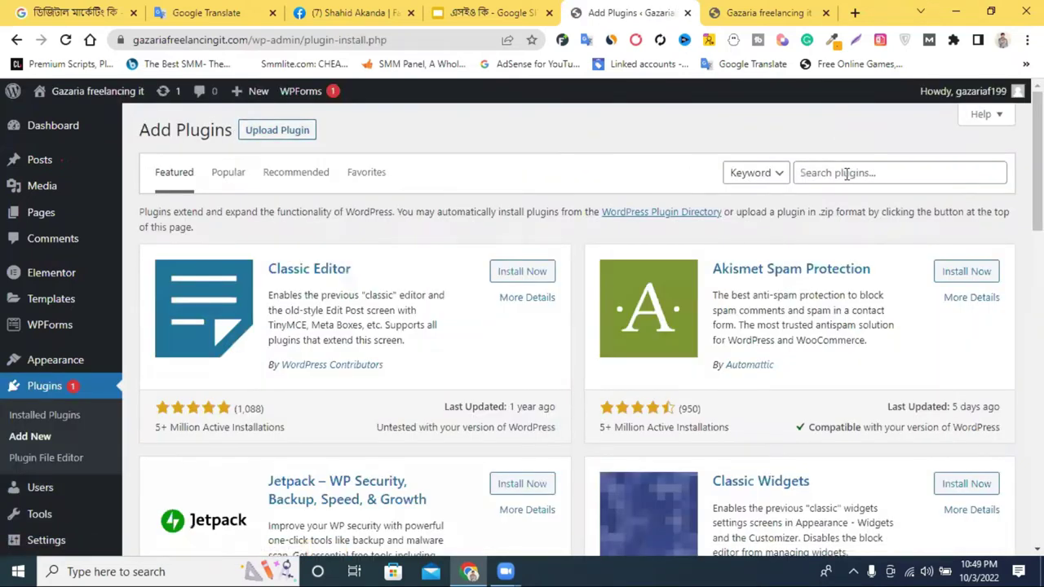
click(847, 173)
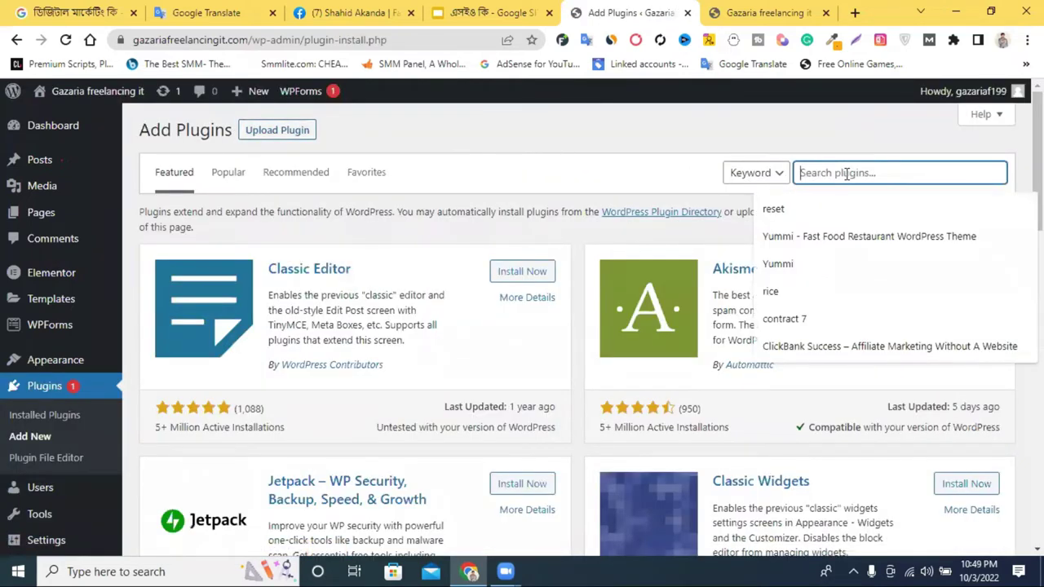
Step: Search plugins for 'yoast', browse the results, then replace the term with 'seo'
text(yo)
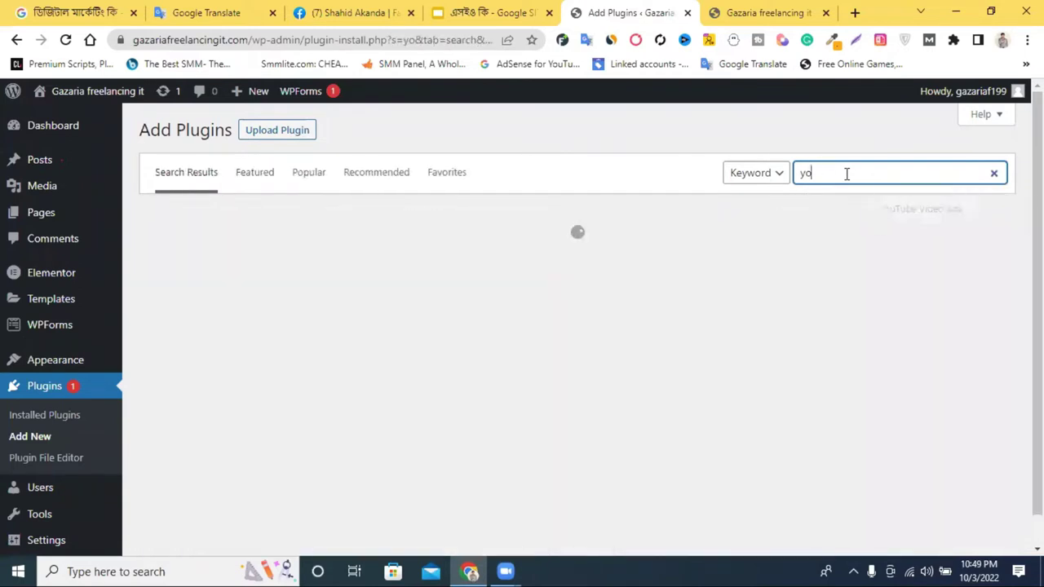
text(ast)
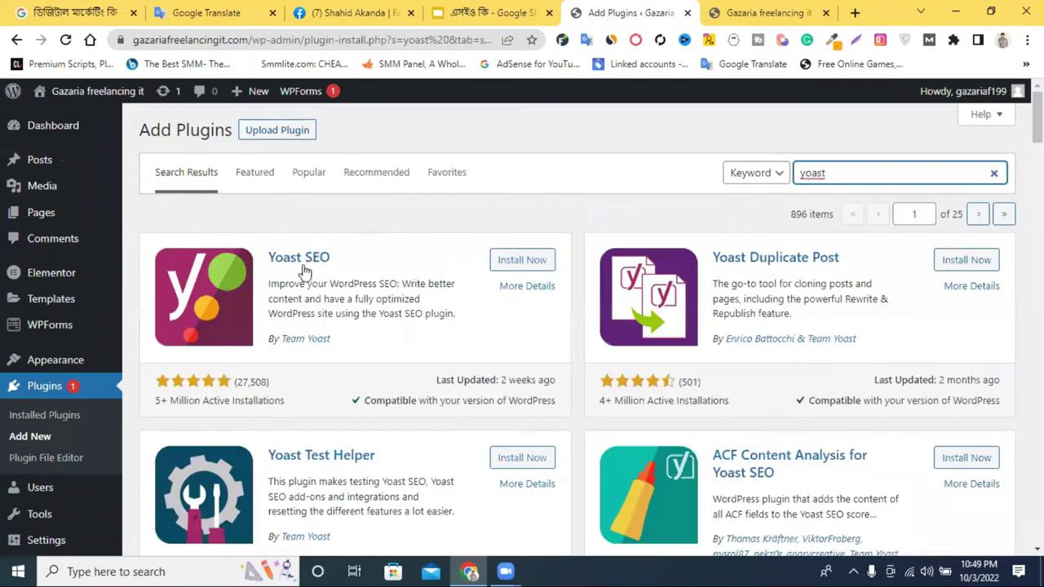
scroll(314, 268, down, 1)
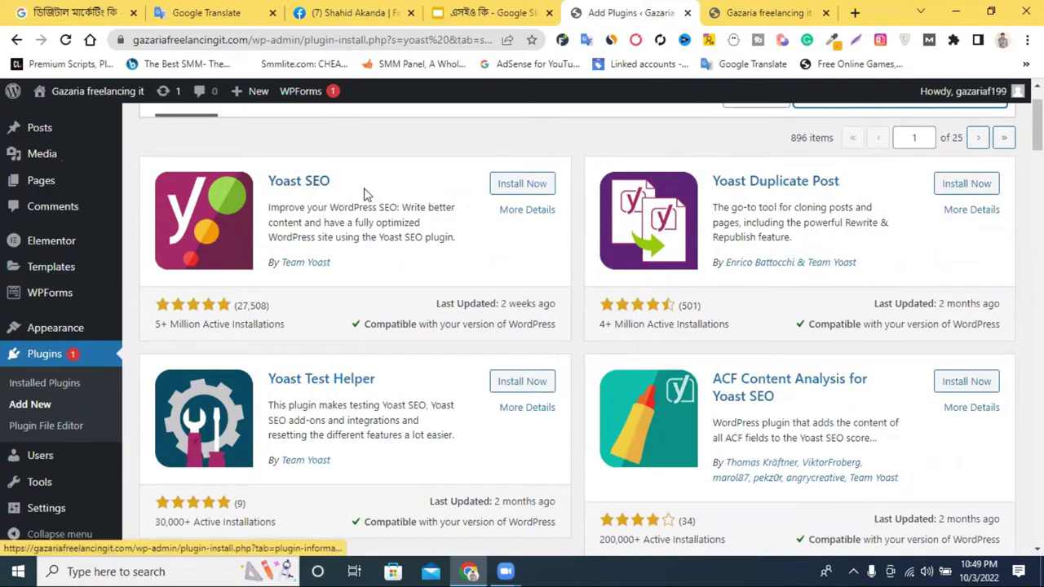
scroll(341, 201, up, 1)
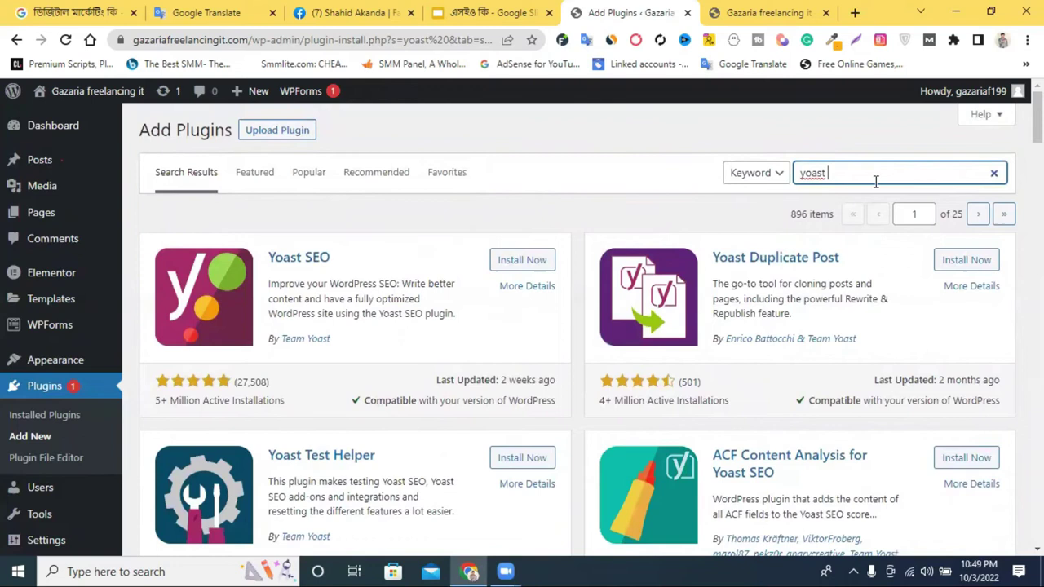
double_click(875, 181)
key(BackSpace)
text(se)
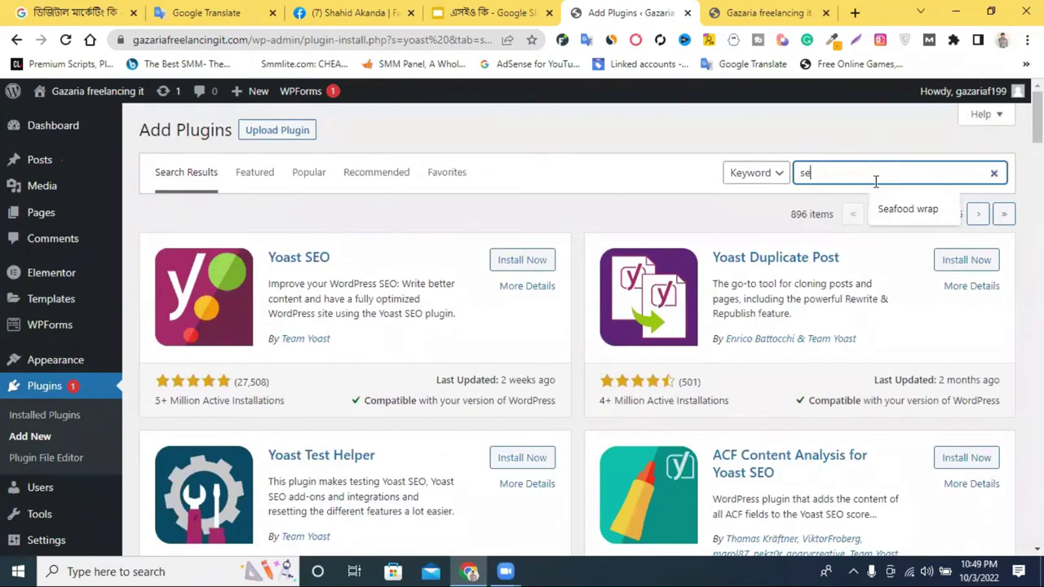
text(o)
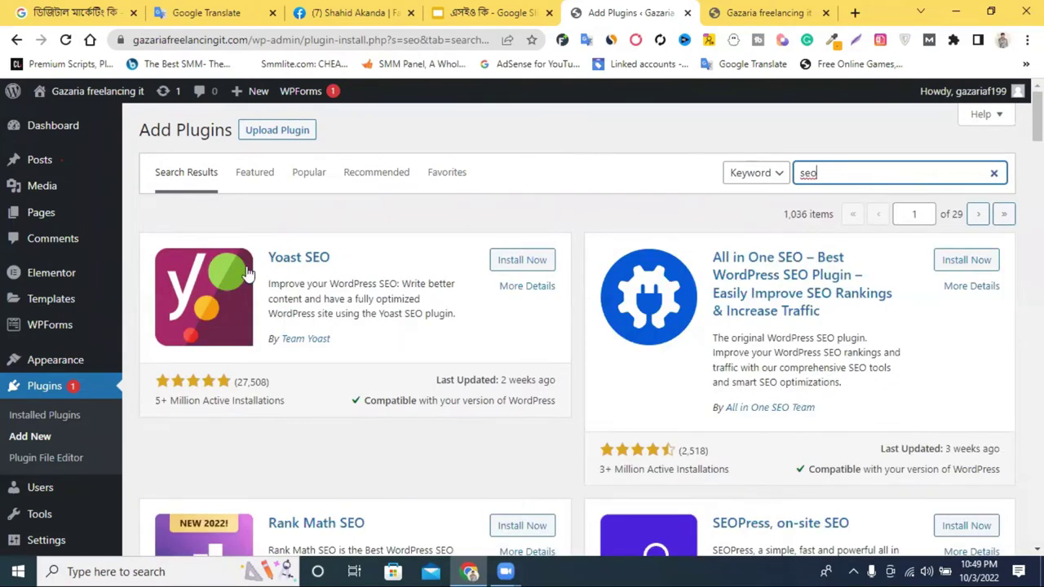
scroll(247, 275, down, 3)
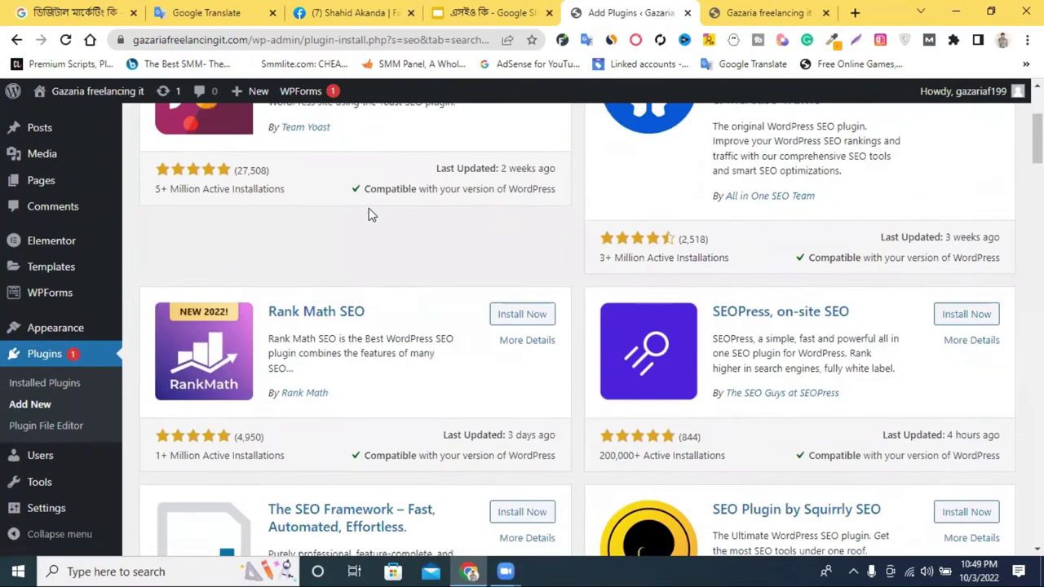
scroll(368, 208, down, 6)
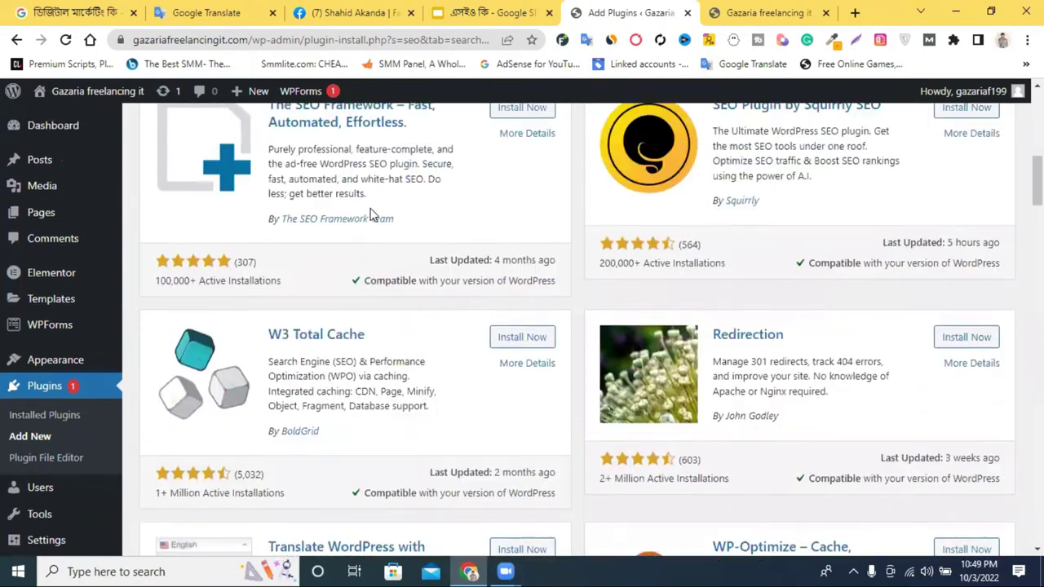
scroll(391, 212, down, 4)
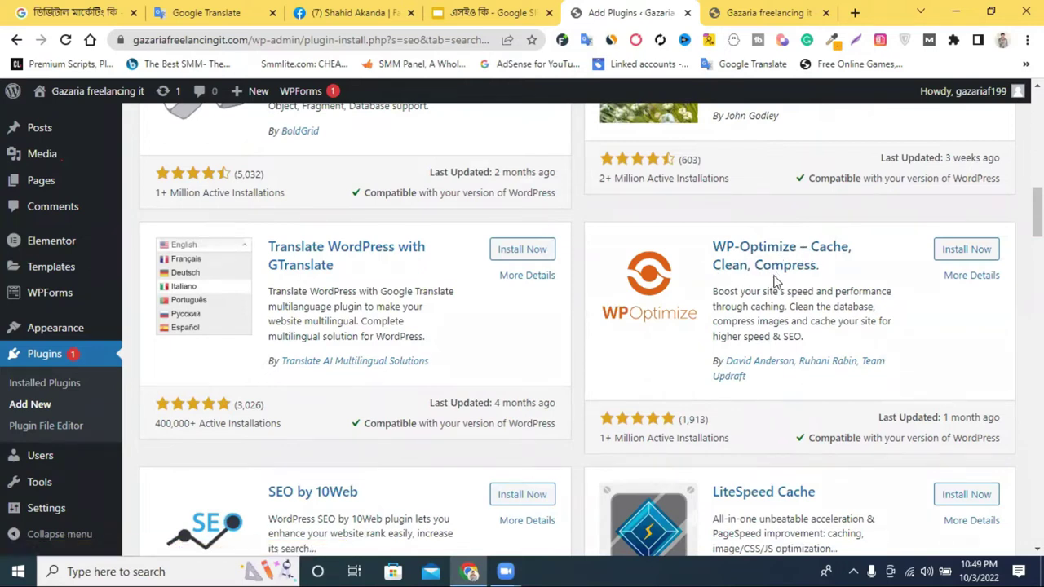
scroll(783, 282, up, 1)
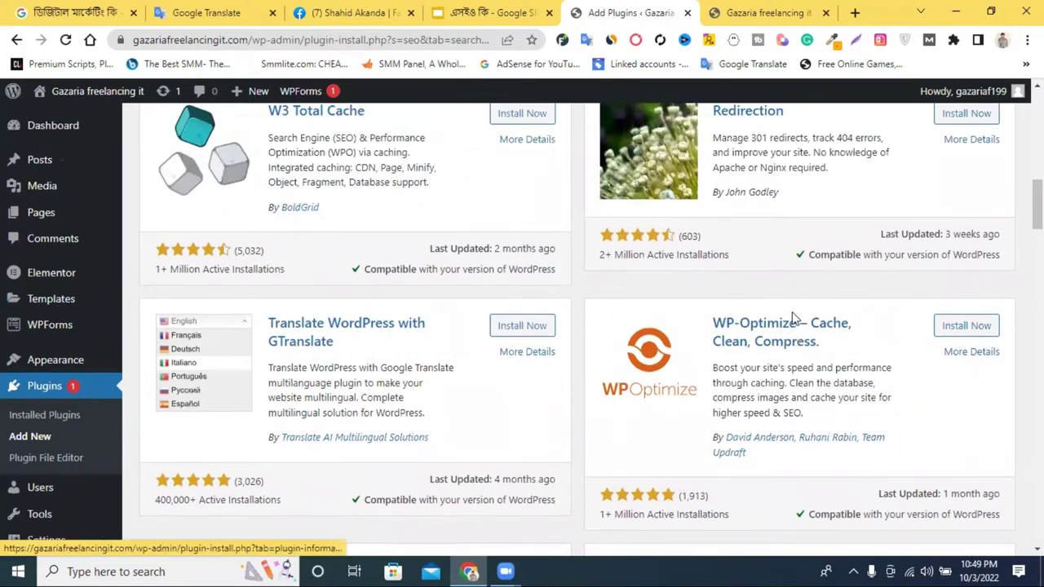
scroll(791, 318, up, 10)
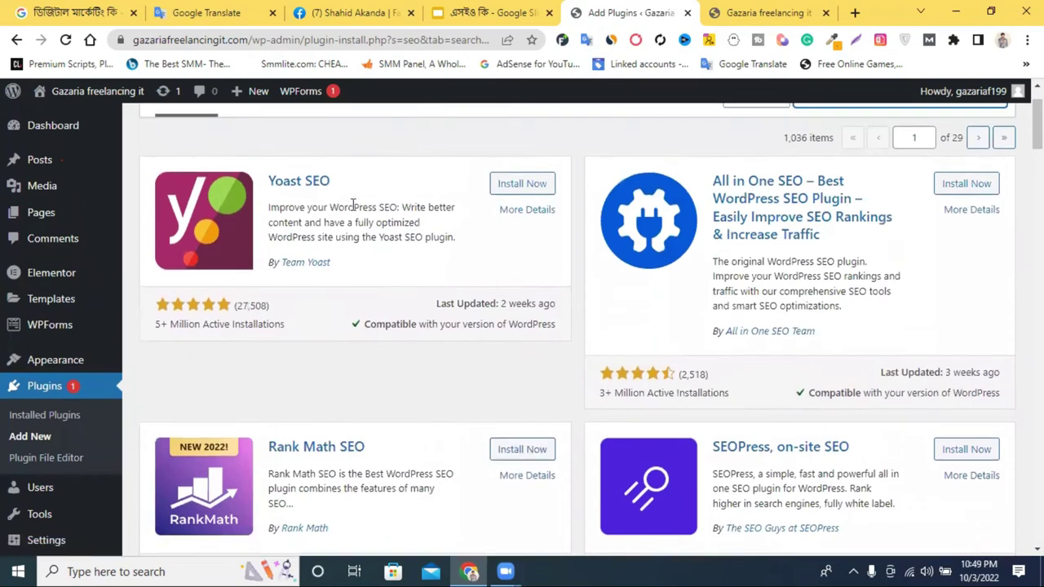
scroll(353, 204, down, 14)
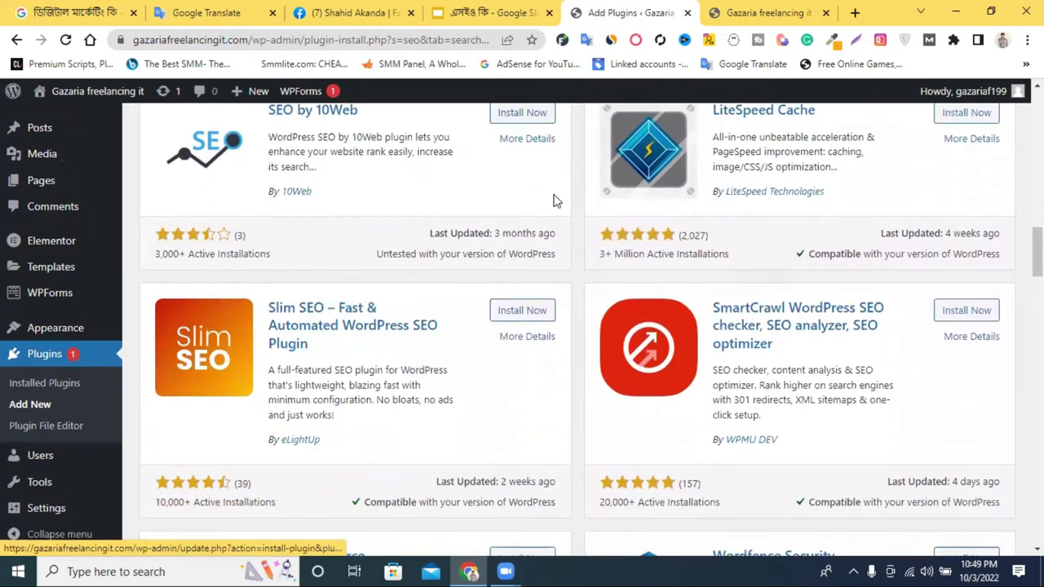
scroll(555, 201, down, 11)
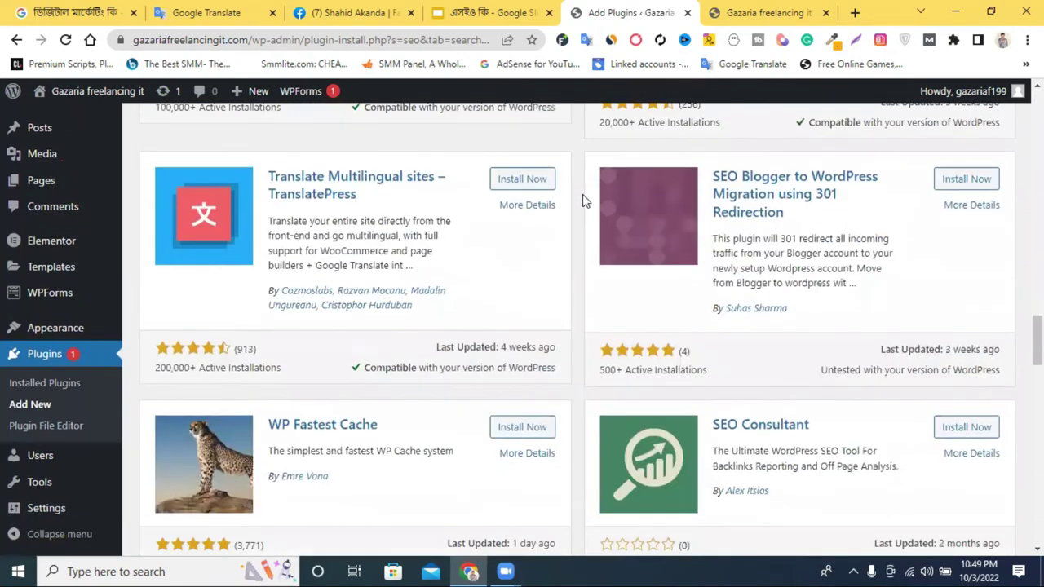
scroll(582, 199, down, 14)
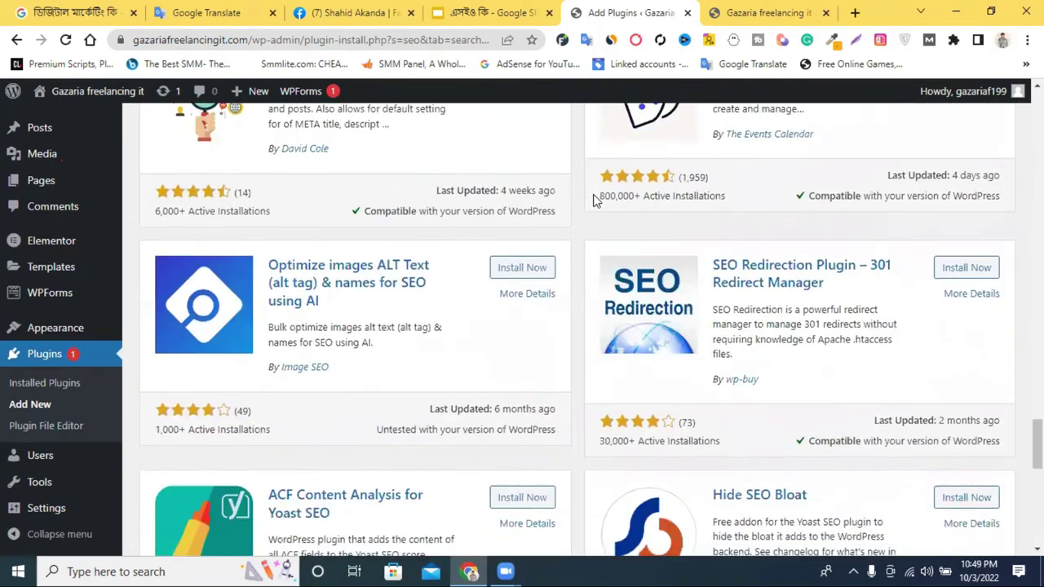
scroll(595, 199, down, 2)
scroll(607, 197, down, 5)
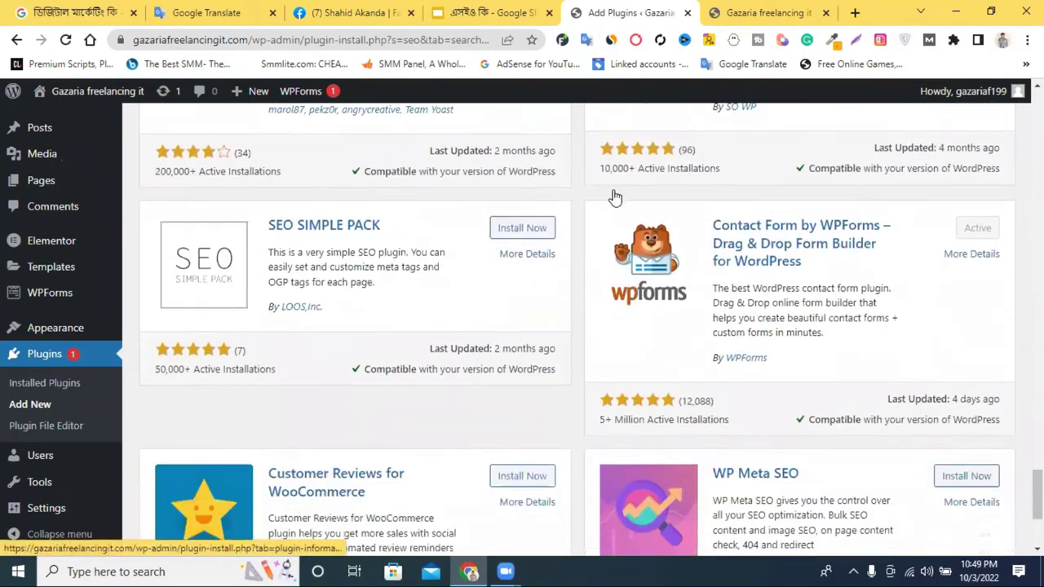
scroll(615, 196, down, 3)
scroll(621, 190, up, 20)
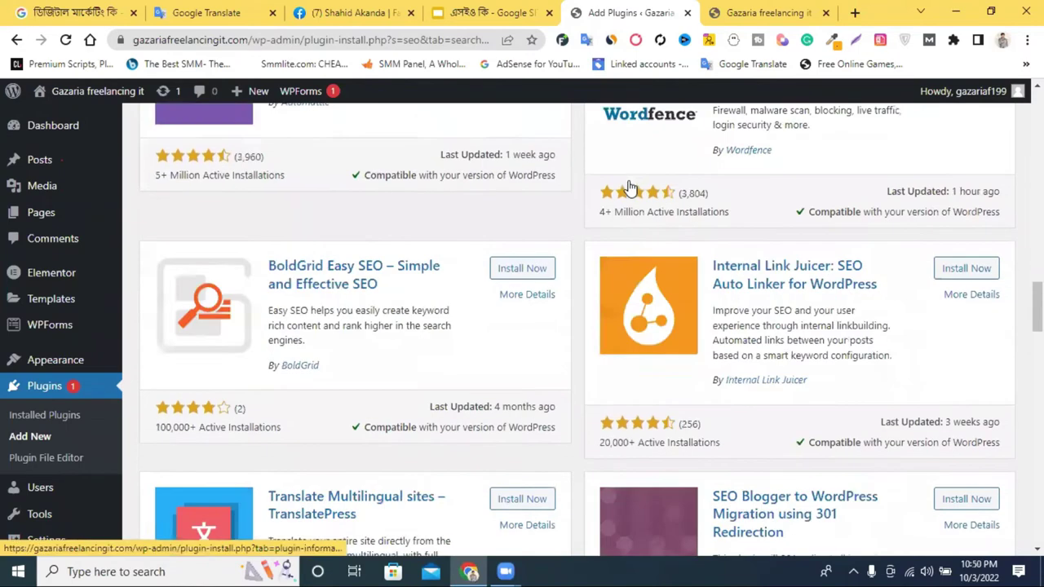
scroll(630, 188, up, 9)
scroll(630, 188, down, 4)
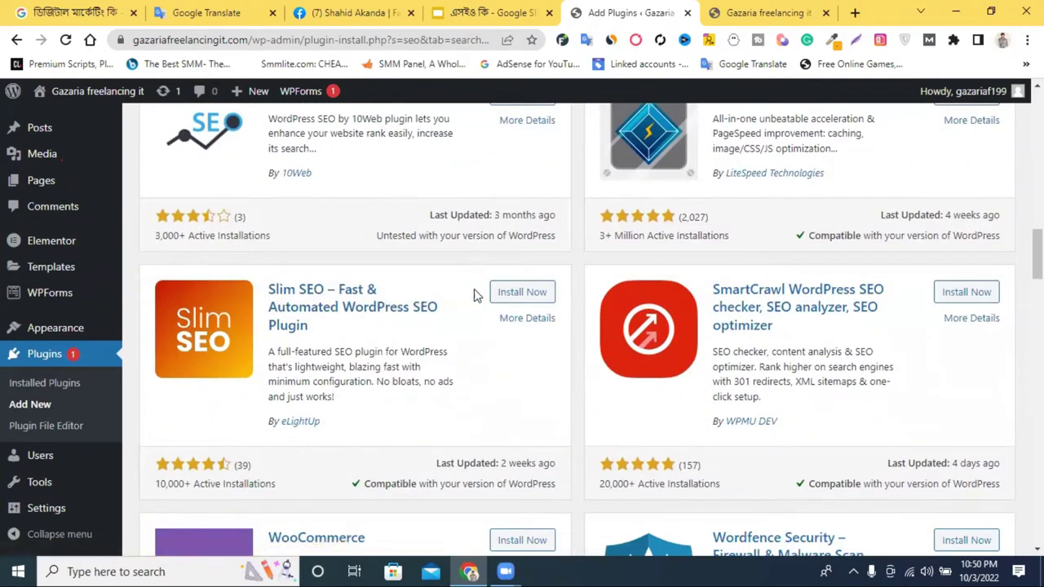
scroll(388, 296, up, 1)
scroll(563, 256, down, 2)
scroll(709, 248, up, 4)
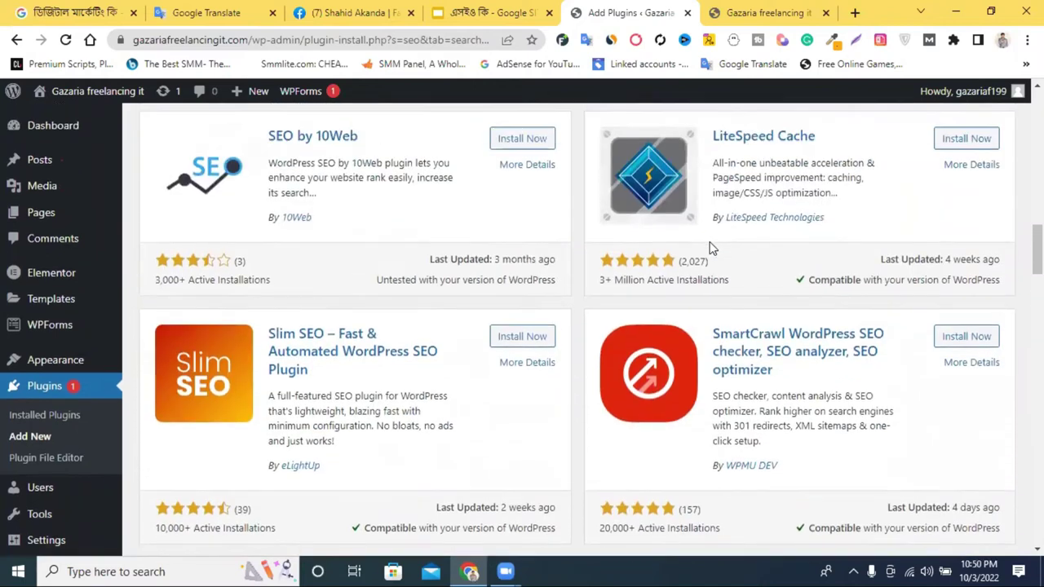
scroll(709, 248, up, 3)
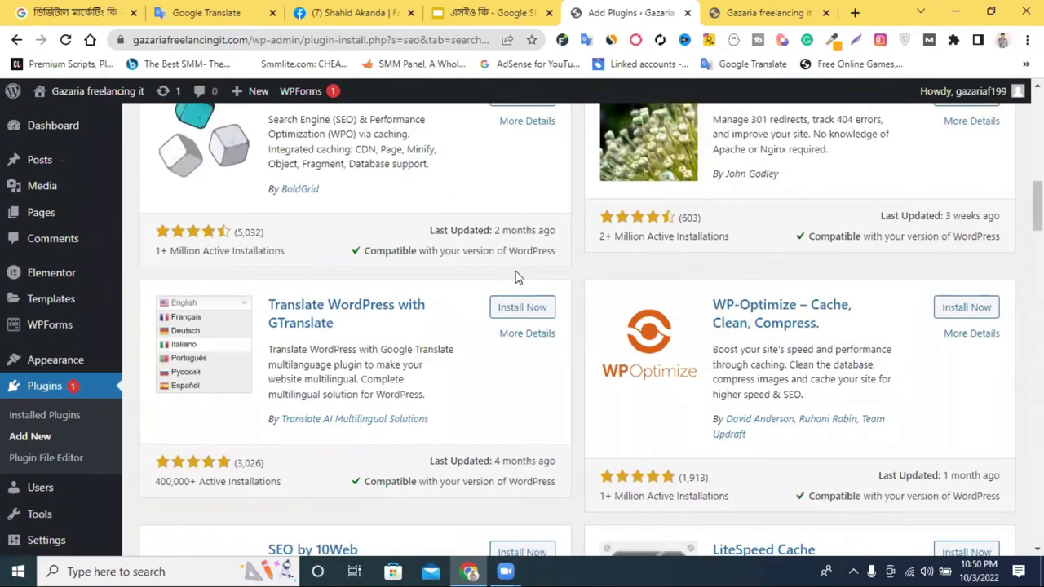
scroll(722, 244, up, 5)
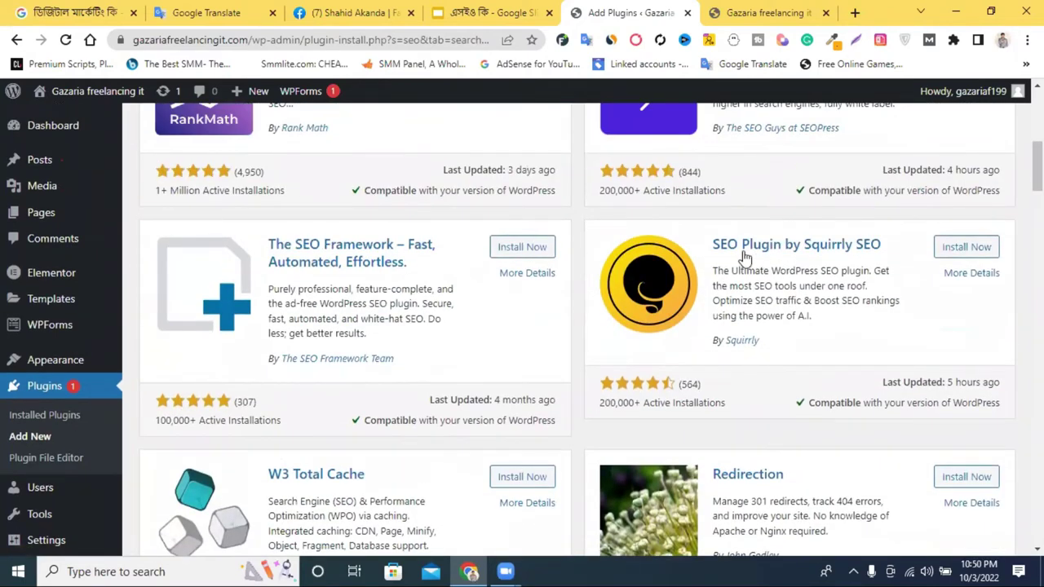
scroll(804, 263, up, 3)
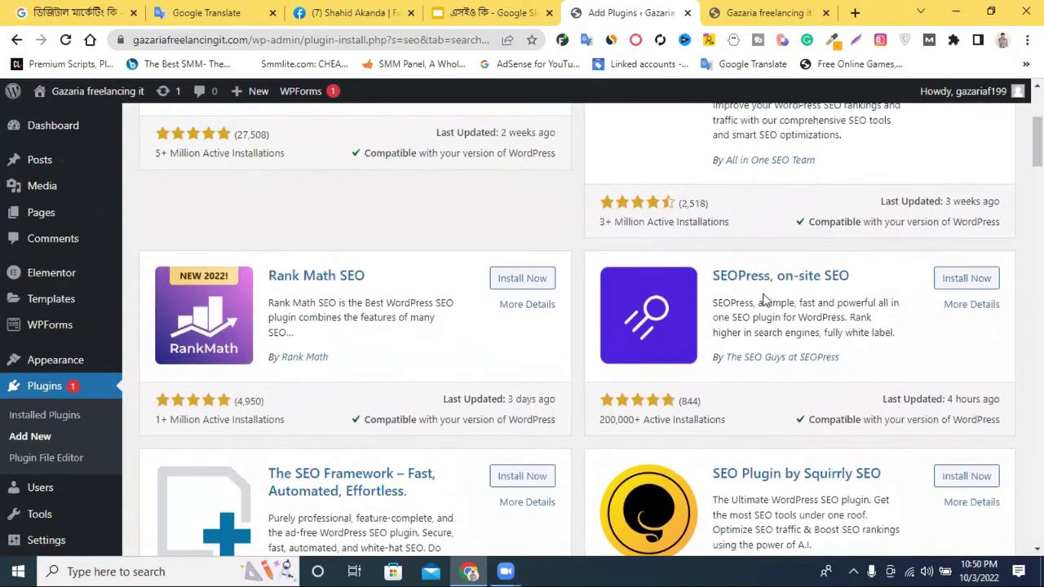
scroll(712, 302, up, 2)
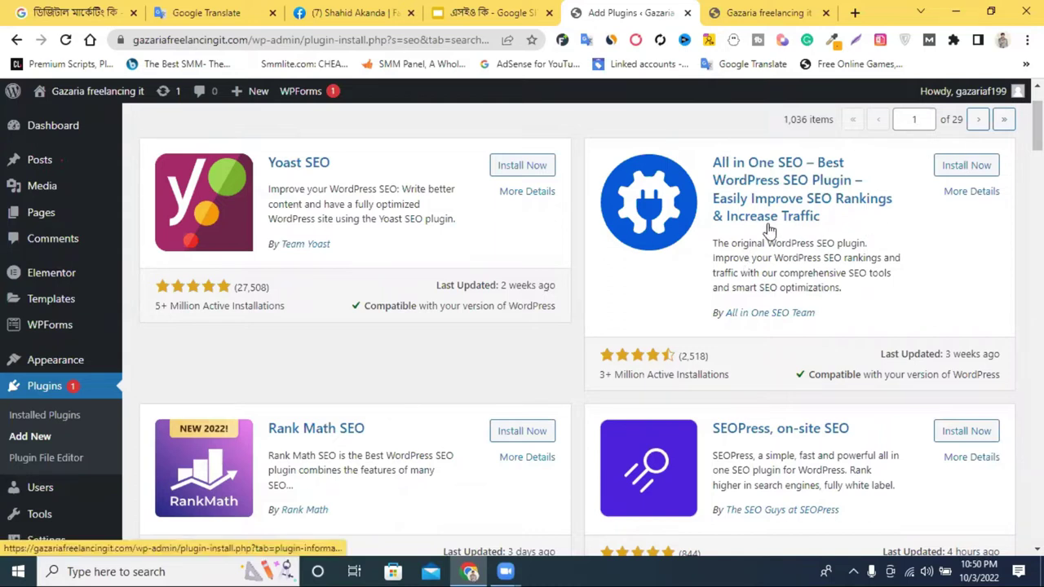
scroll(382, 187, down, 1)
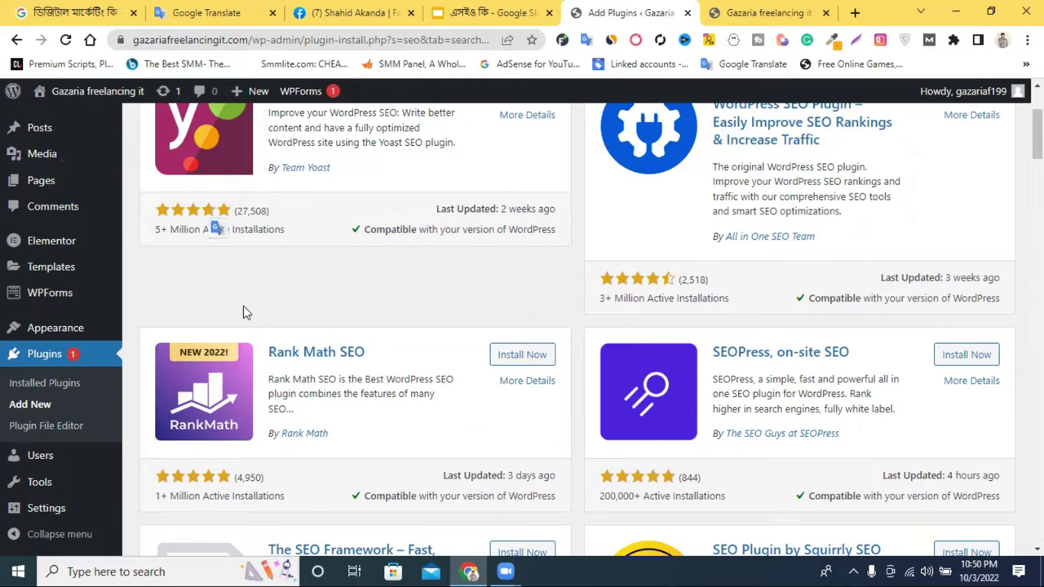
drag(149, 228, 201, 235)
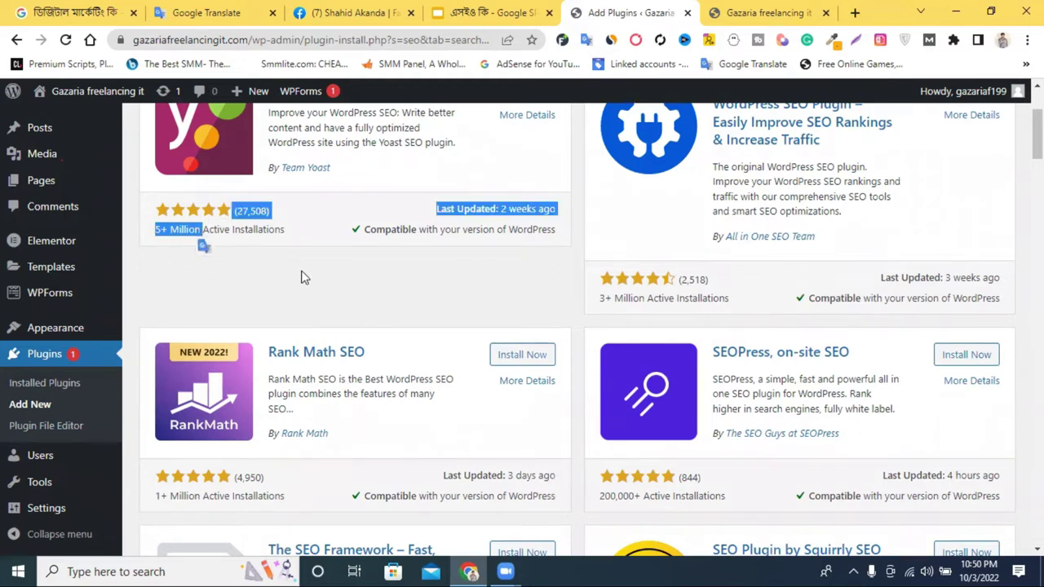
click(243, 229)
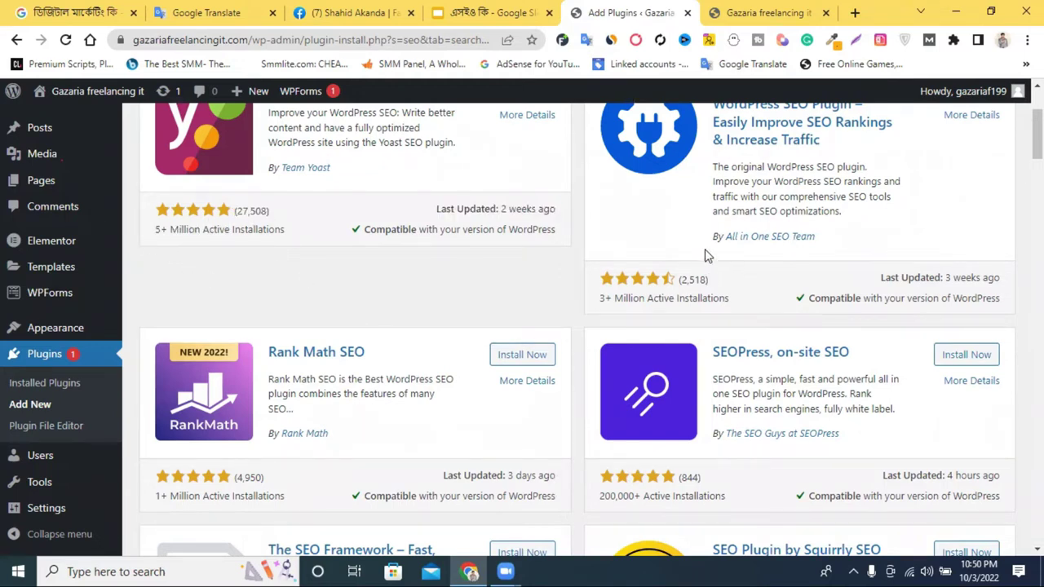
scroll(706, 255, up, 1)
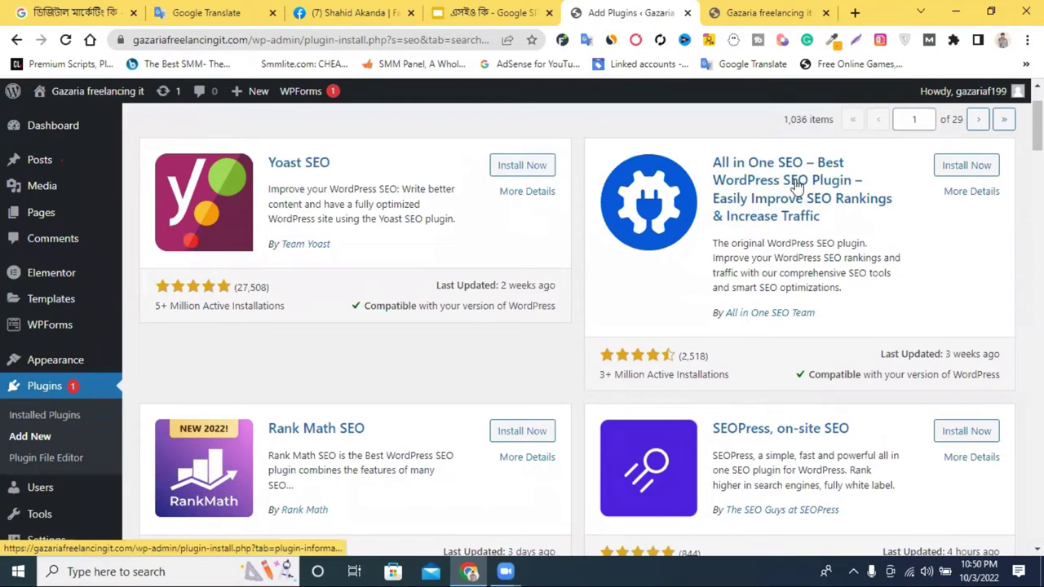
scroll(791, 187, down, 2)
scroll(782, 199, up, 2)
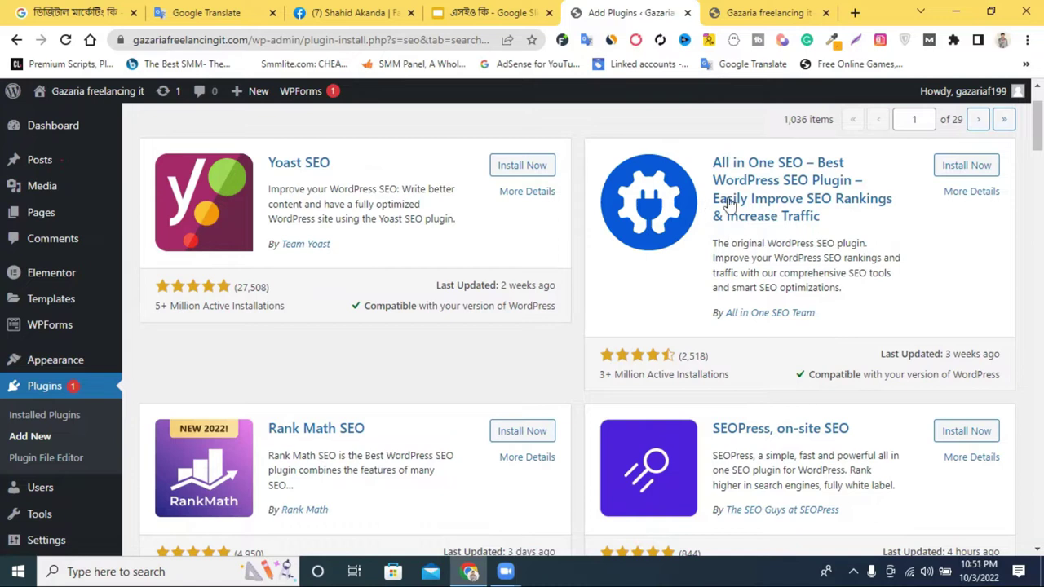
scroll(807, 212, down, 1)
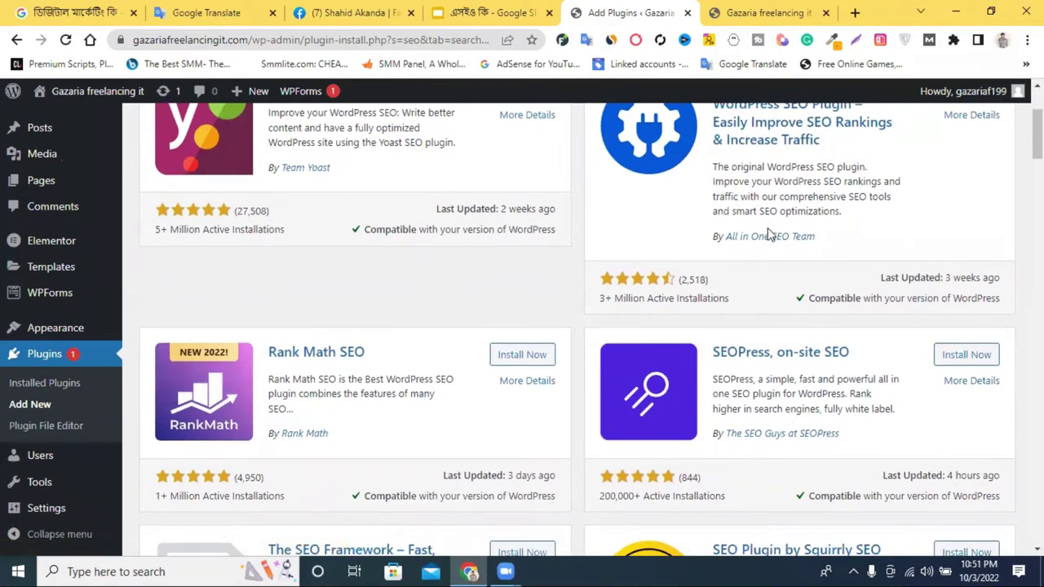
drag(598, 303, 709, 295)
click(728, 283)
scroll(732, 284, up, 2)
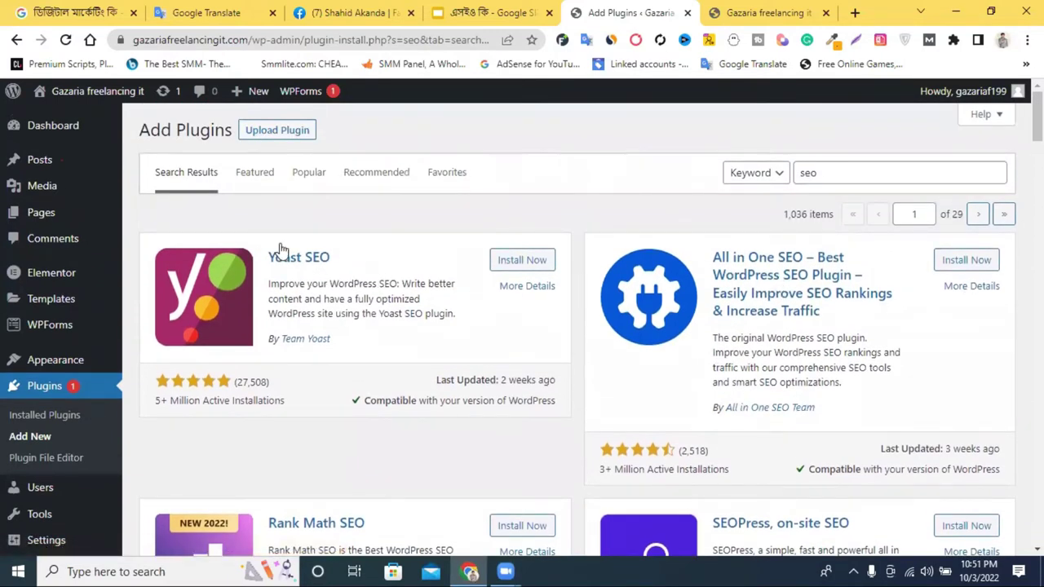
scroll(702, 275, down, 1)
scroll(701, 275, up, 1)
scroll(447, 200, down, 4)
Step: Install Yoast SEO from its plugin card, then activate it once installation finishes
click(527, 266)
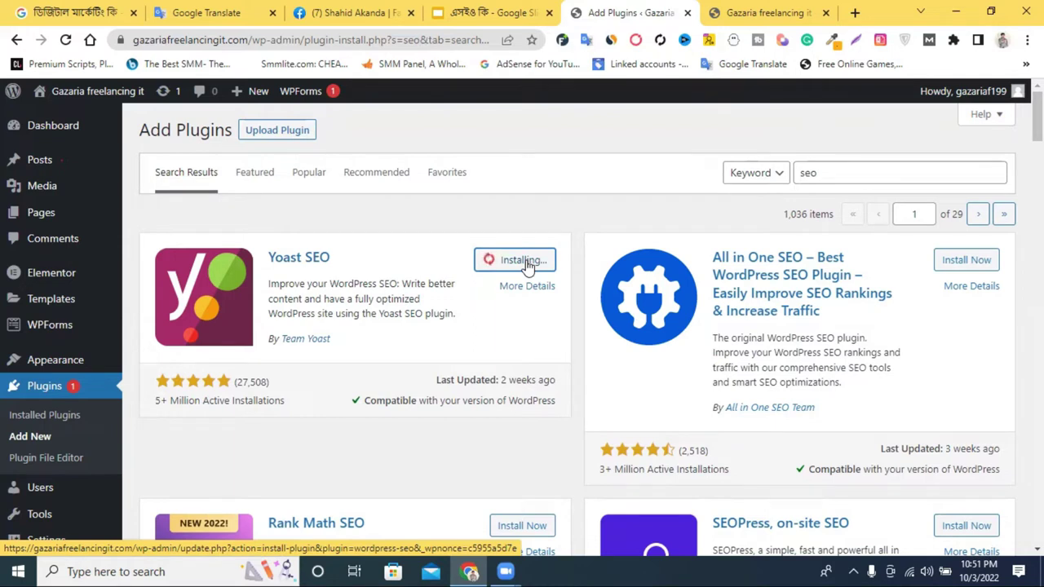
click(769, 13)
click(649, 14)
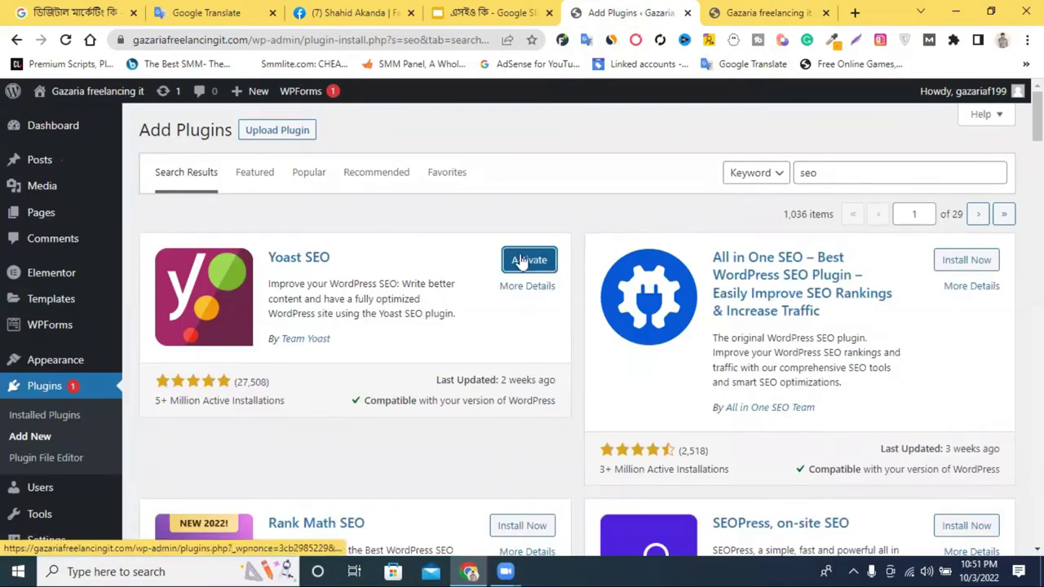
click(524, 263)
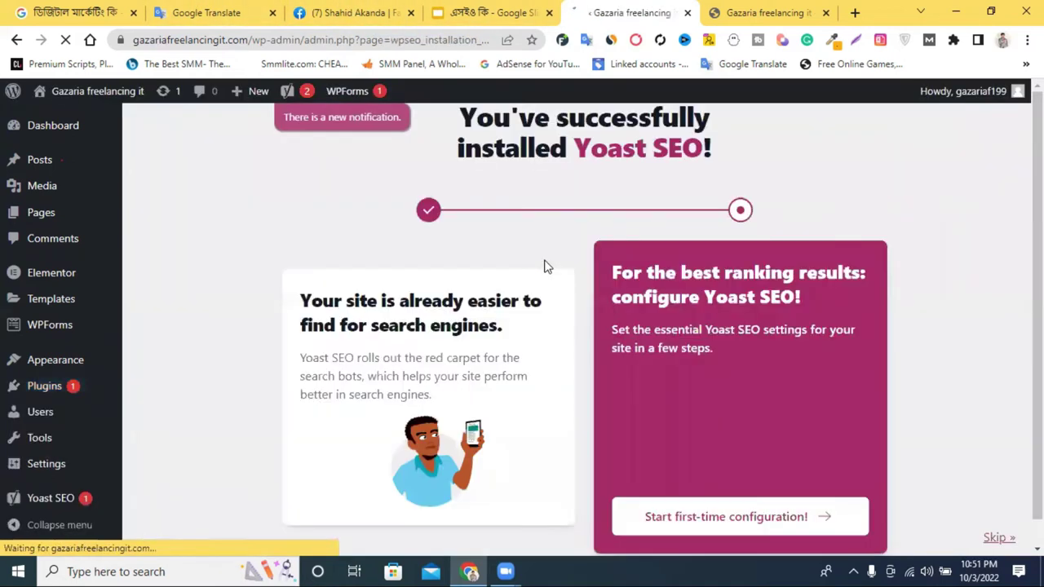
Step: Skip the Yoast SEO first-time configuration from the install-success page
scroll(538, 265, down, 1)
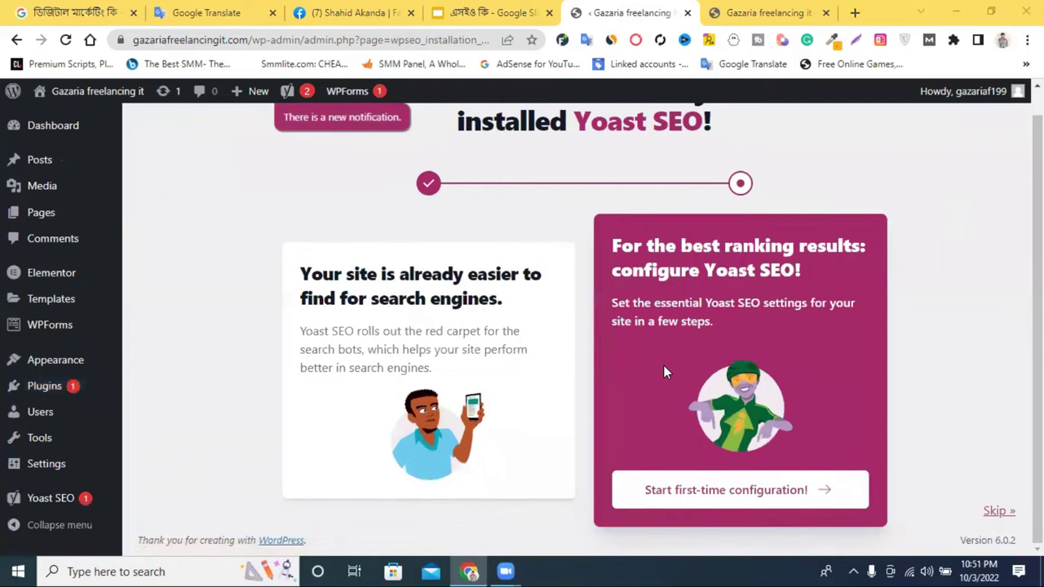
click(996, 514)
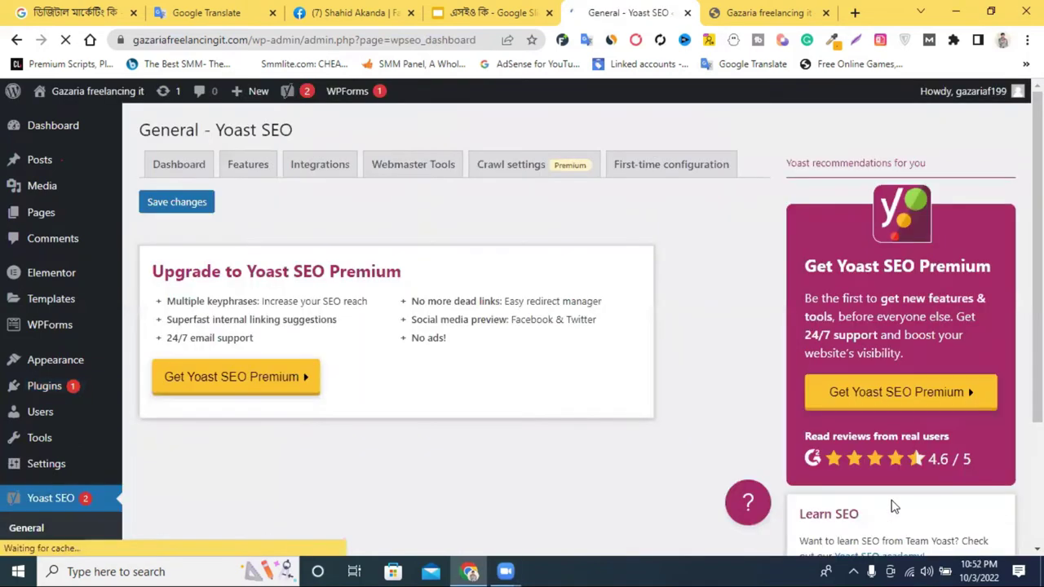
scroll(860, 371, down, 2)
scroll(539, 346, up, 2)
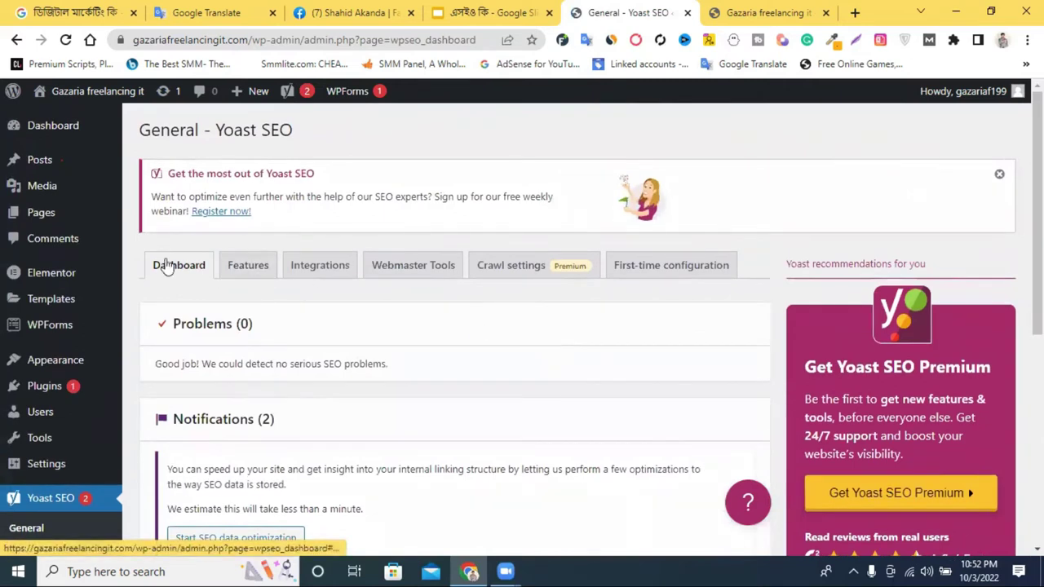
scroll(328, 269, down, 3)
scroll(203, 318, up, 3)
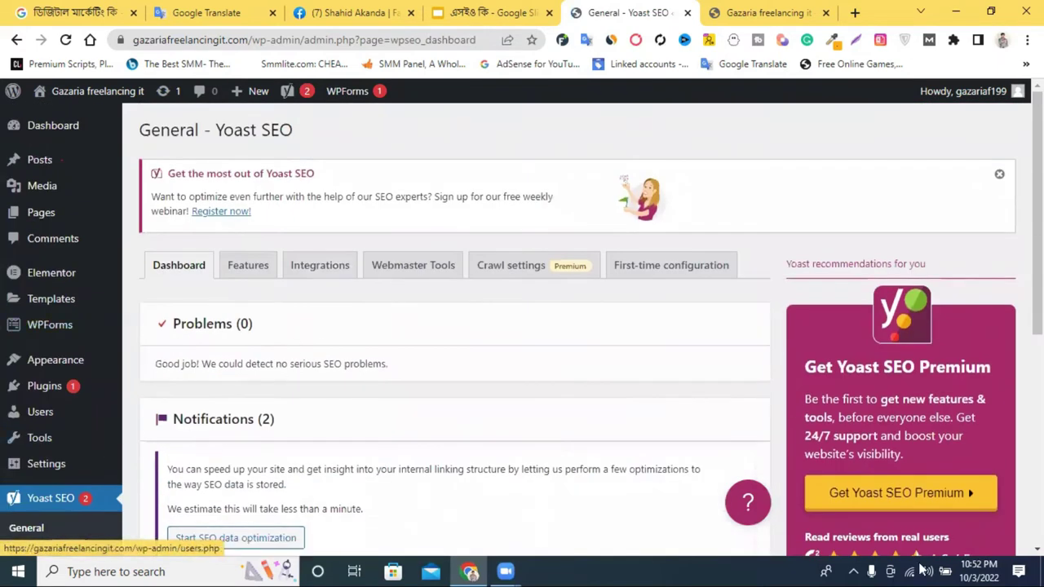
scroll(202, 448, down, 1)
Step: Scroll through the Yoast SEO General dashboard and its feature toggles
mouse_move(34, 367)
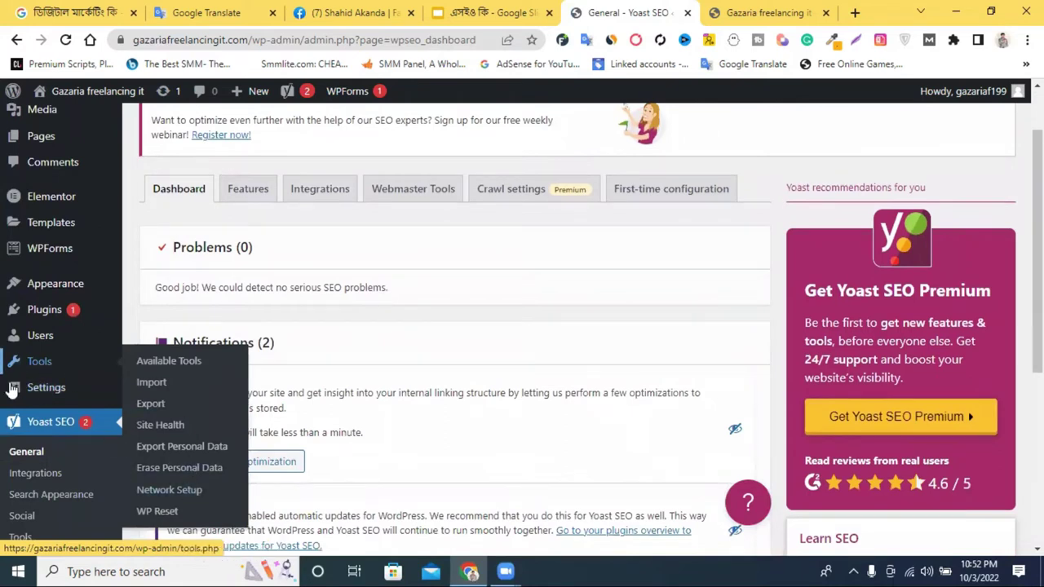
scroll(31, 505, down, 5)
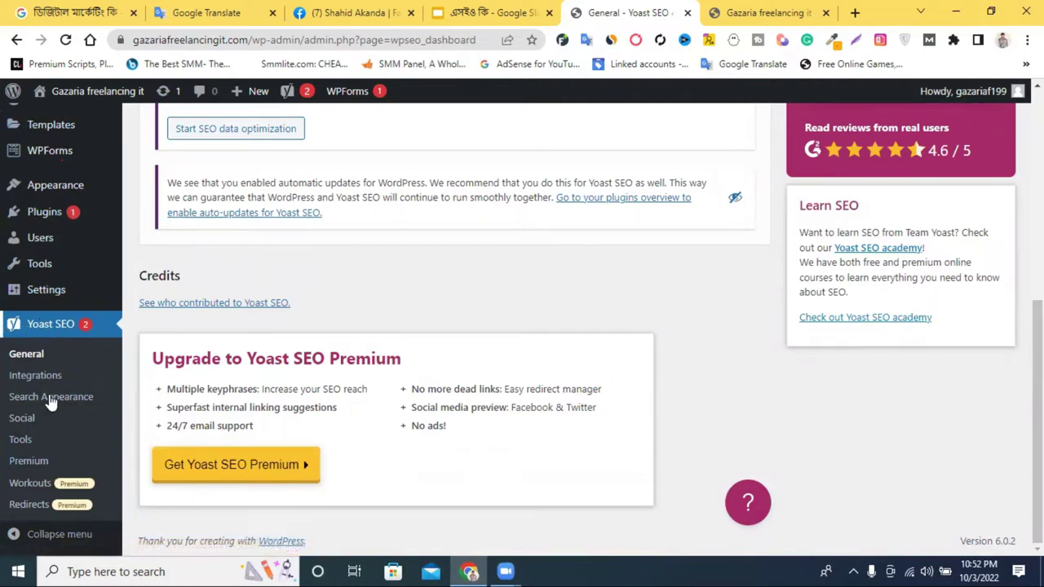
scroll(420, 329, up, 5)
scroll(419, 329, up, 1)
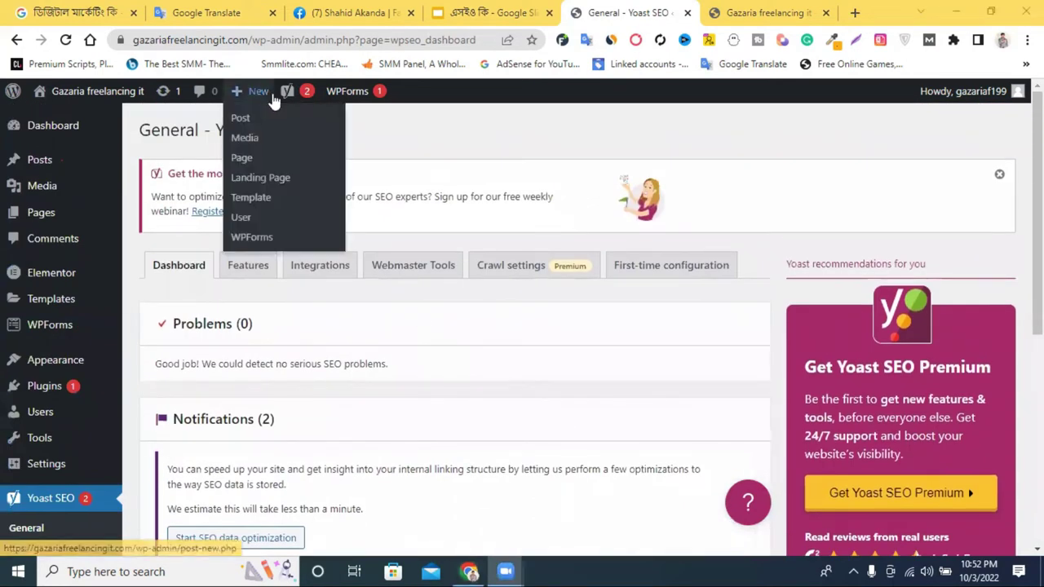
mouse_move(287, 97)
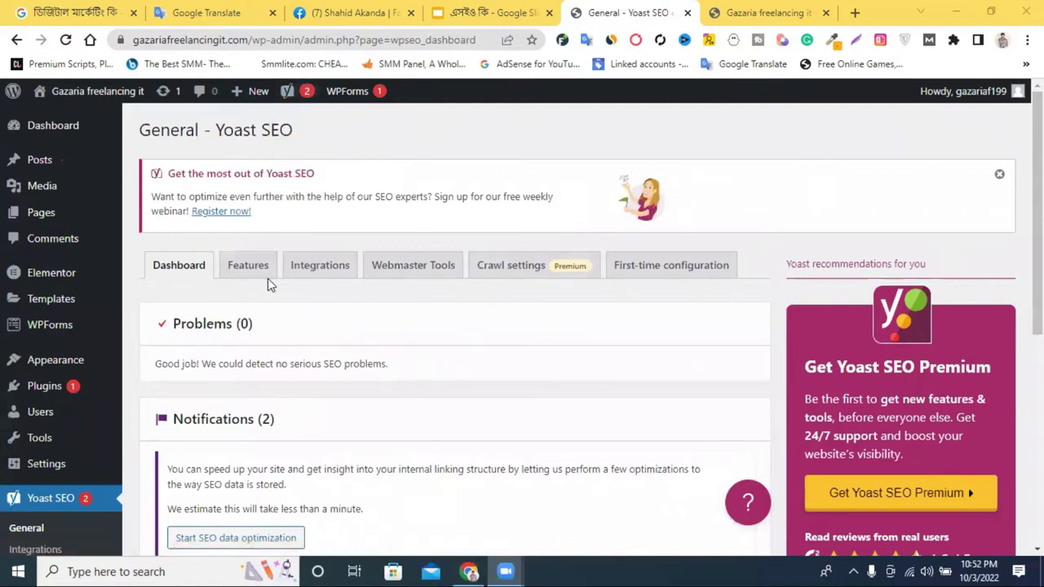
scroll(258, 269, down, 4)
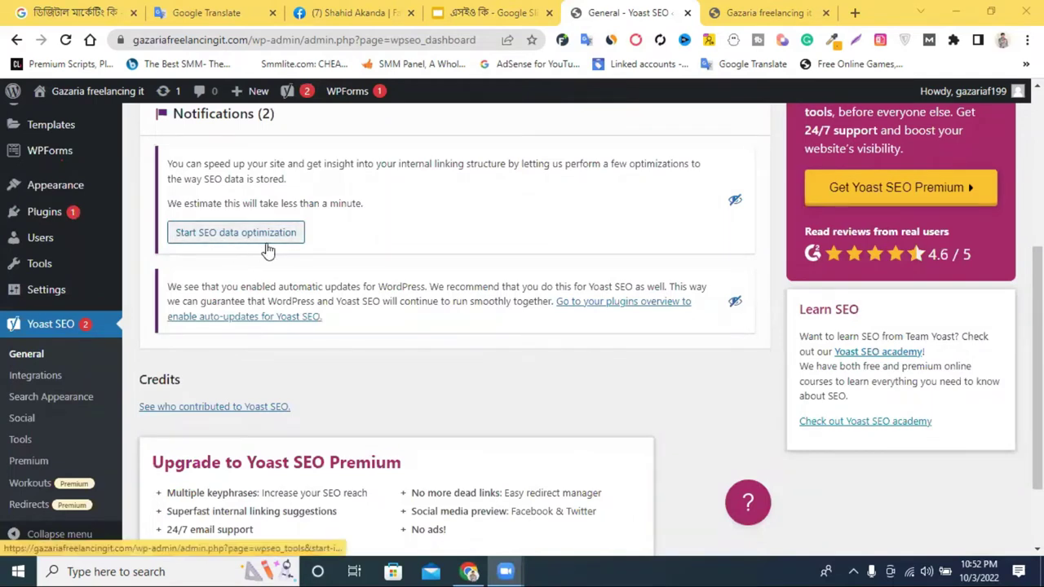
scroll(391, 281, down, 1)
scroll(391, 281, up, 4)
Step: Open the Yoast Features tab and review the SEO analysis and readability toggles
click(252, 265)
scroll(326, 281, down, 2)
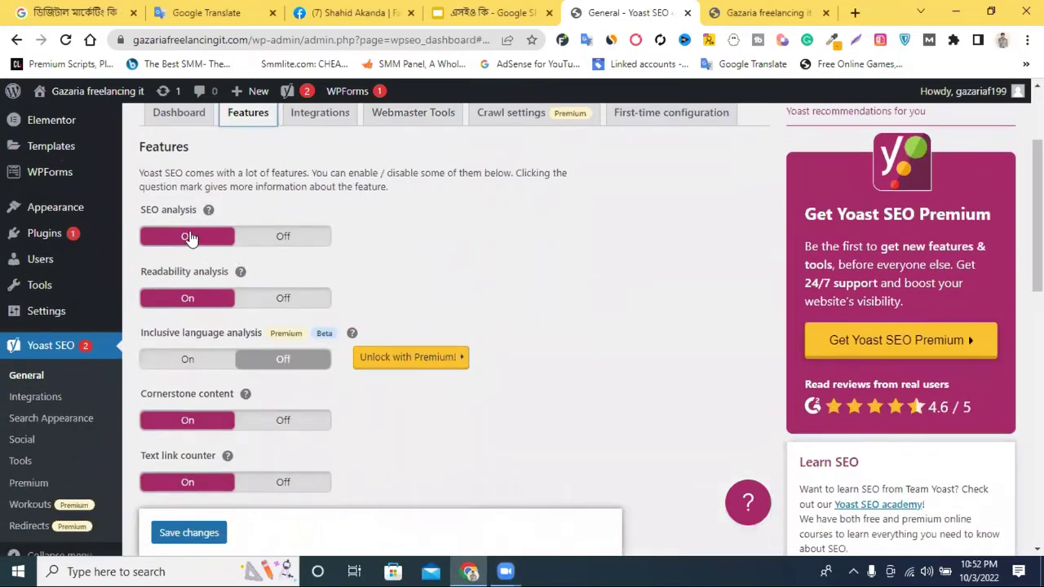
scroll(206, 316, down, 1)
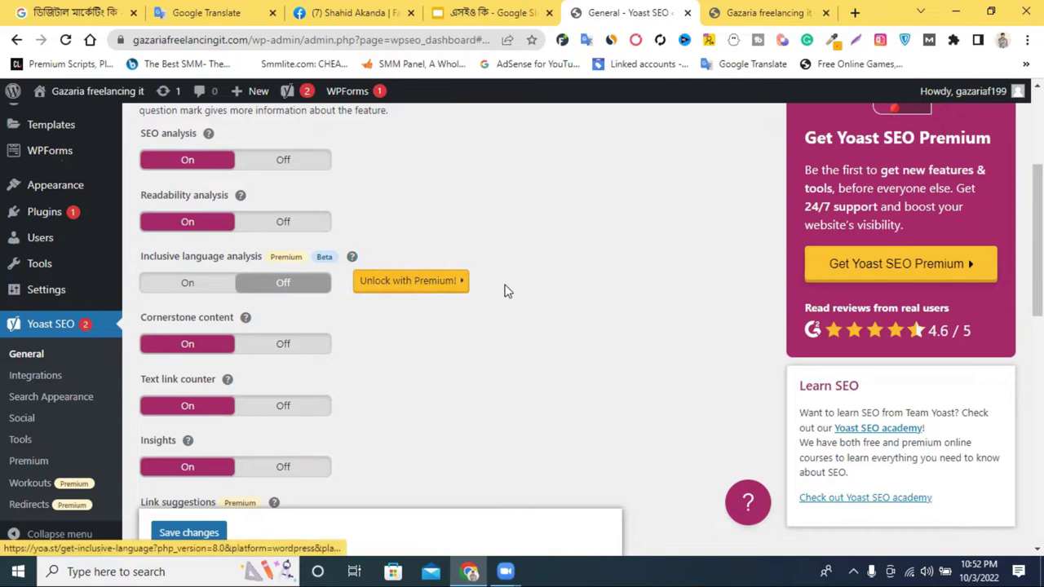
drag(465, 281, 356, 282)
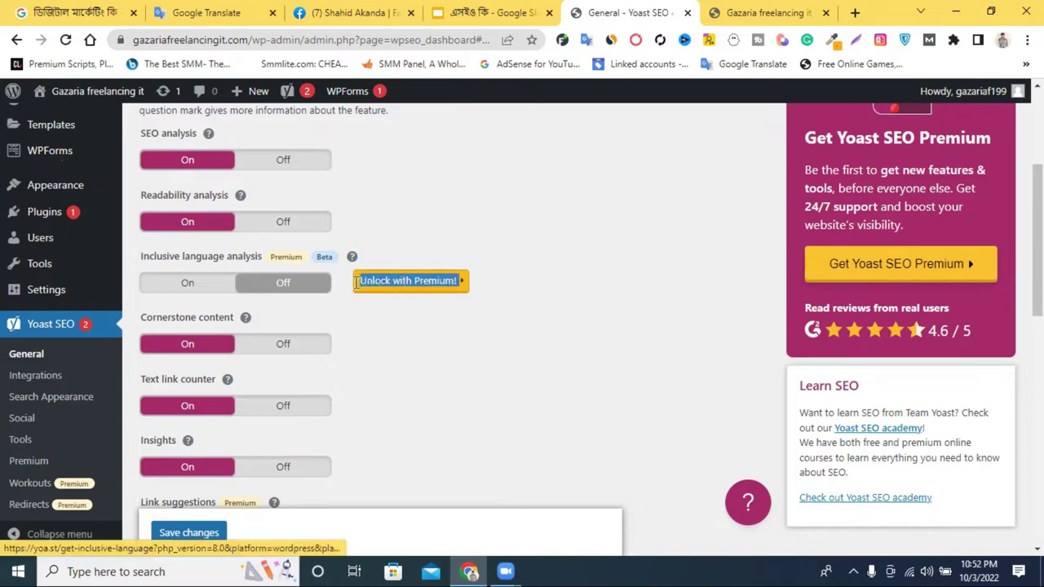
click(550, 275)
Step: Save the features with usage tracking off and REST API and Slack sharing on
scroll(549, 275, down, 3)
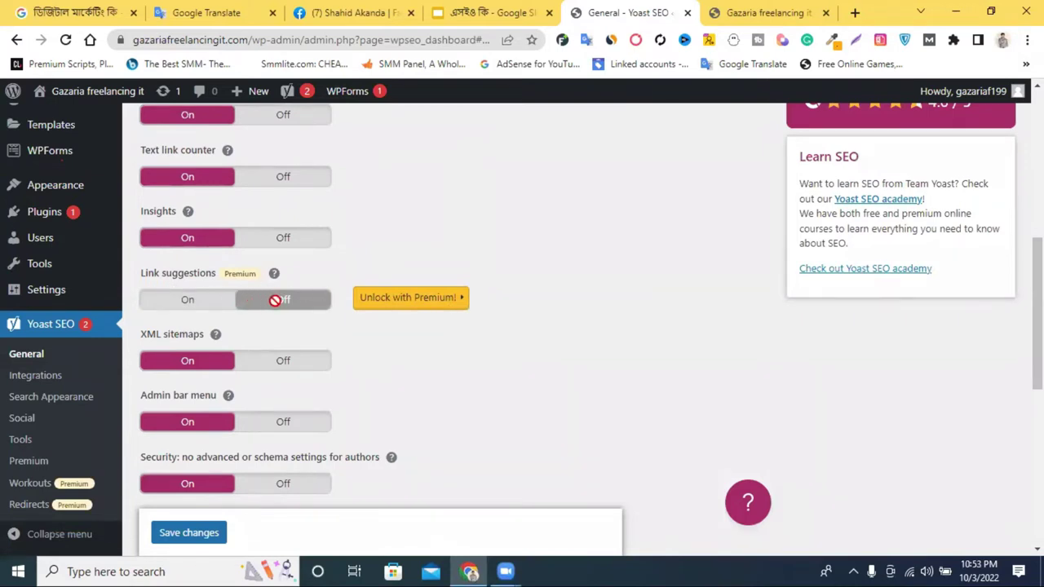
scroll(454, 305, down, 5)
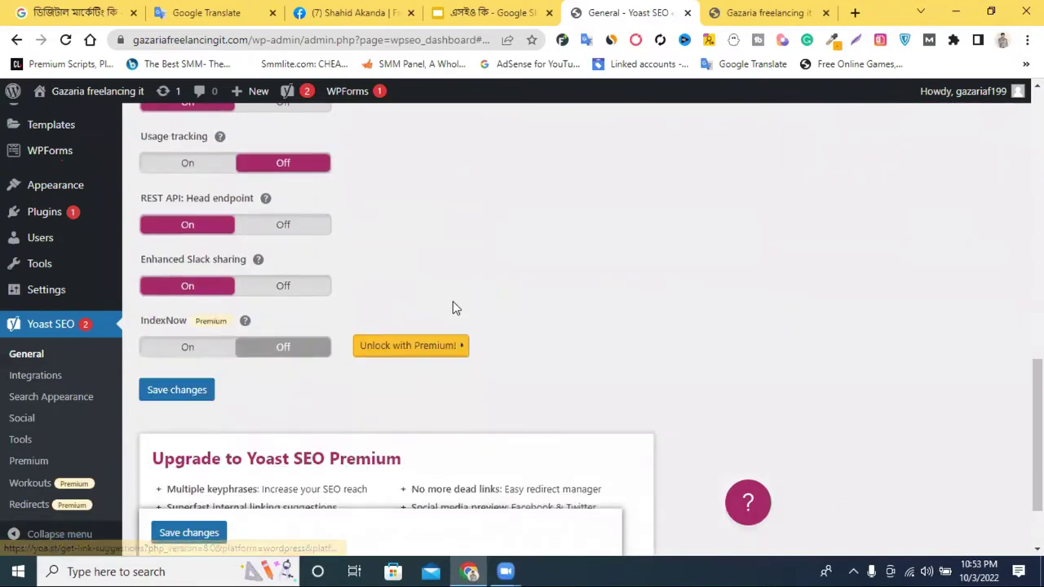
scroll(273, 196, up, 1)
scroll(261, 220, up, 1)
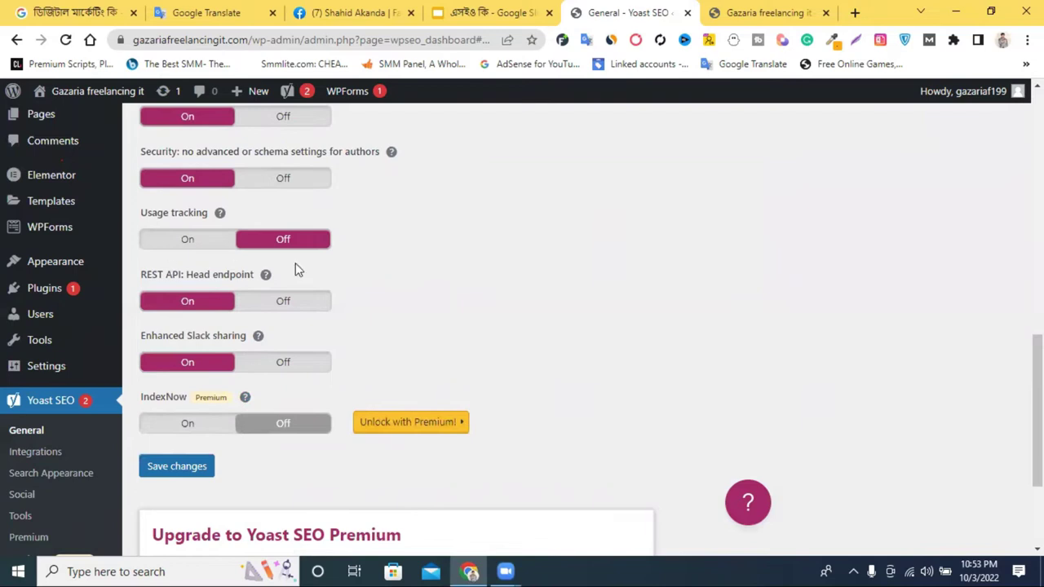
scroll(295, 270, up, 2)
scroll(293, 269, down, 2)
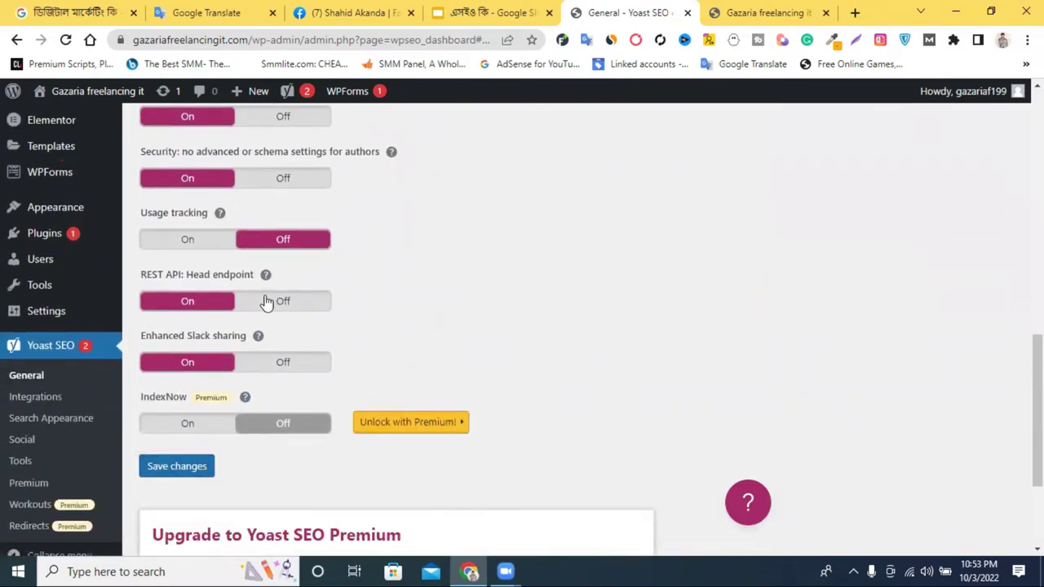
click(202, 465)
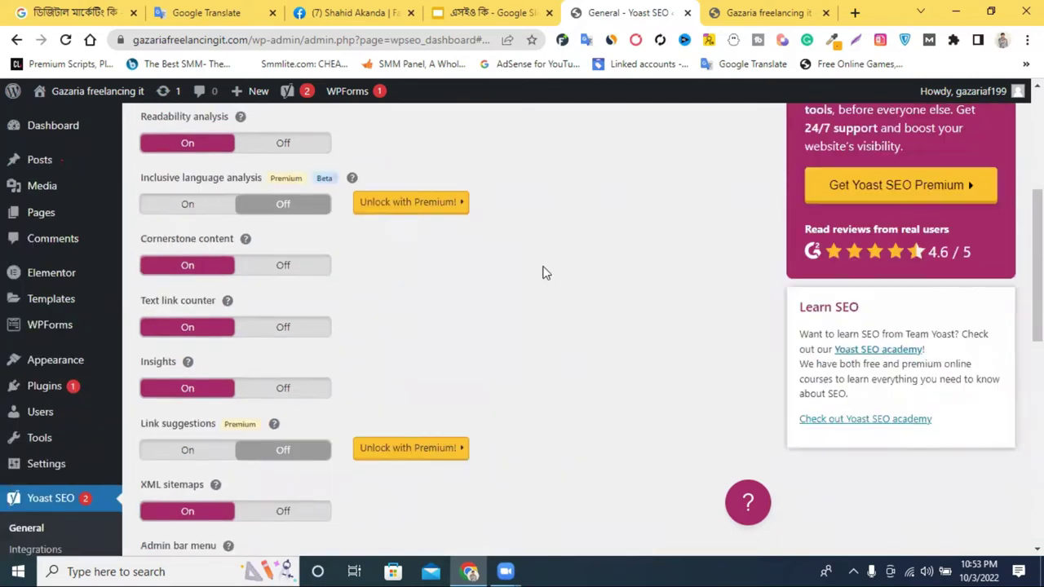
click(325, 267)
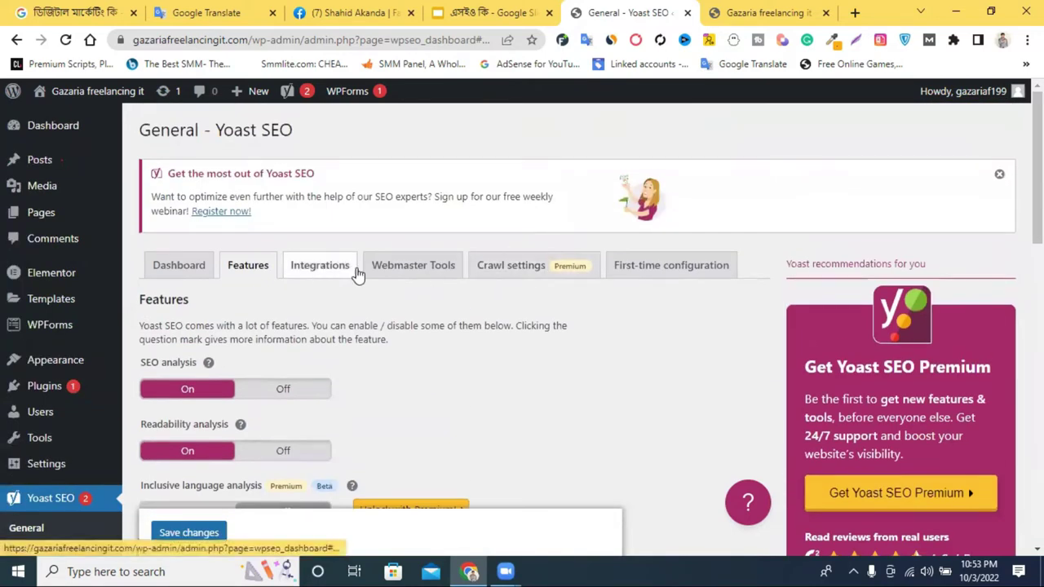
Step: Look through the Integrations tab and the Webmaster Tools verification code fields
scroll(481, 319, down, 3)
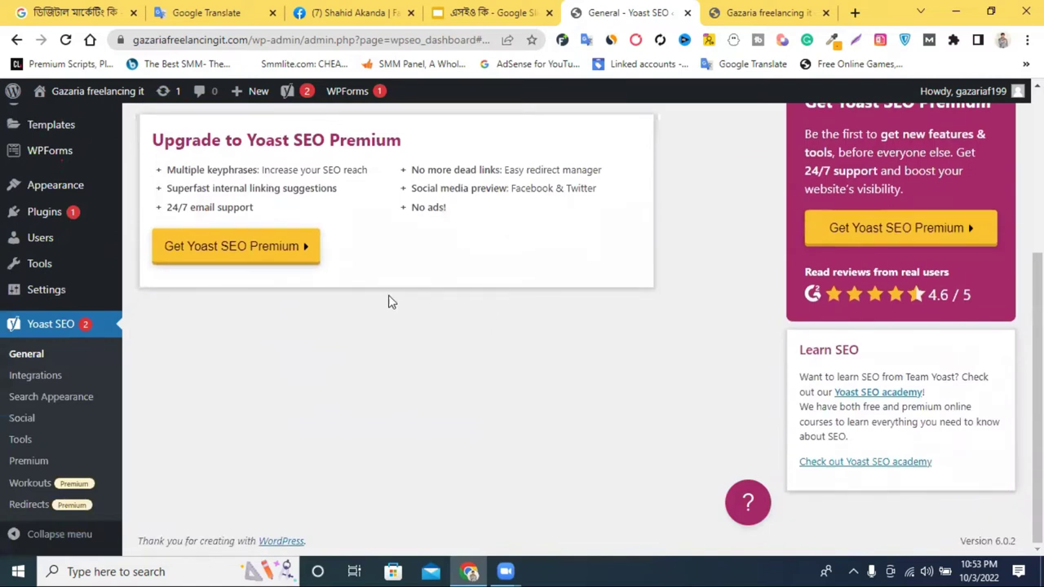
scroll(485, 283, up, 3)
click(398, 272)
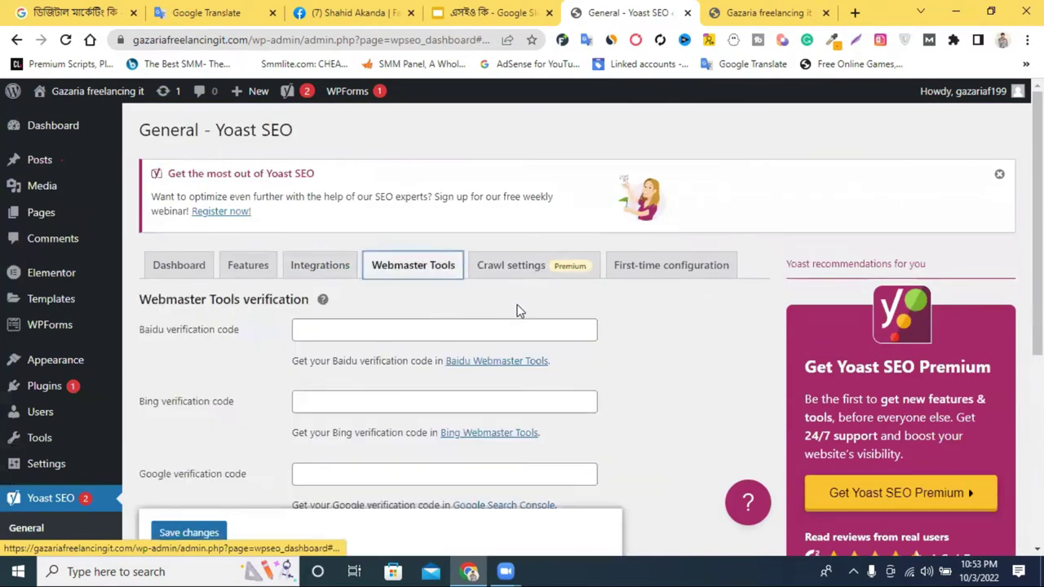
scroll(504, 325, down, 1)
scroll(504, 325, down, 1)
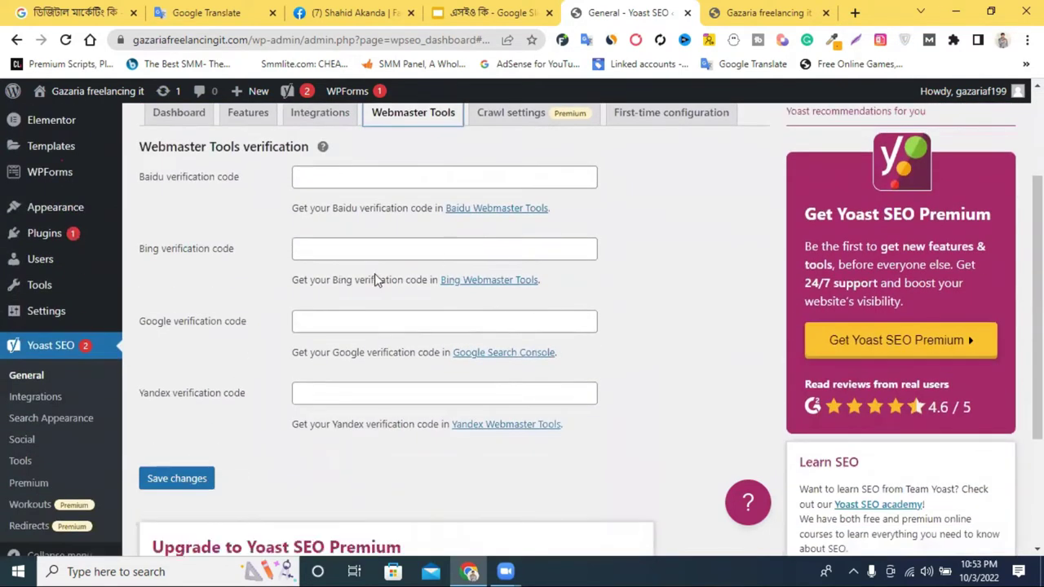
scroll(372, 280, down, 1)
scroll(520, 289, up, 2)
scroll(361, 337, down, 2)
click(334, 249)
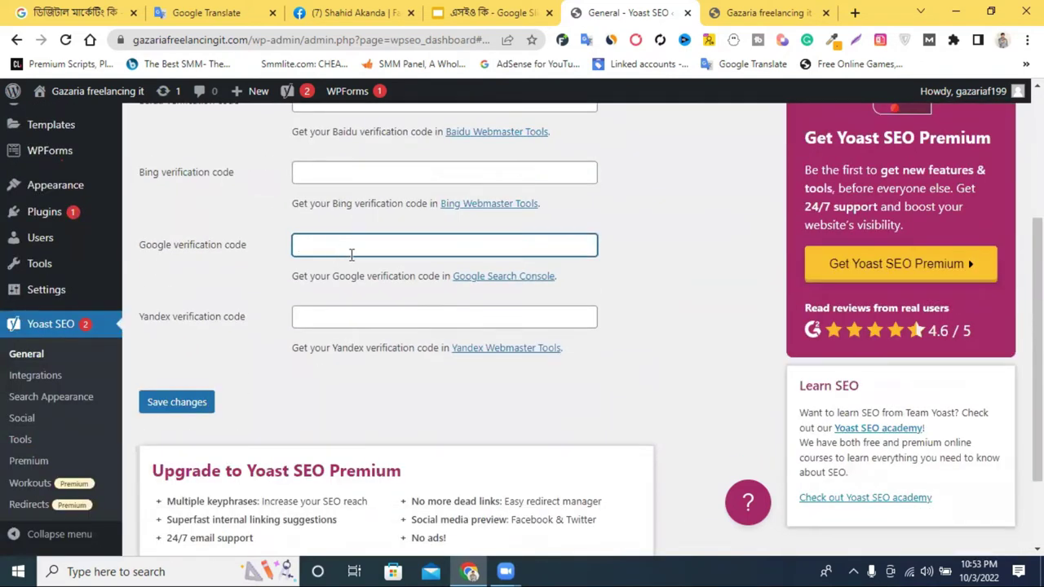
scroll(419, 254, up, 3)
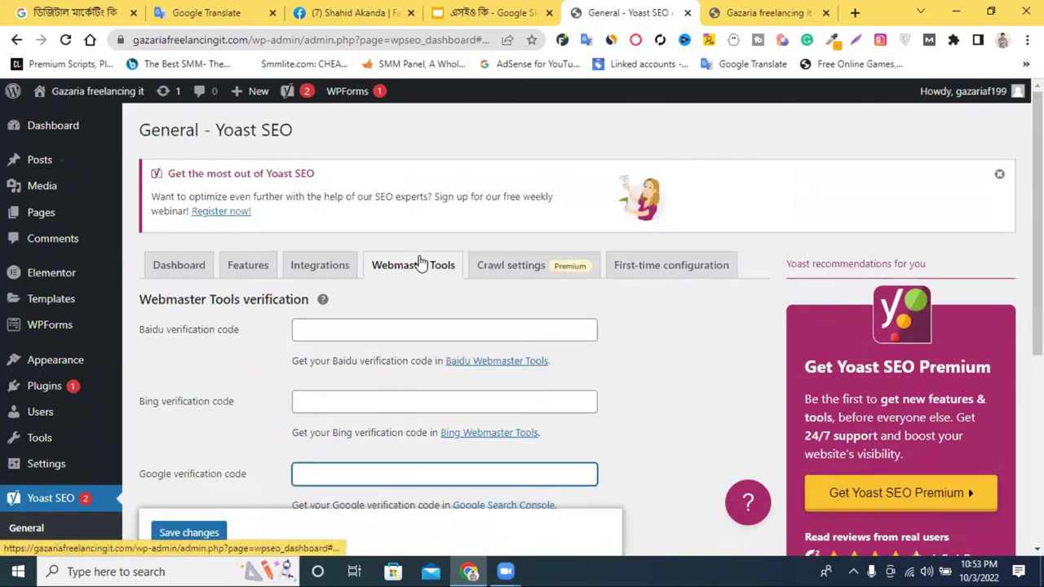
Step: View Crawl settings, then scroll the completed First-time configuration checklist
click(510, 275)
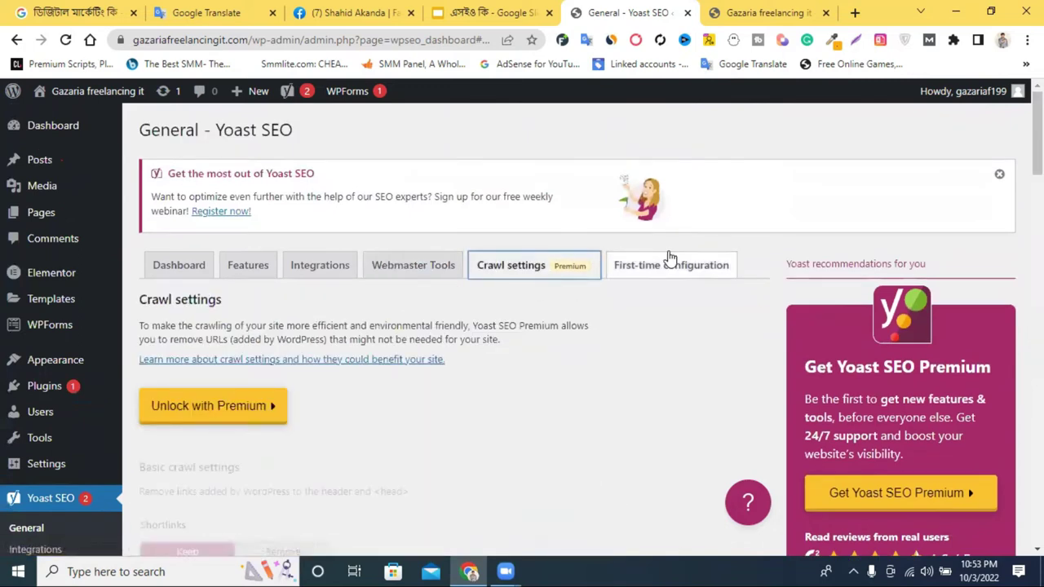
click(669, 265)
scroll(552, 312, down, 5)
scroll(554, 299, down, 1)
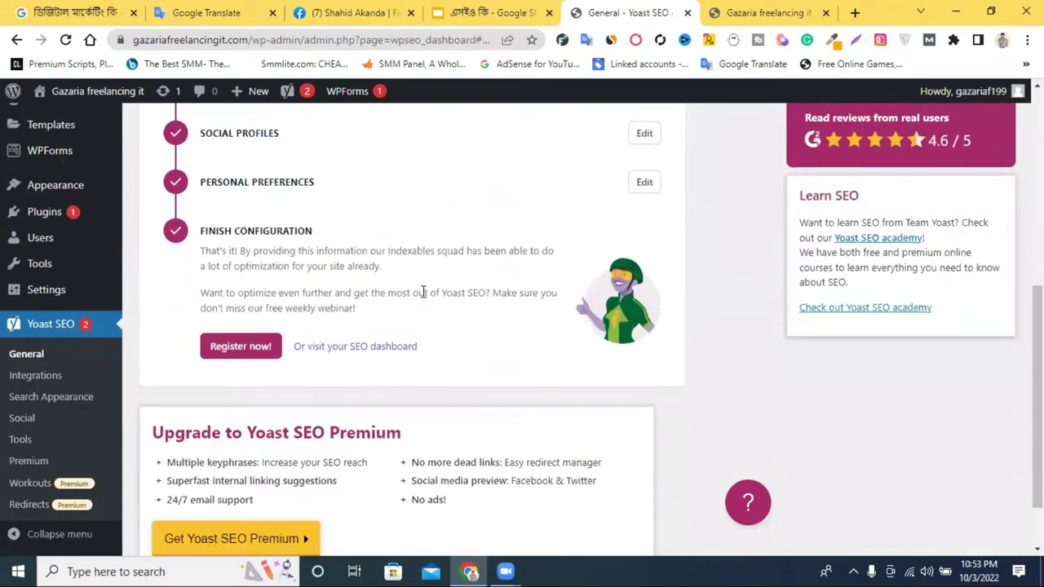
scroll(424, 326, up, 2)
scroll(524, 244, up, 2)
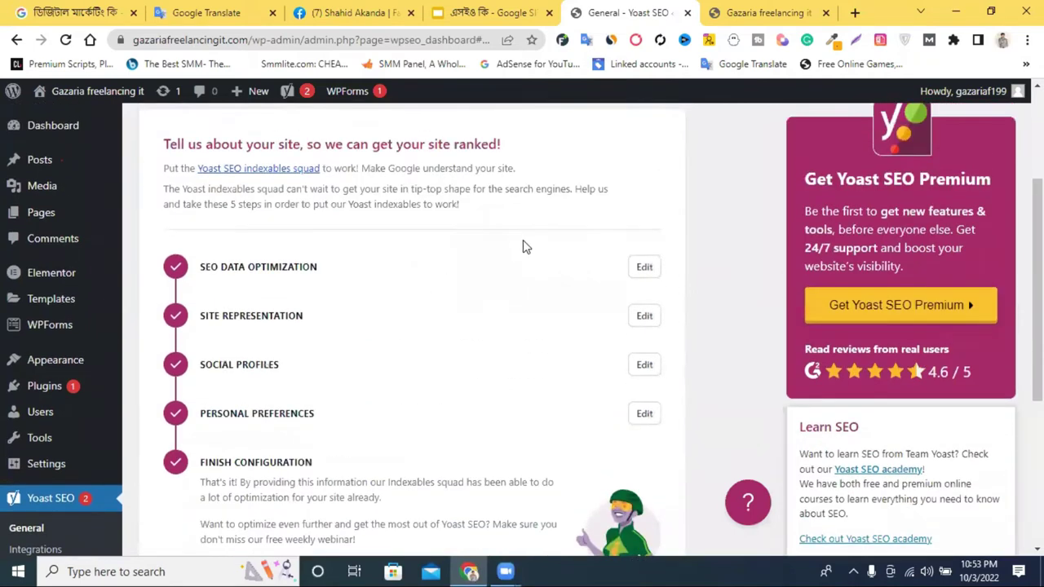
scroll(188, 364, down, 1)
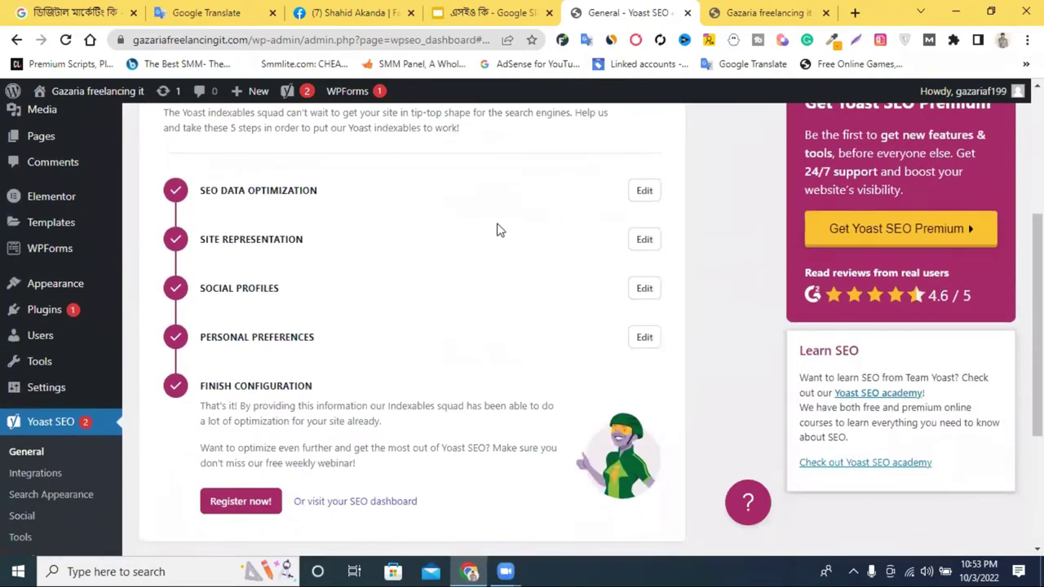
scroll(195, 297, up, 3)
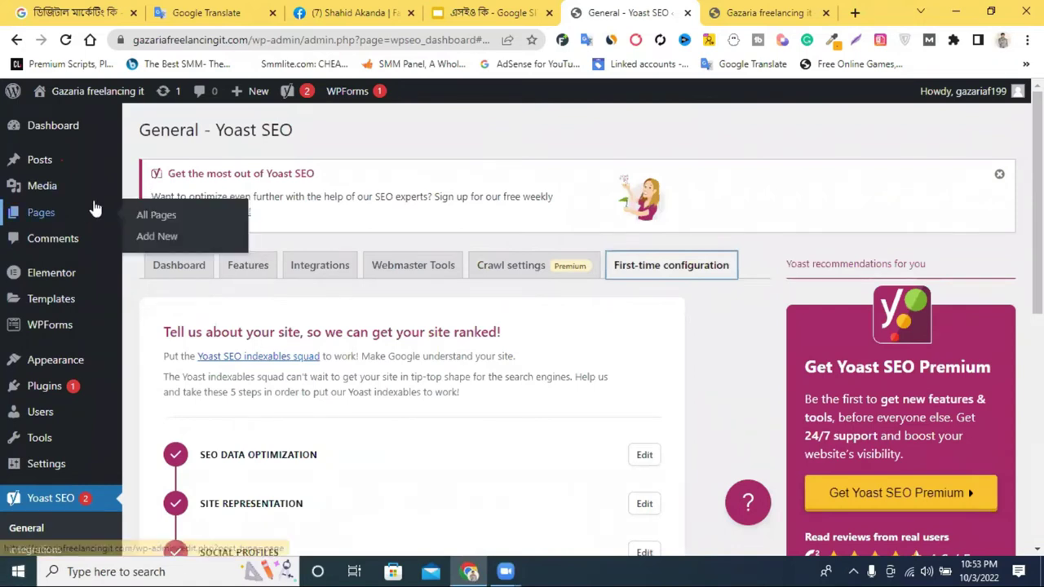
mouse_move(41, 216)
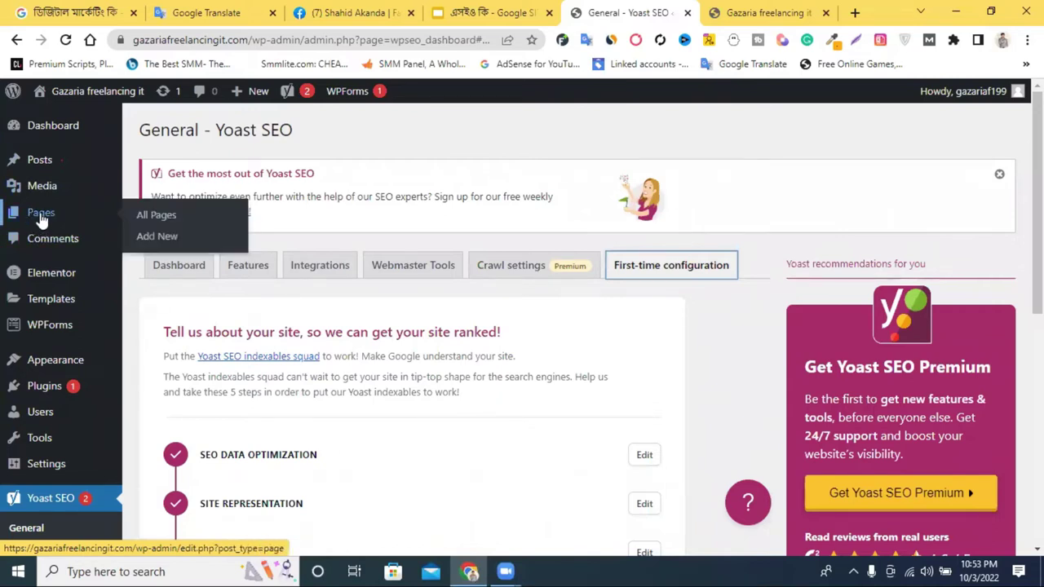
Step: Switch to the Gazaria freelancing it homepage and scroll it down and back up
click(738, 15)
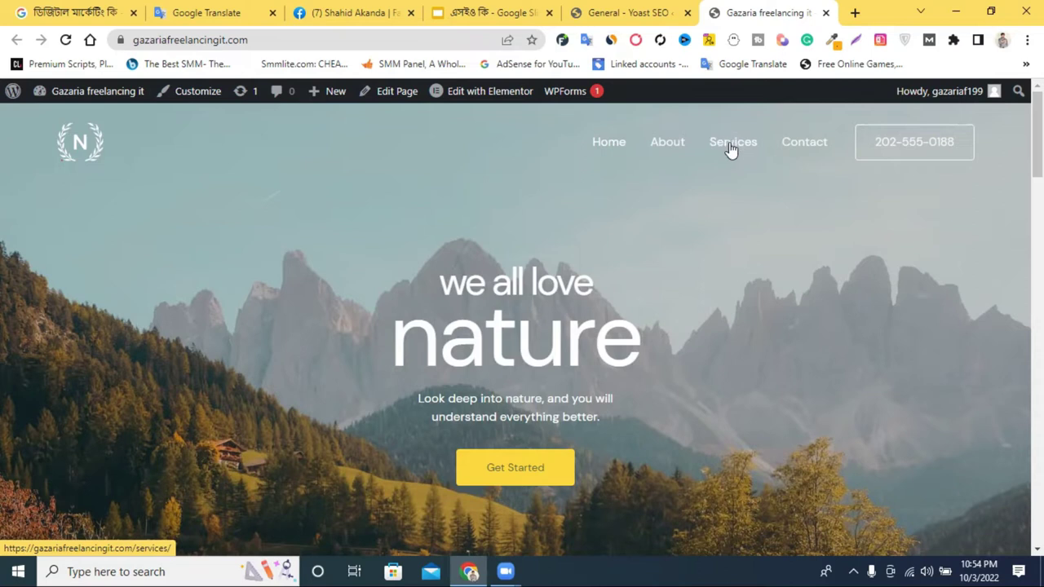
scroll(576, 307, down, 20)
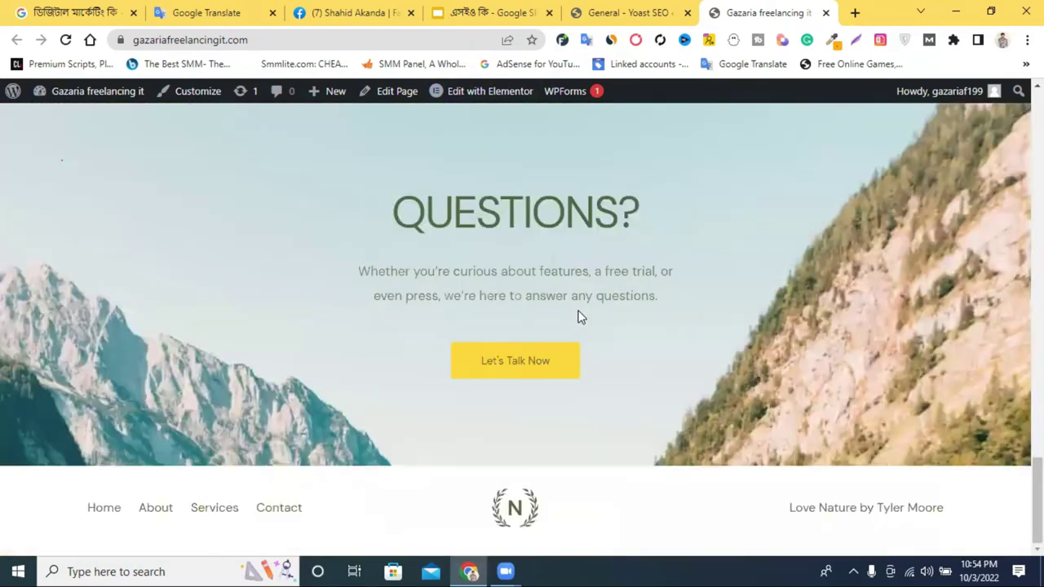
scroll(579, 316, up, 8)
scroll(175, 312, down, 7)
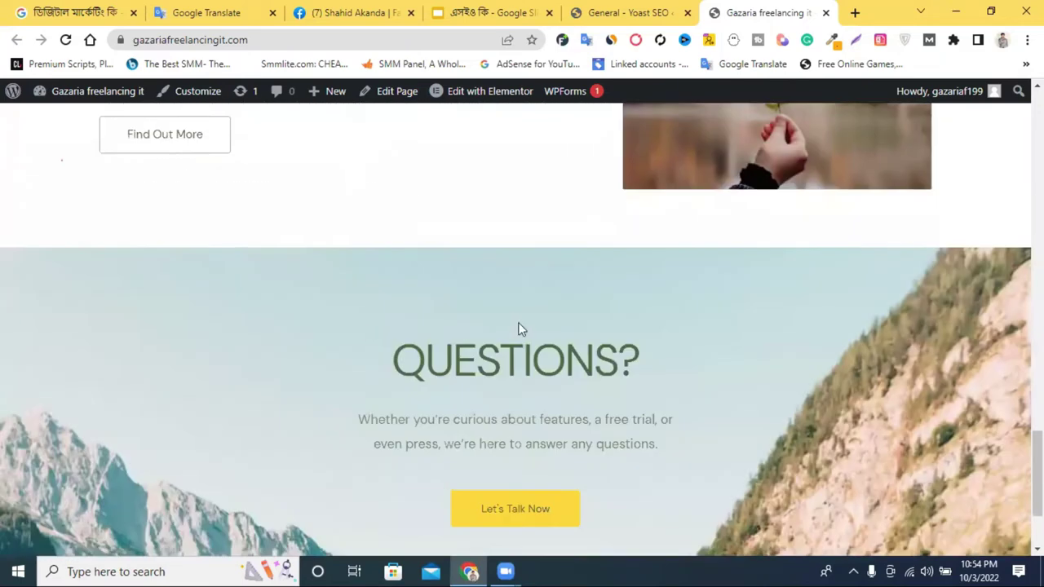
scroll(519, 328, up, 20)
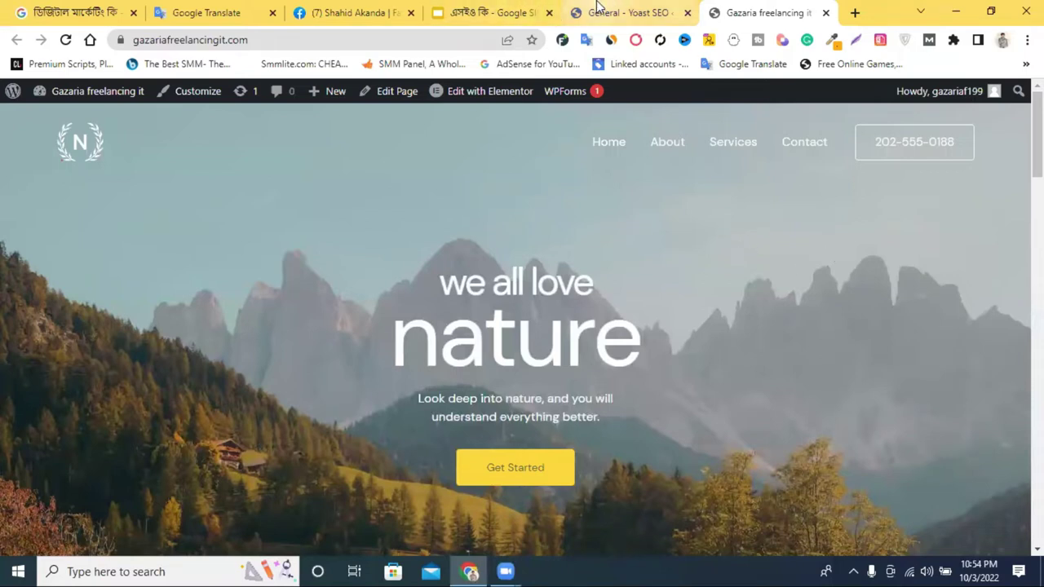
Step: Return to the General - Yoast SEO tab and close the webinar sign-up notice
click(628, 12)
mouse_move(49, 212)
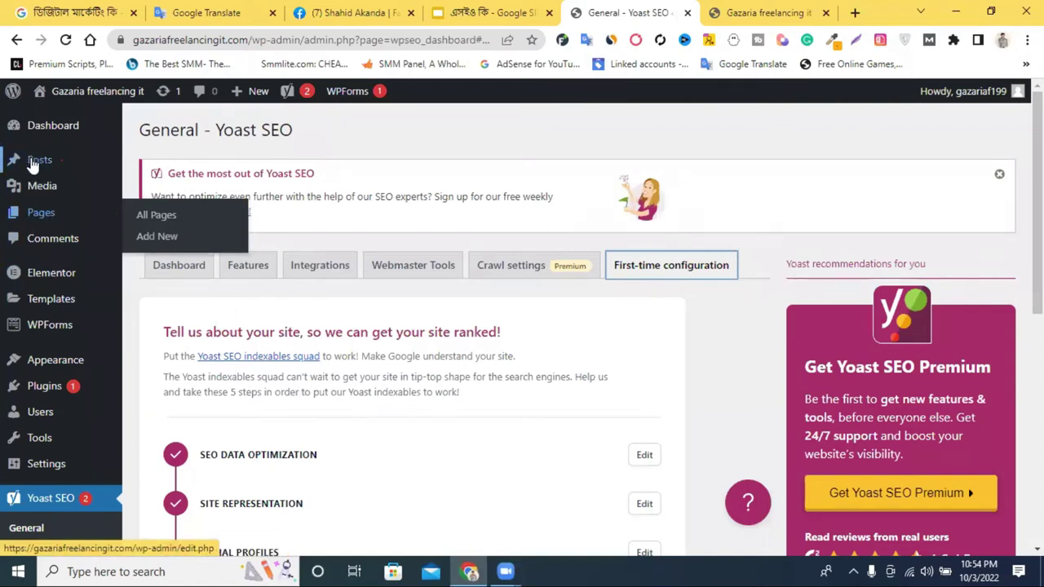
mouse_move(43, 167)
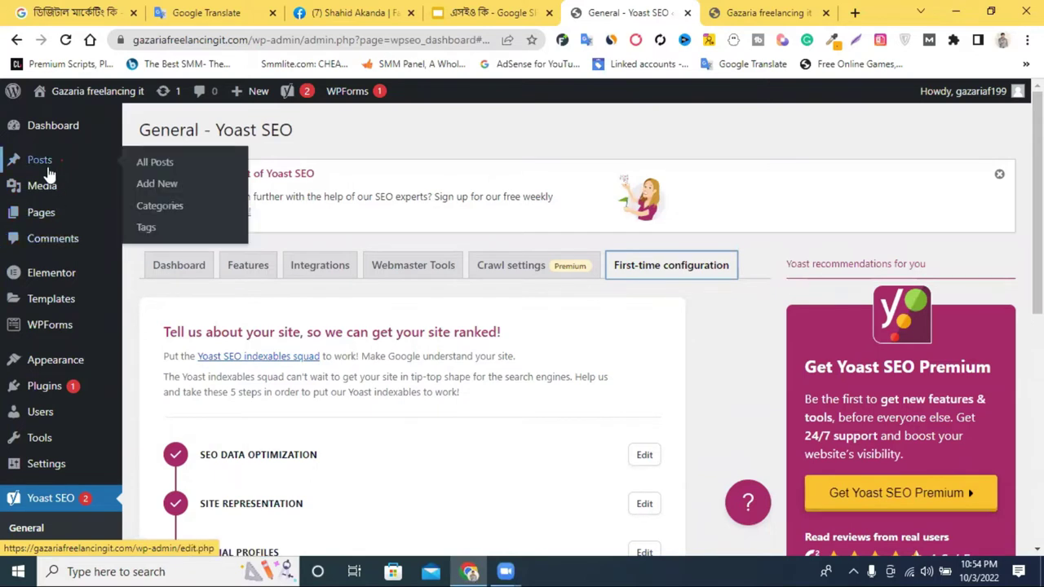
mouse_move(47, 186)
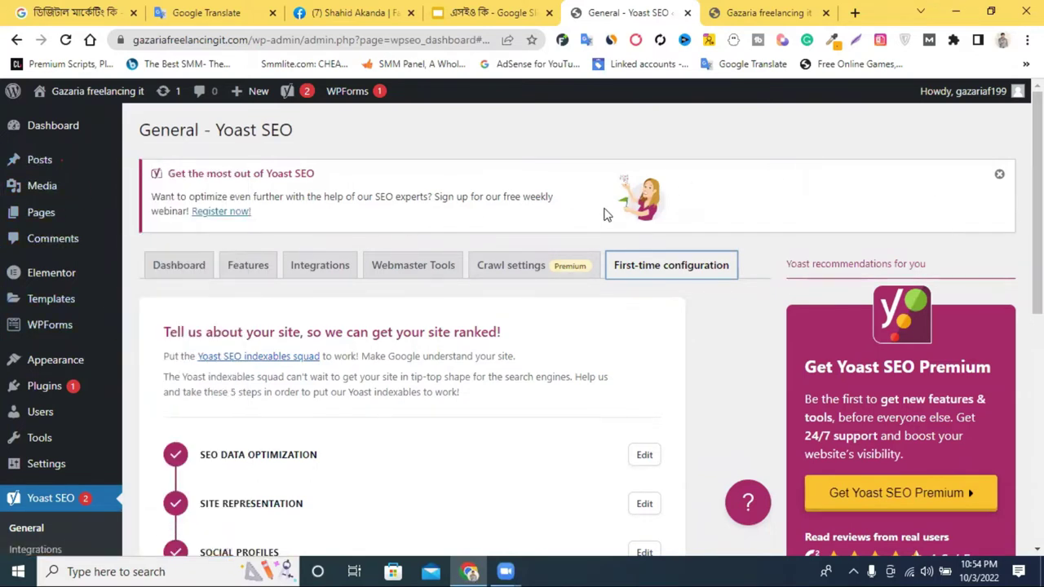
click(1001, 177)
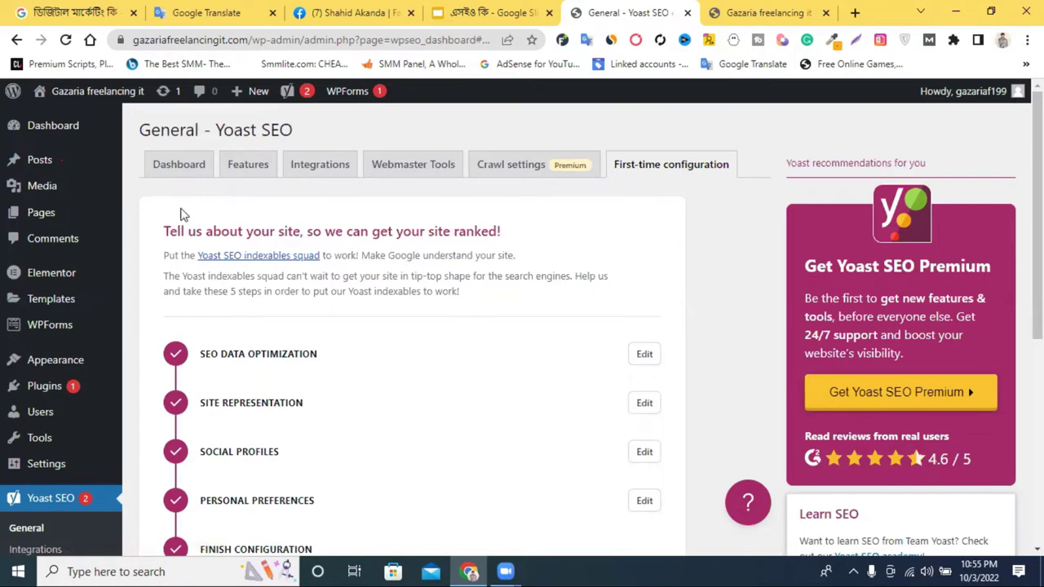
Step: Open the live site's Services page and scroll down to the Web Design section
mouse_move(34, 164)
click(734, 11)
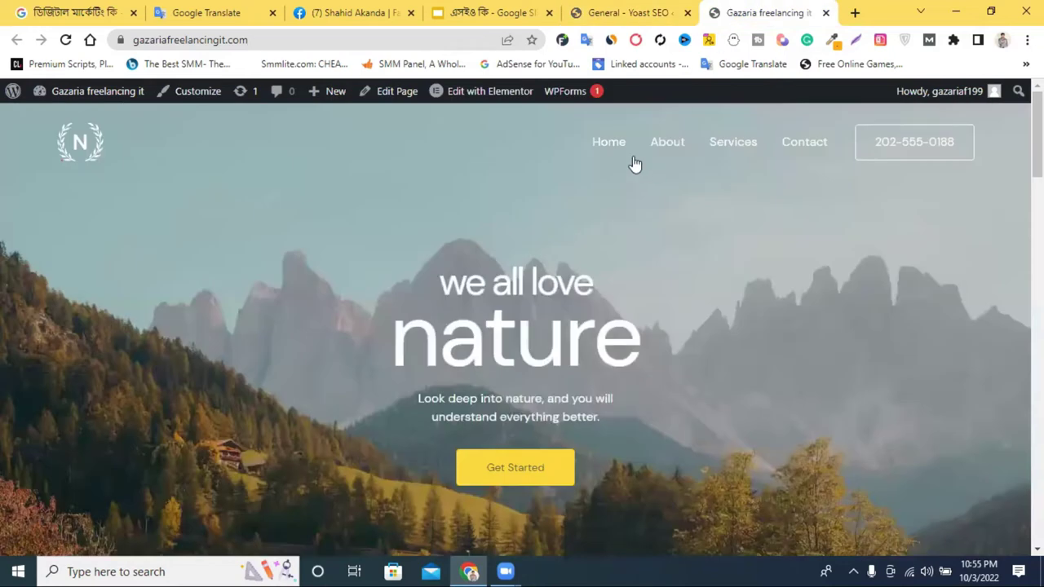
click(737, 153)
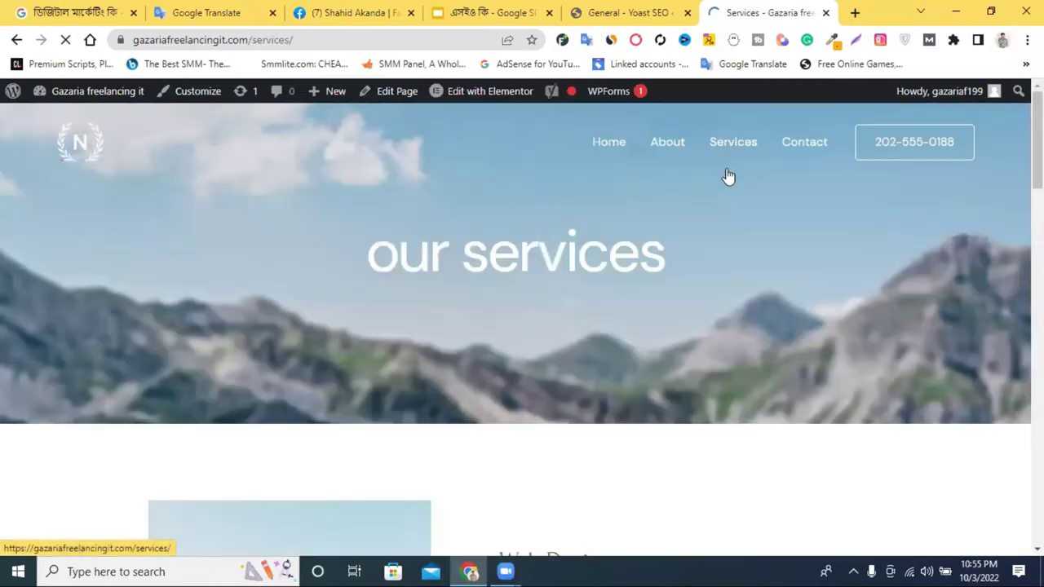
scroll(648, 218, down, 3)
scroll(648, 218, down, 1)
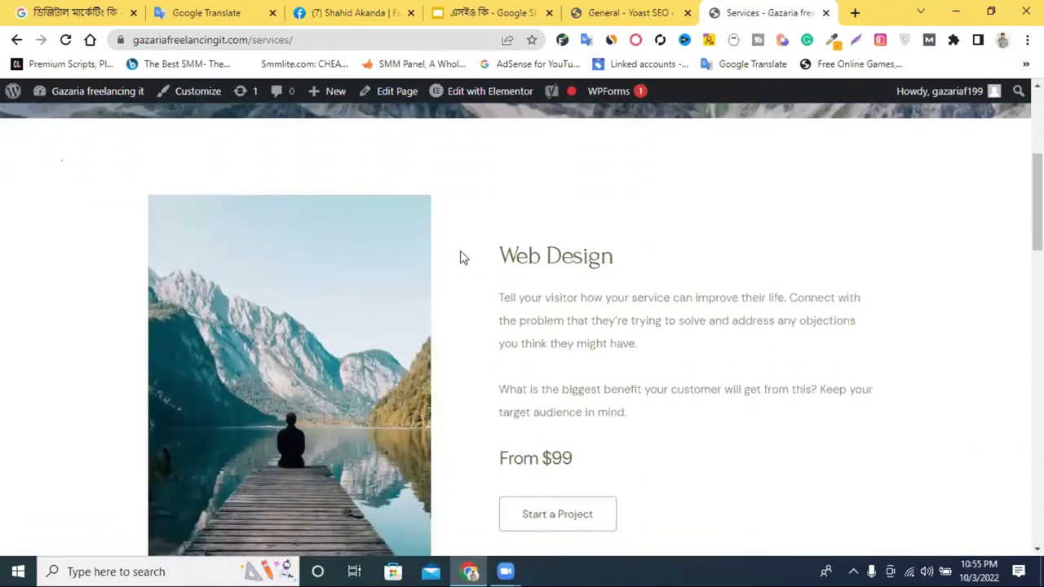
scroll(490, 254, down, 2)
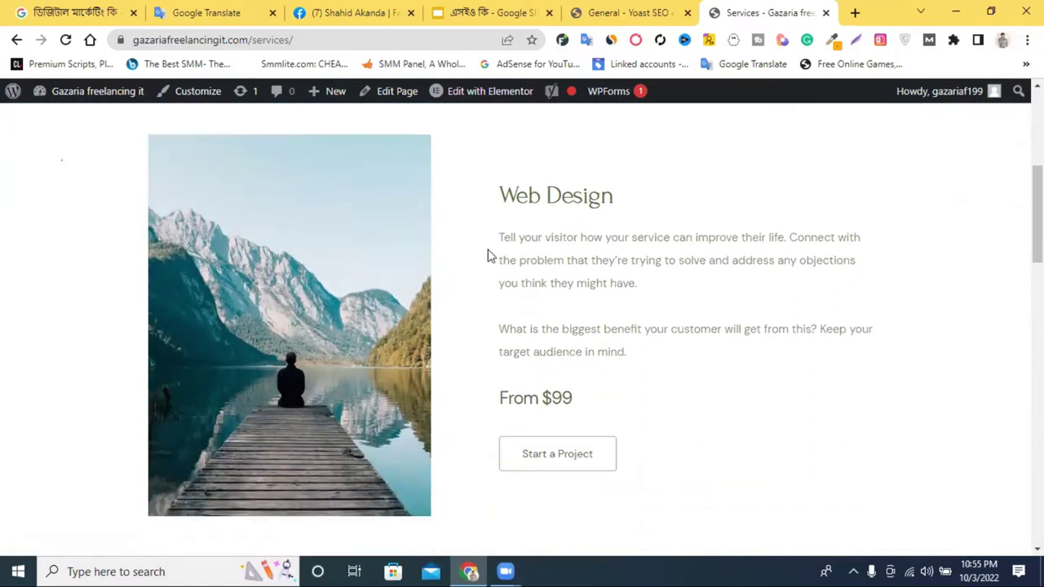
scroll(622, 296, up, 2)
scroll(609, 326, down, 2)
drag(606, 312, 97, 207)
click(97, 207)
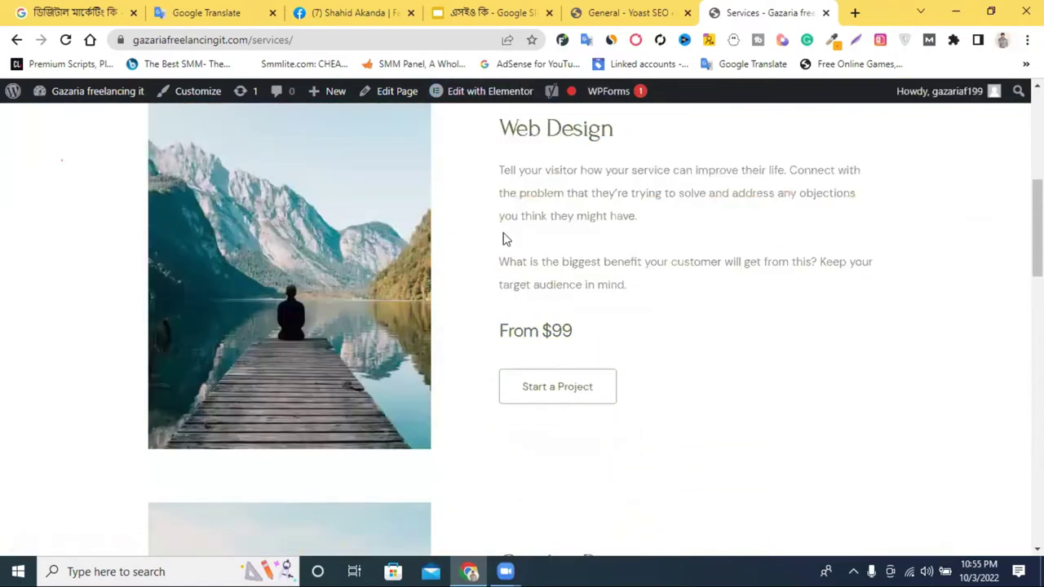
Step: Scroll through the rest of the Services page, then return to the Yoast SEO tab
scroll(601, 282, down, 8)
scroll(601, 284, down, 3)
scroll(601, 284, up, 6)
scroll(600, 282, up, 8)
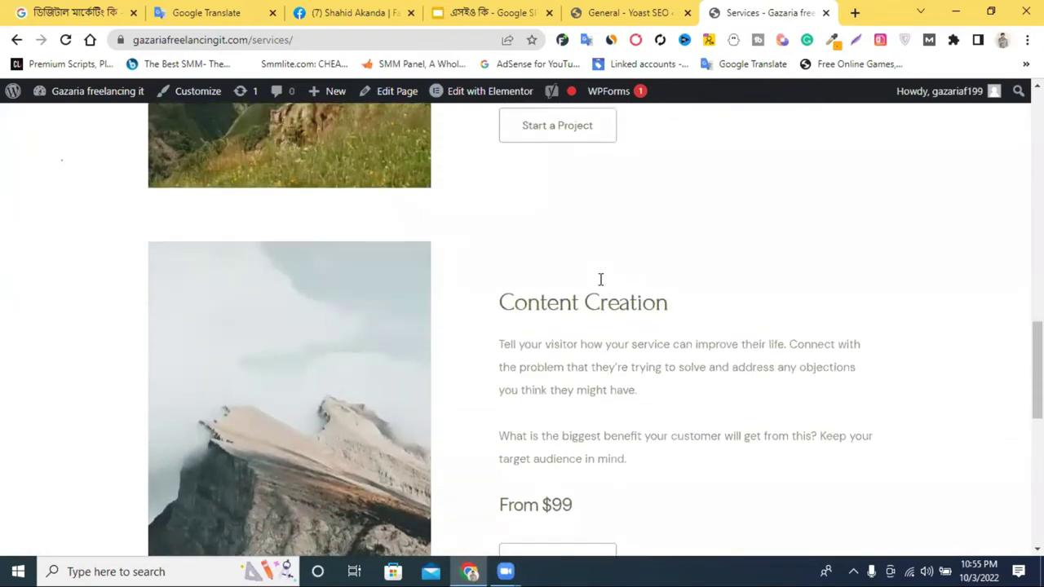
scroll(601, 285, up, 5)
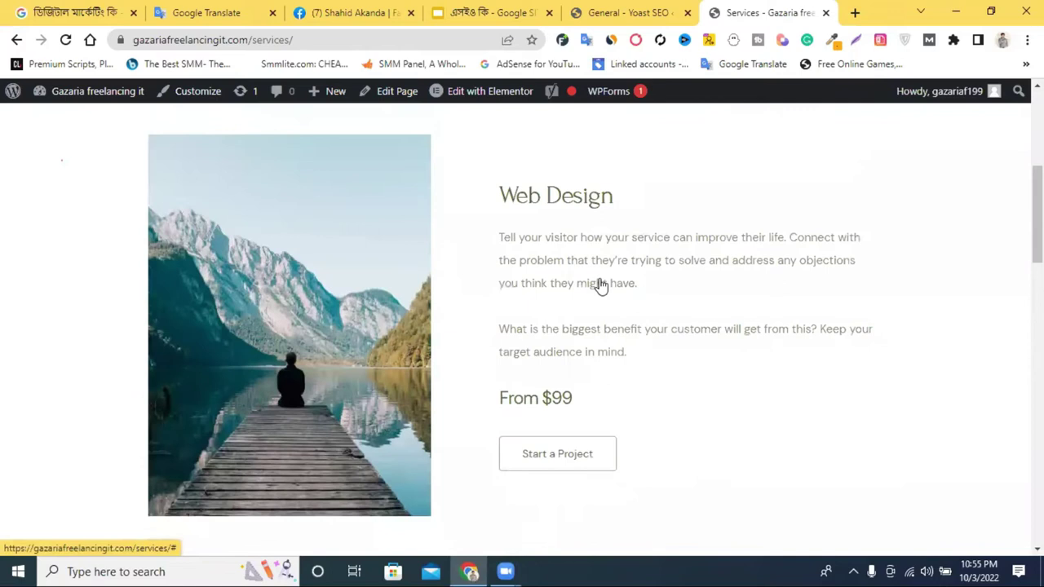
scroll(601, 285, down, 3)
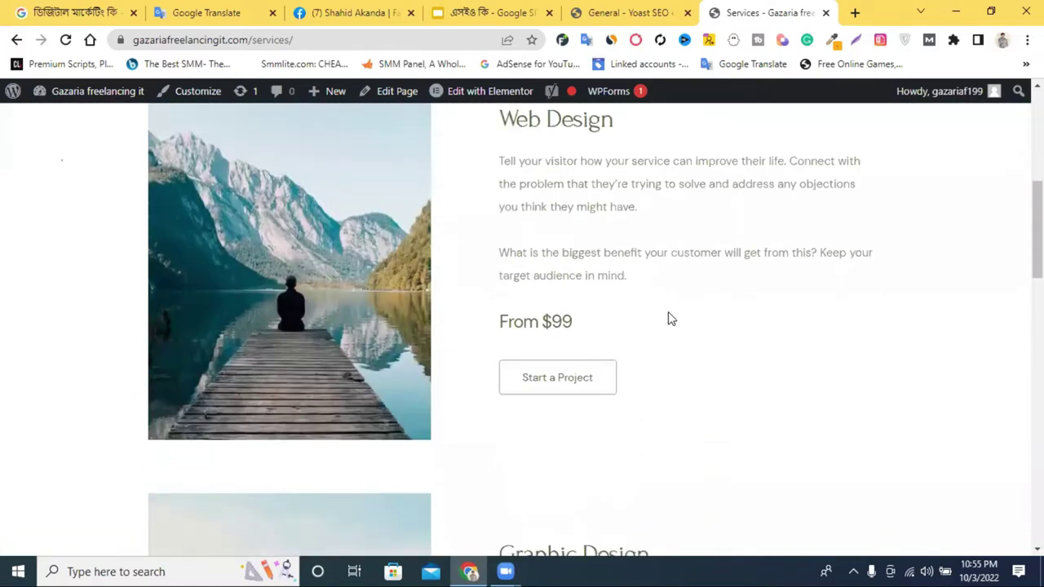
scroll(670, 318, down, 2)
scroll(680, 310, up, 6)
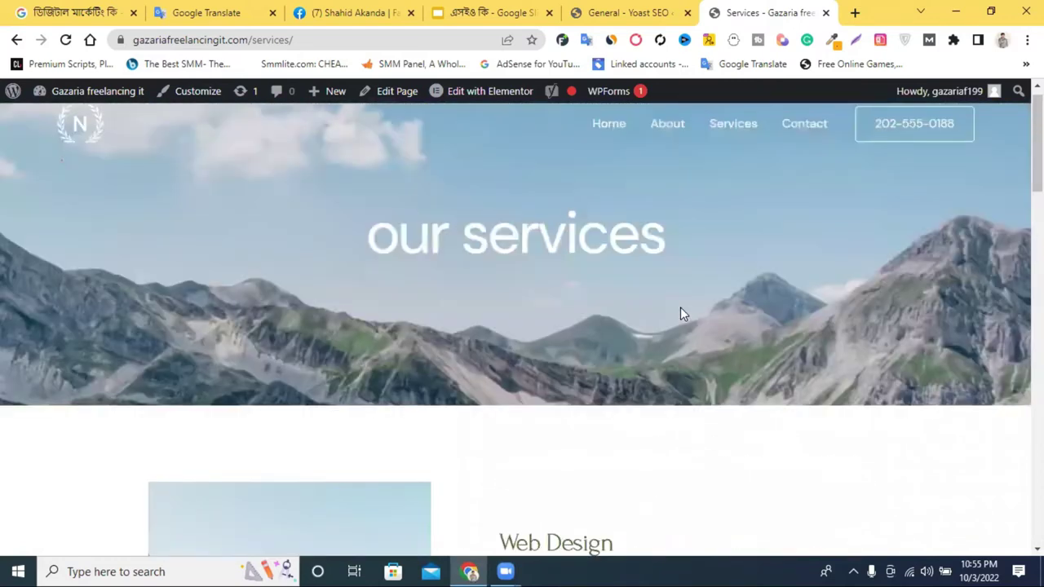
click(616, 8)
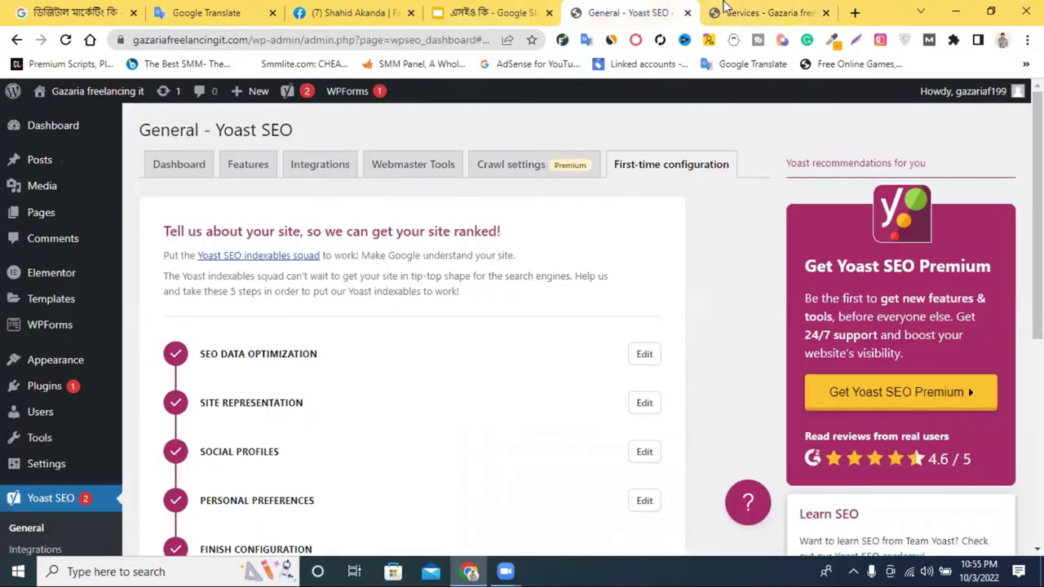
Step: Back in the admin tab, open the Posts list, which shows no posts yet
click(726, 8)
click(619, 12)
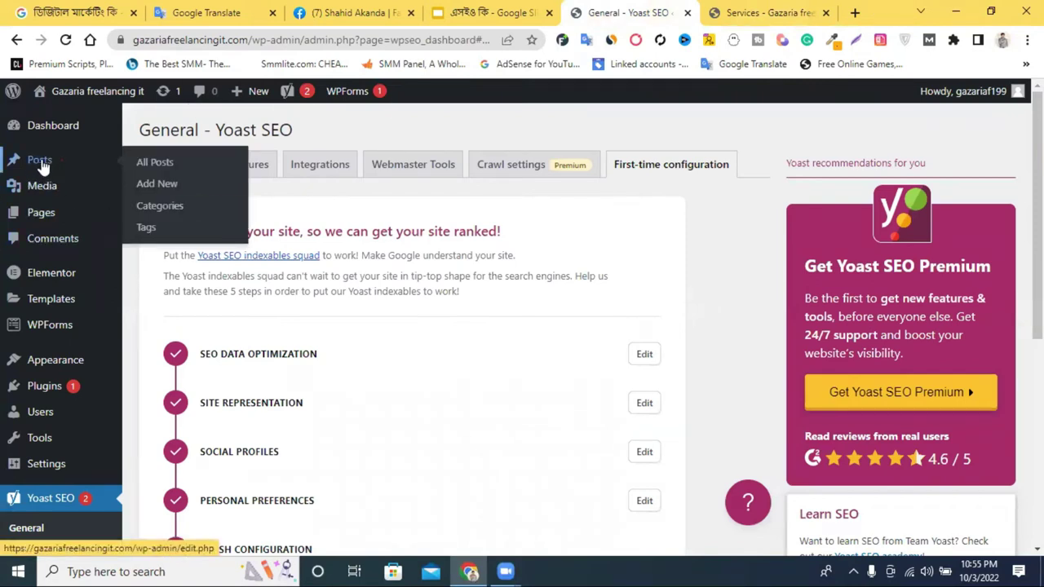
click(39, 160)
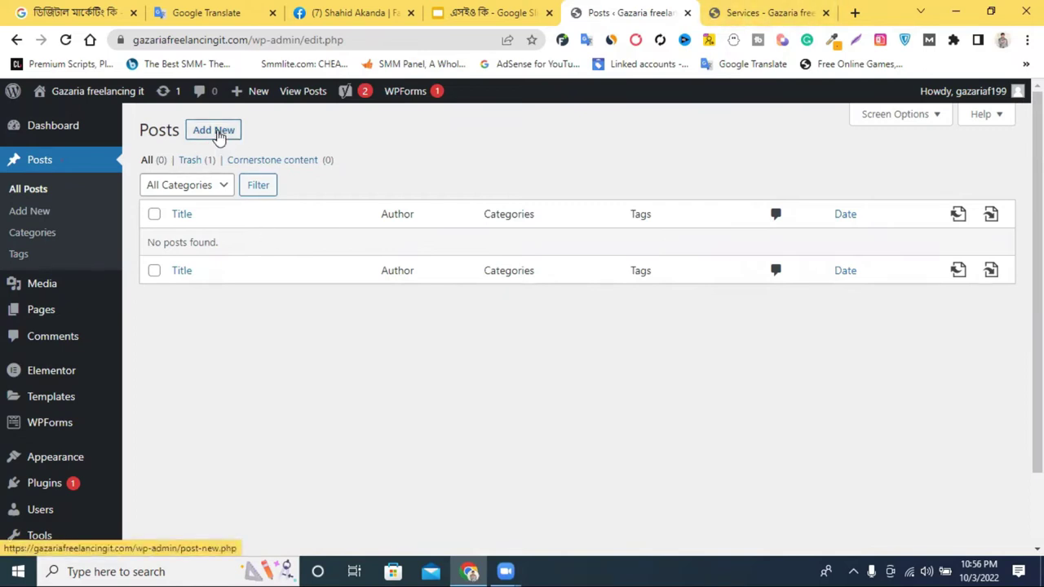
Step: Open a new empty browser tab and return to the Posts admin page
click(787, 12)
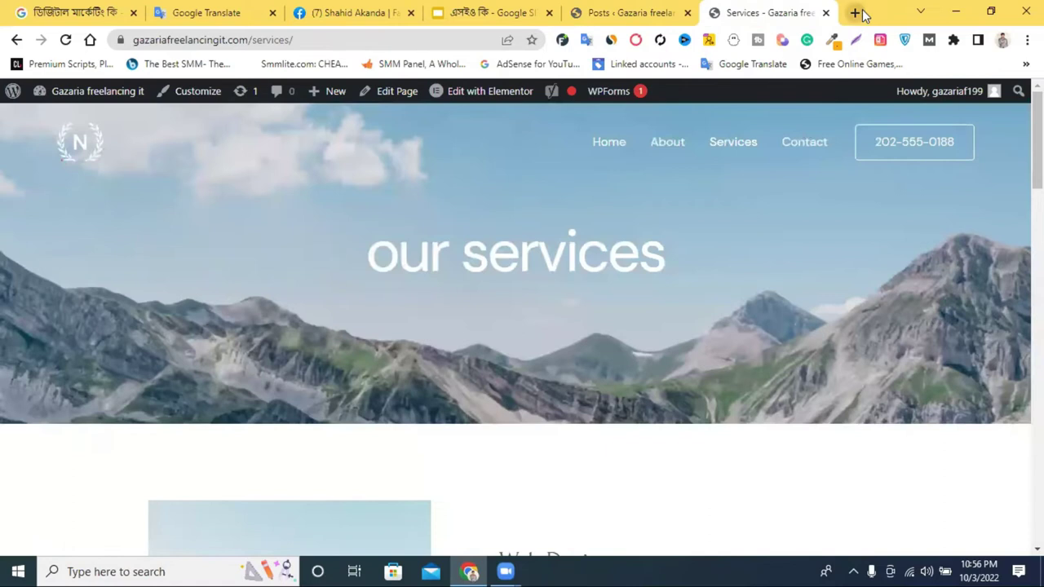
click(857, 13)
click(641, 11)
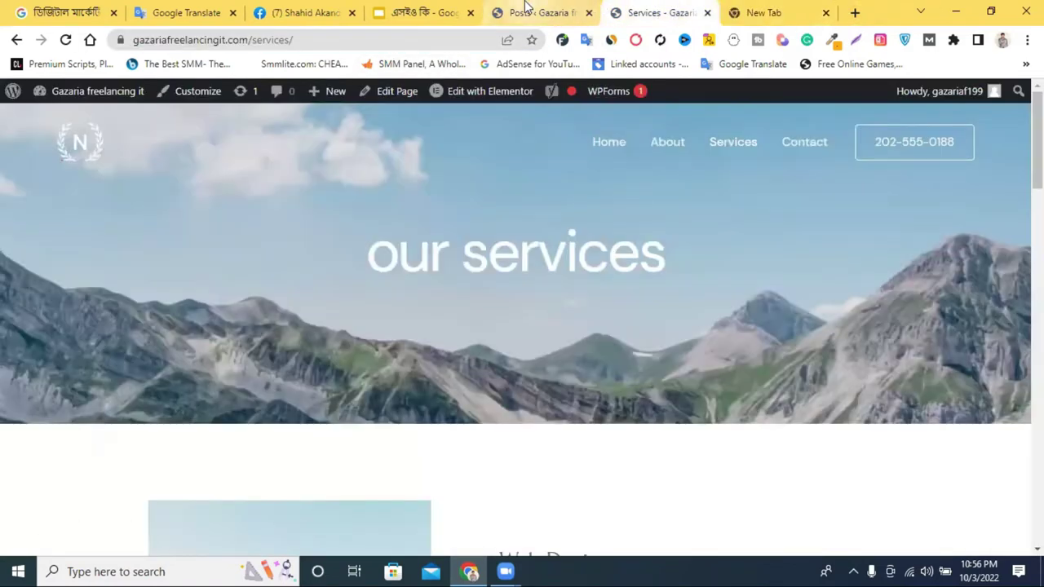
click(526, 9)
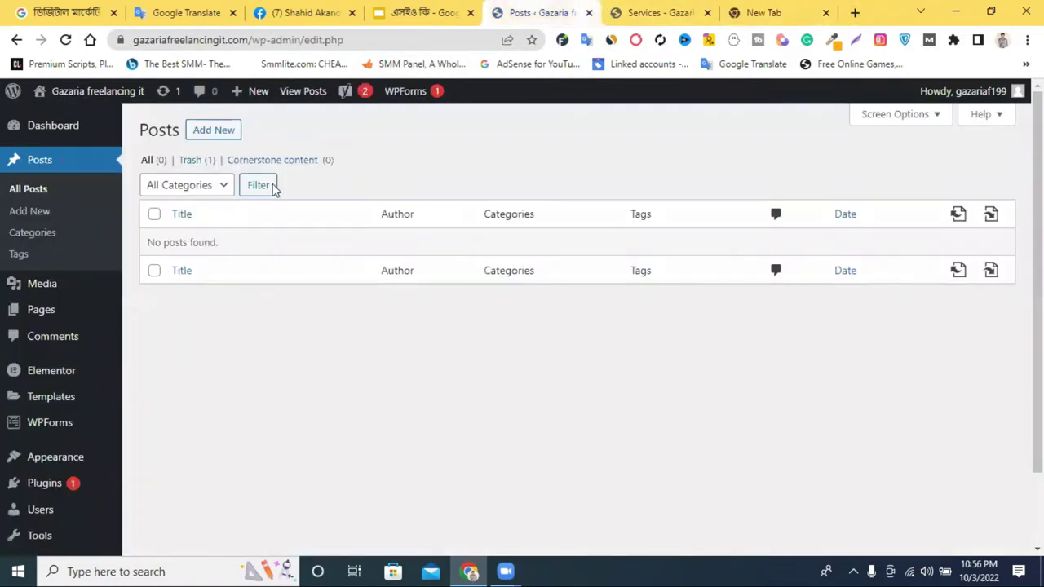
Step: Add a new post, step through the welcome tour to Get started, and select the title field
click(211, 132)
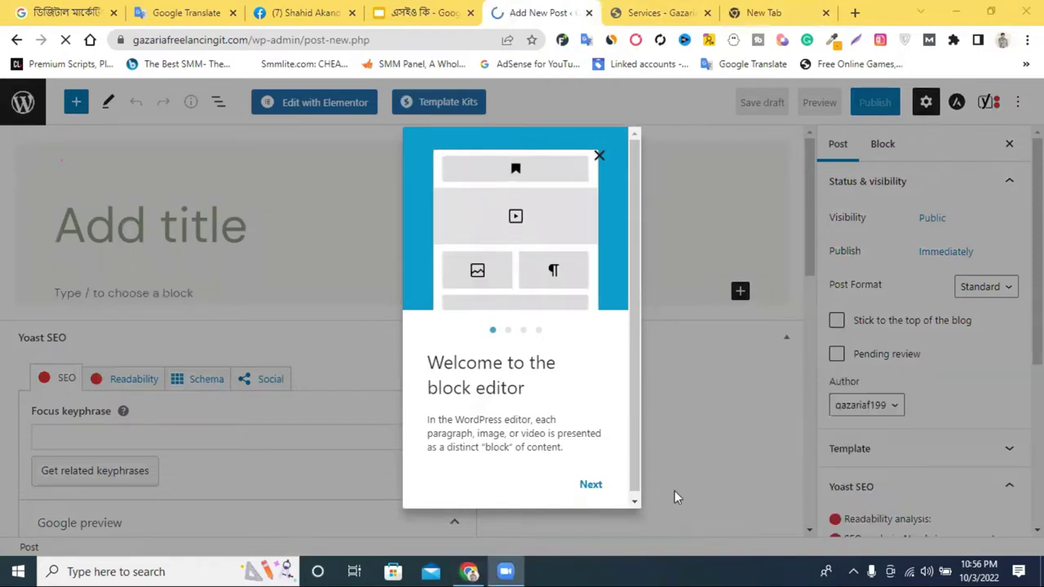
click(591, 485)
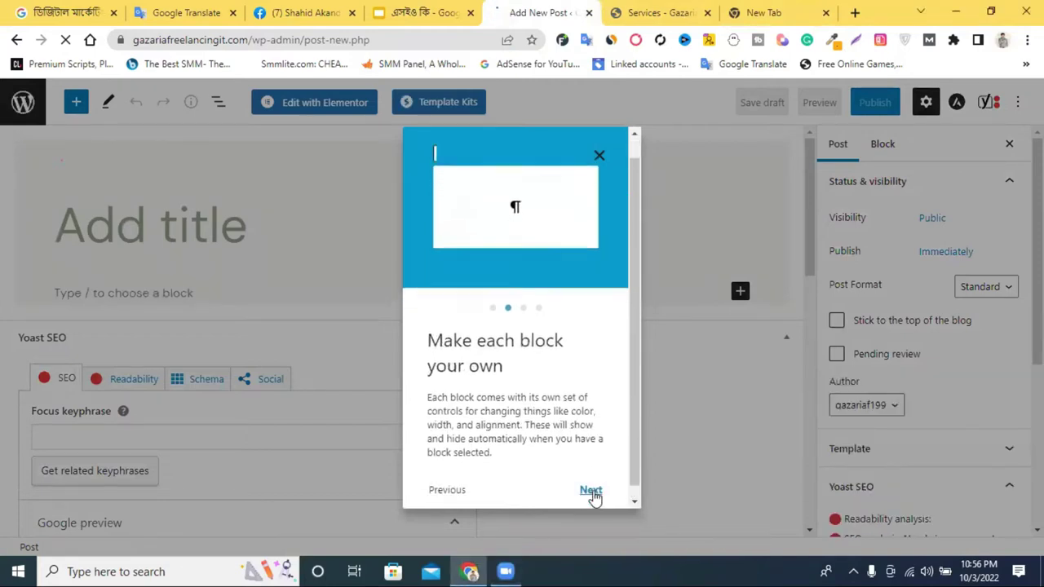
click(591, 489)
click(591, 482)
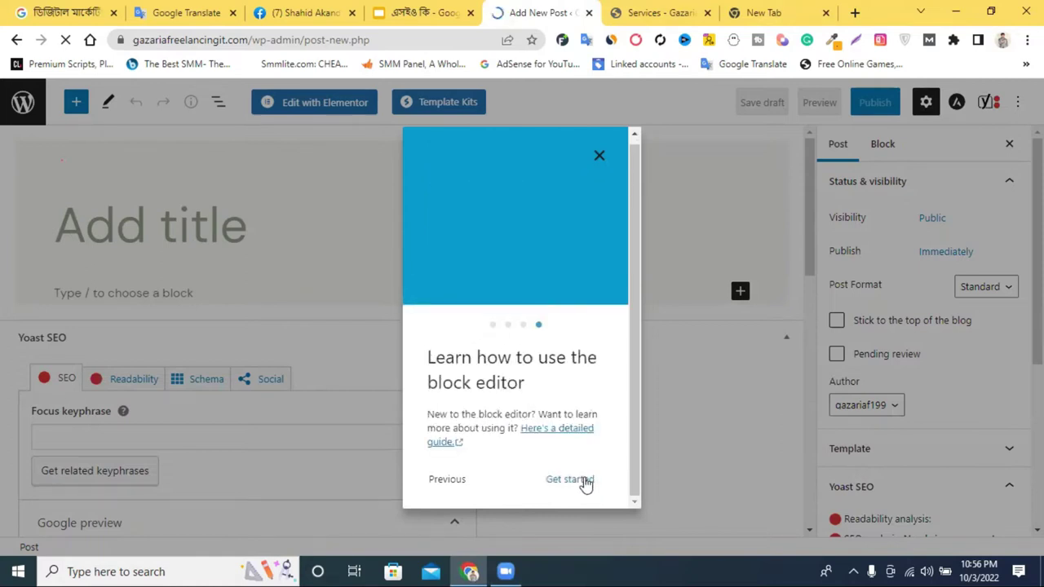
click(585, 482)
click(152, 257)
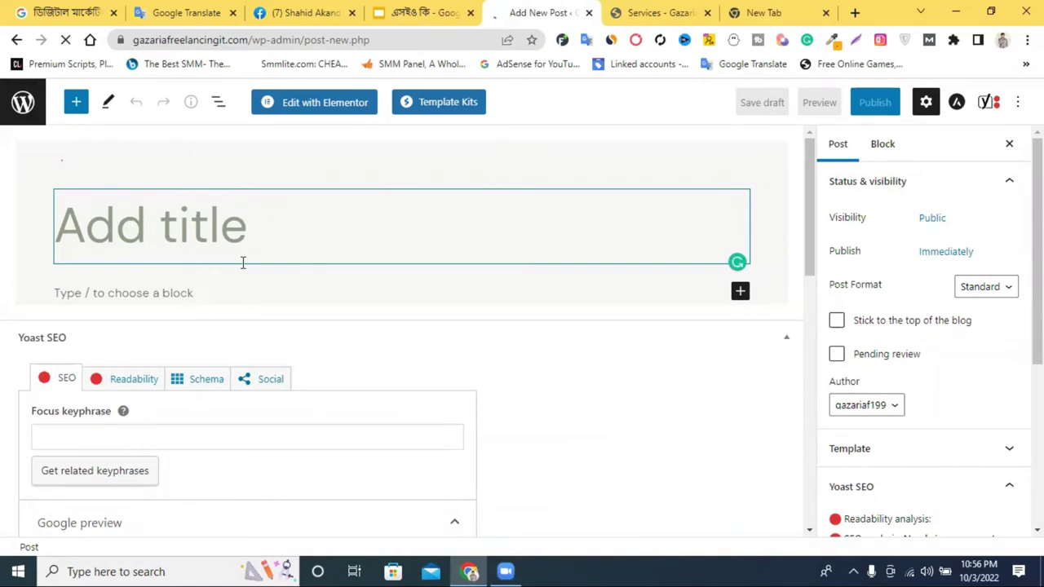
click(648, 12)
Step: In the new tab, search 'prothom alo' to reach the Prothom Alo homepage
scroll(603, 318, down, 2)
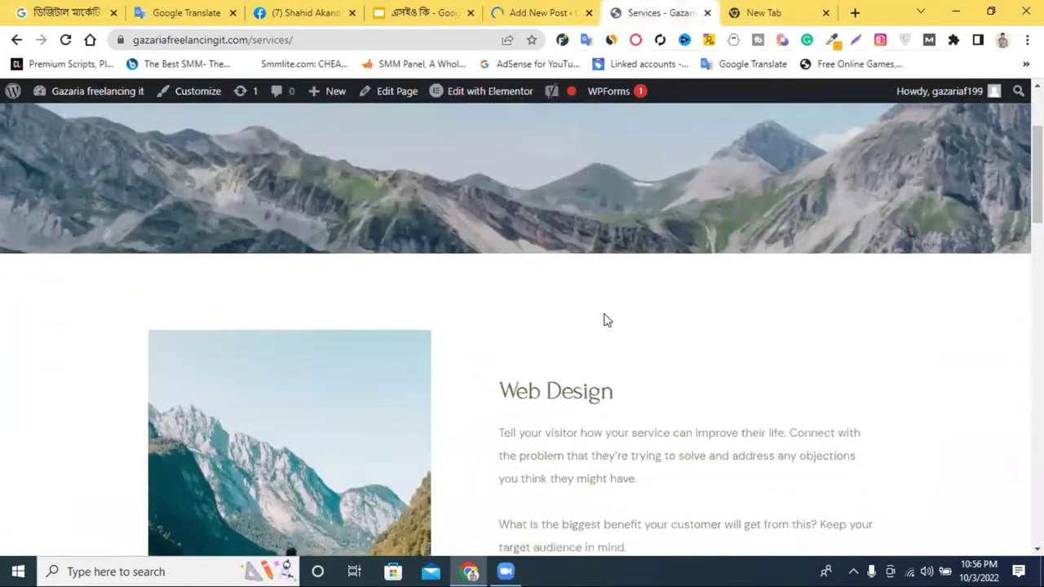
scroll(603, 320, down, 3)
drag(500, 175, 643, 187)
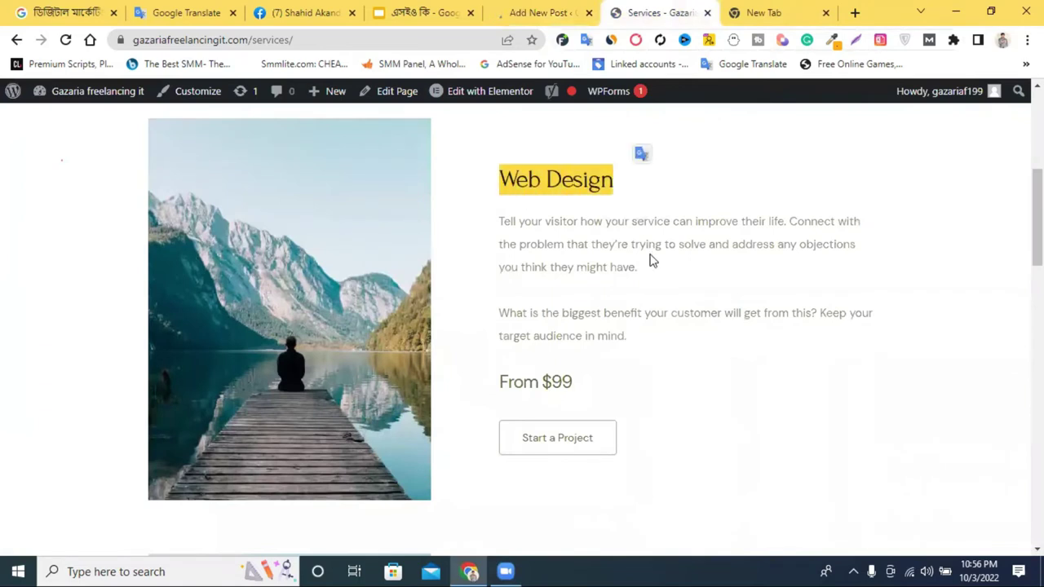
scroll(652, 261, up, 5)
click(773, 9)
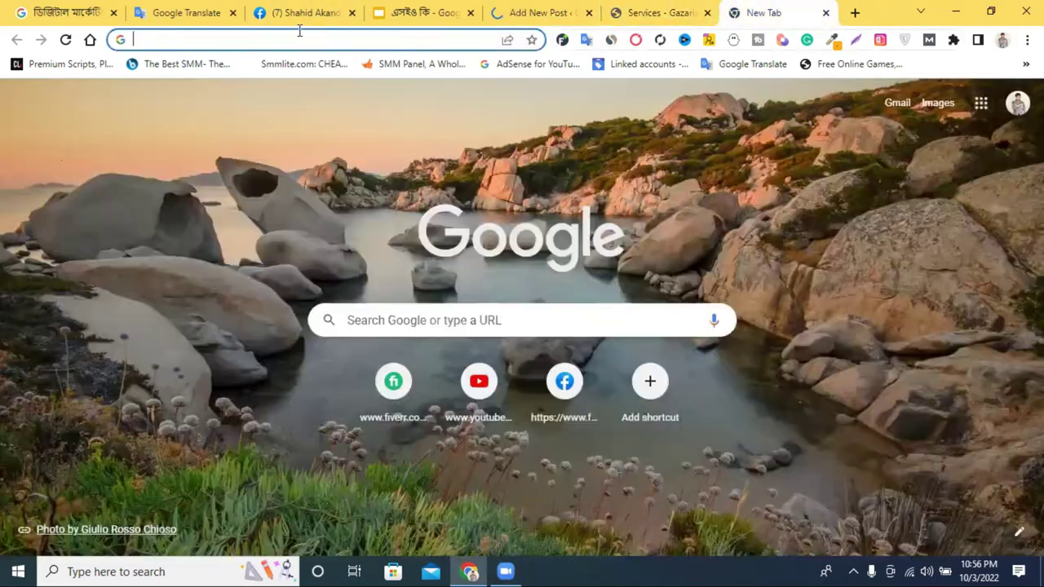
click(247, 37)
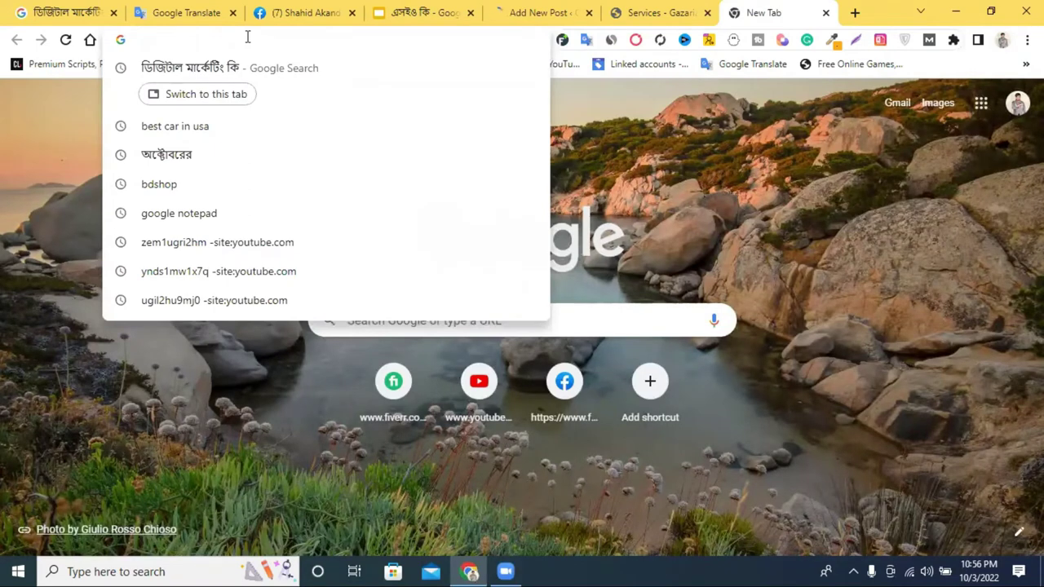
text(pro)
key(Return)
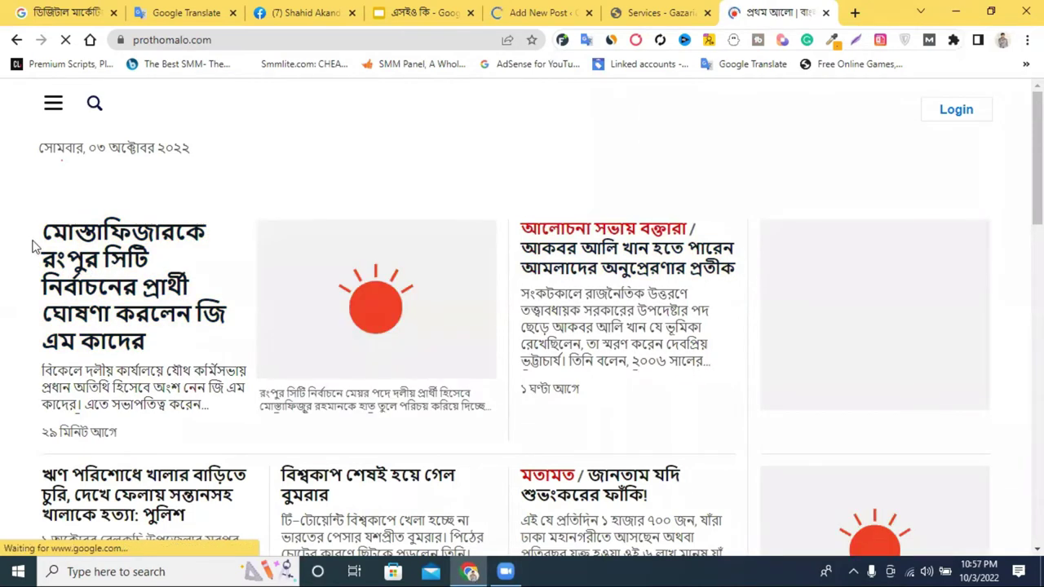
Step: Open Prothom Alo's lead article on the Rangpur city election
drag(51, 234, 177, 342)
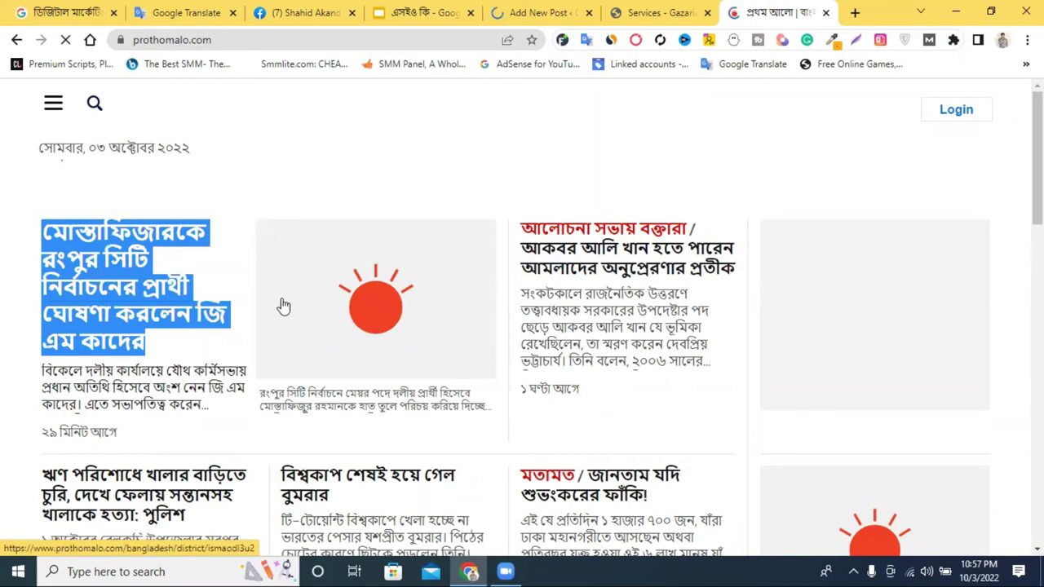
scroll(27, 217, down, 1)
scroll(84, 256, up, 1)
click(91, 277)
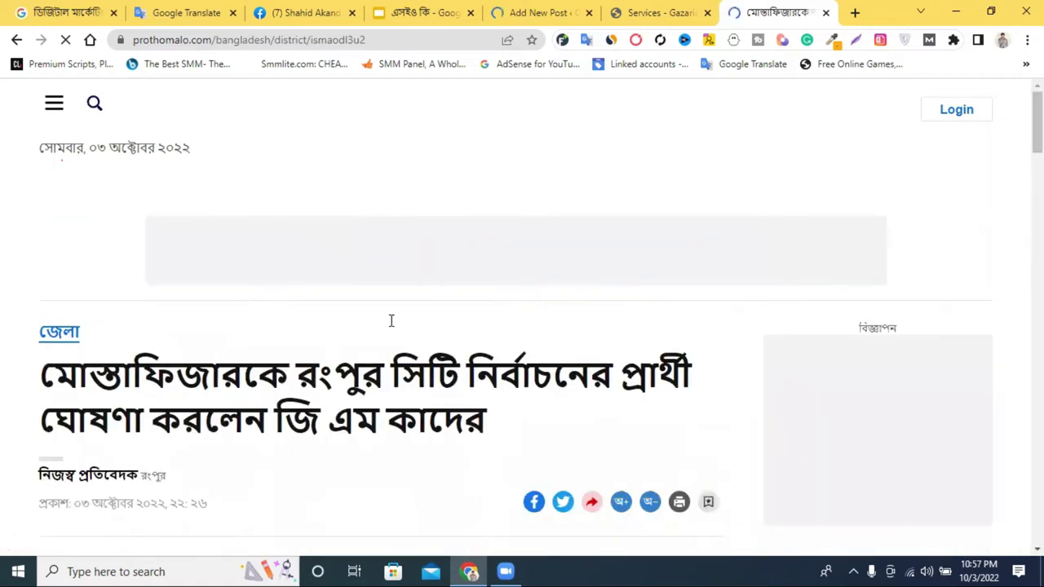
scroll(454, 317, down, 6)
scroll(454, 303, up, 4)
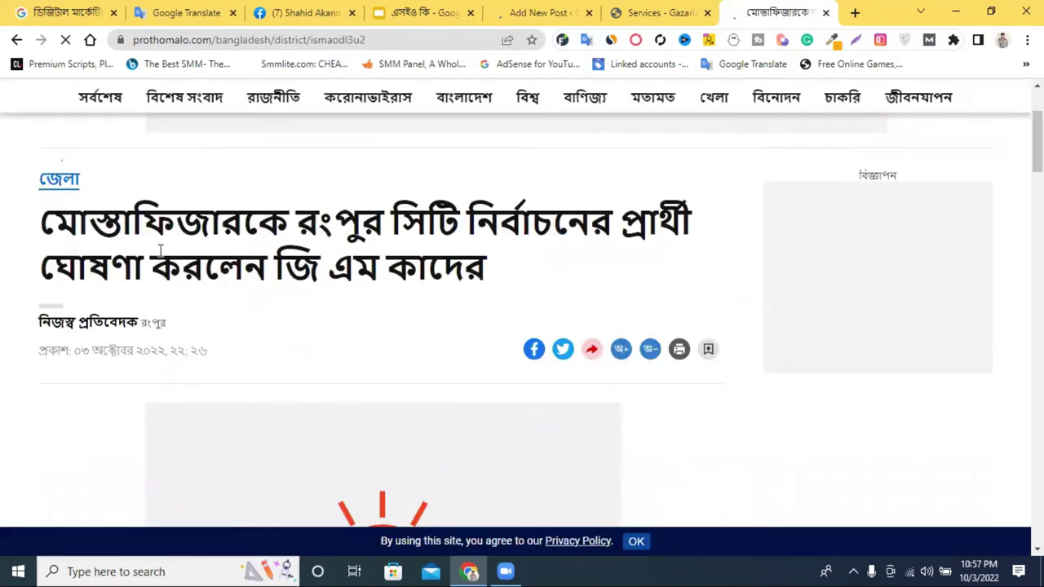
Step: Scroll through the article, select its full headline, and return to Google Translate
double_click(188, 310)
scroll(355, 326, down, 3)
scroll(354, 326, up, 2)
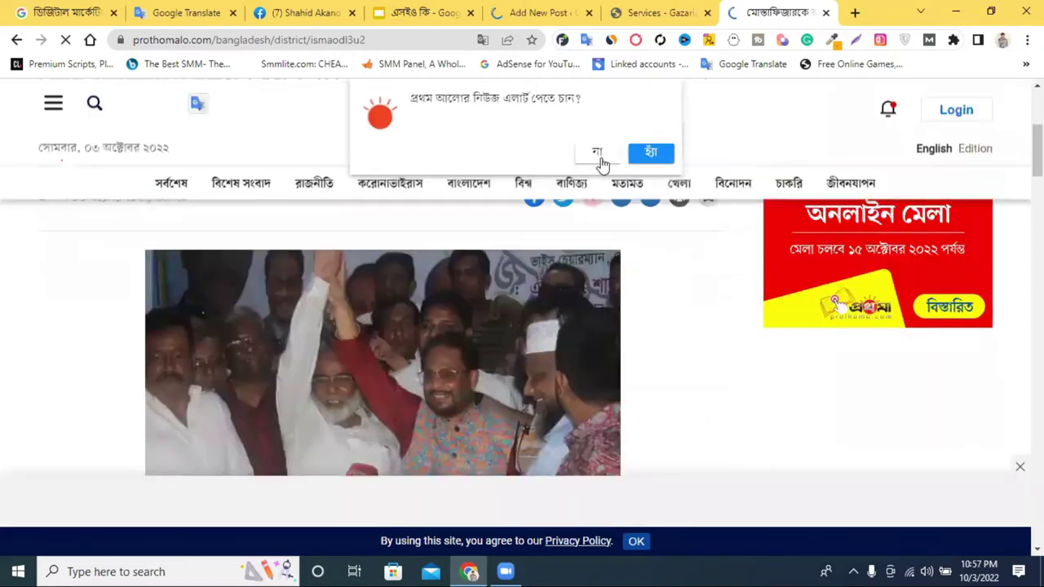
scroll(448, 358, up, 3)
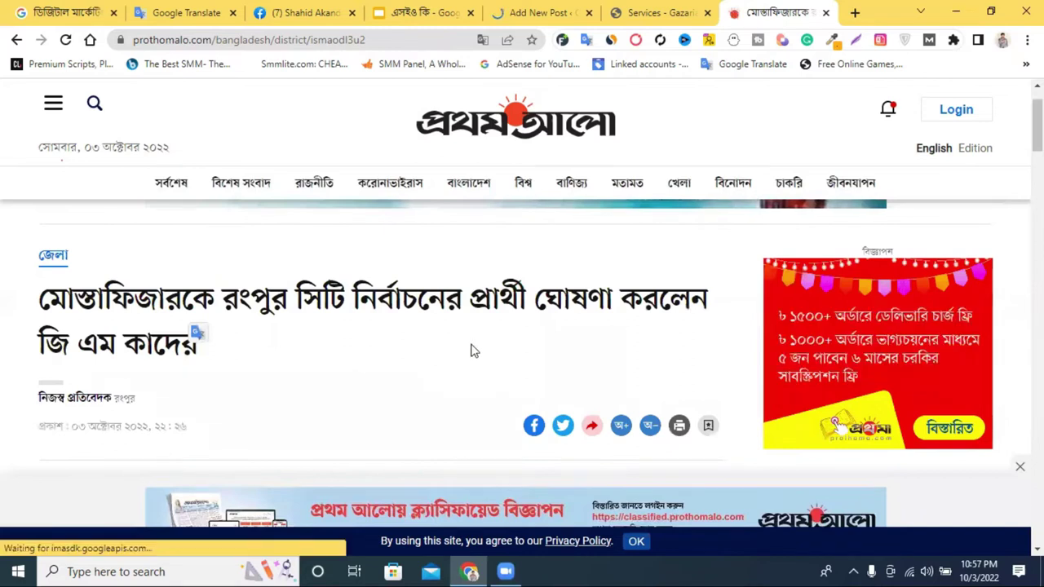
scroll(473, 352, down, 3)
scroll(376, 318, down, 1)
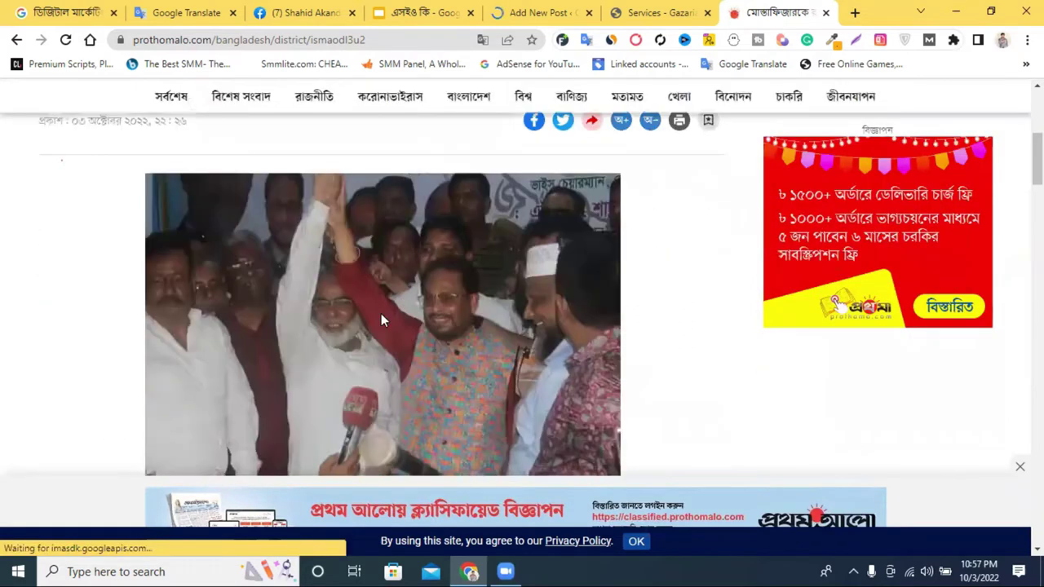
scroll(283, 232, down, 4)
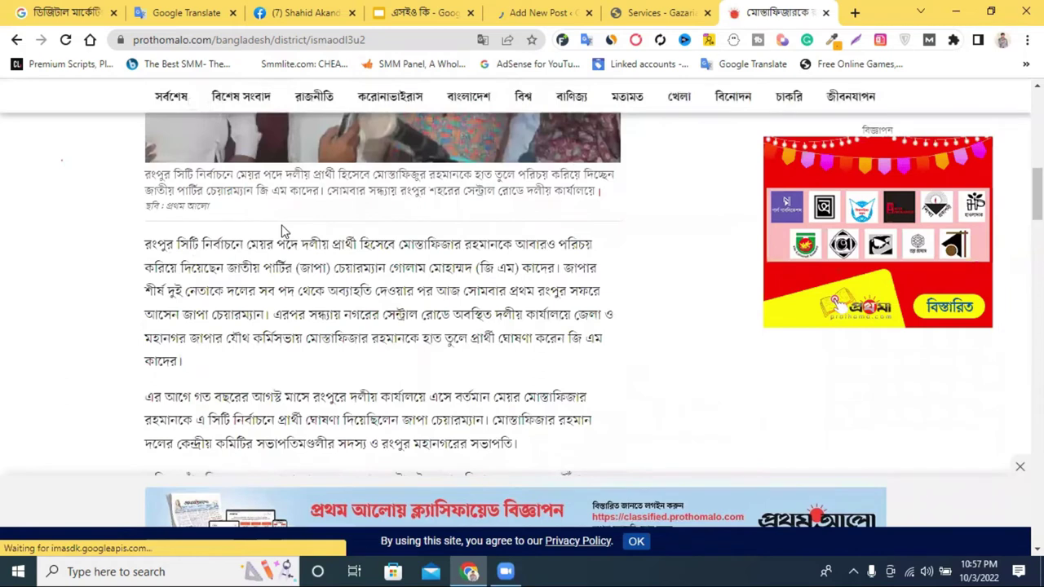
scroll(283, 232, down, 6)
scroll(407, 269, up, 1)
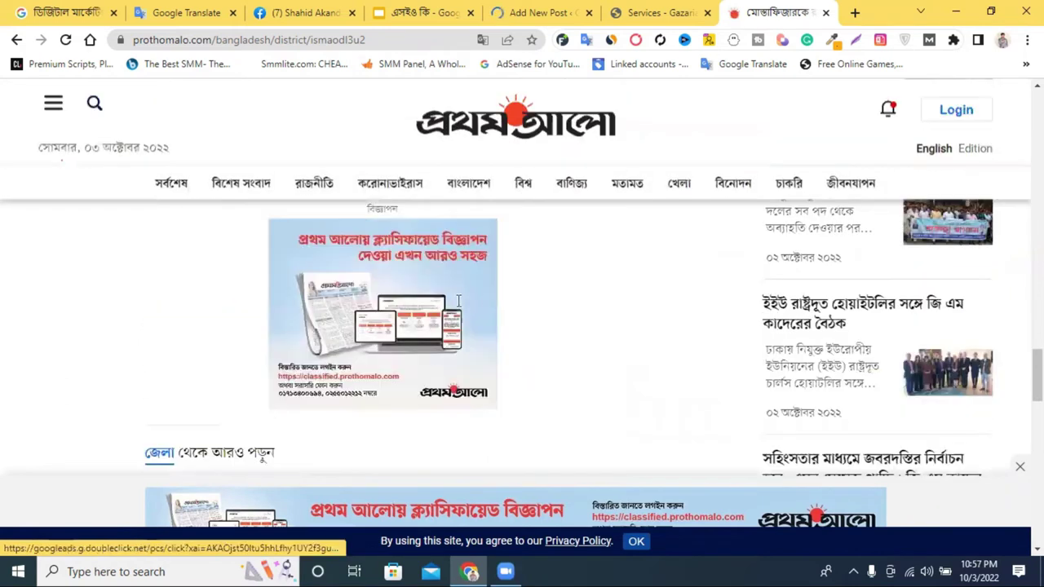
scroll(458, 300, up, 3)
scroll(359, 310, up, 5)
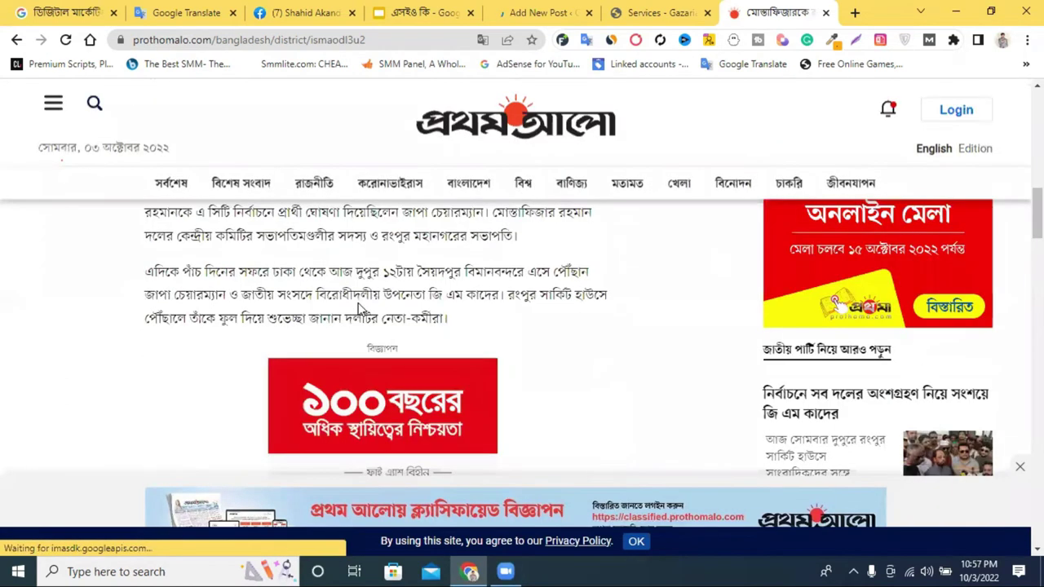
scroll(83, 210, up, 5)
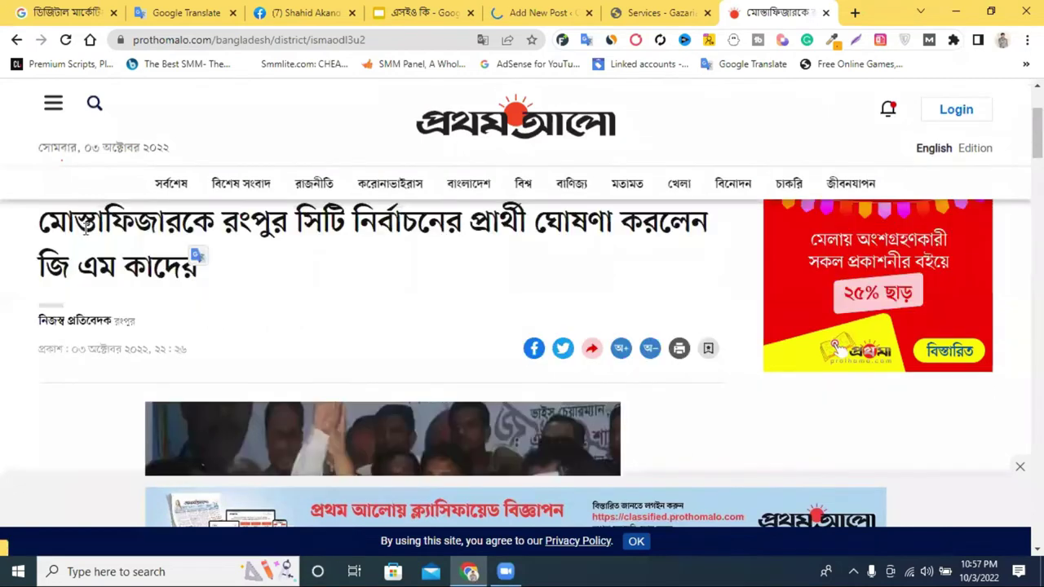
triple_click(85, 229)
key(ctrl+2)
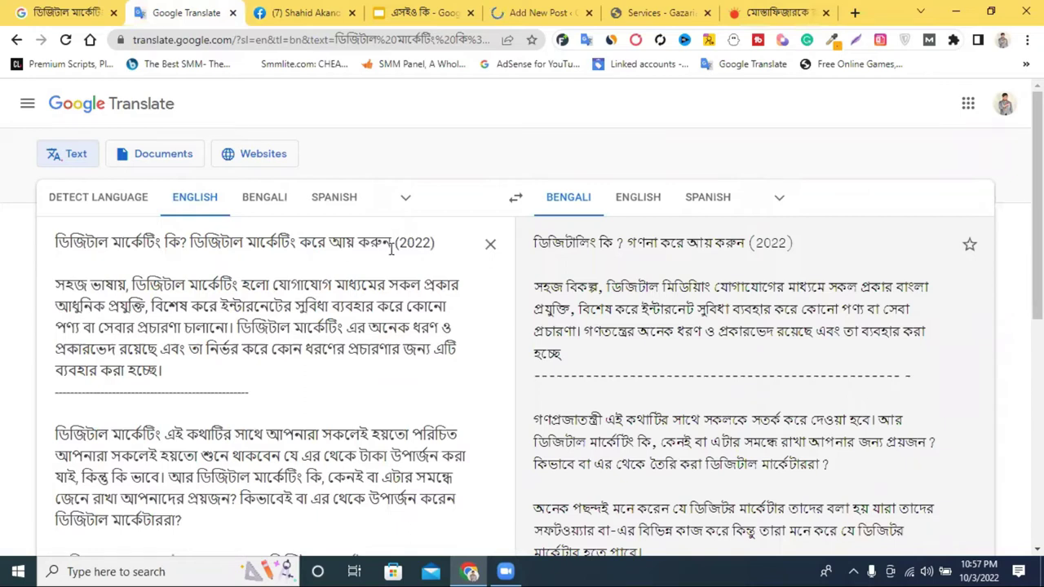
Step: Copy the full Bengali title line from the Google Translate source text
drag(391, 248, 480, 251)
key(Down)
triple_click(108, 236)
right_click(106, 236)
click(203, 298)
Step: Paste 'ডিজিটাল মার্কেটিং কি? ডিজিটাল মার্কেটিং করে আয় করুন (2022)' as the post title
click(82, 13)
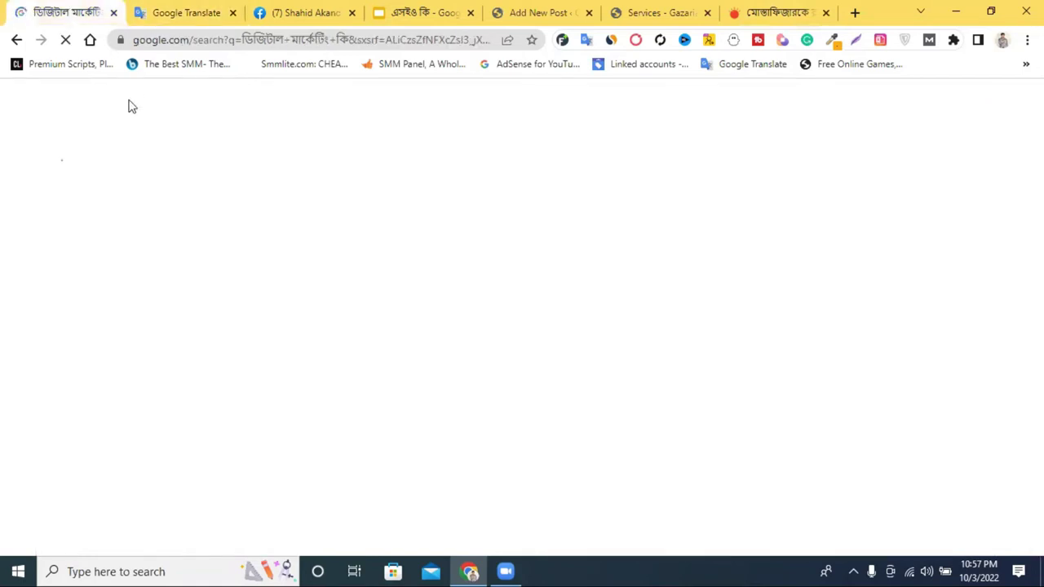
click(670, 13)
click(522, 11)
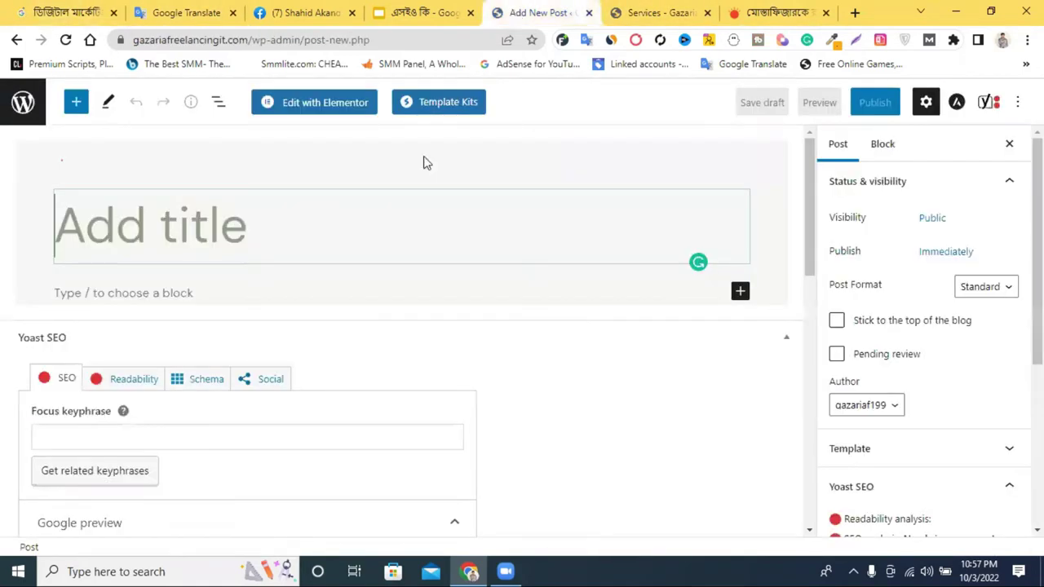
right_click(160, 233)
click(218, 349)
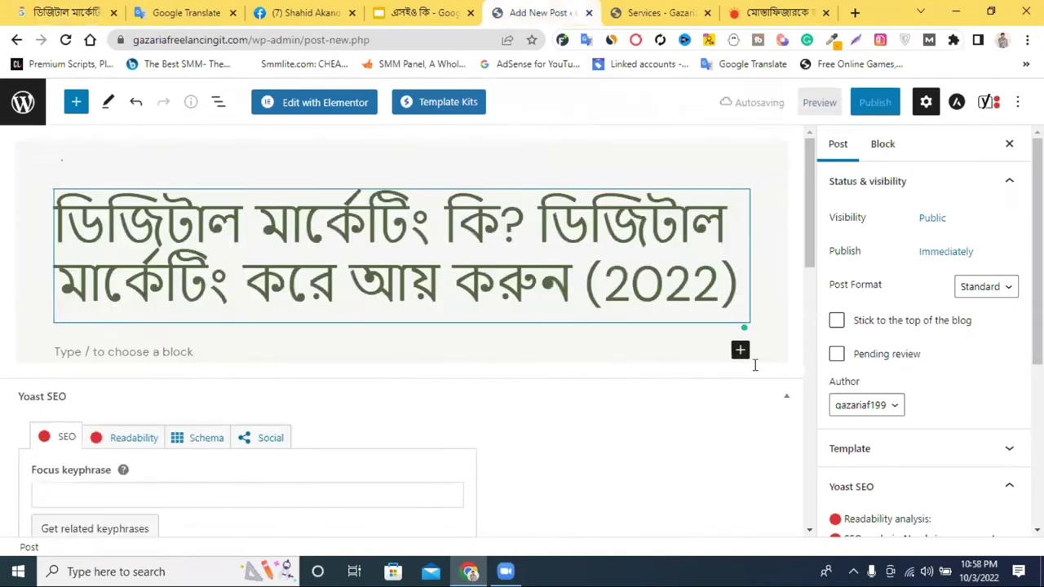
scroll(561, 414, down, 4)
scroll(561, 414, down, 7)
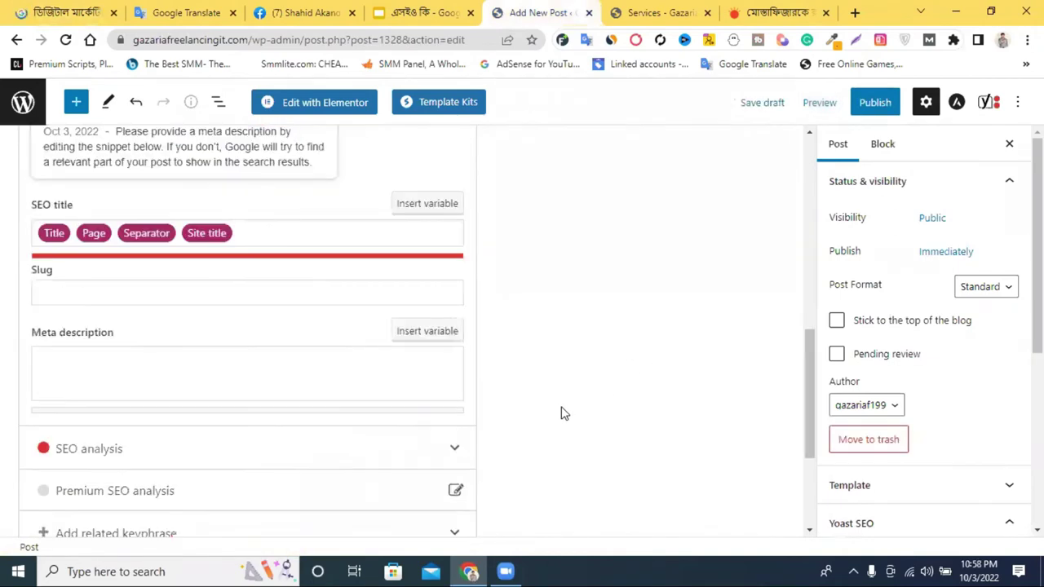
scroll(562, 414, up, 5)
scroll(706, 427, up, 3)
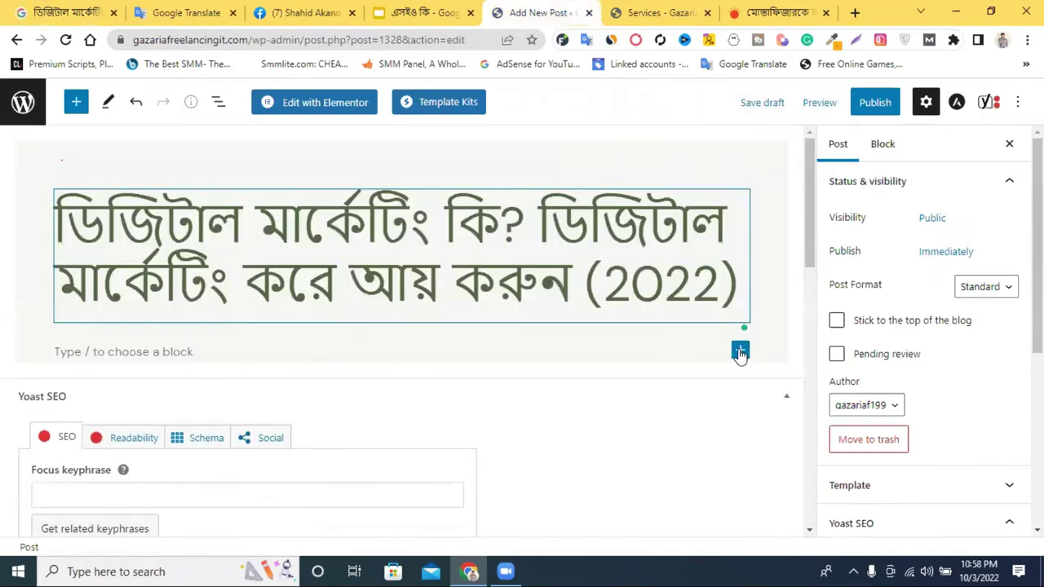
Step: Insert an empty Paragraph block below the post title
click(740, 351)
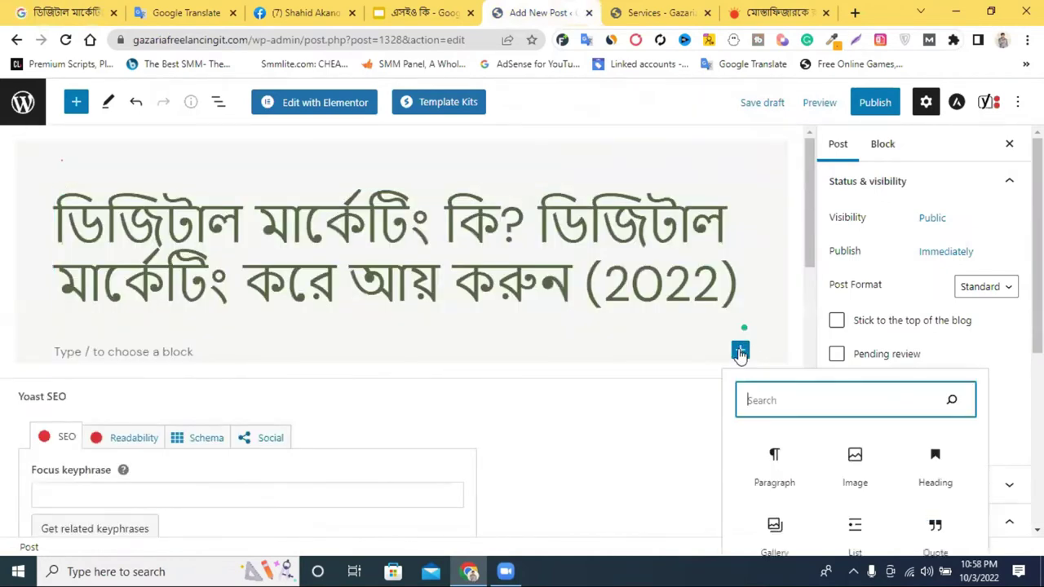
click(779, 479)
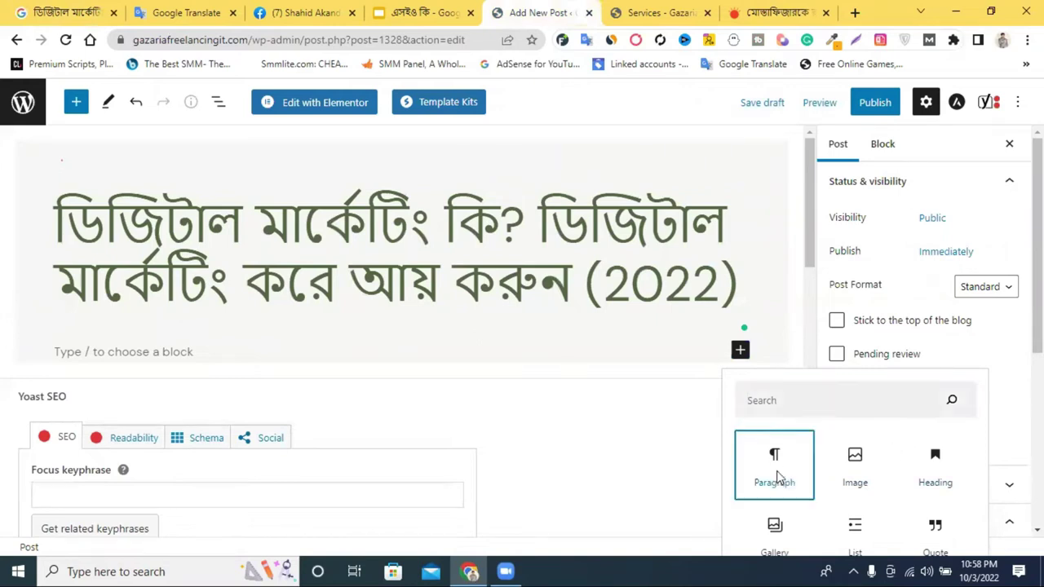
click(781, 478)
click(157, 355)
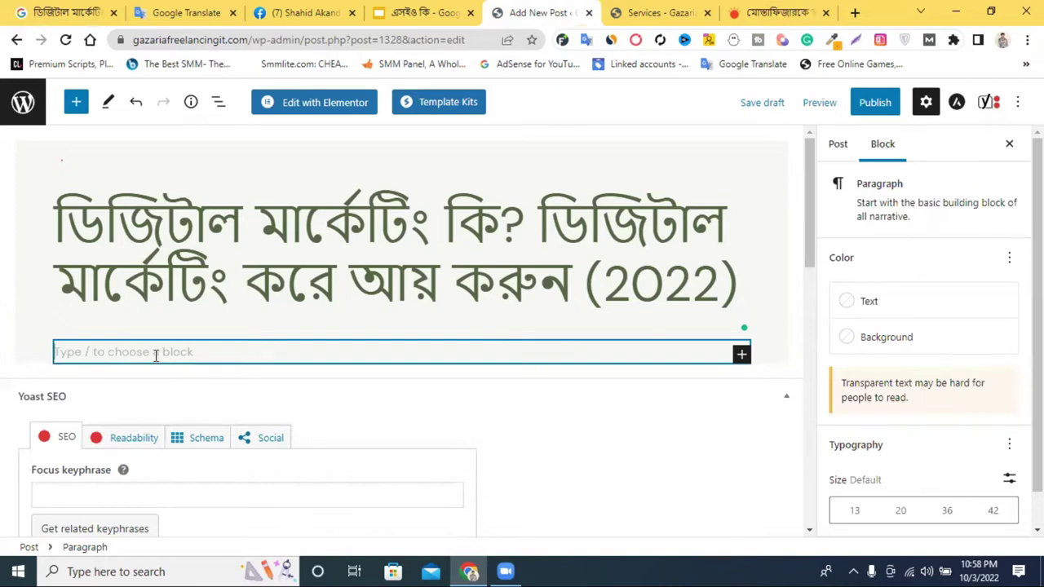
Step: Copy the Bengali article body from Google Translate and paste it into the paragraph
click(179, 13)
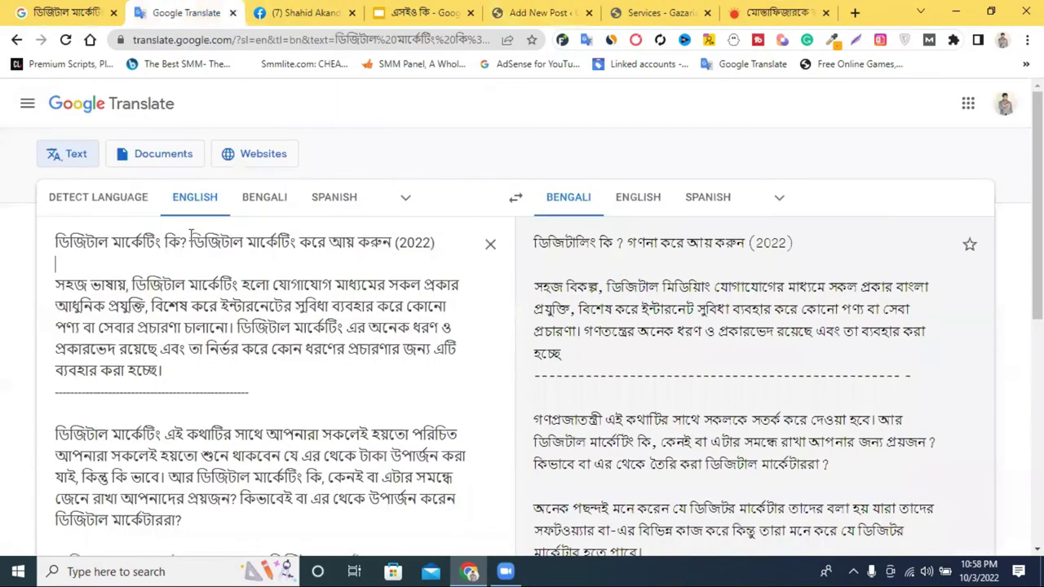
key(ctrl+shift+End)
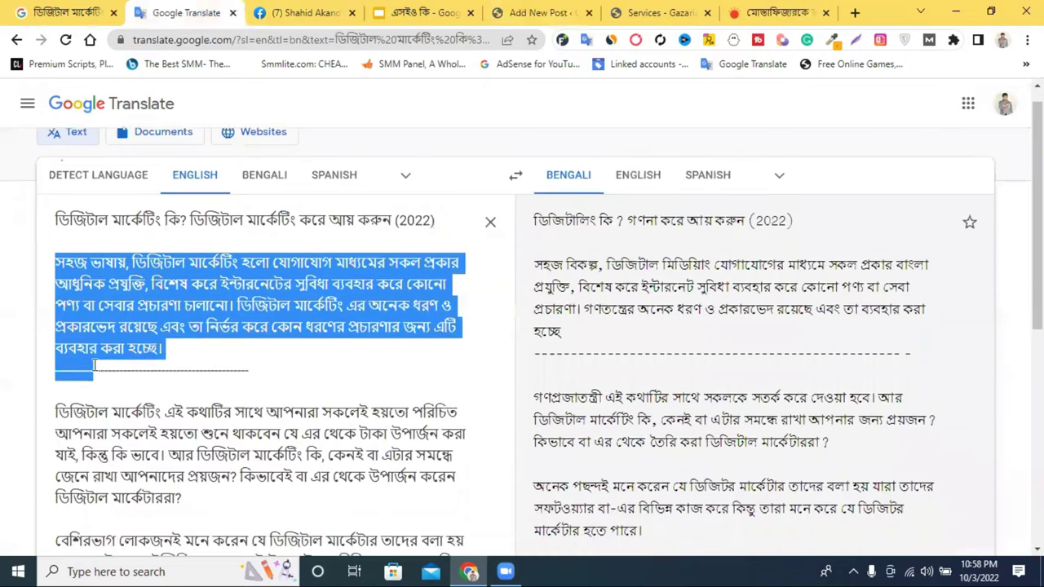
key(shift+F10)
click(210, 66)
click(542, 12)
click(152, 352)
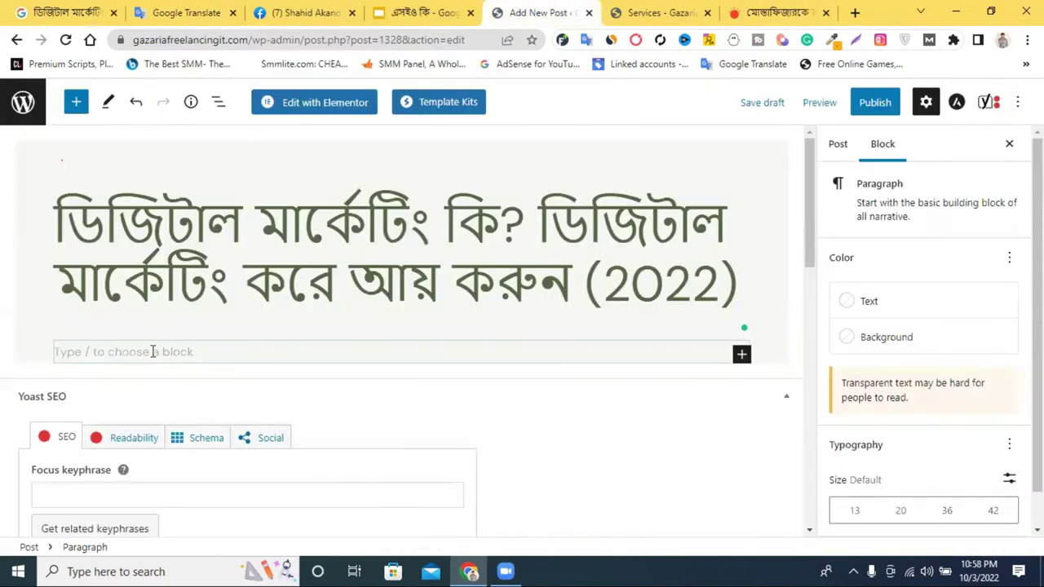
right_click(152, 352)
click(191, 226)
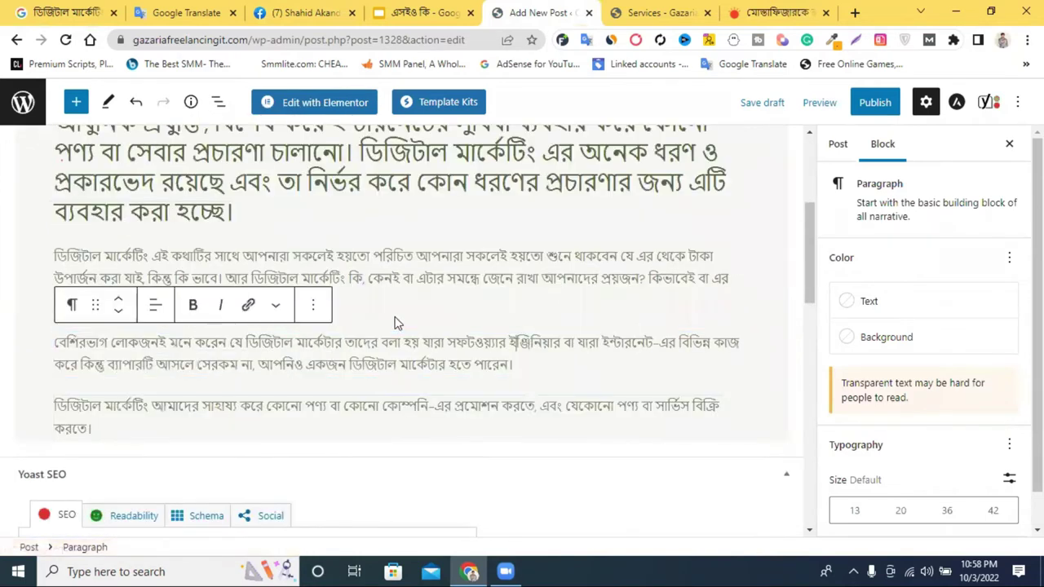
click(397, 324)
scroll(230, 220, up, 1)
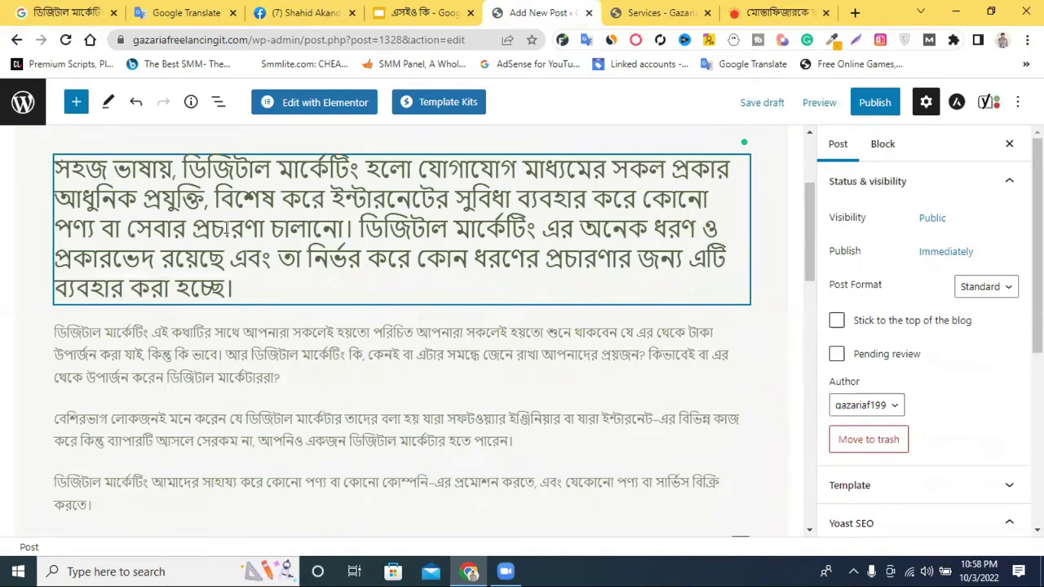
scroll(226, 231, up, 1)
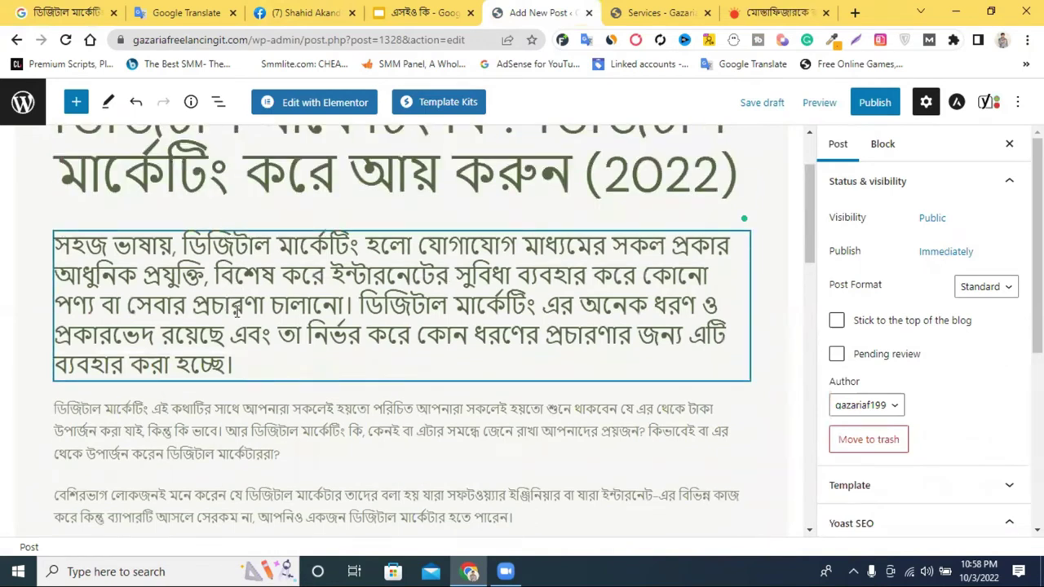
click(432, 322)
scroll(610, 404, down, 4)
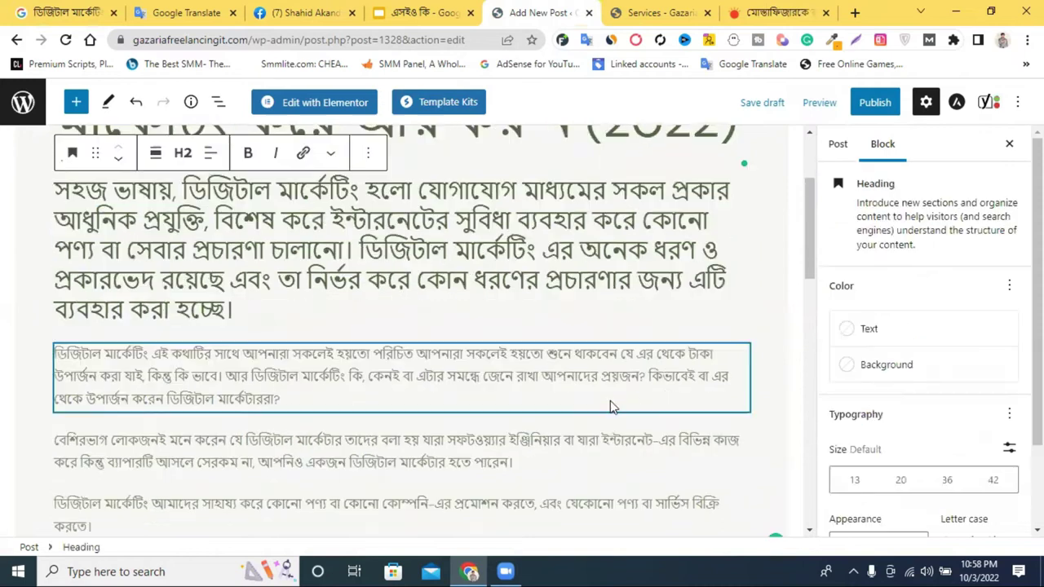
scroll(591, 408, up, 5)
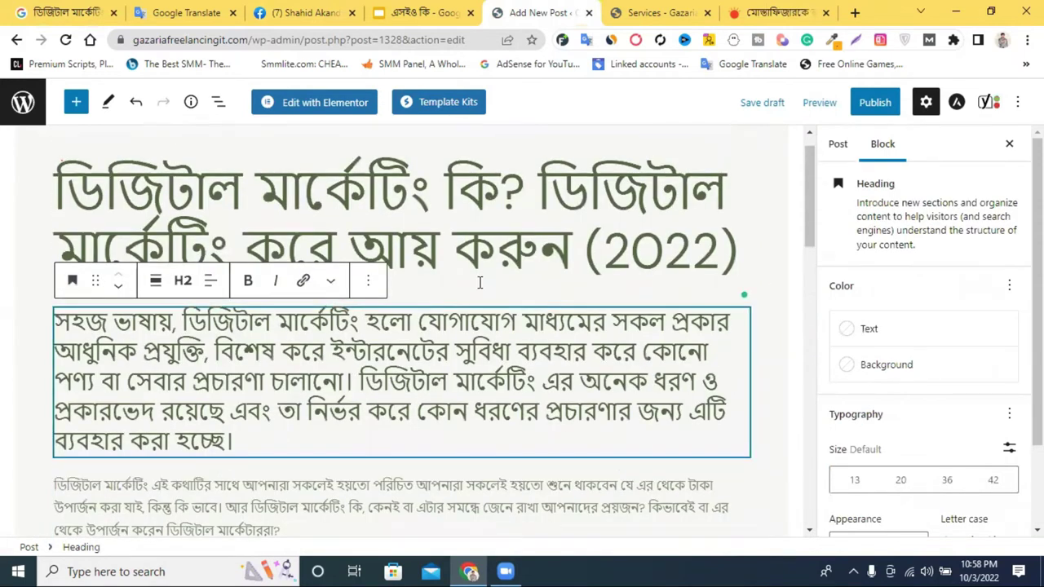
scroll(465, 395, down, 3)
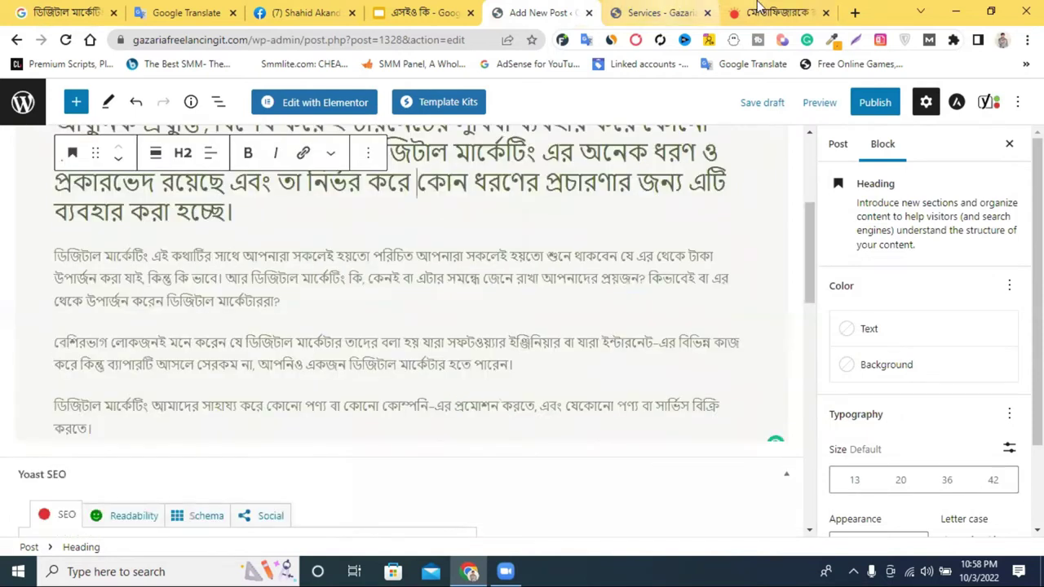
Step: Return to Google Translate and select the phrase ডিজিটাল মার্কেটিং in the source text
click(757, 9)
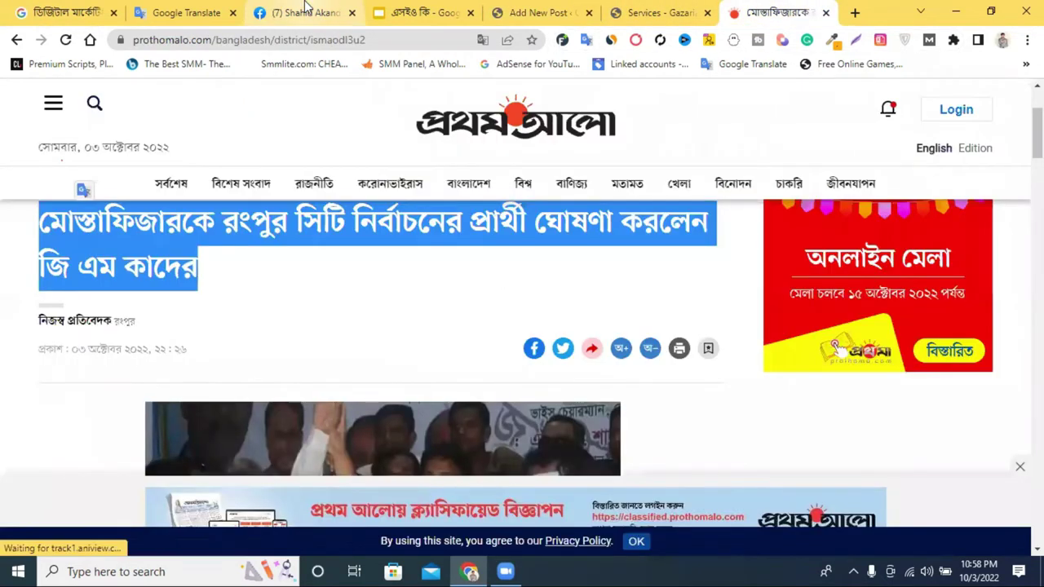
key(ctrl+3)
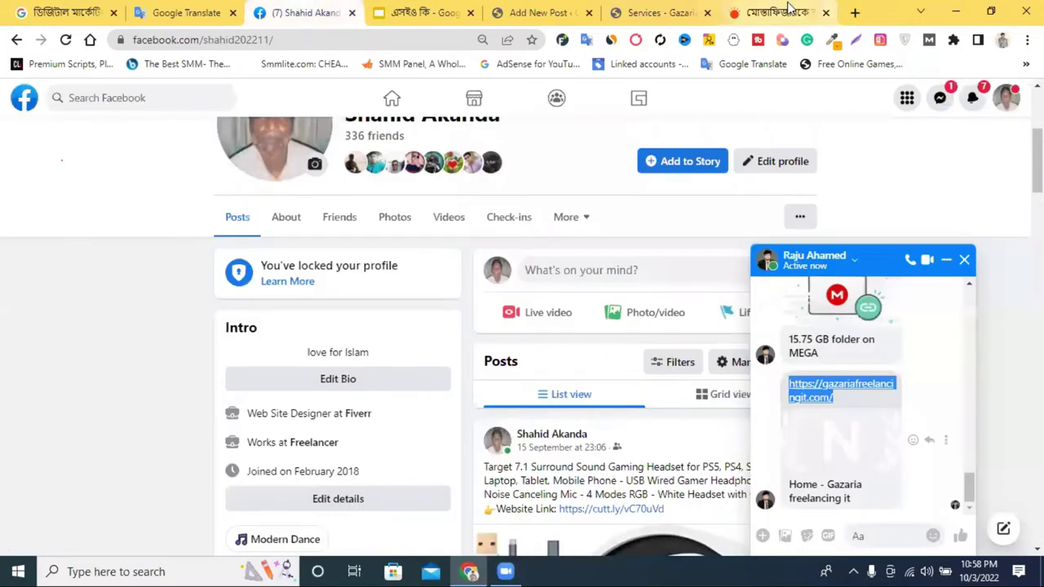
click(412, 6)
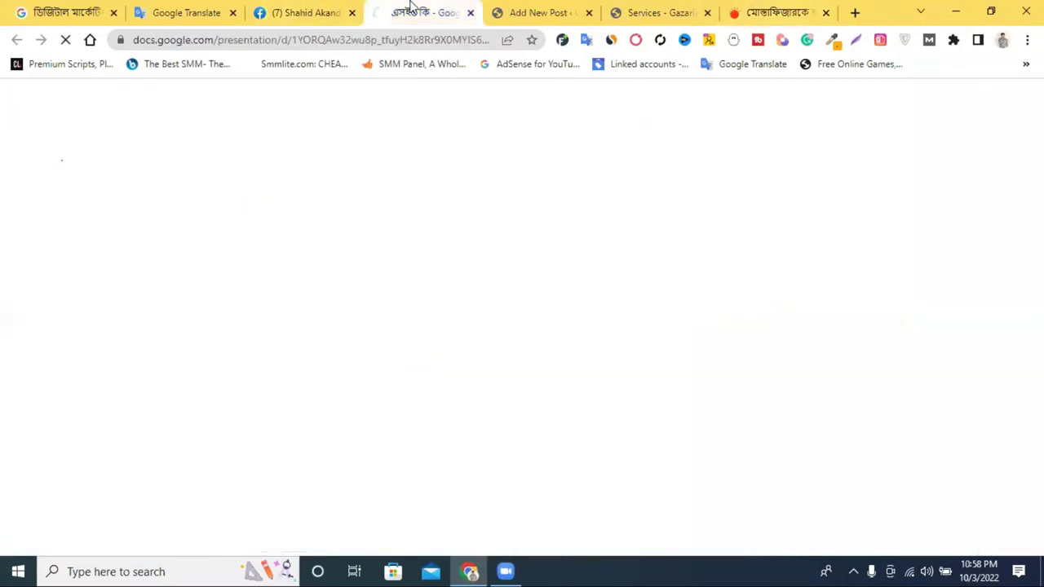
click(306, 11)
click(183, 11)
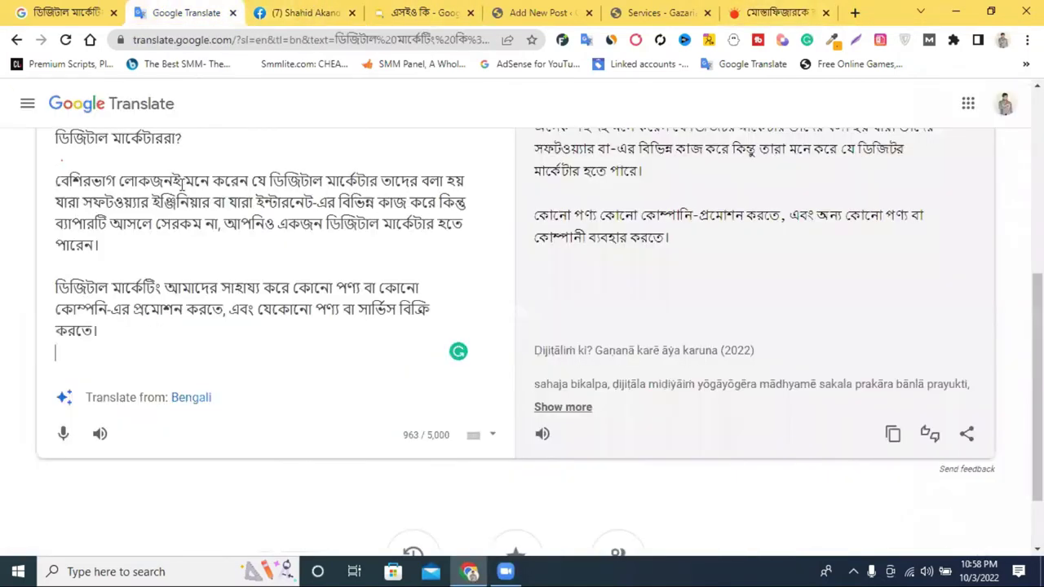
drag(55, 242, 161, 242)
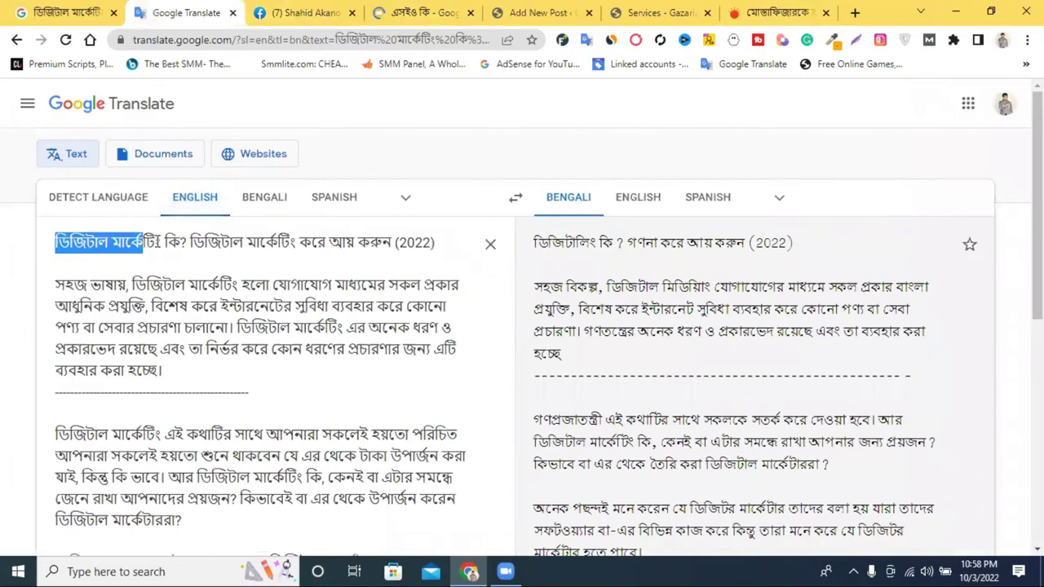
right_click(155, 243)
Step: Copy ডিজিটাল মার্কেটিং and search Google for it in a new tab
click(214, 297)
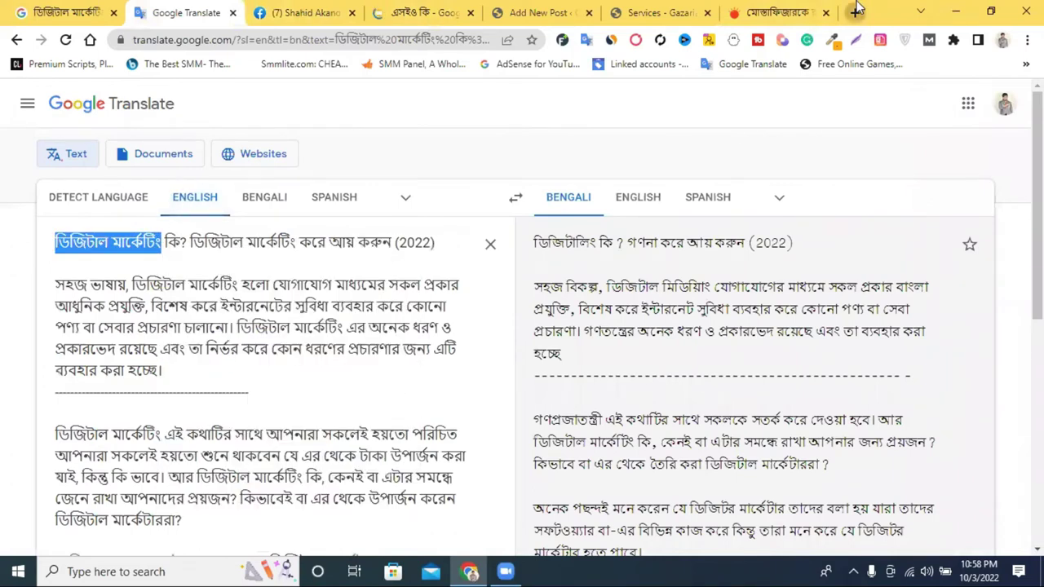
click(854, 12)
right_click(196, 45)
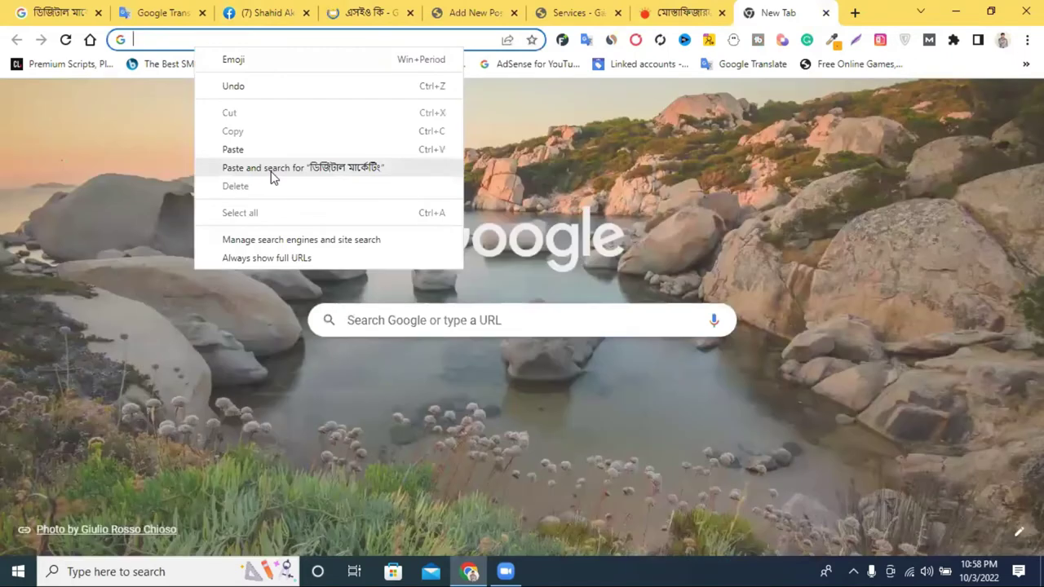
click(273, 168)
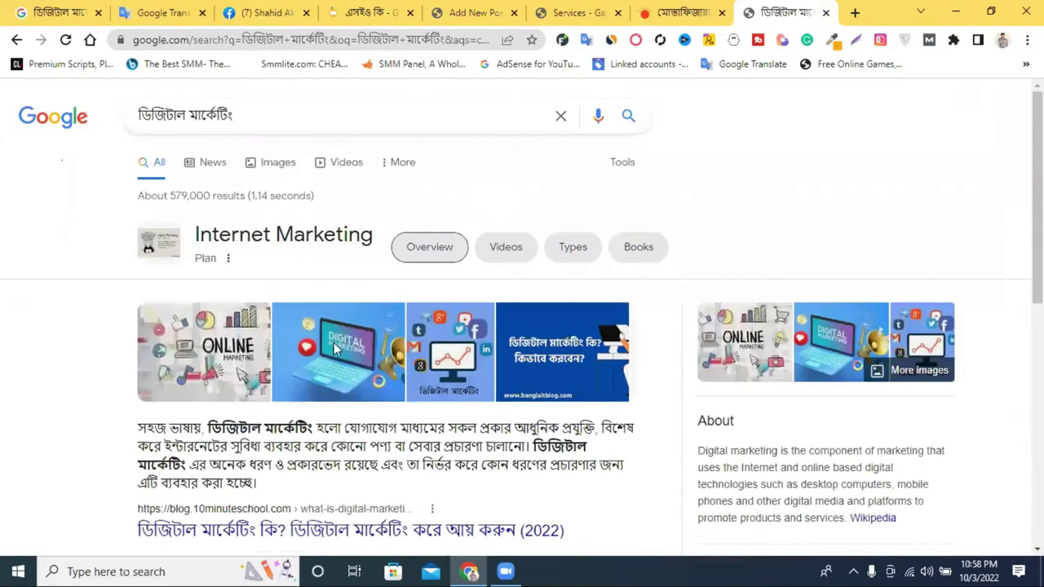
Step: Look over the search results and switch to Images results for ডিজিটাল মার্কেটিং
scroll(271, 241, down, 5)
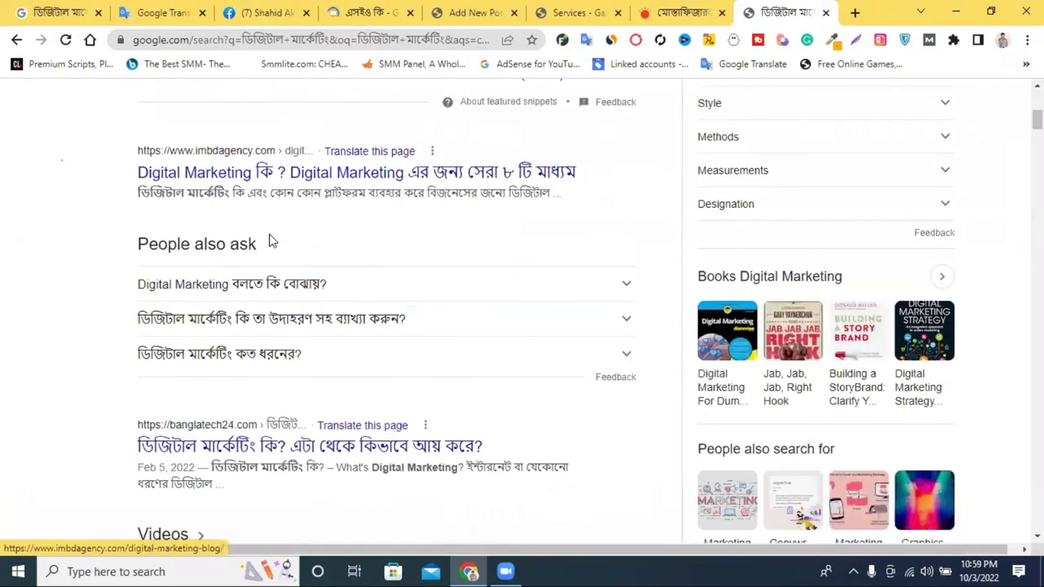
scroll(272, 242, down, 3)
scroll(461, 318, down, 5)
scroll(461, 318, up, 13)
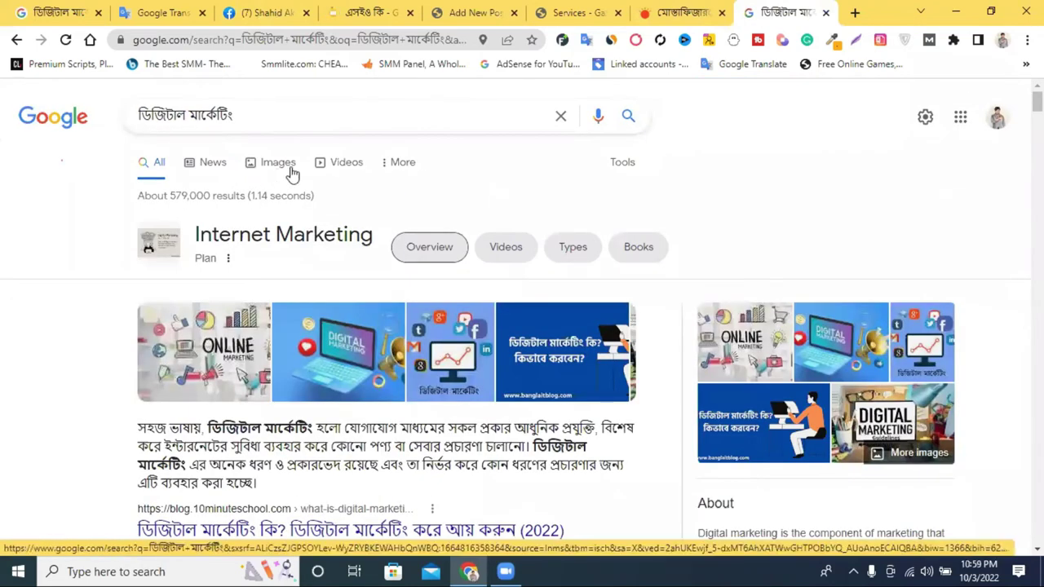
click(291, 172)
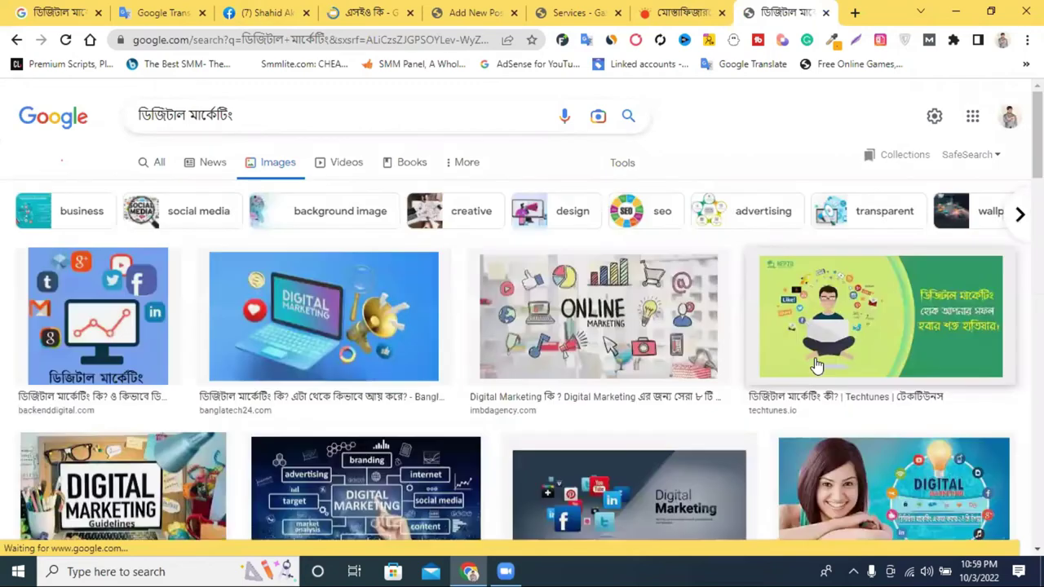
Step: Browse the image results and preview the bangladiary Digital Marketing illustration
scroll(818, 366, down, 2)
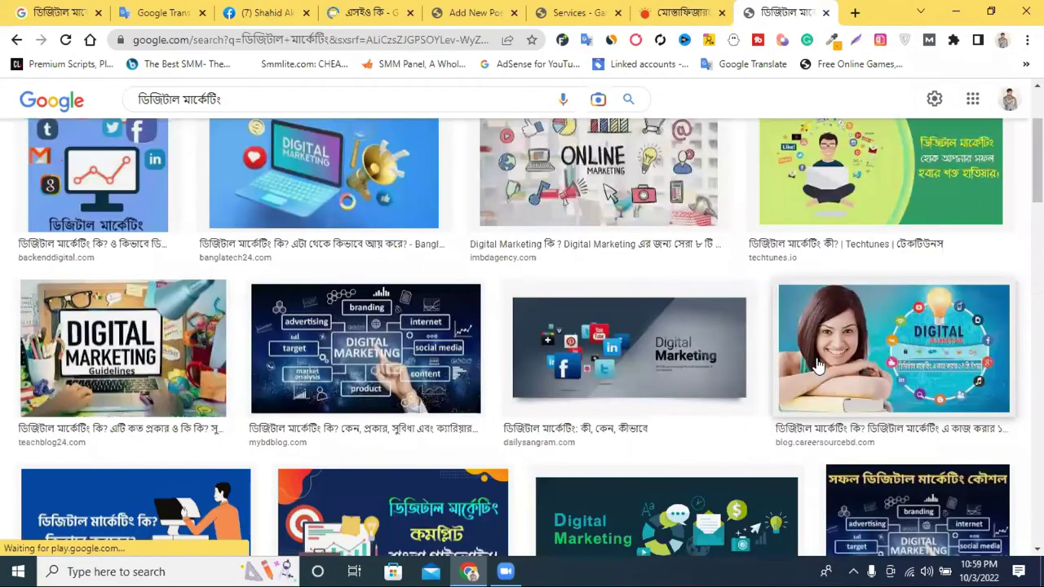
scroll(817, 366, down, 5)
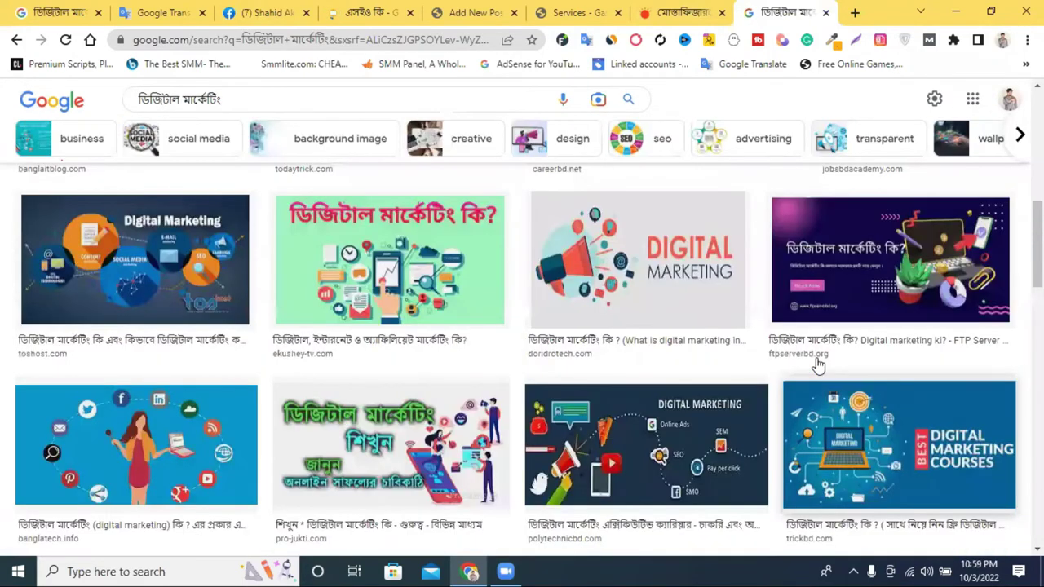
scroll(818, 366, down, 5)
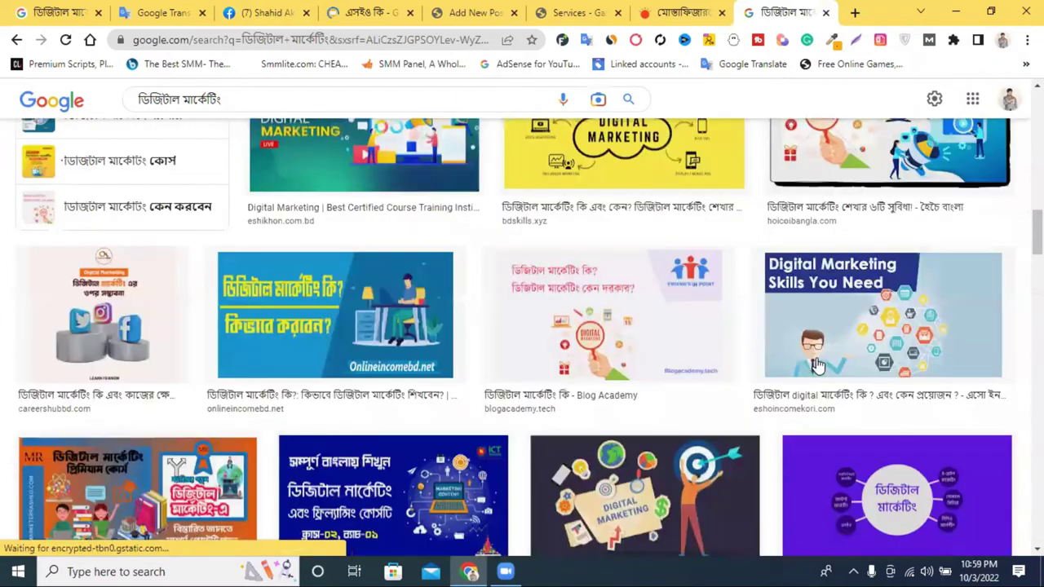
scroll(818, 366, down, 5)
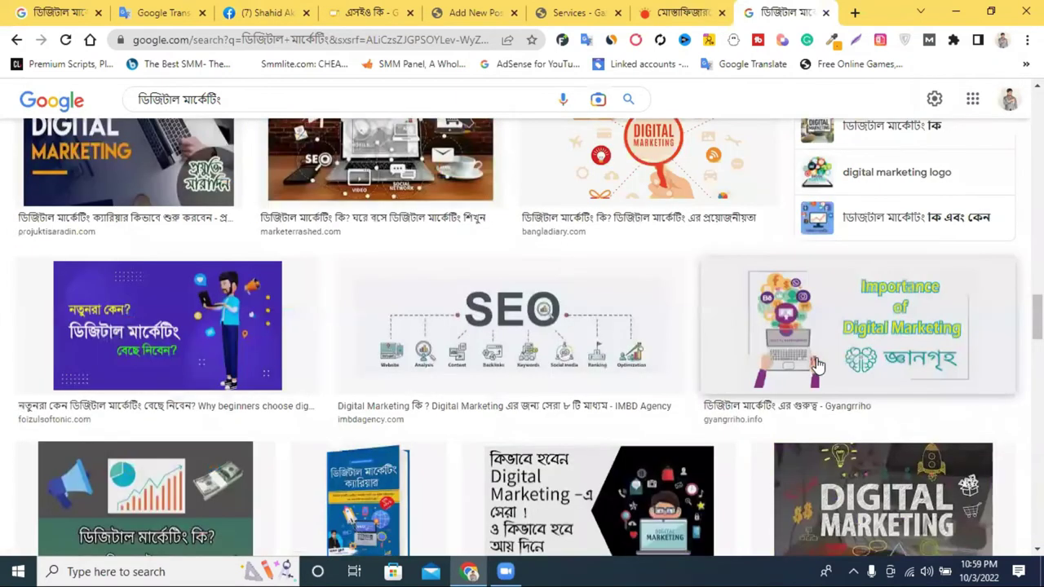
scroll(818, 366, up, 2)
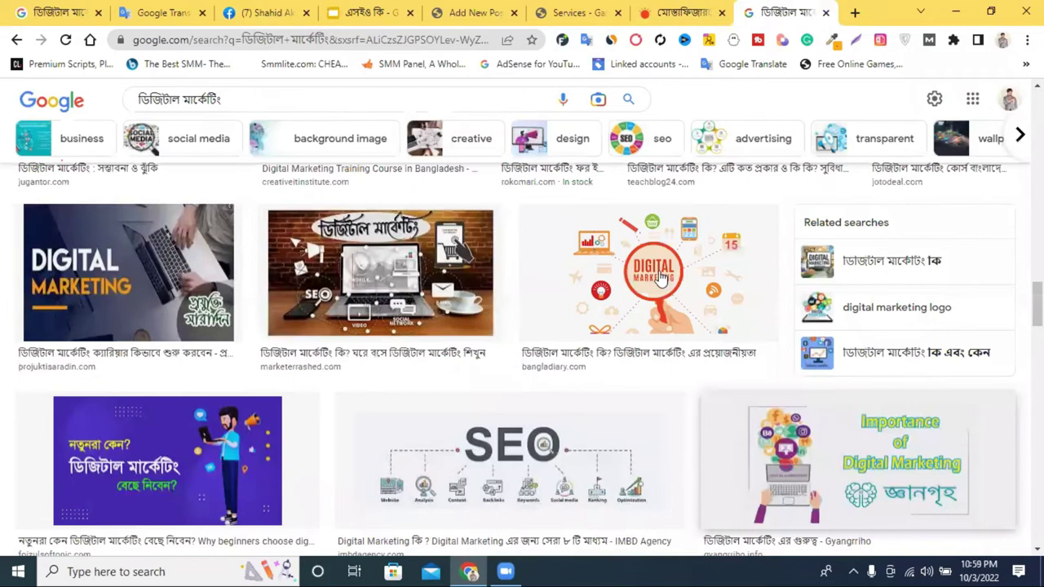
scroll(662, 278, down, 5)
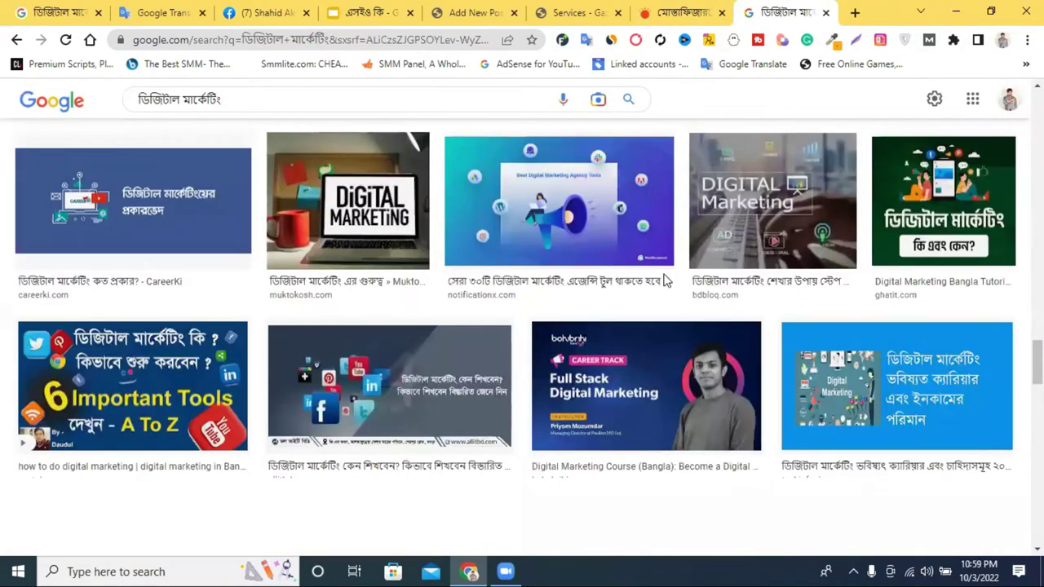
scroll(665, 281, down, 5)
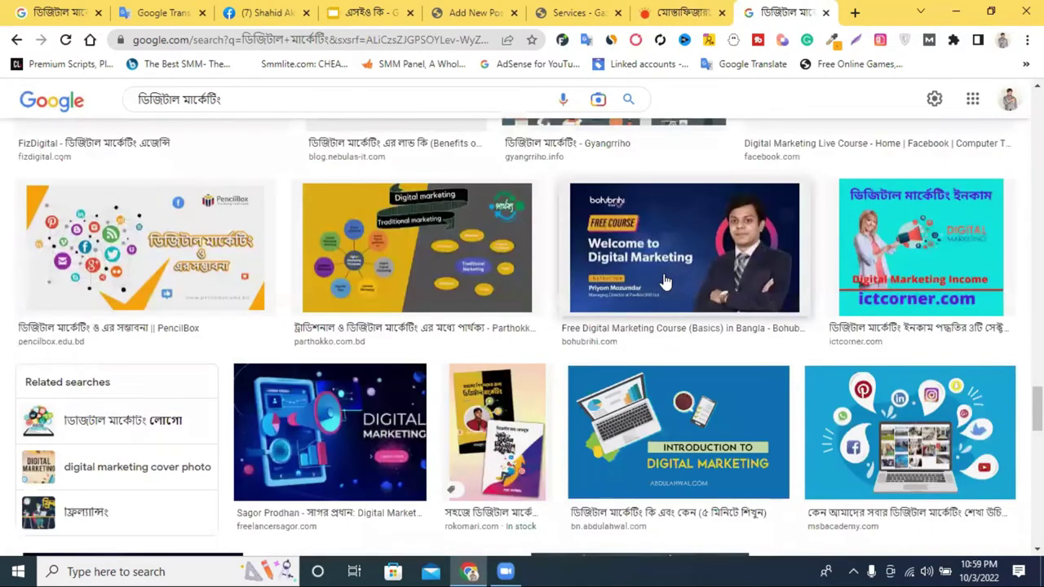
scroll(662, 280, down, 5)
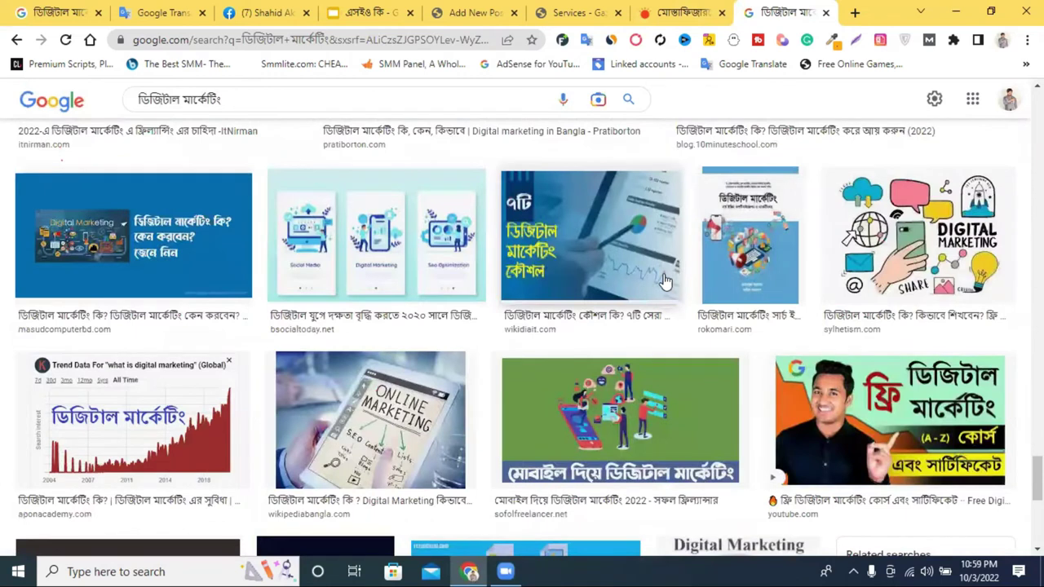
scroll(665, 282, down, 5)
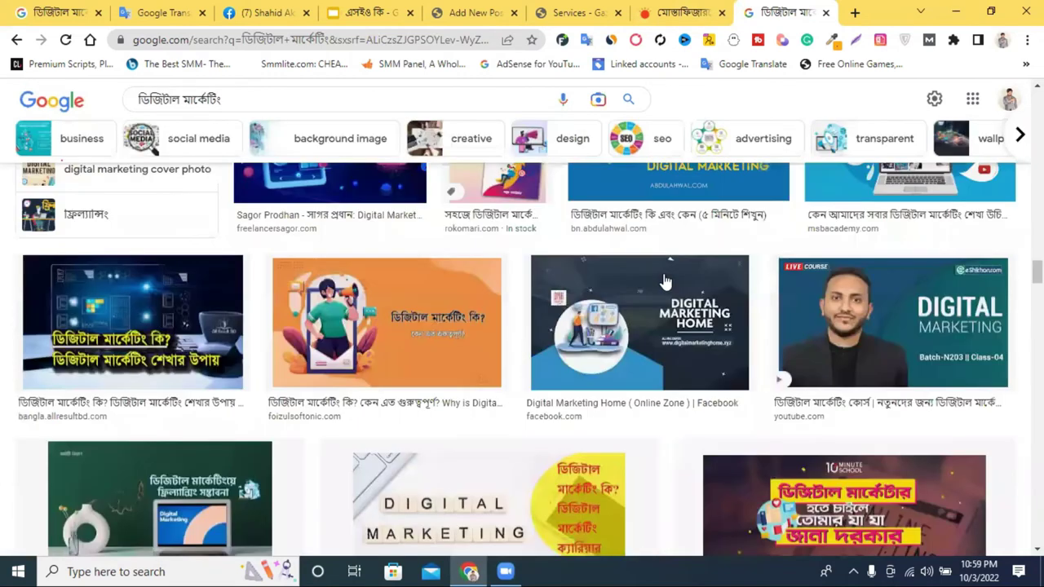
scroll(665, 281, up, 5)
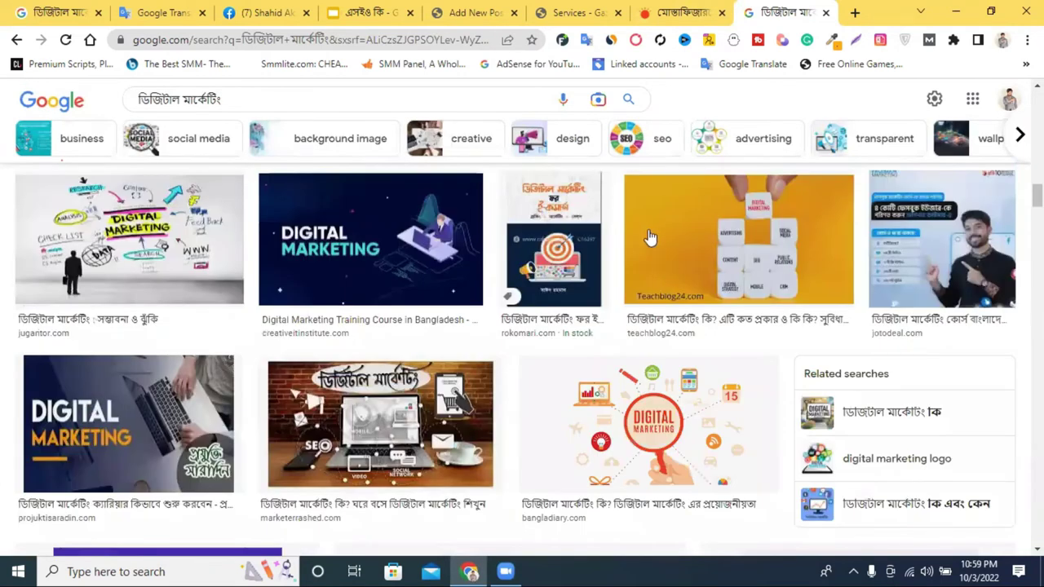
click(652, 420)
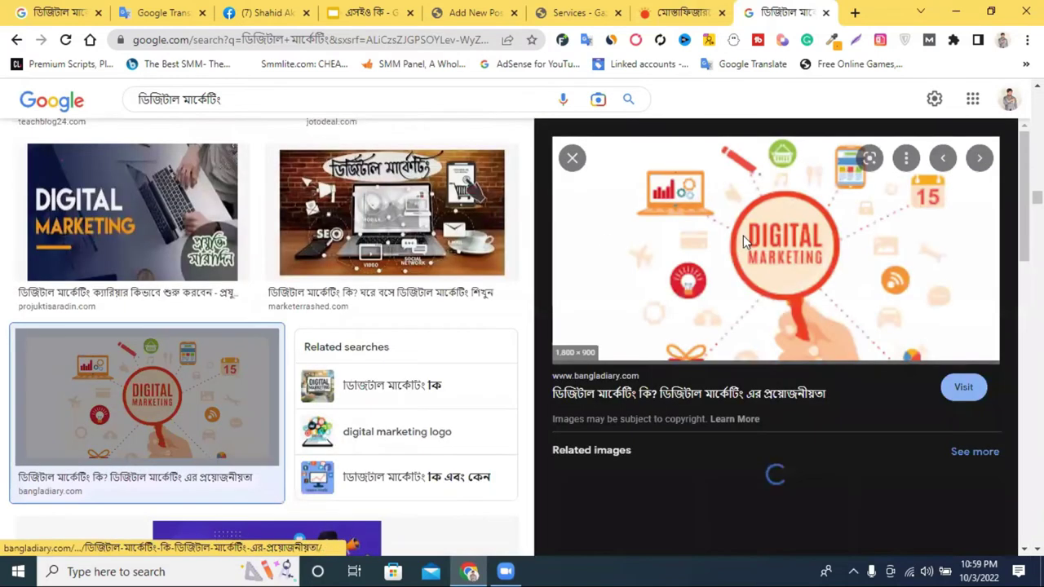
Step: Start saving the preview image, then cancel the Save As dialog
right_click(744, 242)
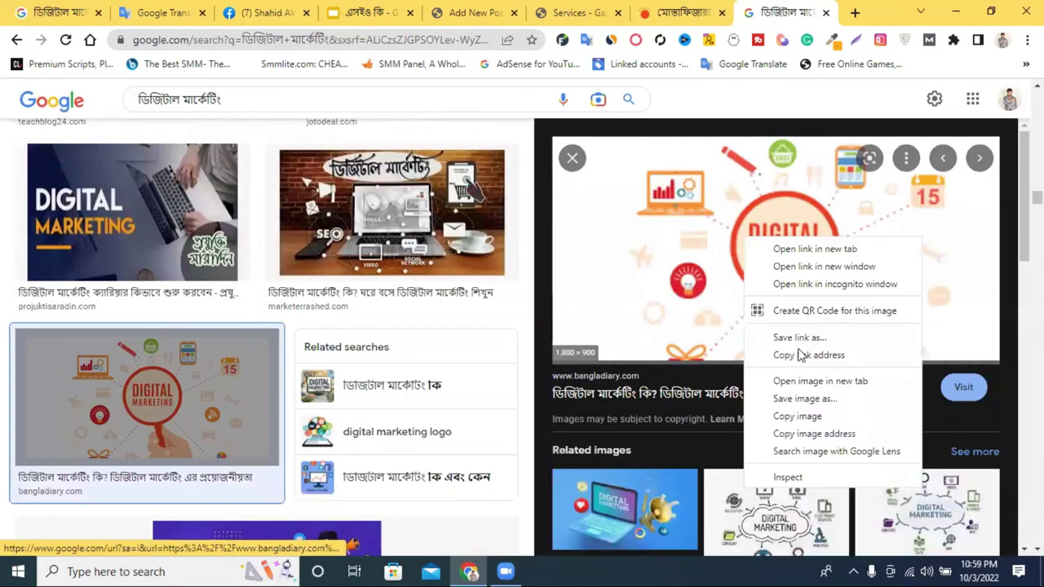
click(820, 397)
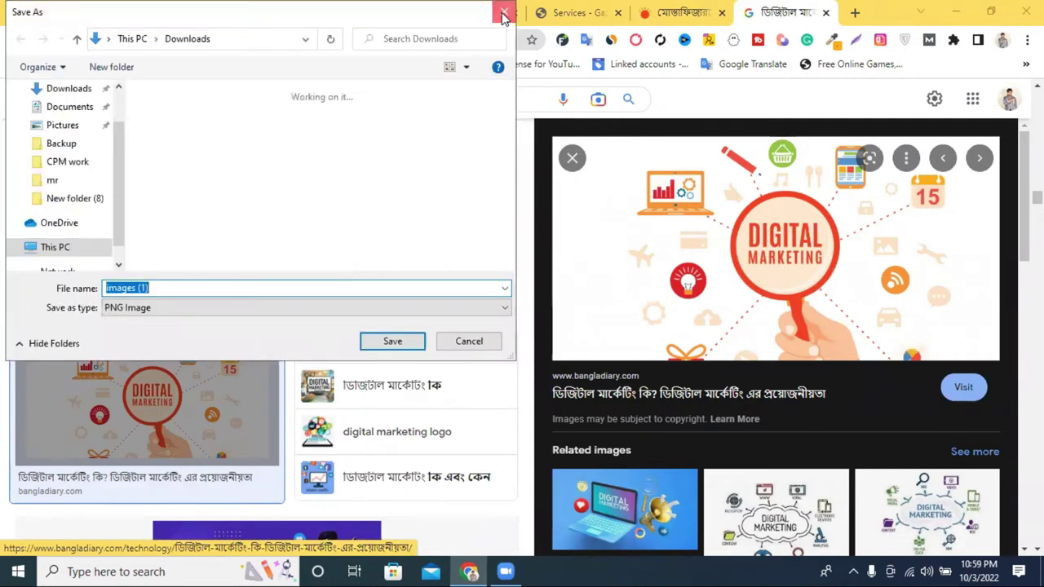
click(504, 12)
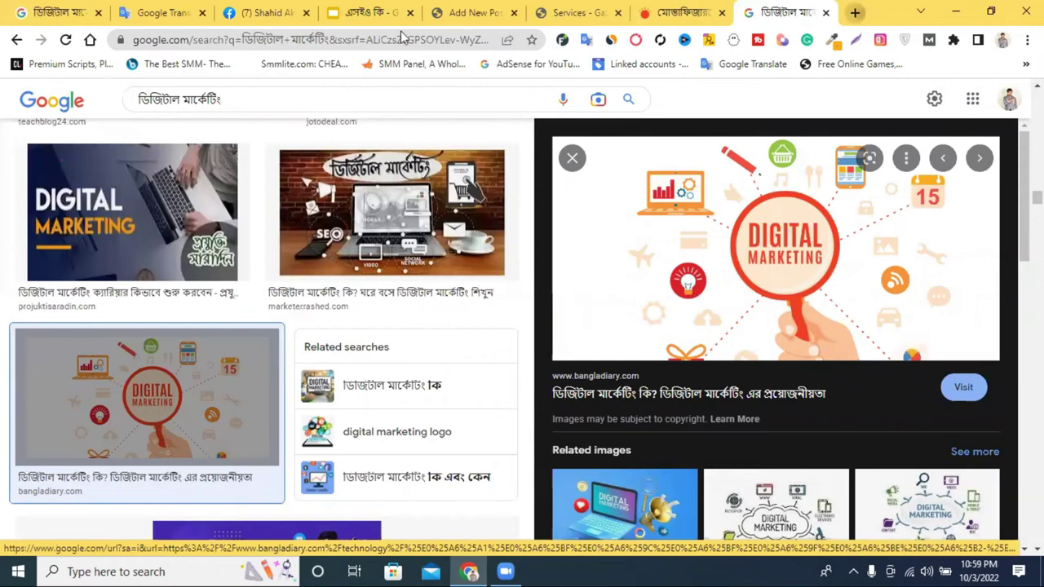
Step: Open pixabay.com in a new tab and close the Google Images tab
key(ctrl+t)
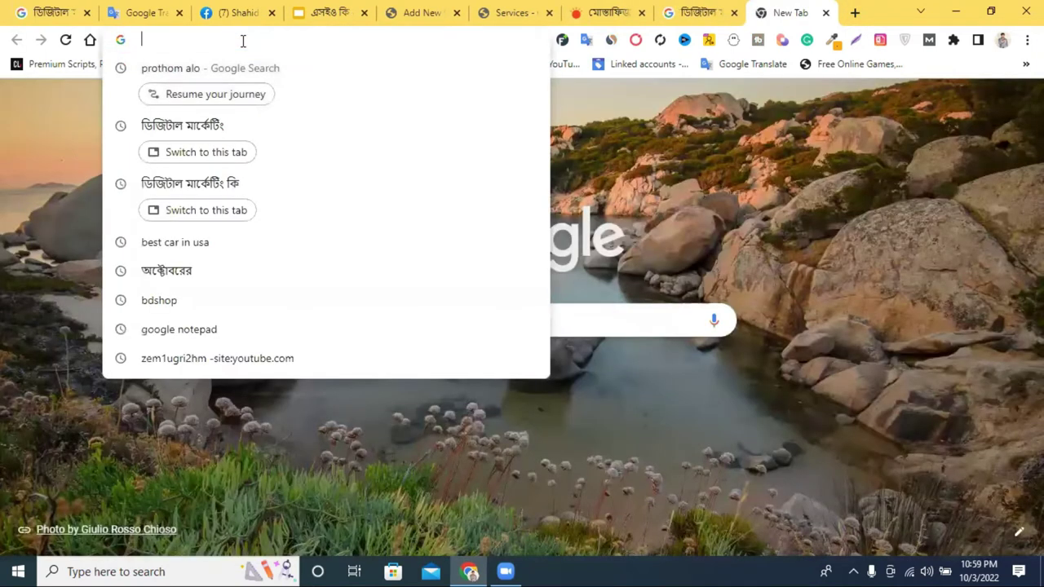
text(p)
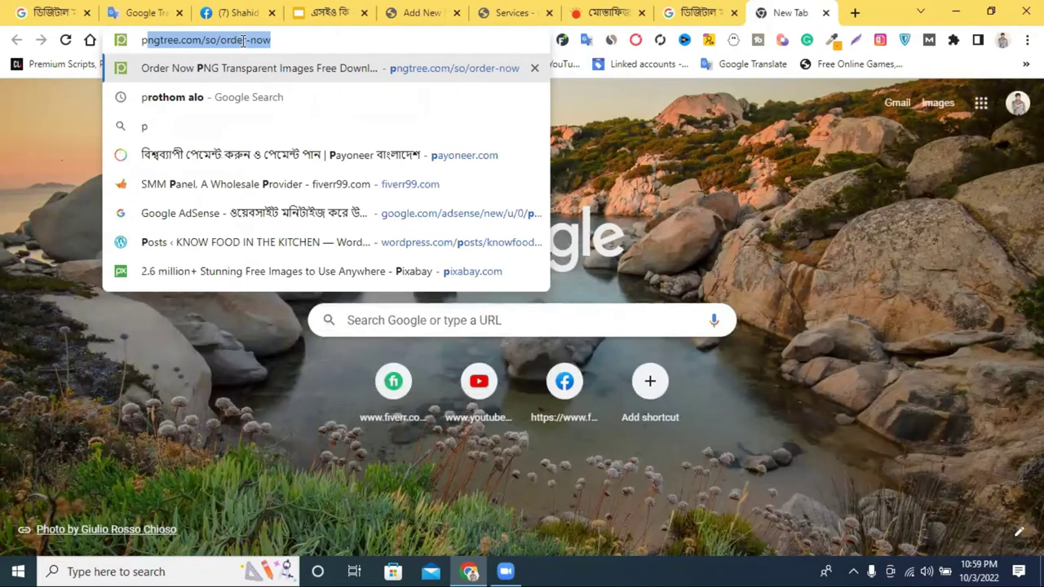
text(i)
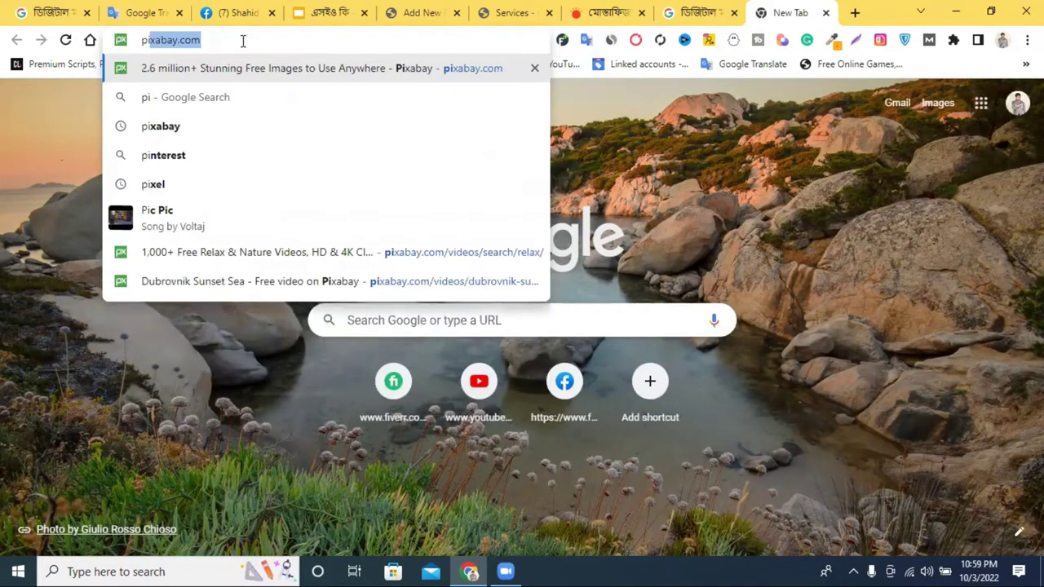
key(Return)
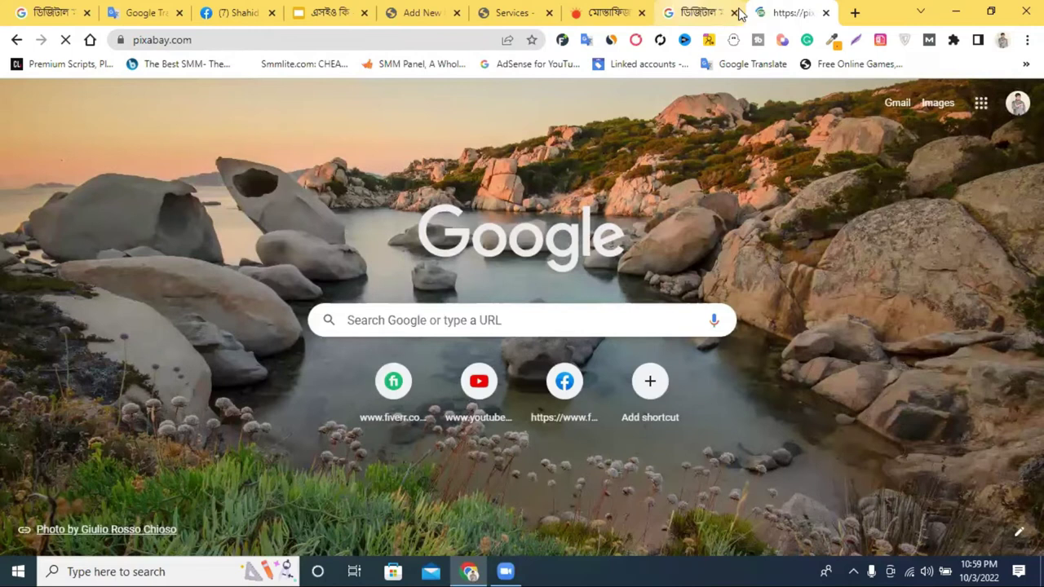
click(733, 13)
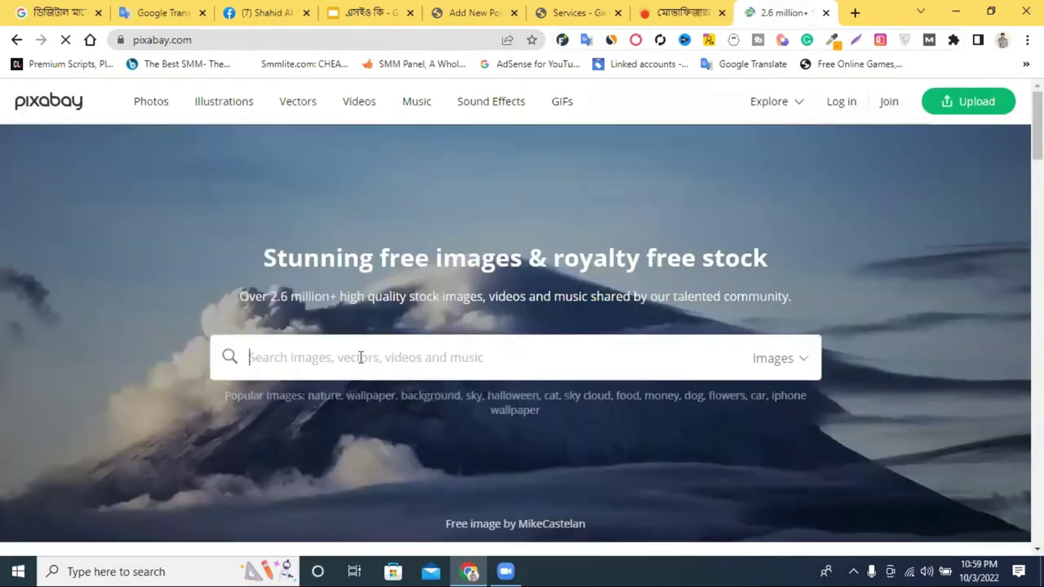
Step: Search Pixabay for the pasted Bengali term ডিজিটাল মার্কেটিং
right_click(342, 347)
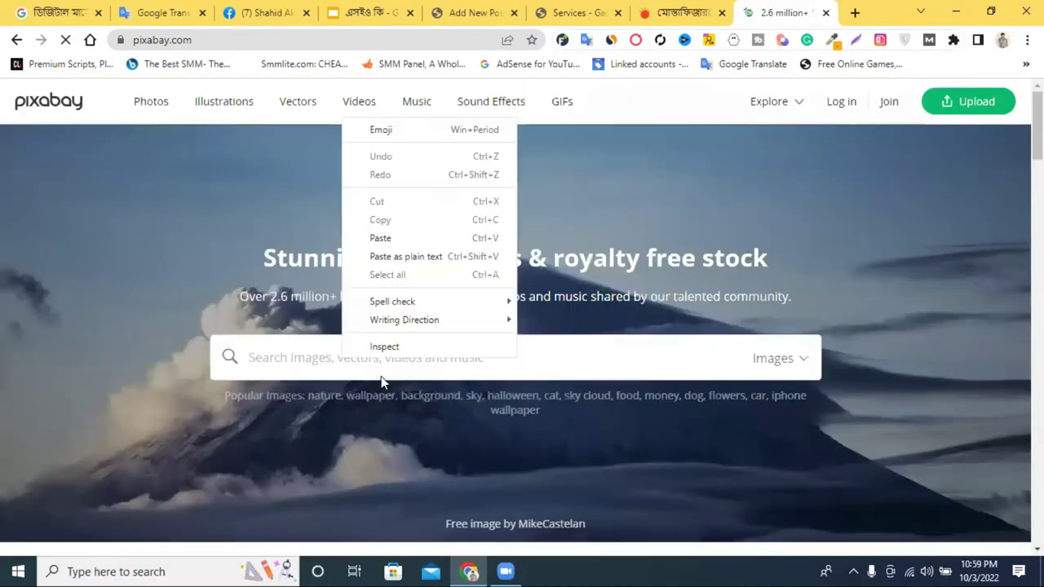
click(389, 236)
key(Return)
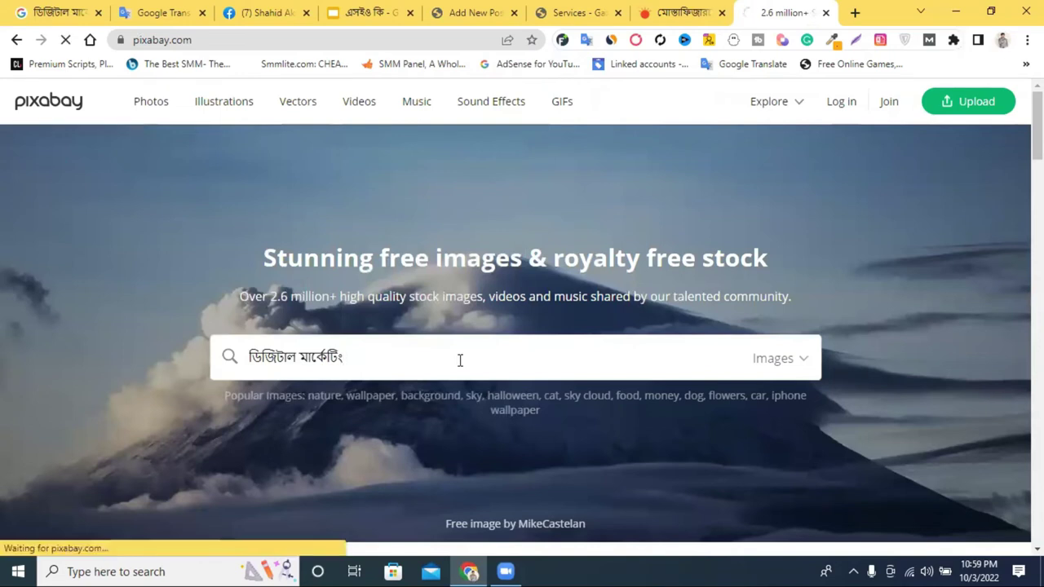
scroll(517, 402, down, 3)
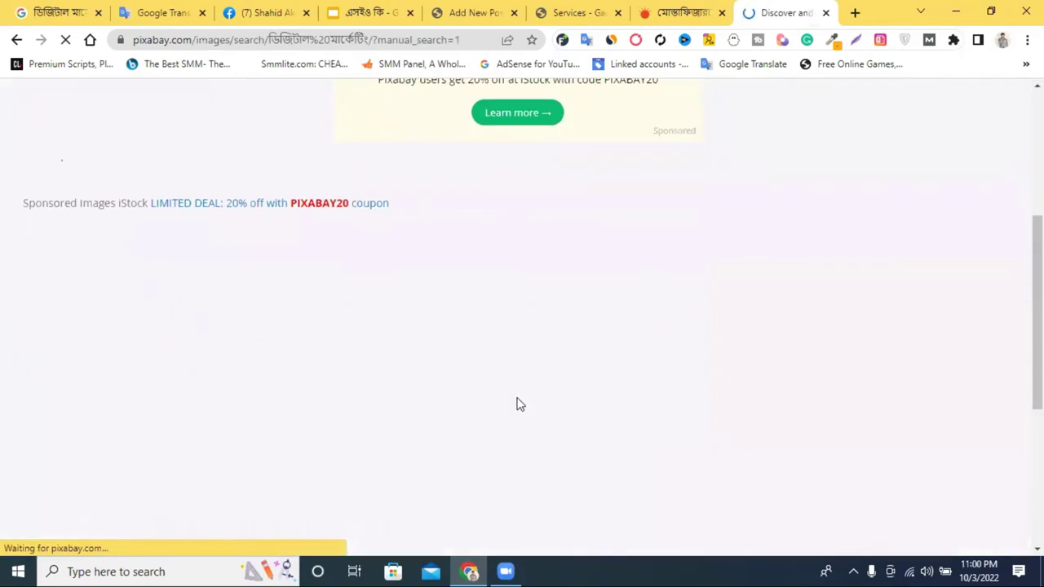
scroll(505, 402, up, 3)
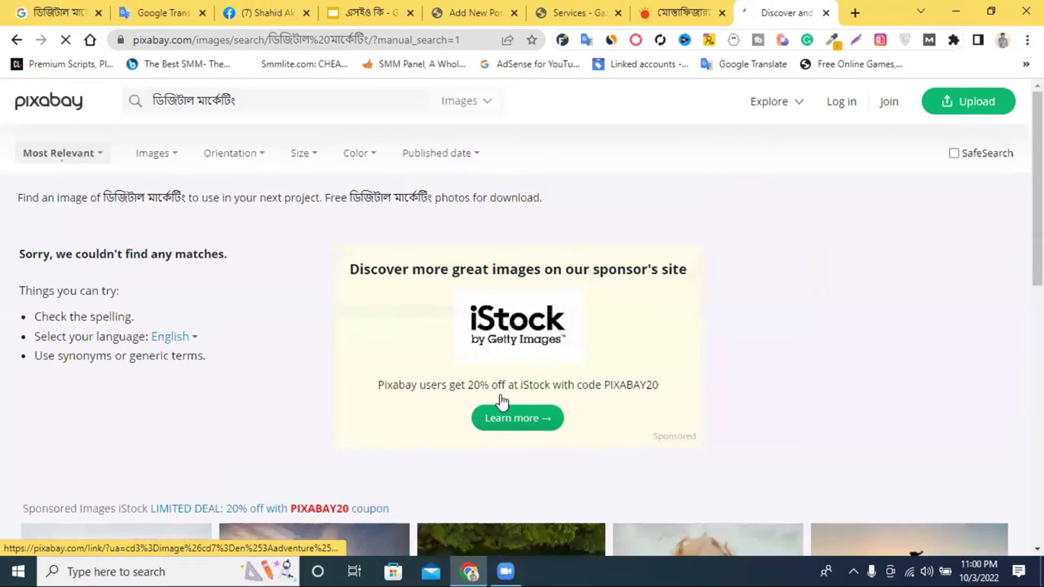
Step: Search 'digital marketing' instead and open the People Group Office Digital illustration
triple_click(221, 105)
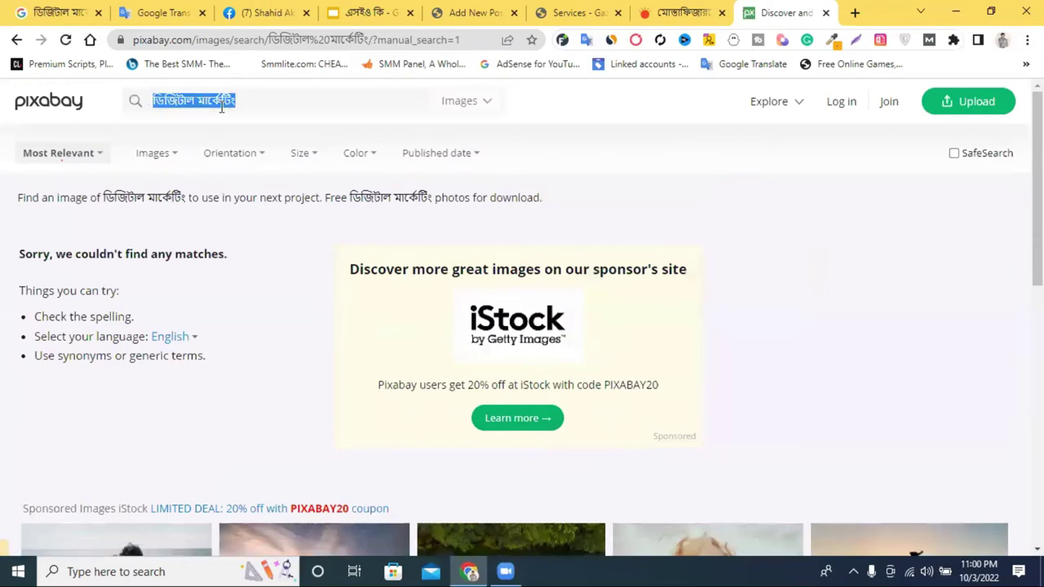
text(digital)
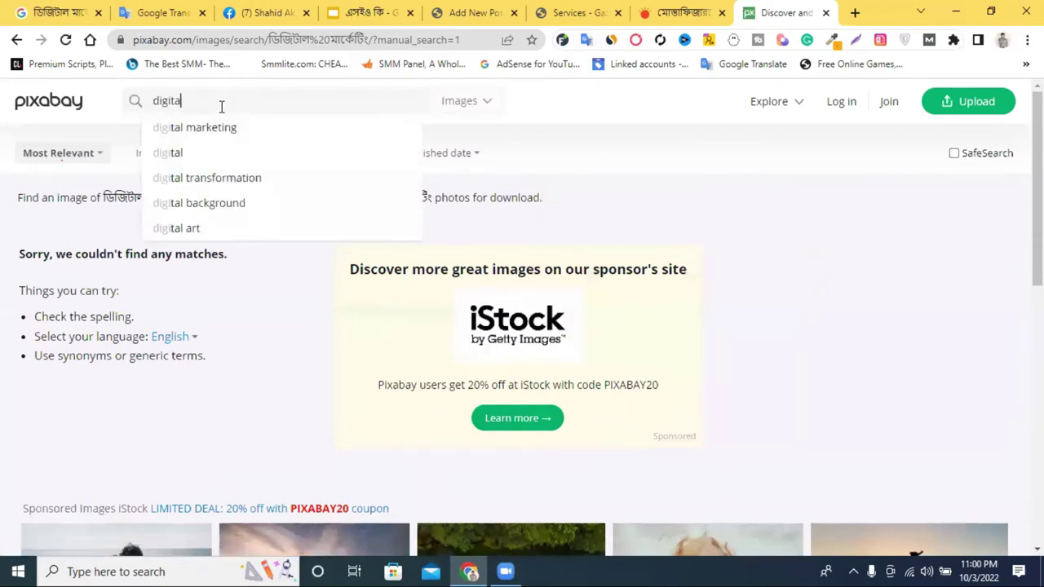
click(232, 133)
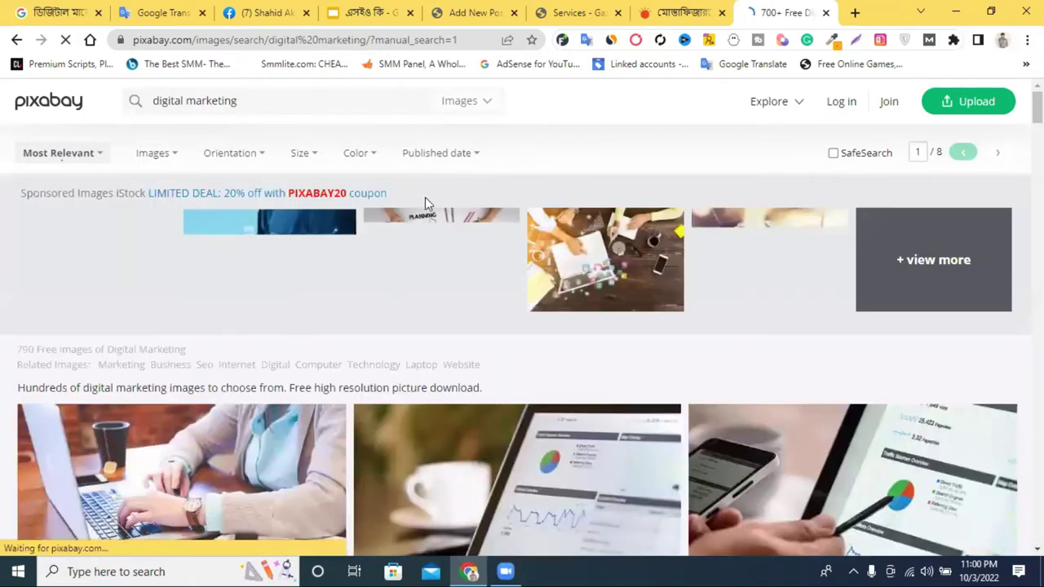
scroll(432, 236, down, 3)
scroll(743, 302, down, 2)
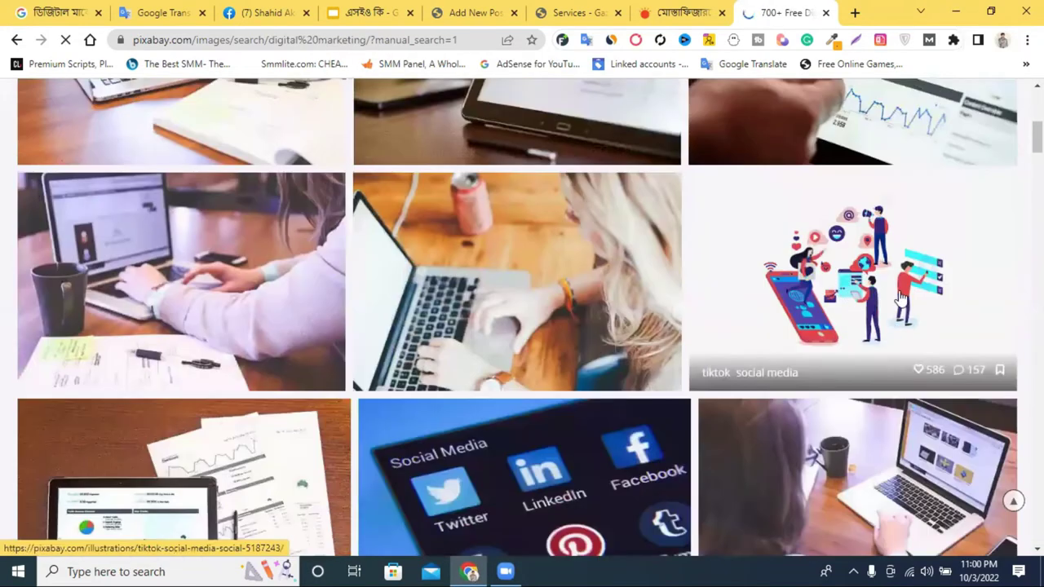
scroll(848, 297, down, 1)
scroll(856, 294, down, 2)
scroll(856, 286, down, 1)
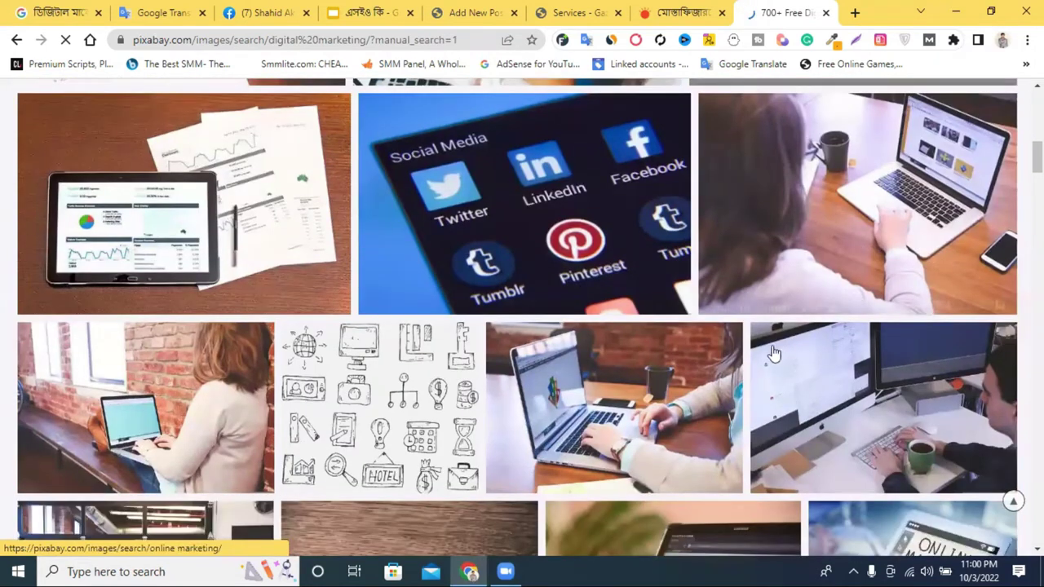
scroll(833, 324, down, 5)
scroll(833, 323, down, 8)
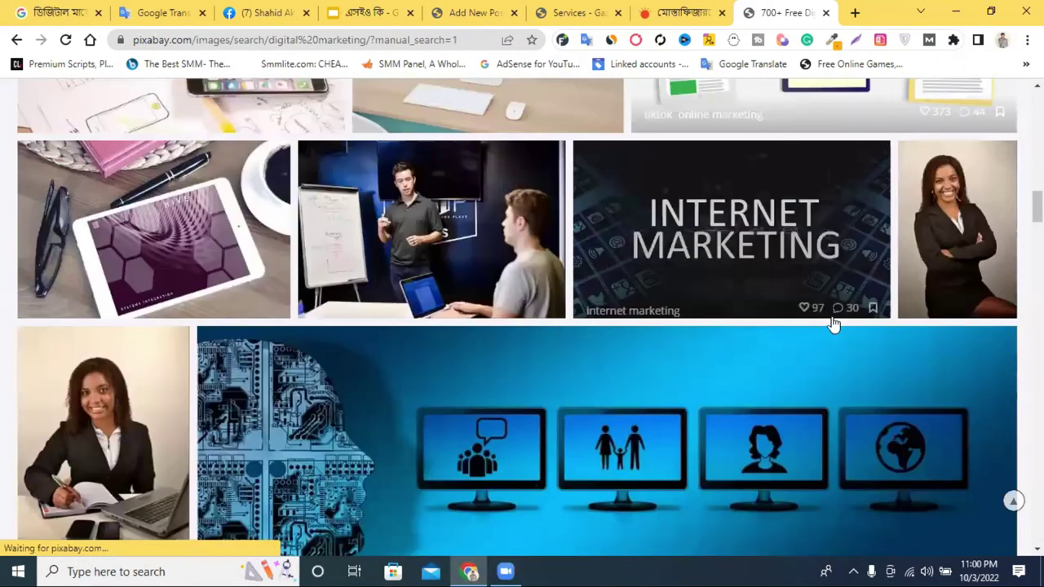
scroll(595, 225, down, 1)
scroll(596, 227, down, 2)
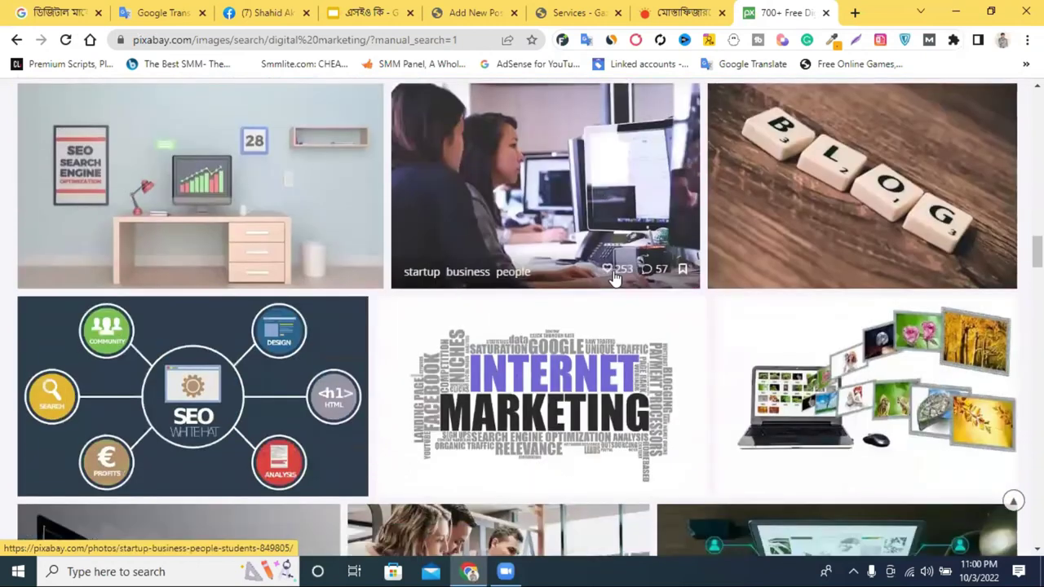
scroll(616, 279, down, 4)
scroll(616, 279, down, 5)
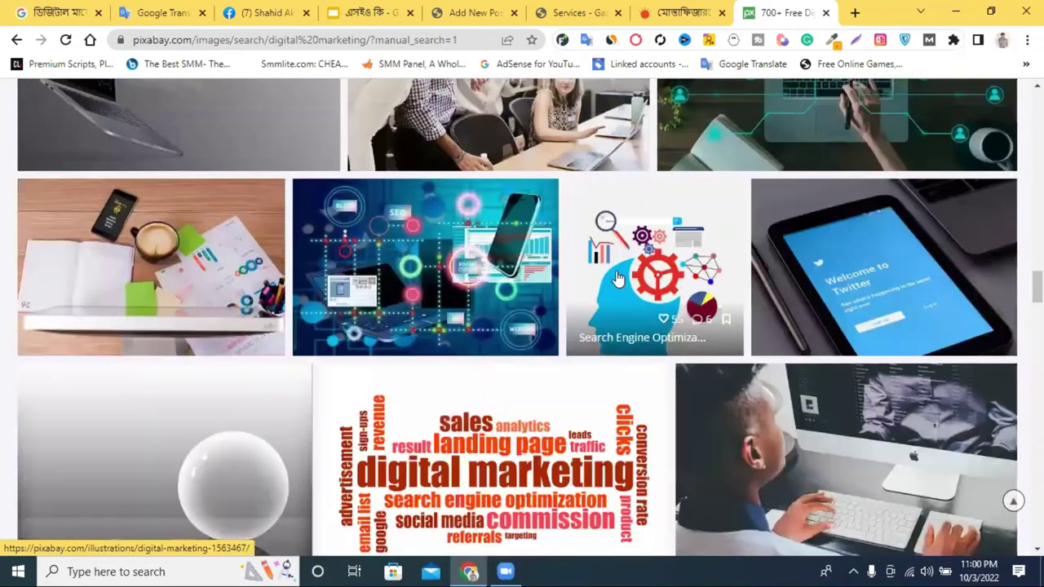
scroll(621, 277, down, 3)
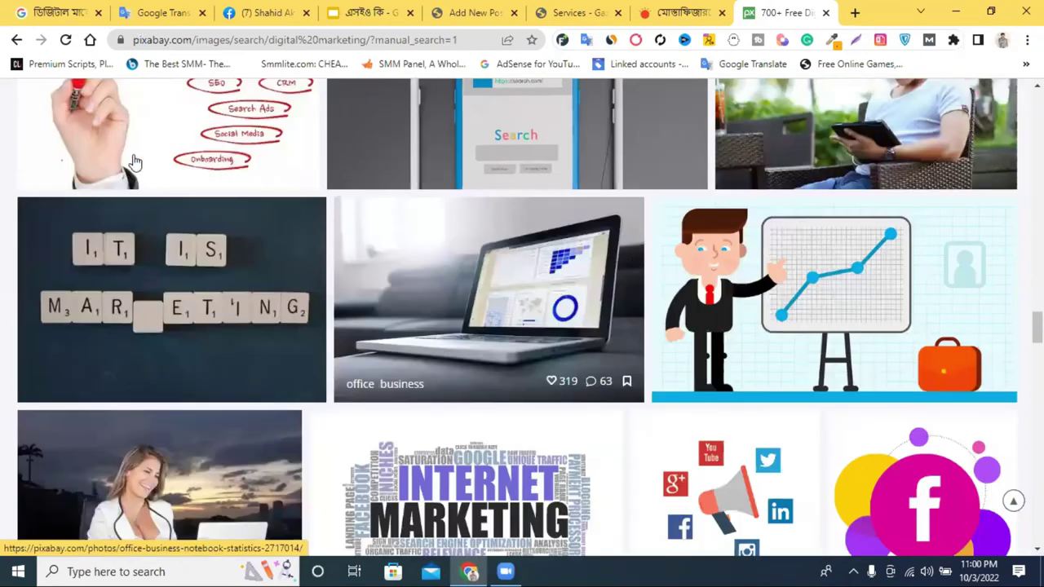
scroll(146, 155, up, 1)
scroll(151, 159, up, 1)
scroll(640, 233, down, 10)
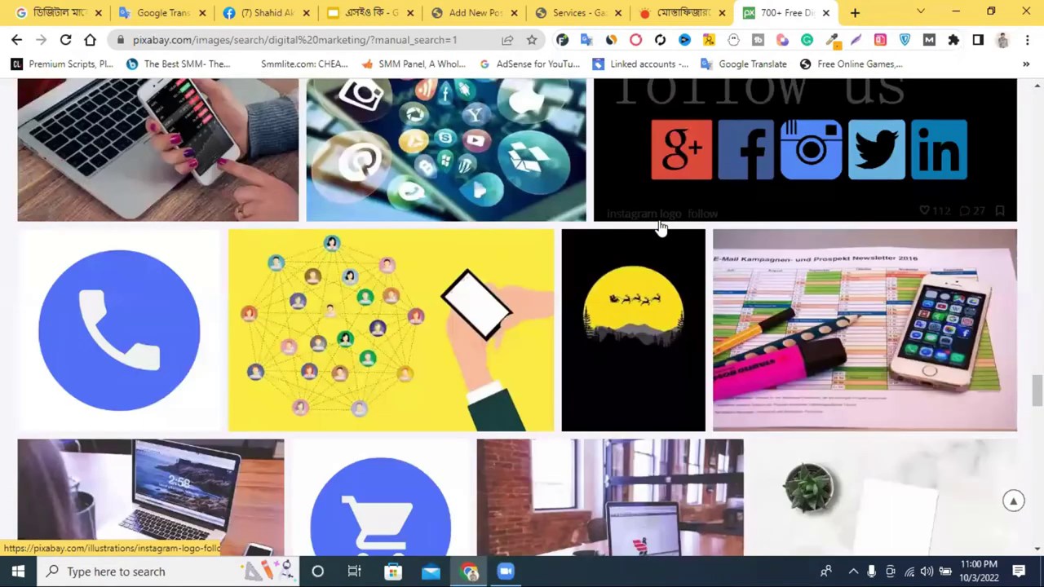
scroll(660, 229, down, 4)
click(740, 210)
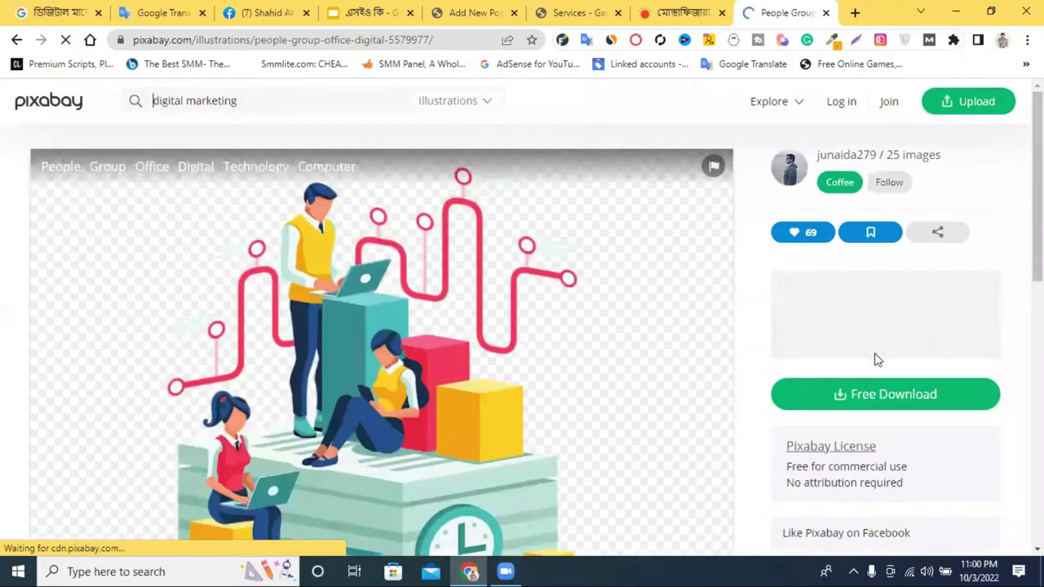
Step: Download the illustration at 640×427, then minimise Chrome and select This PC
click(848, 408)
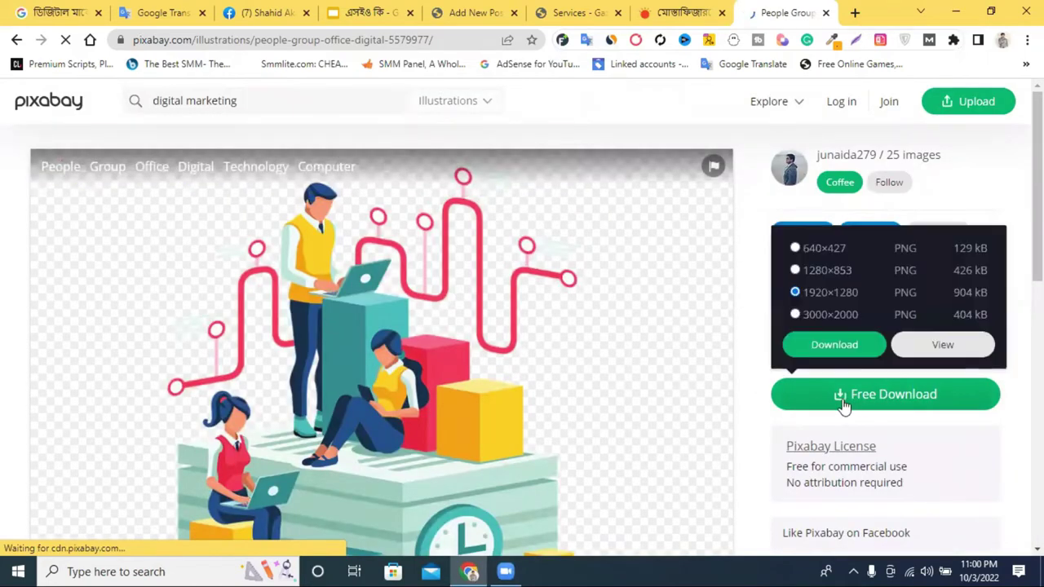
click(796, 248)
click(819, 352)
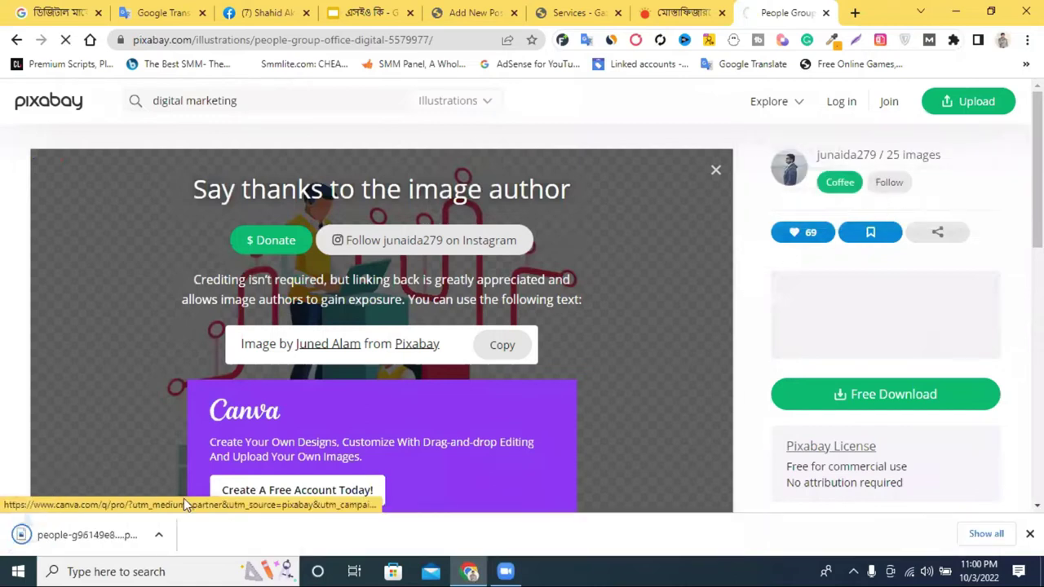
click(956, 12)
click(30, 33)
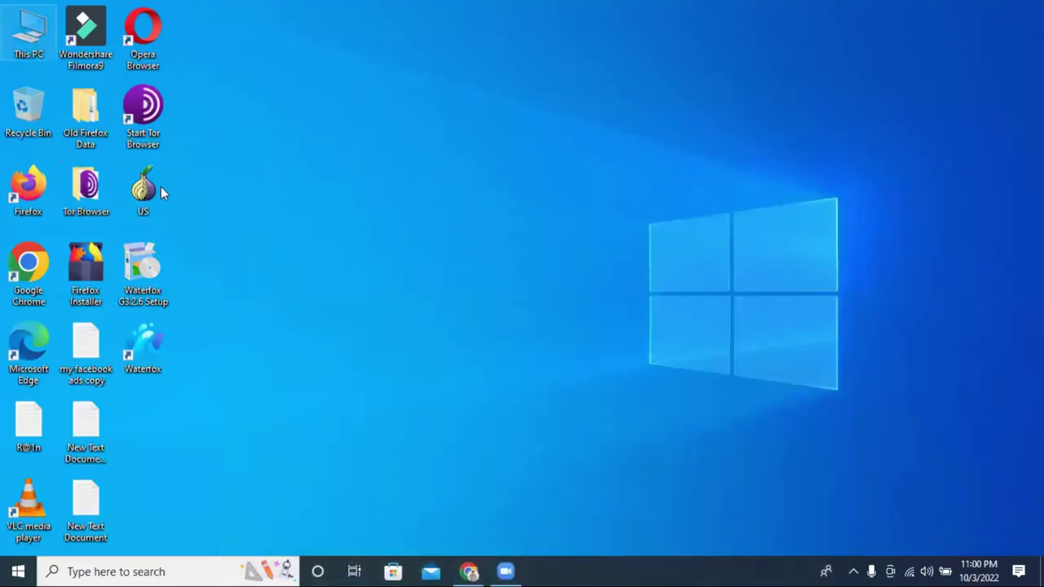
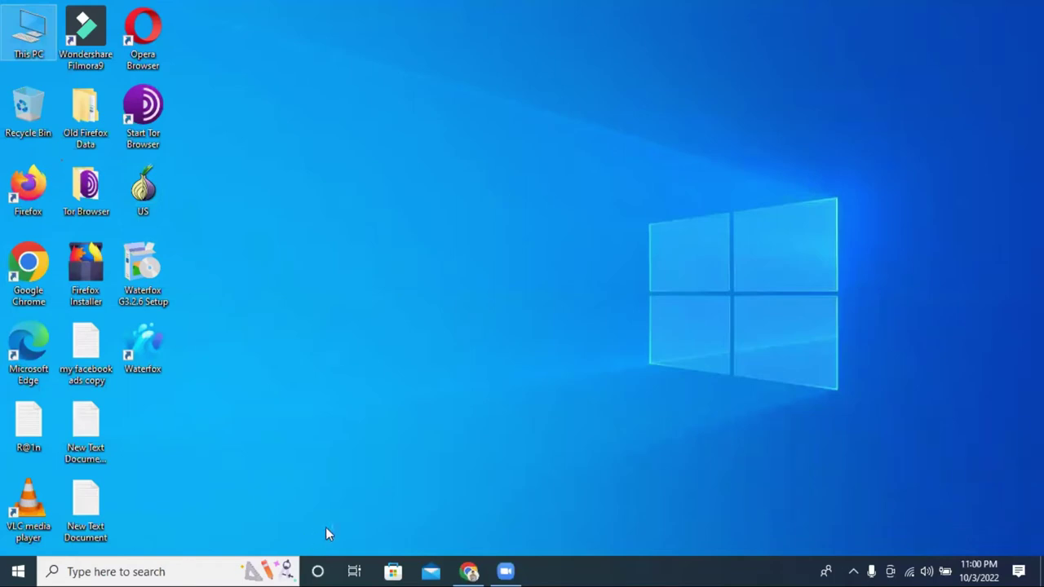
Step: In Google Translate, select the Bengali title phrase ডিজিটাল মার্কেটিং কি to copy it
click(477, 569)
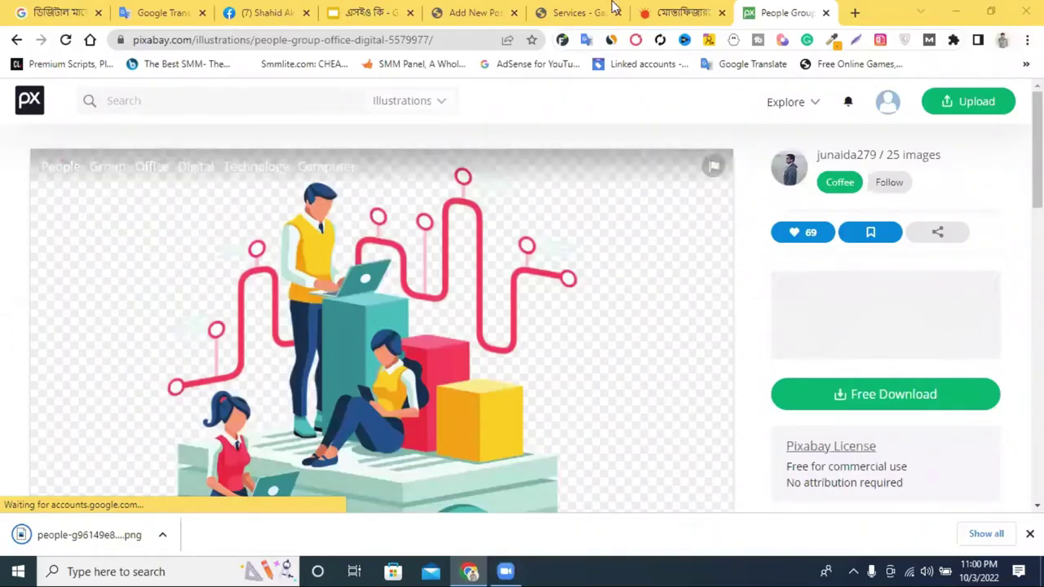
click(652, 12)
click(269, 11)
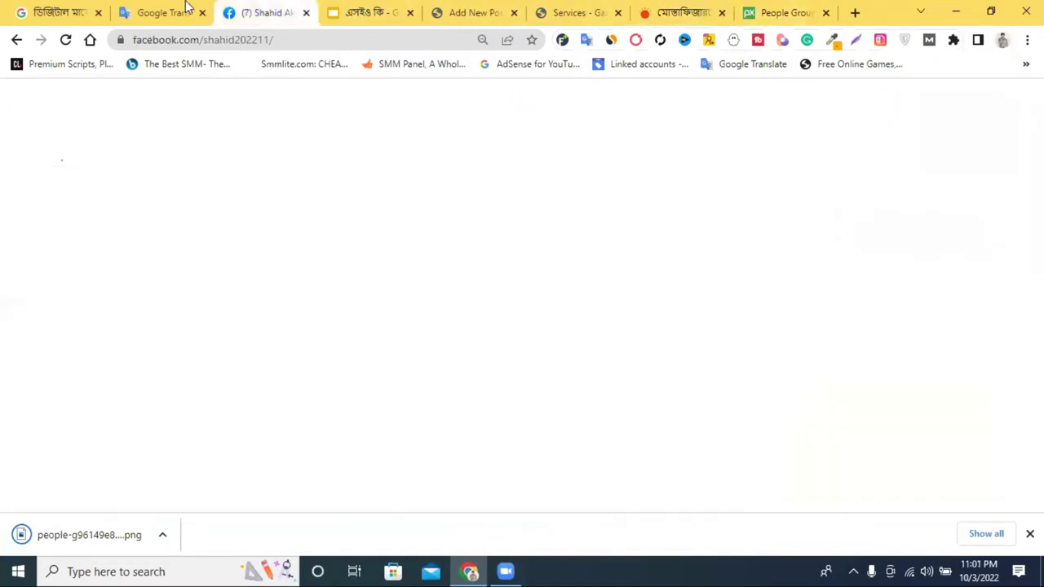
click(142, 11)
drag(75, 242, 165, 242)
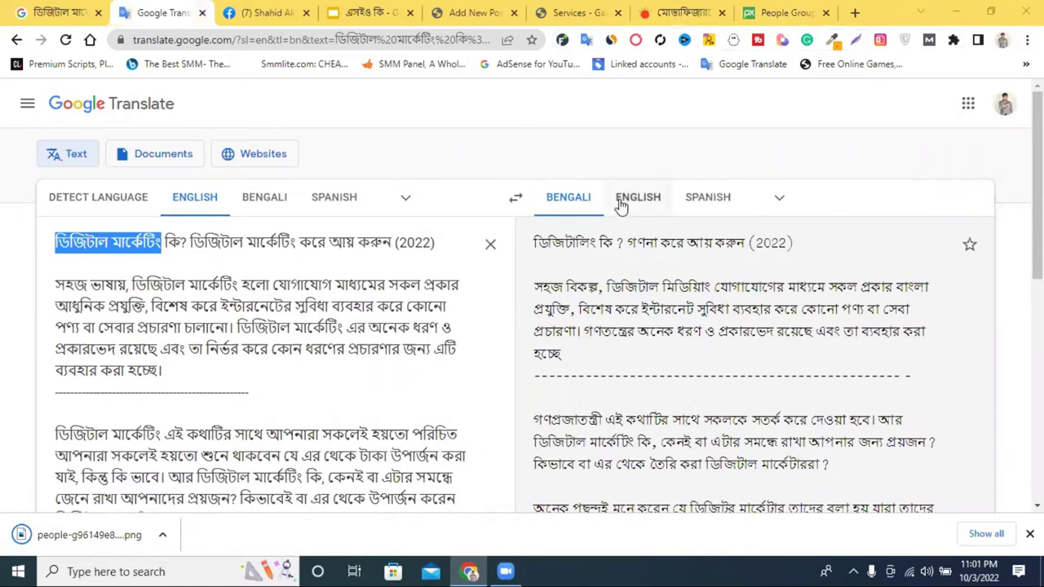
key(super+e)
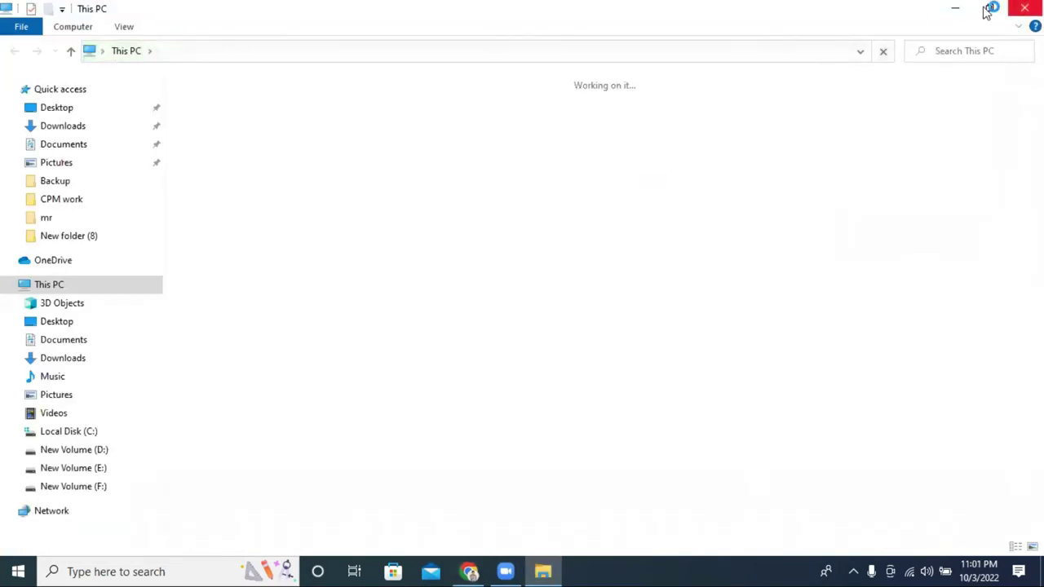
click(961, 8)
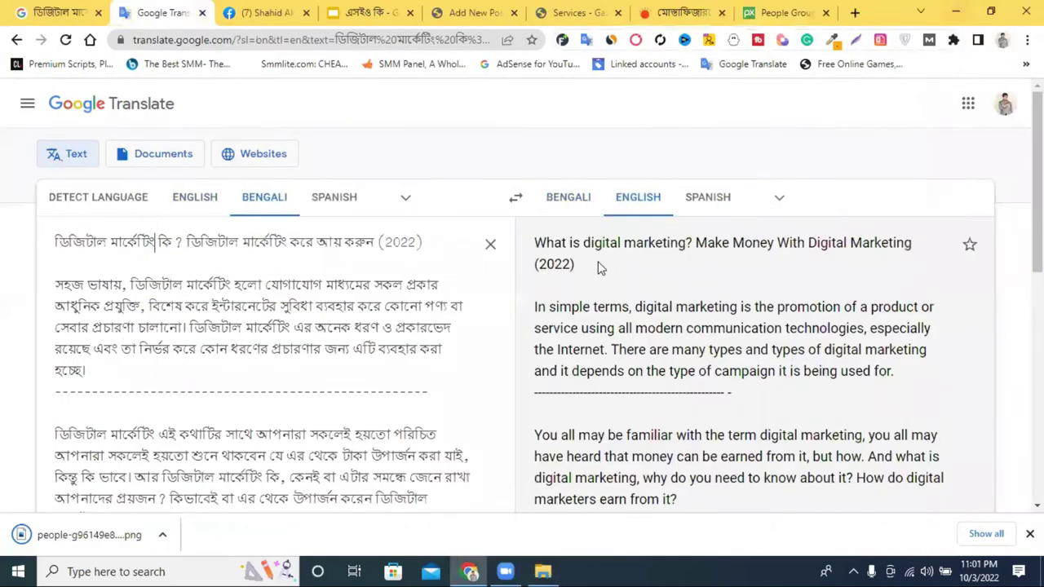
drag(589, 239, 680, 242)
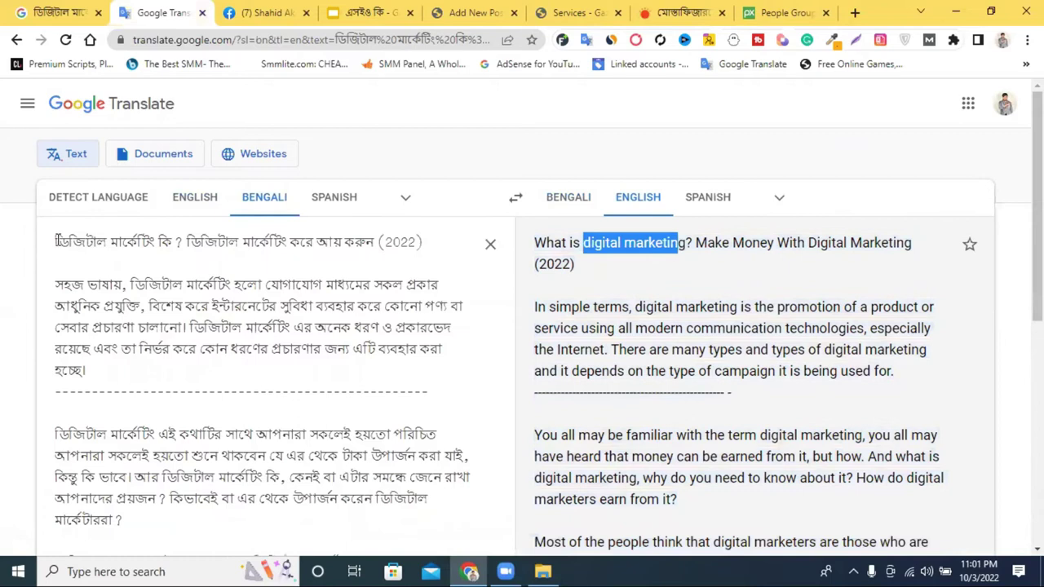
drag(57, 241, 176, 240)
key(ctrl+c)
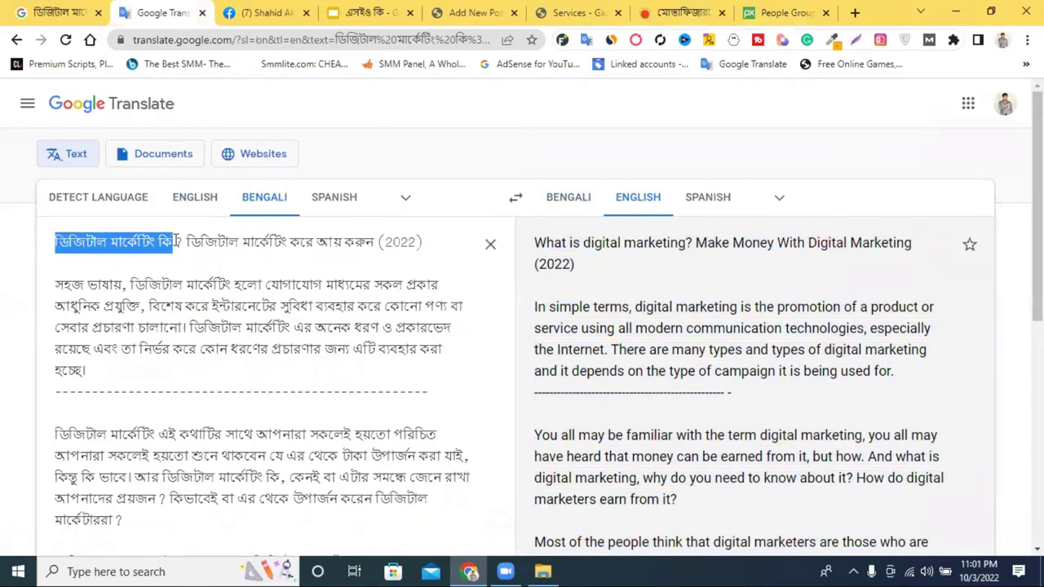
Step: Close the Pixabay illustration tab and bring the File Explorer window back
click(774, 11)
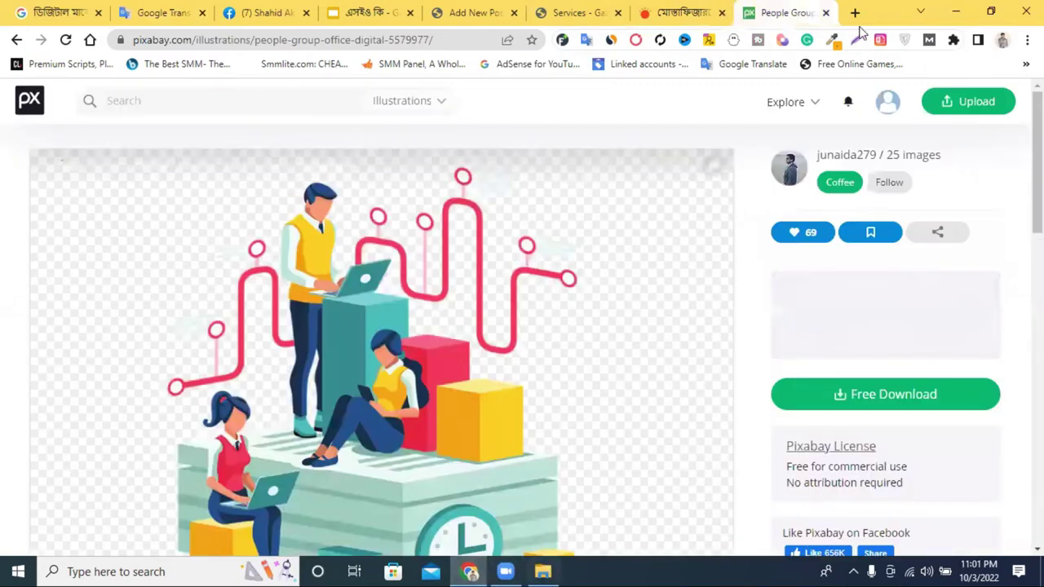
click(825, 13)
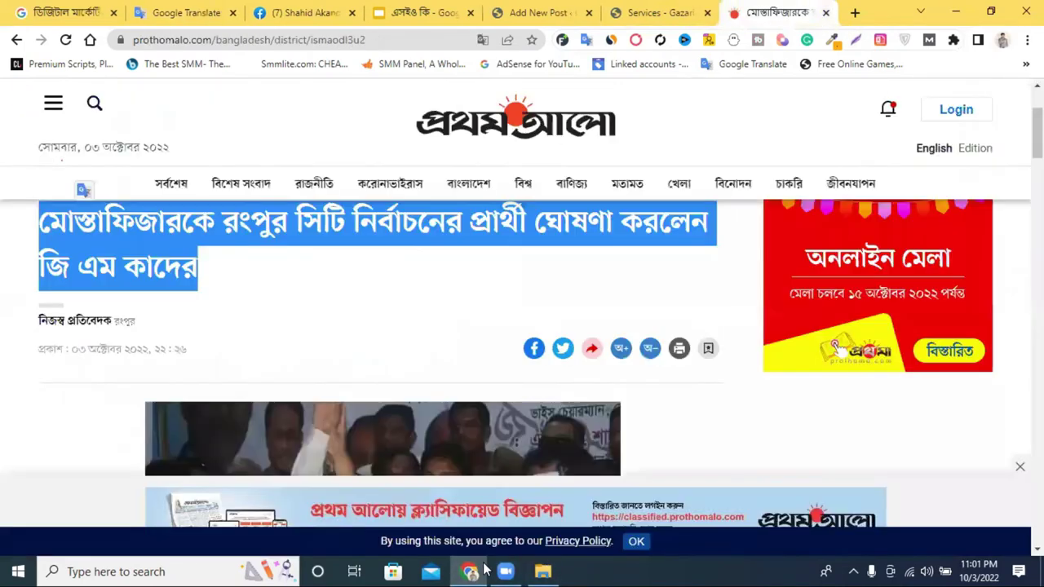
click(540, 570)
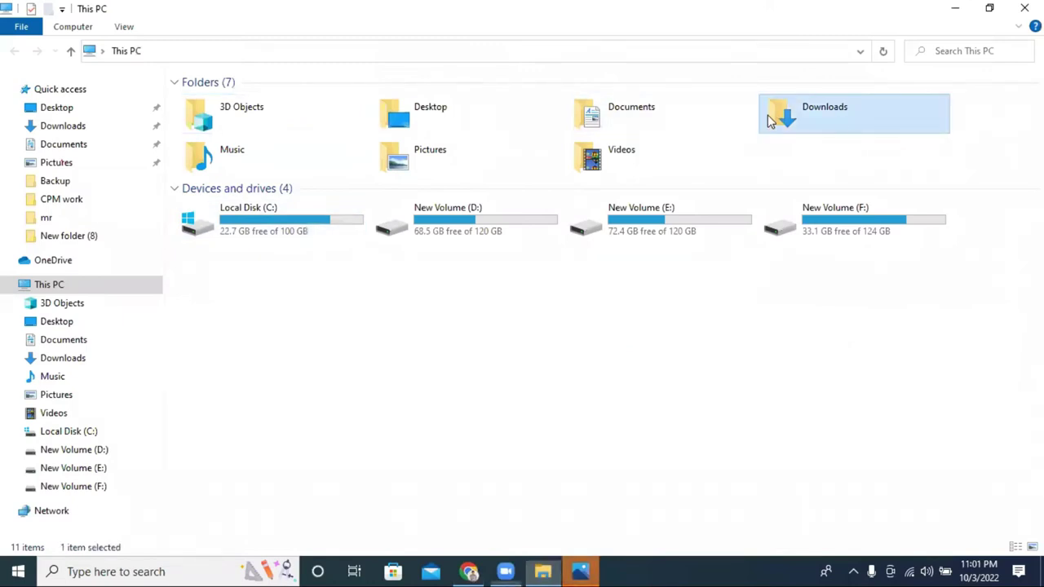
Step: Rename the people illustration in Downloads to the pasted name ডিজিটাল মার্কেটিং কি
double_click(838, 121)
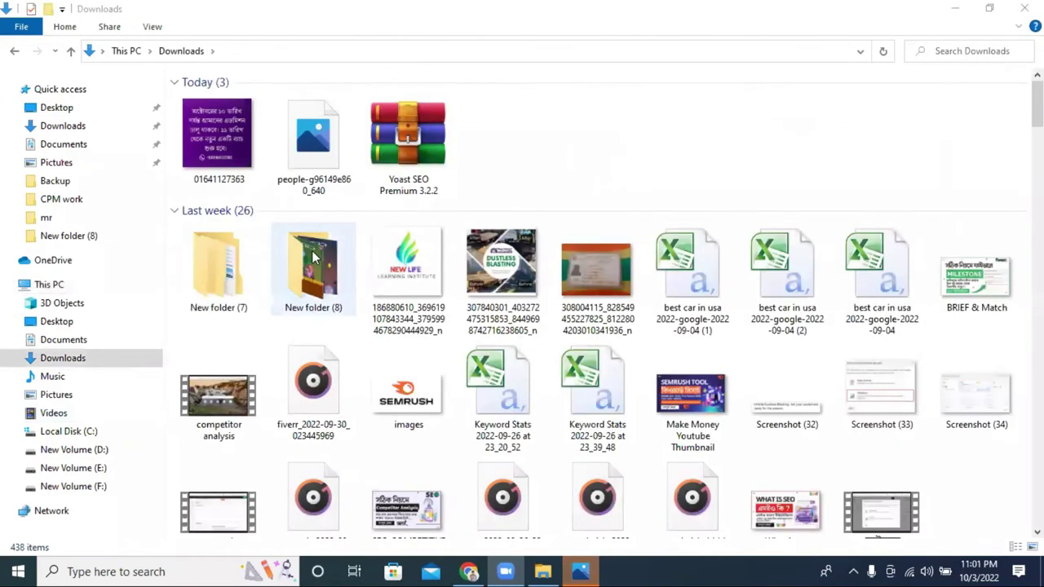
click(319, 186)
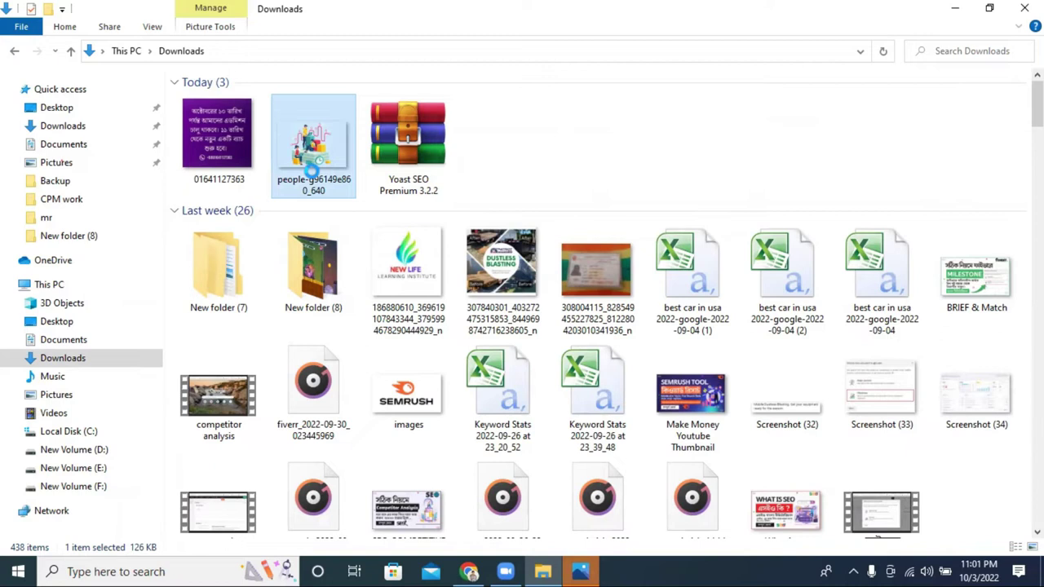
right_click(319, 186)
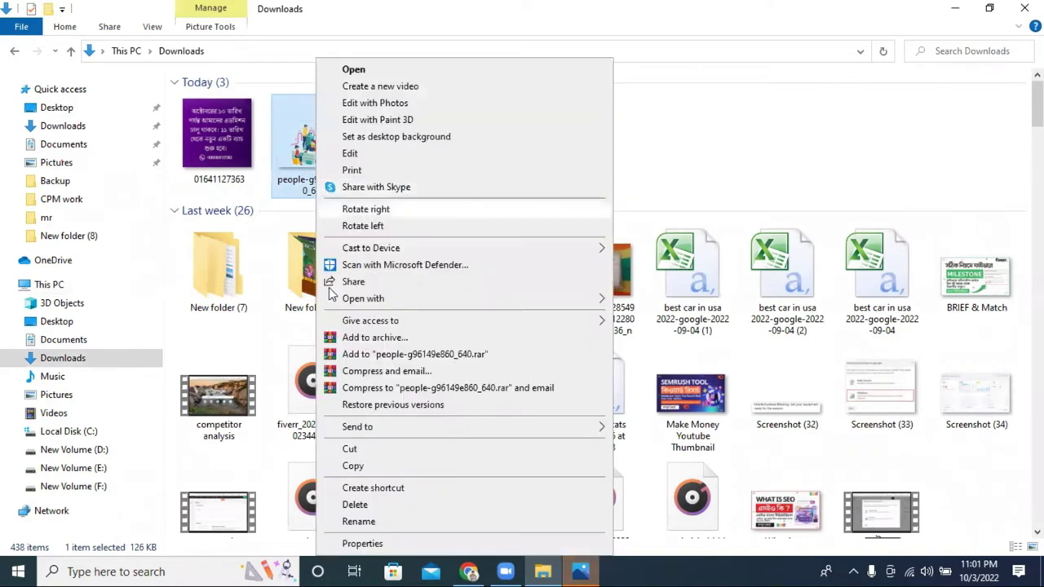
click(396, 522)
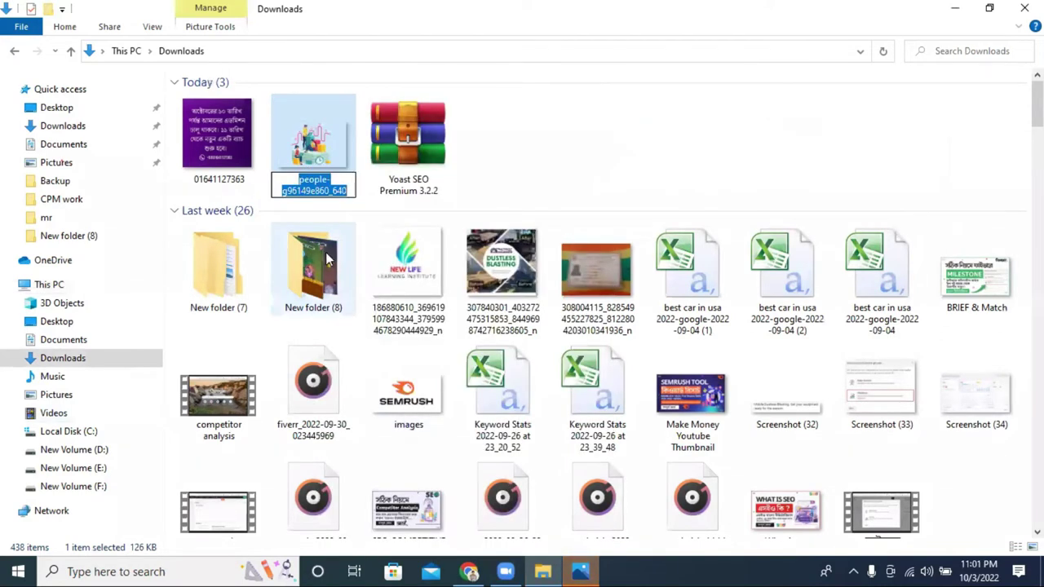
key(ctrl+v)
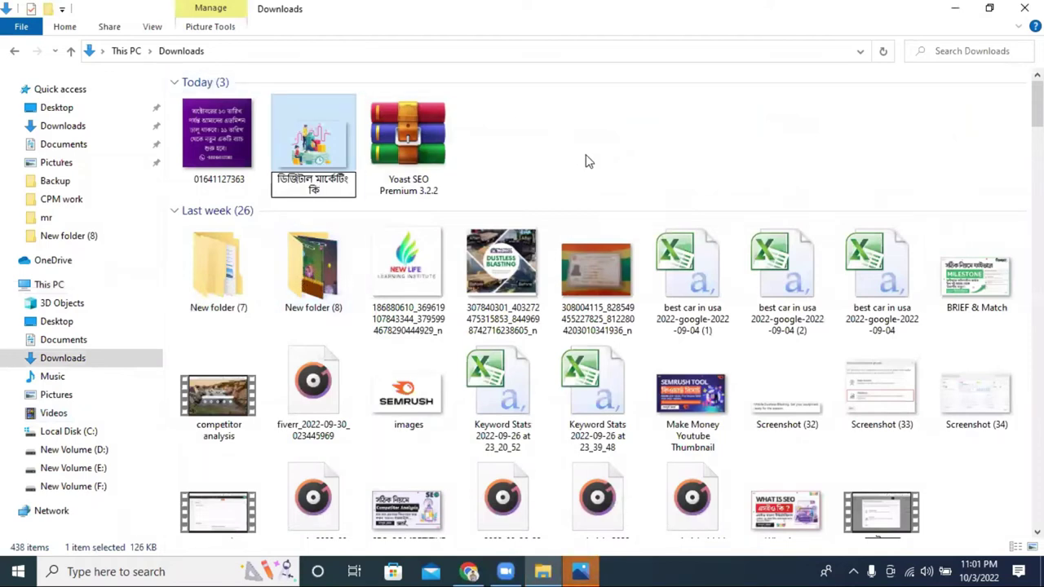
click(589, 161)
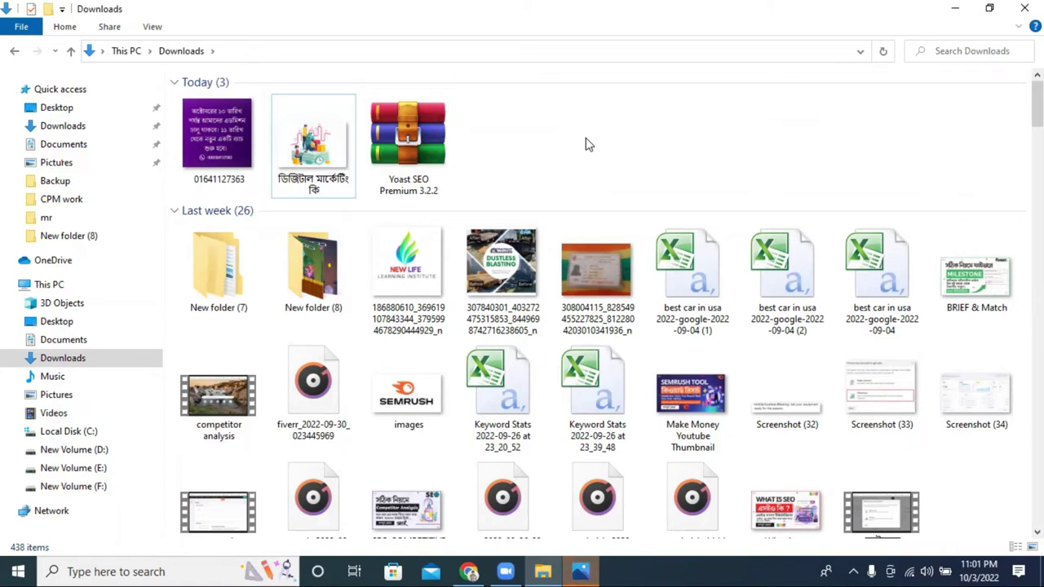
Step: Close File Explorer and the image viewer window
click(1024, 8)
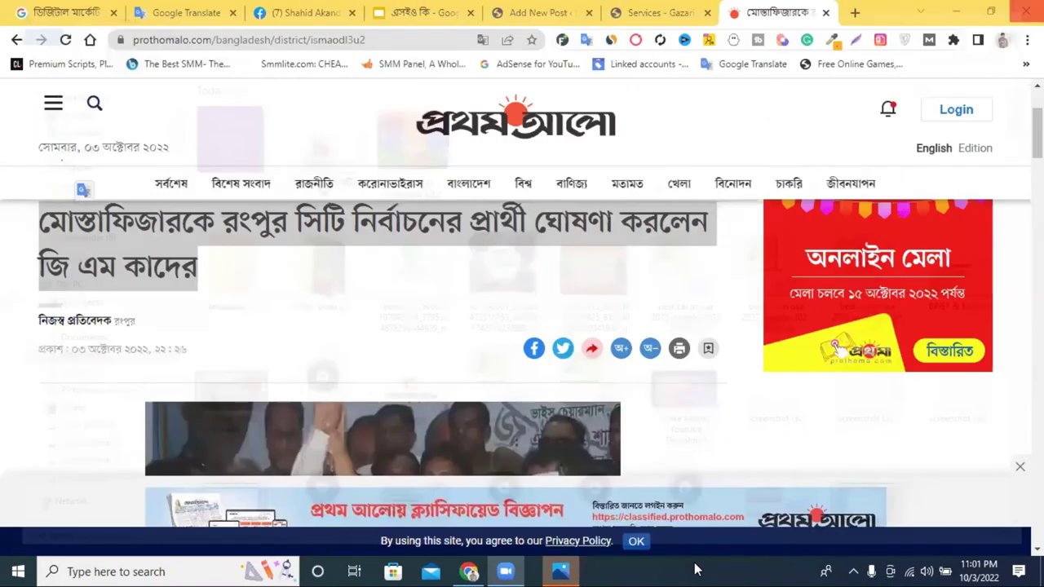
mouse_move(543, 570)
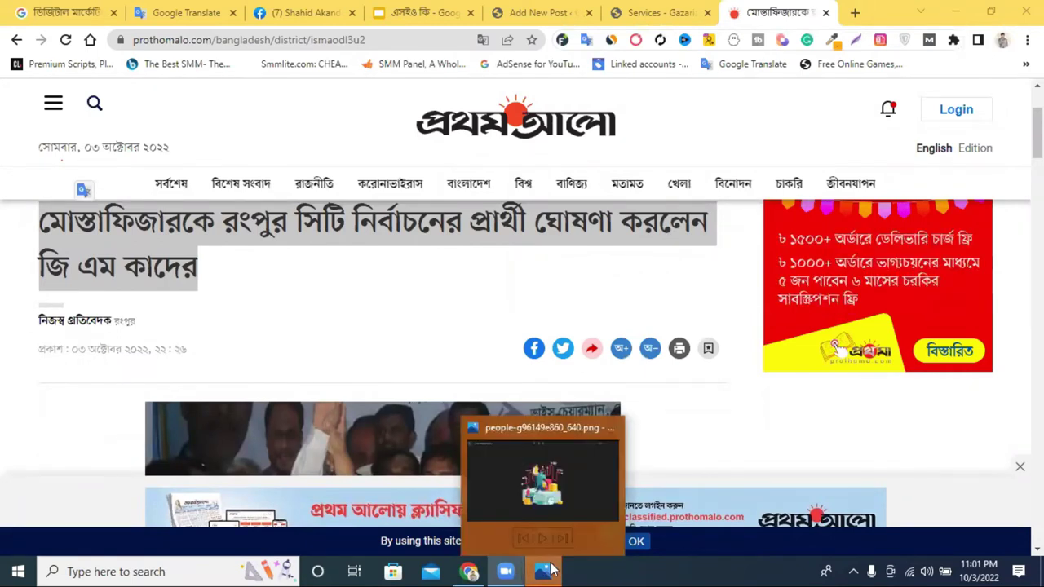
click(613, 427)
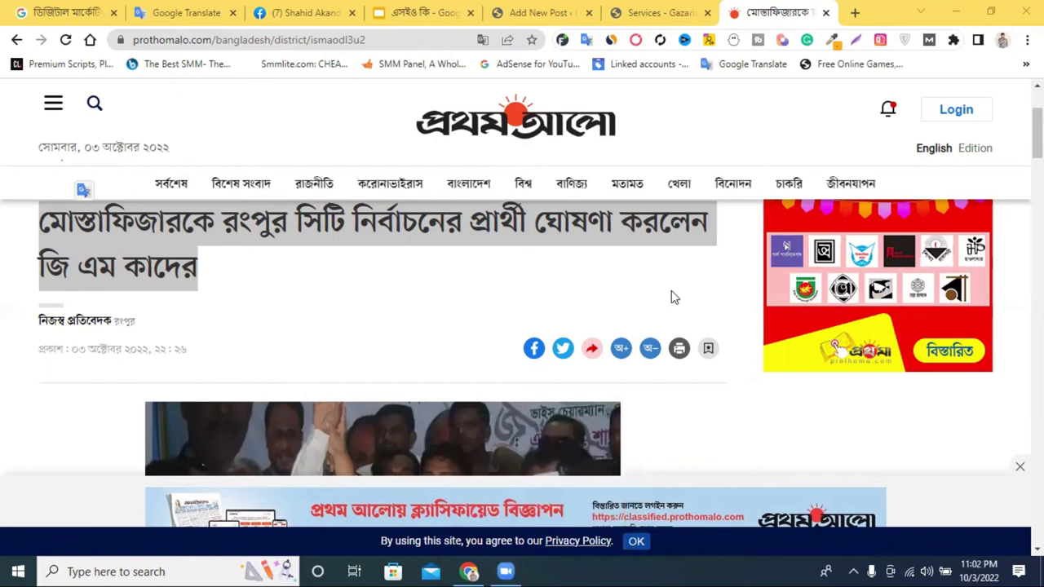
click(636, 18)
Step: In the Add New Post editor, scroll below the third paragraph and open the block inserter
click(538, 12)
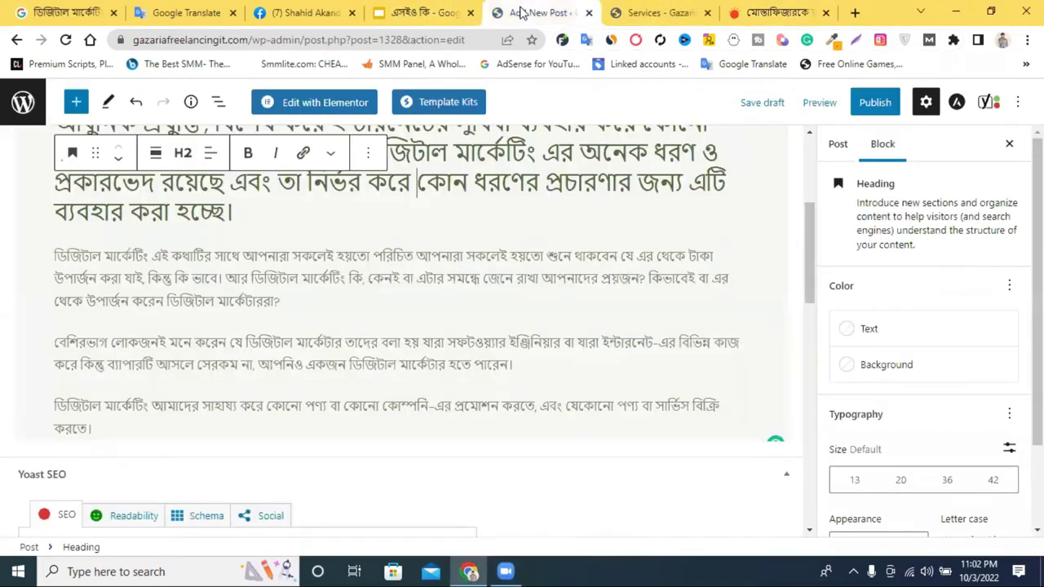
scroll(402, 284, up, 1)
scroll(268, 336, down, 5)
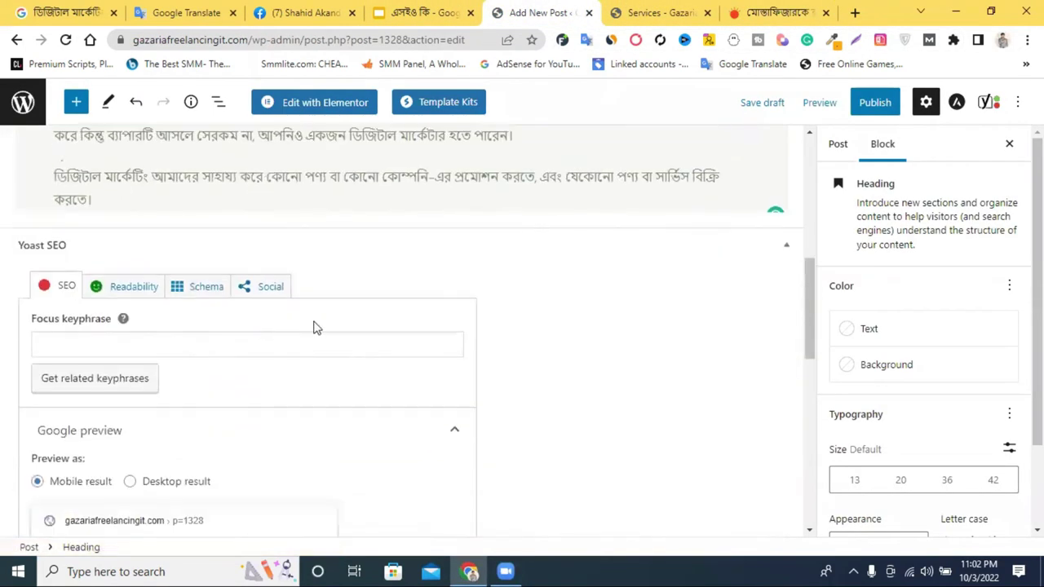
scroll(650, 248, down, 1)
scroll(456, 316, up, 3)
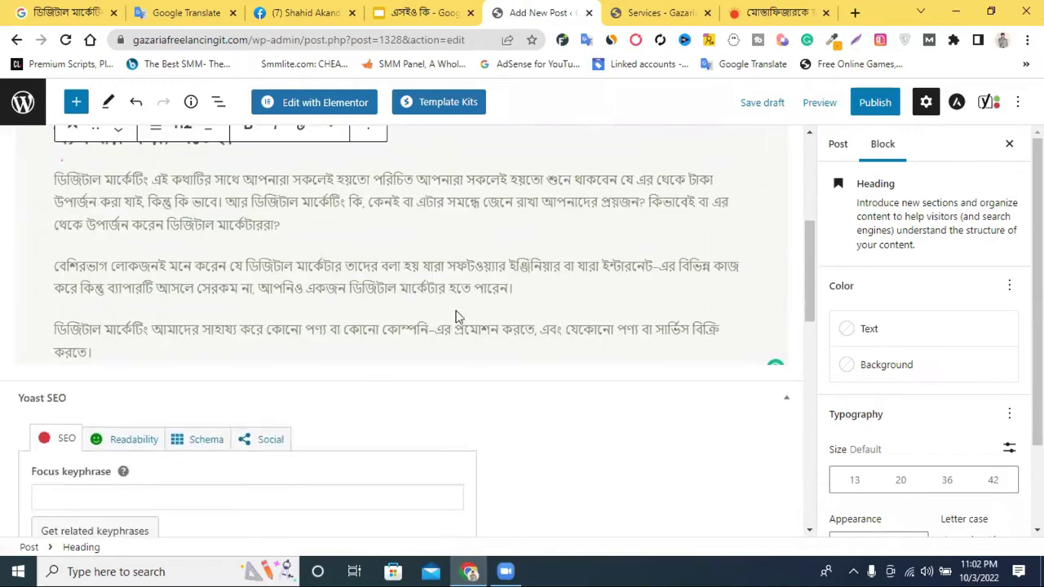
scroll(457, 316, up, 5)
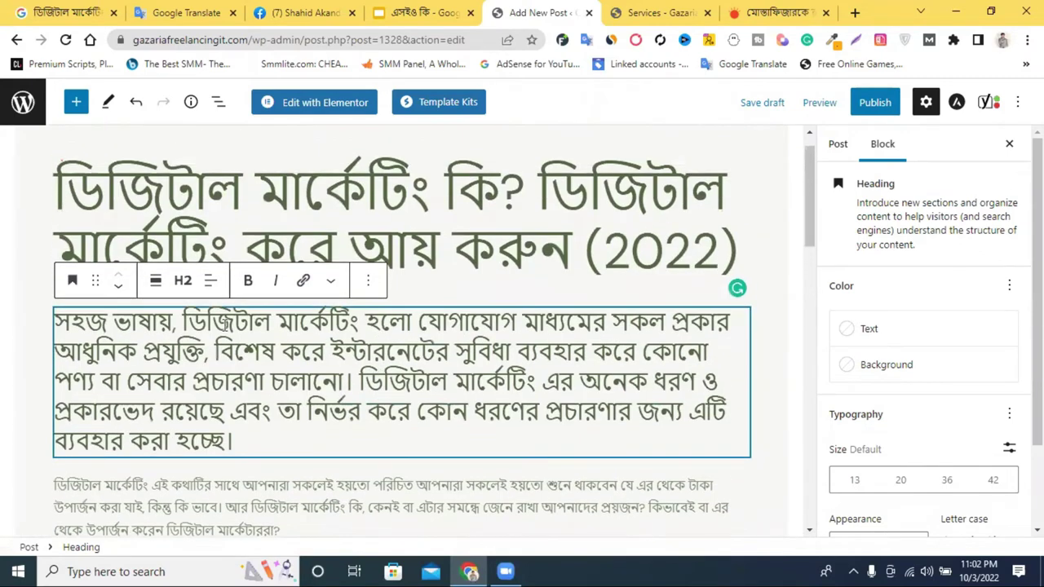
click(645, 296)
scroll(640, 318, down, 3)
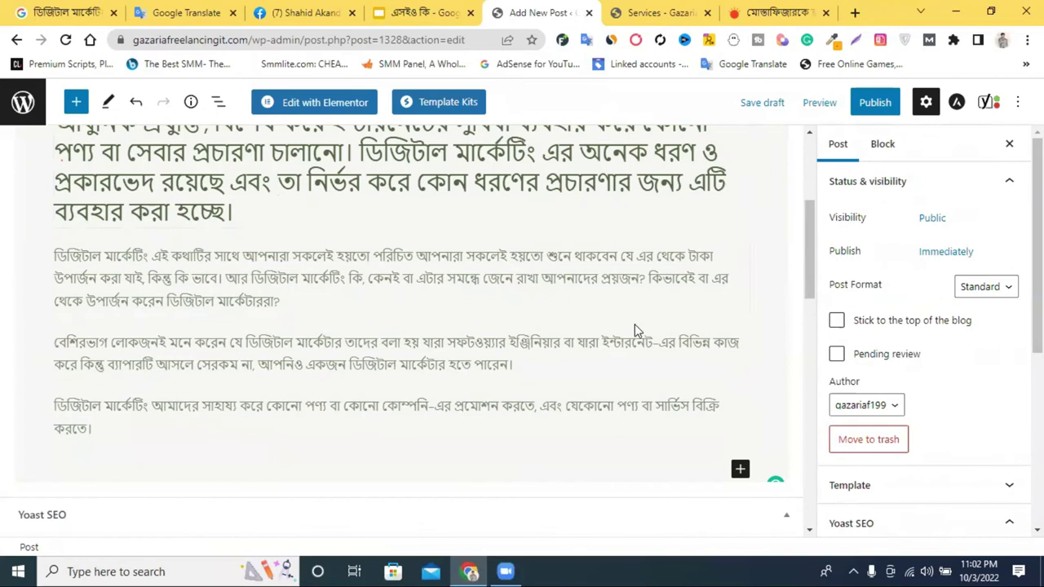
scroll(634, 329, down, 2)
scroll(739, 323, down, 1)
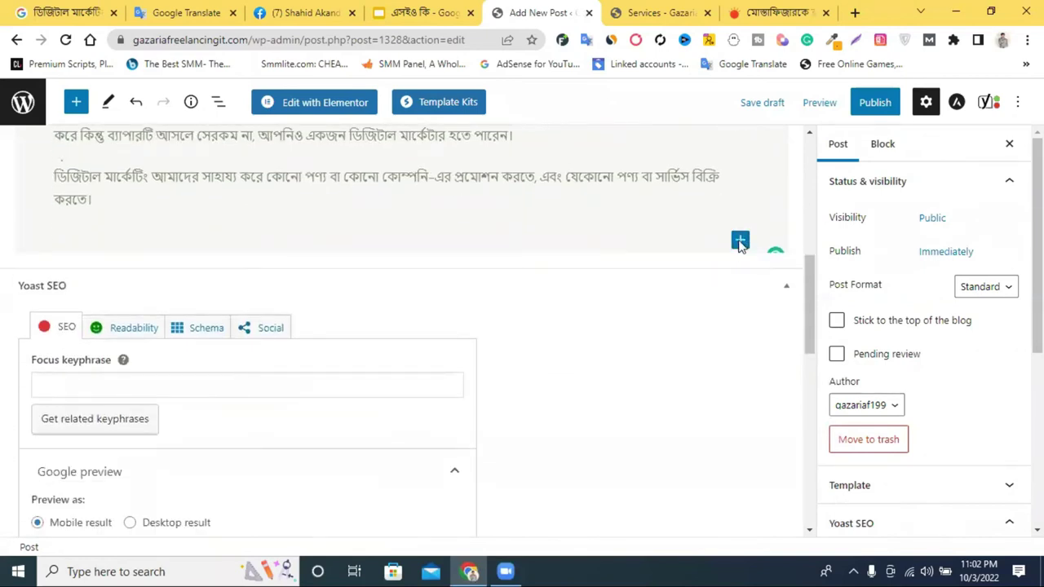
click(739, 242)
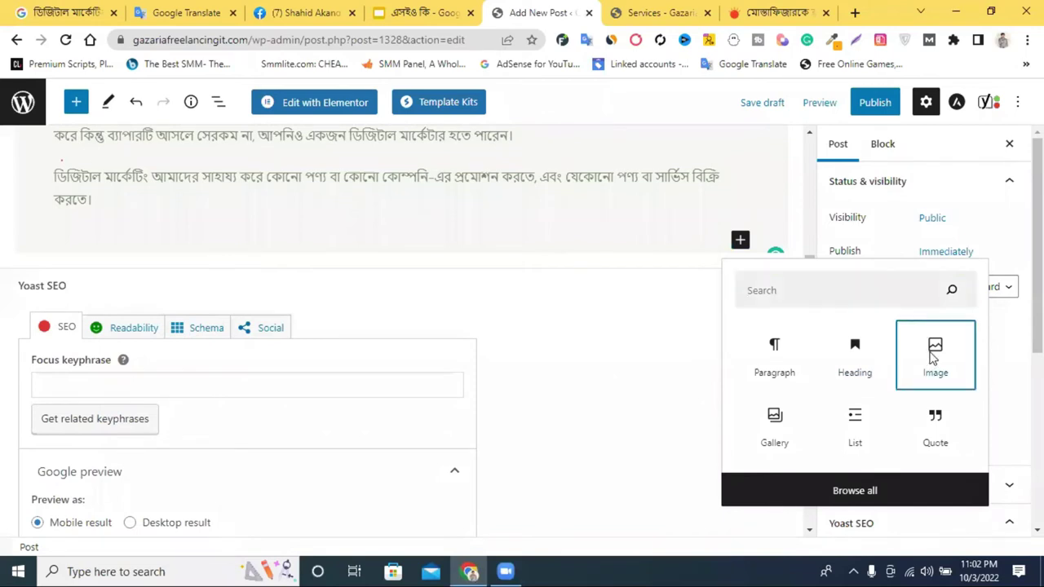
click(933, 355)
click(98, 341)
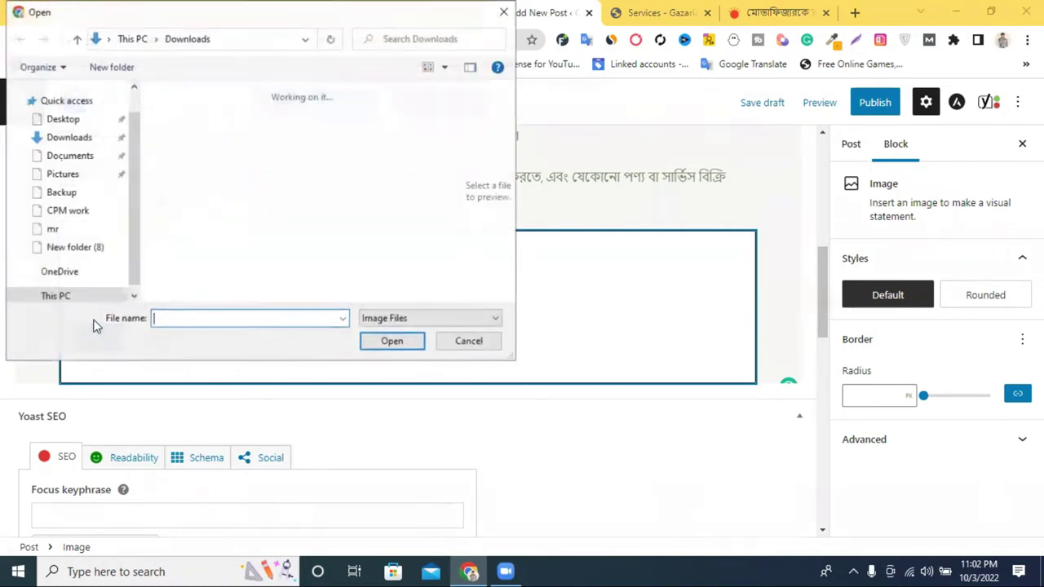
click(185, 140)
click(395, 342)
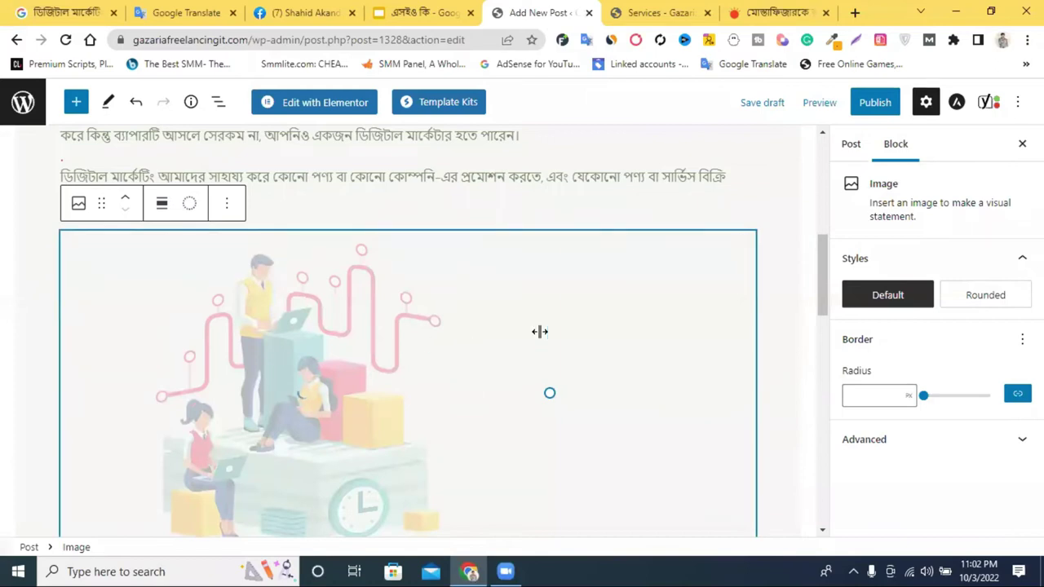
scroll(539, 331, down, 1)
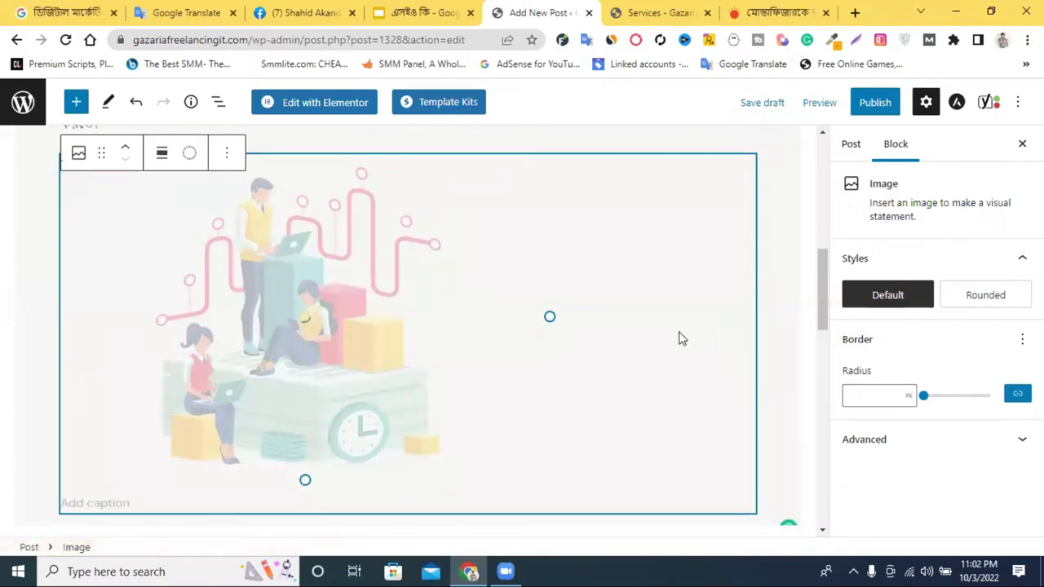
scroll(682, 339, down, 5)
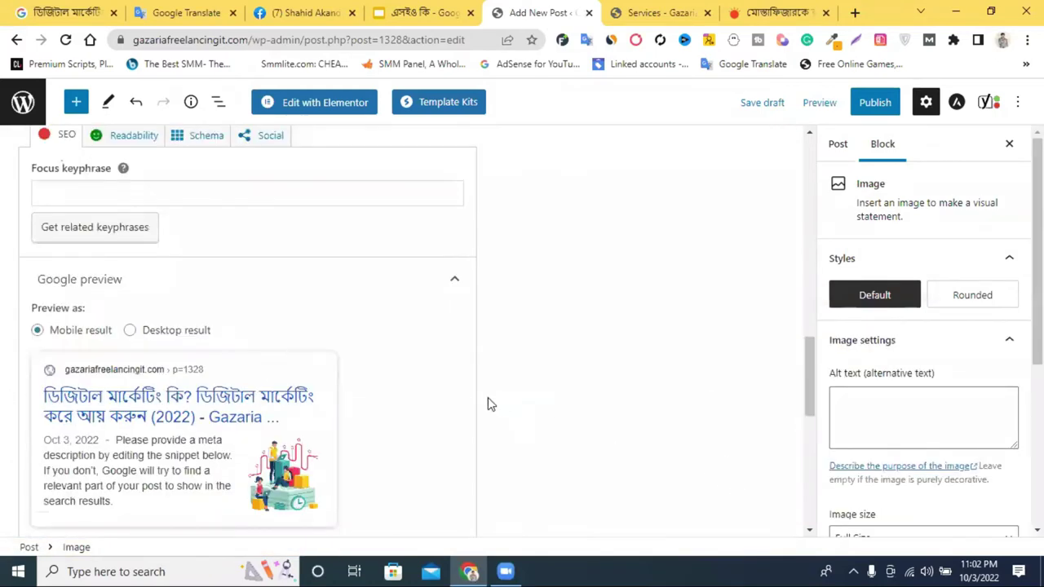
scroll(408, 412, down, 1)
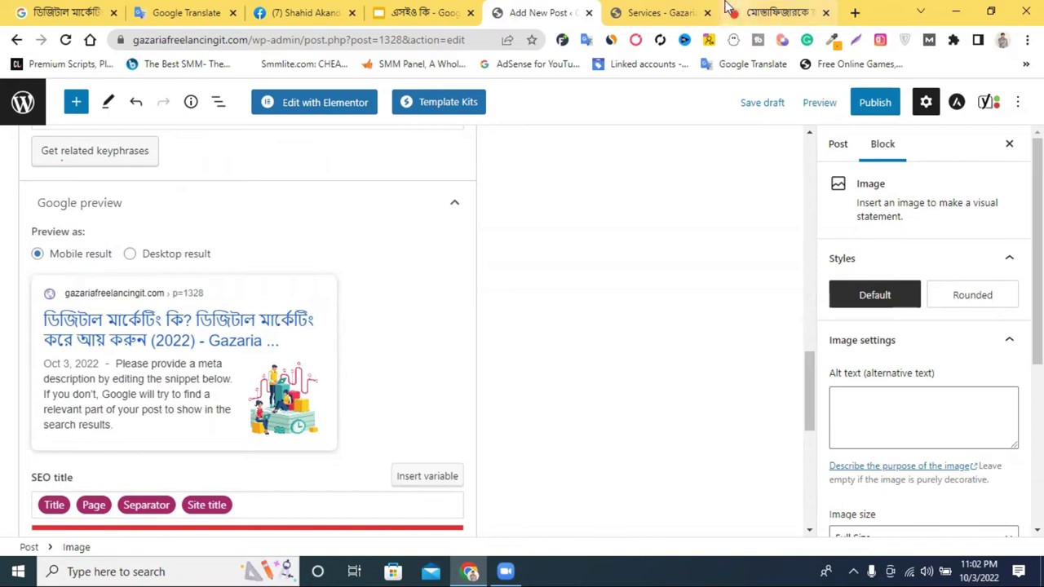
click(656, 12)
click(512, 8)
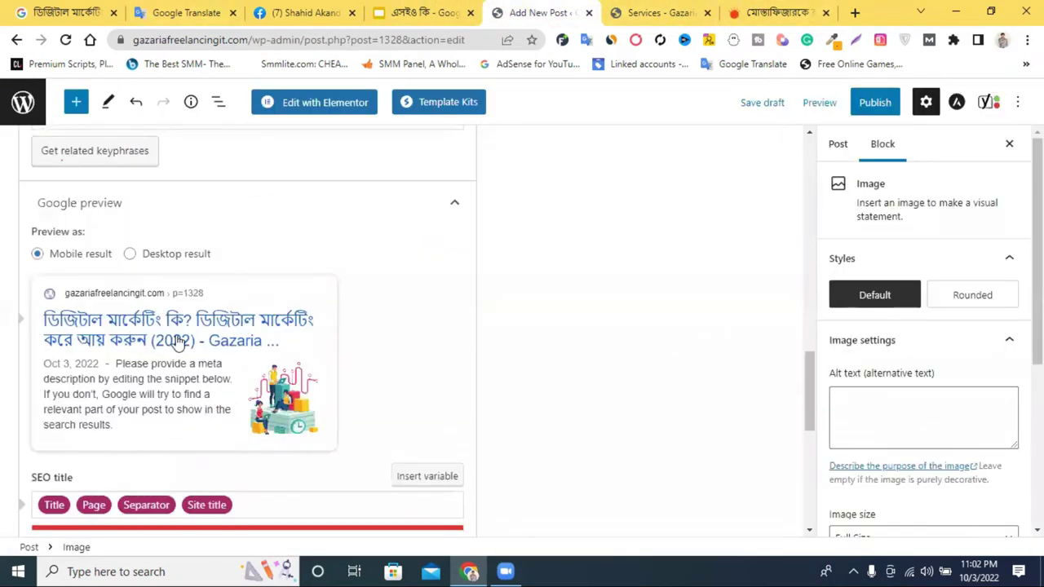
scroll(402, 371, down, 2)
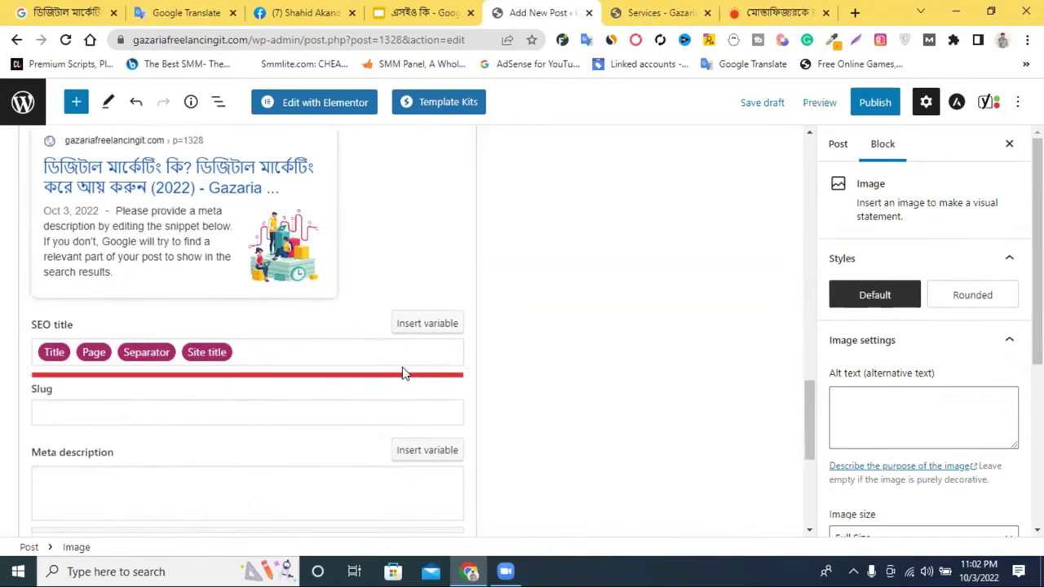
scroll(429, 371, up, 6)
scroll(427, 364, up, 3)
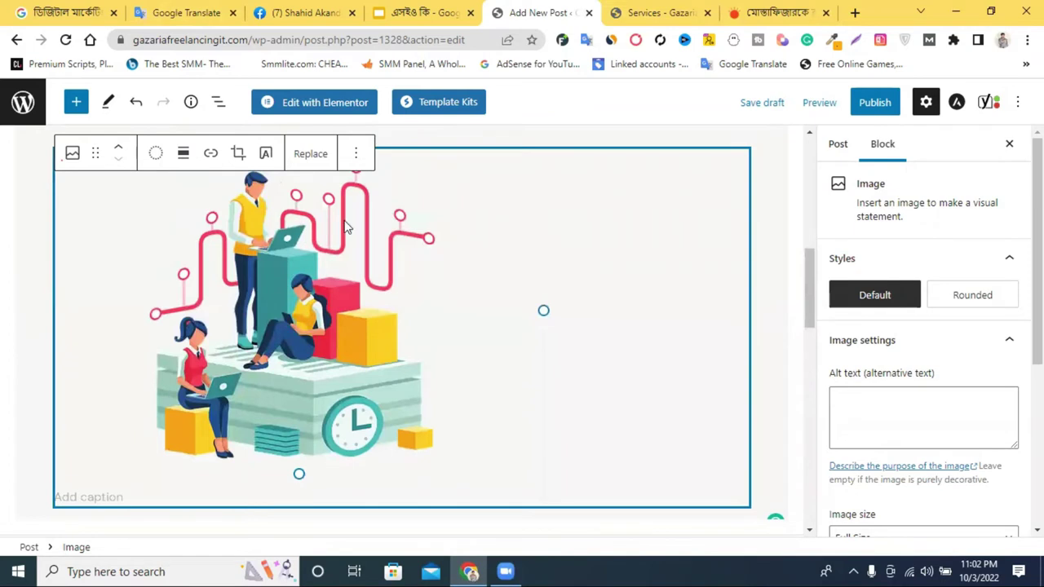
Step: Drag the image's right handle outward so the illustration nearly spans the content width
click(184, 155)
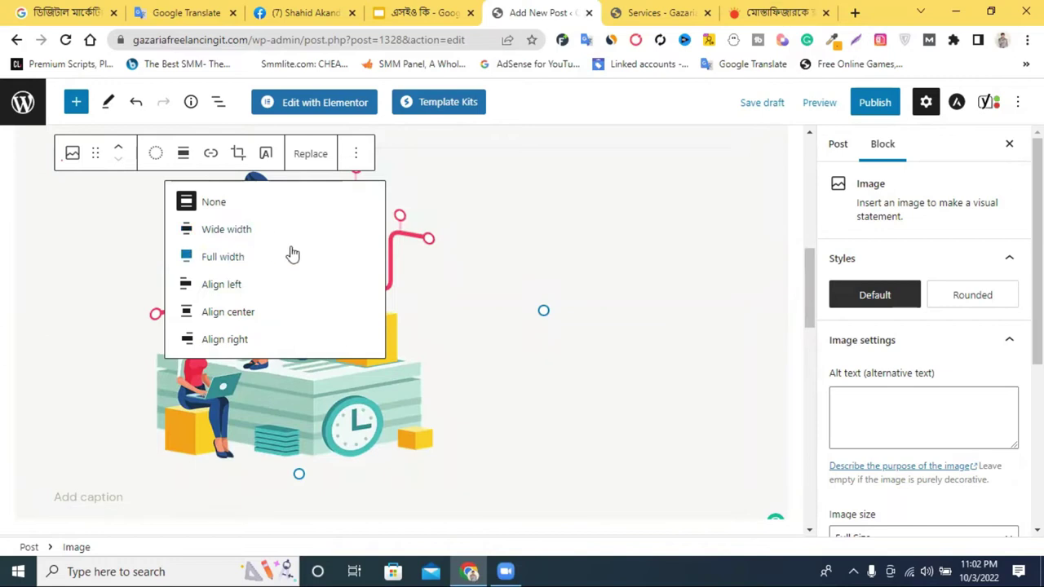
click(506, 251)
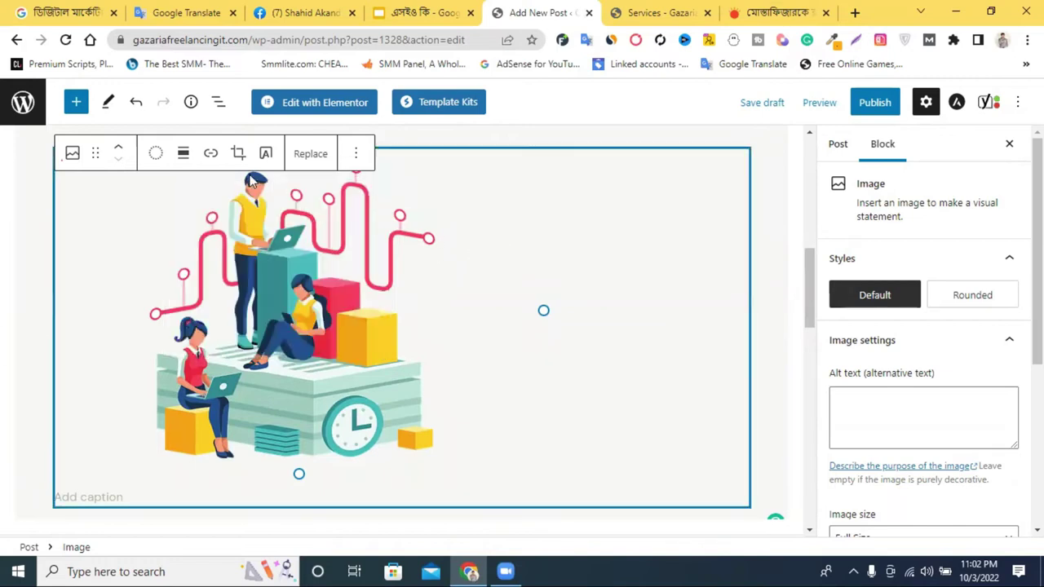
click(355, 157)
click(510, 276)
scroll(510, 276, up, 3)
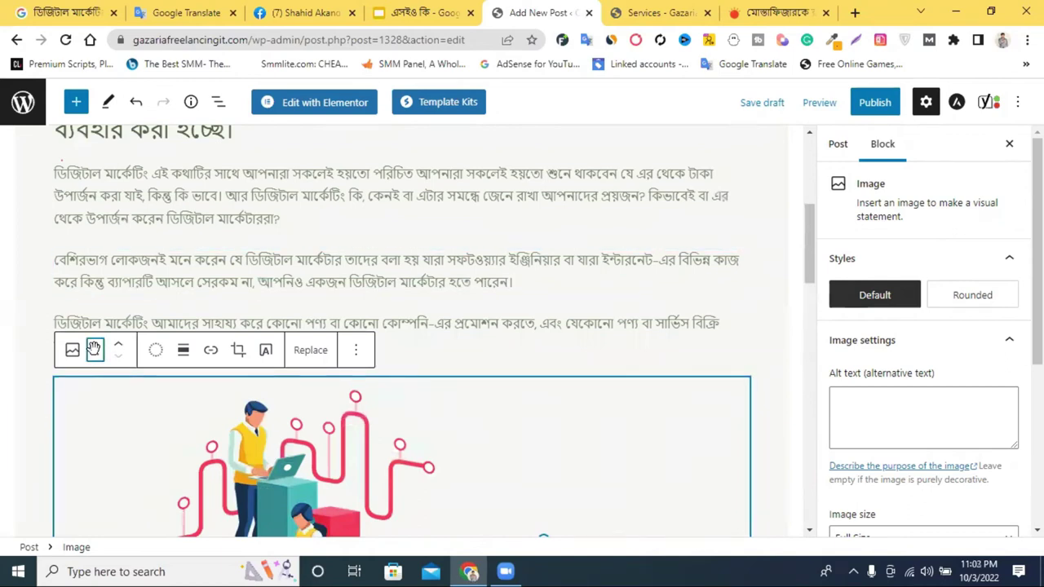
scroll(551, 415, down, 3)
drag(546, 310, 759, 334)
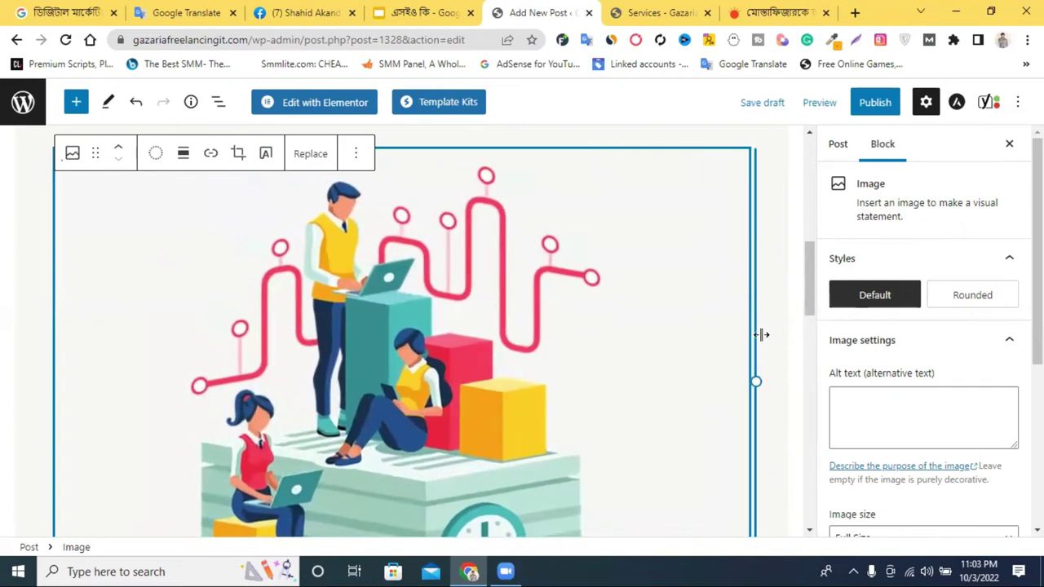
scroll(695, 347, down, 4)
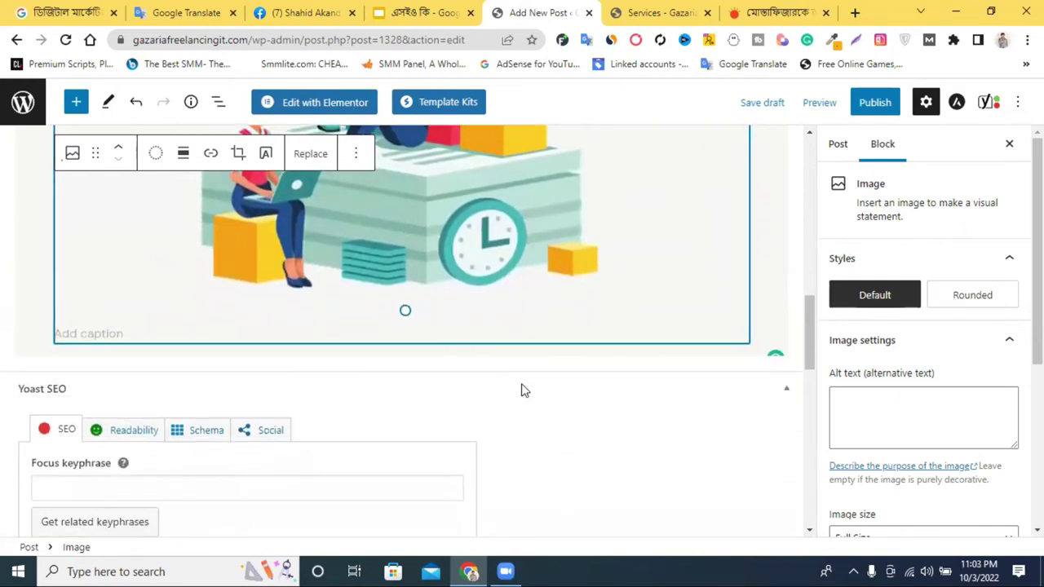
scroll(521, 389, up, 2)
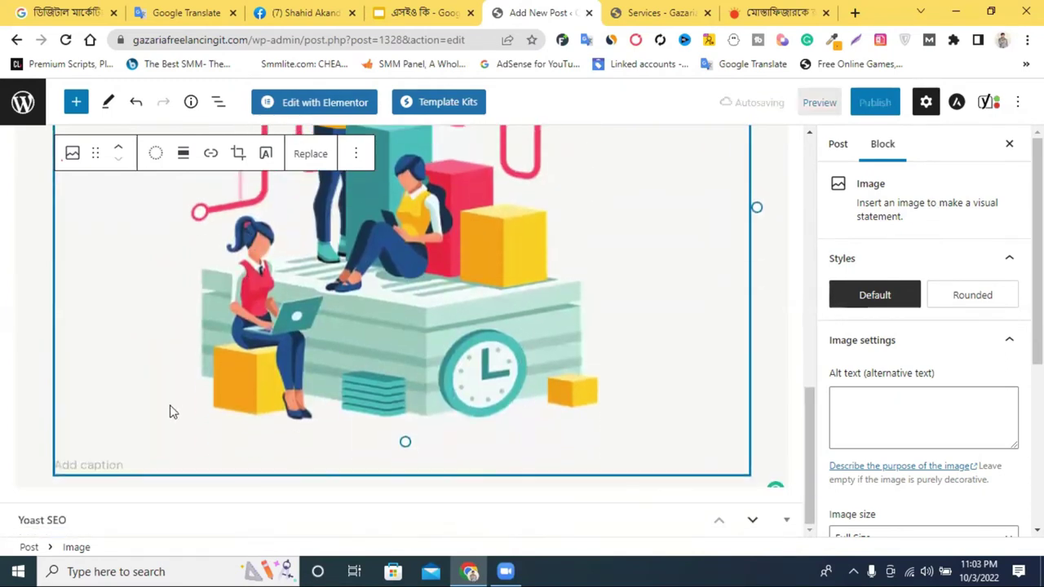
click(93, 464)
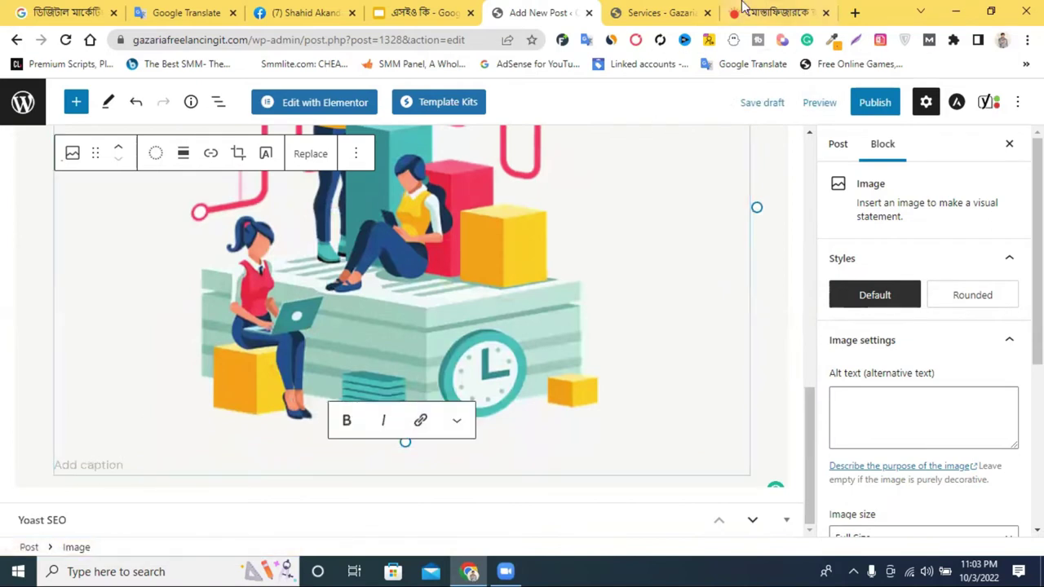
click(742, 10)
Step: Scroll down the Rangpur mayoral candidate article to the 'জেলা থেকে আরও পড়ুন' tags
scroll(277, 368, down, 5)
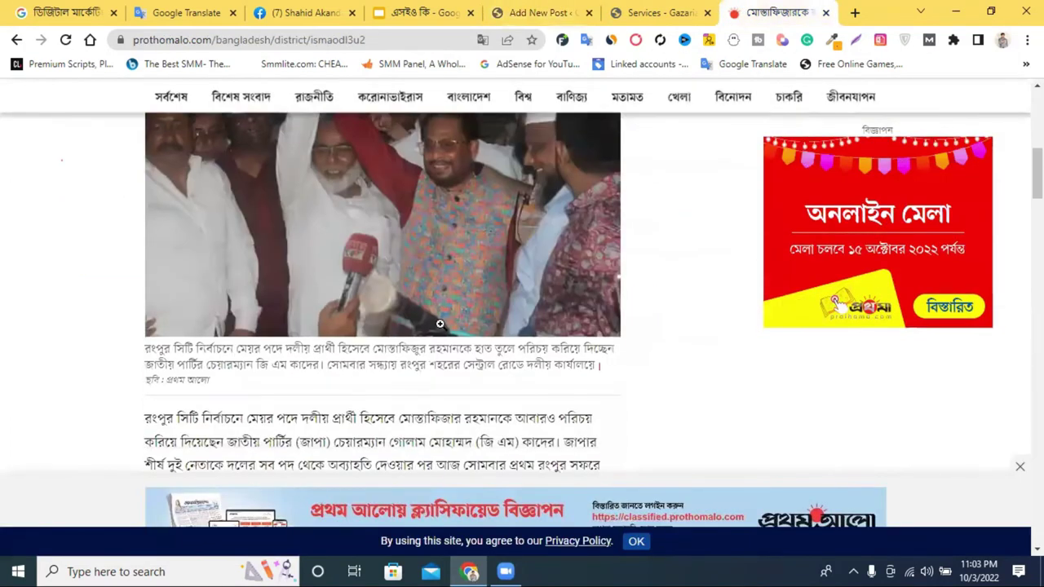
scroll(216, 341, down, 1)
scroll(131, 343, down, 10)
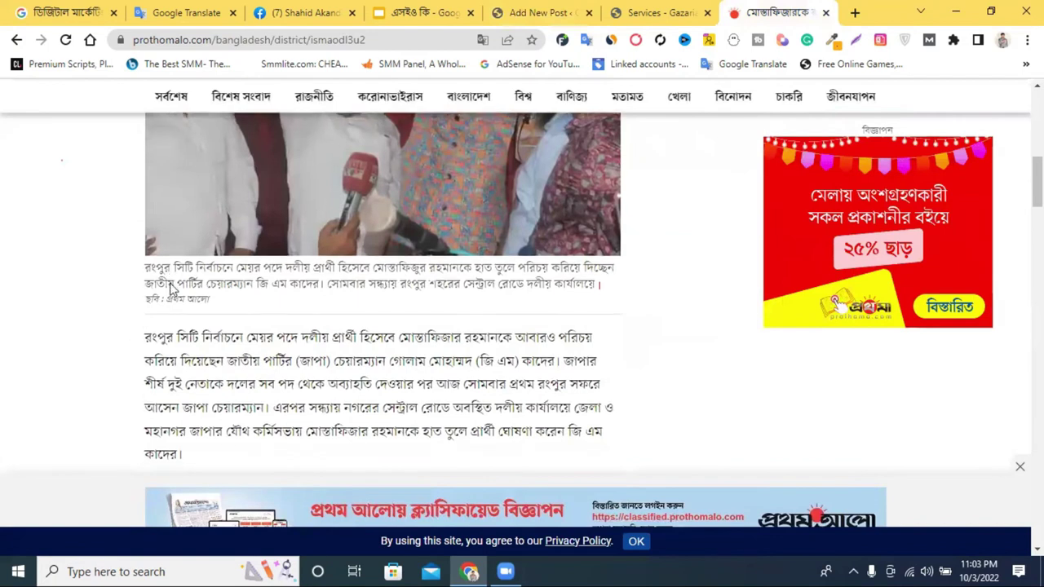
scroll(384, 302, down, 10)
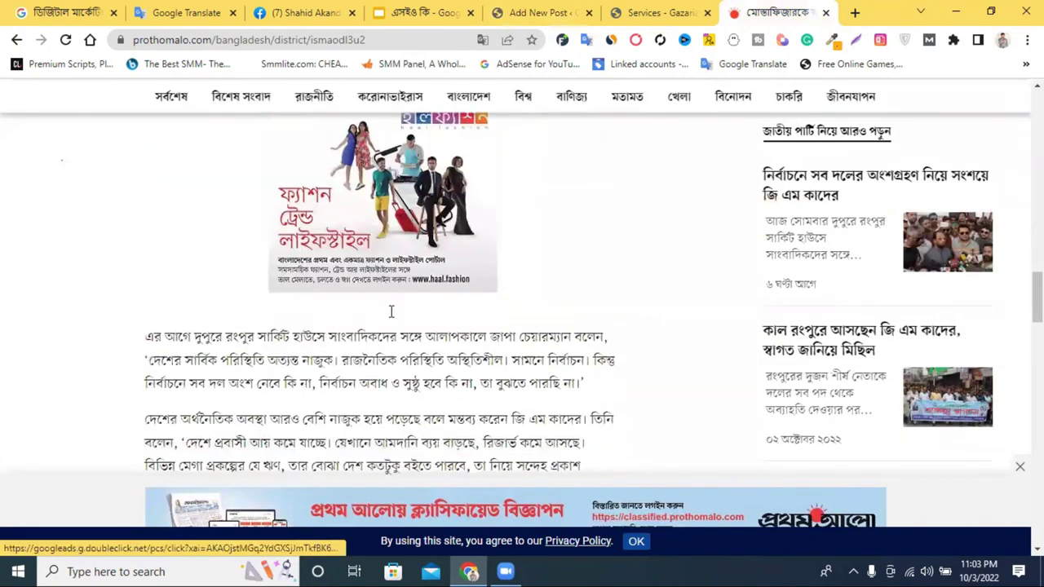
click(661, 12)
Step: Reselect the illustration and drag its bottom handle up to make it smaller
click(538, 12)
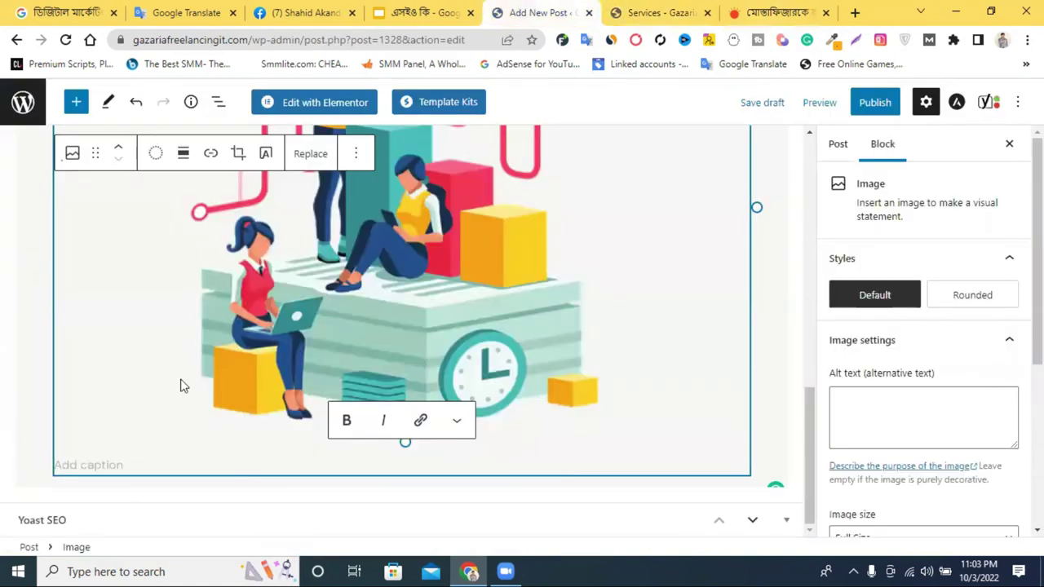
click(765, 308)
scroll(623, 349, up, 5)
scroll(611, 358, up, 1)
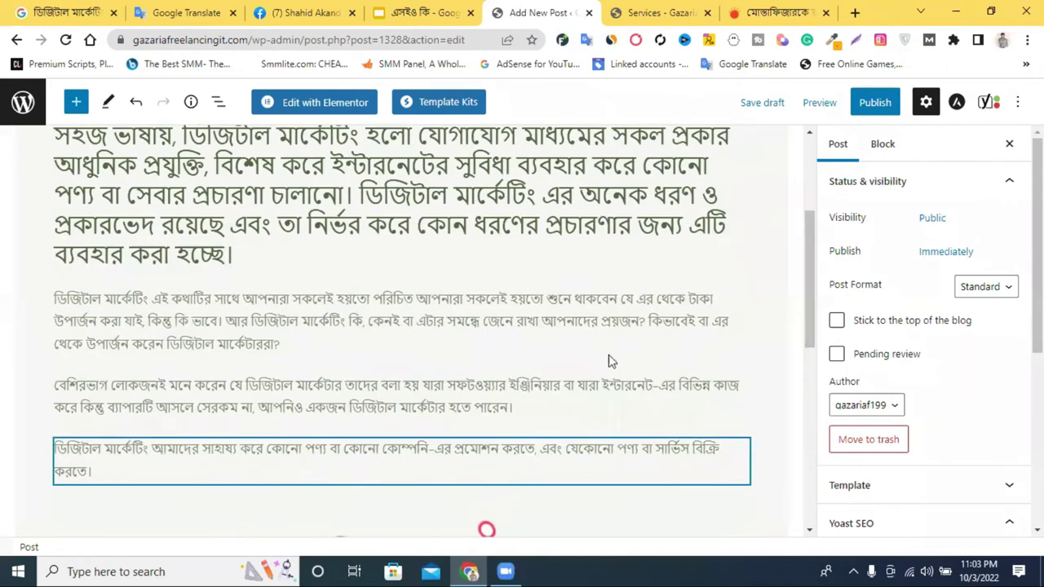
scroll(231, 387, down, 5)
click(230, 387)
scroll(77, 482, down, 1)
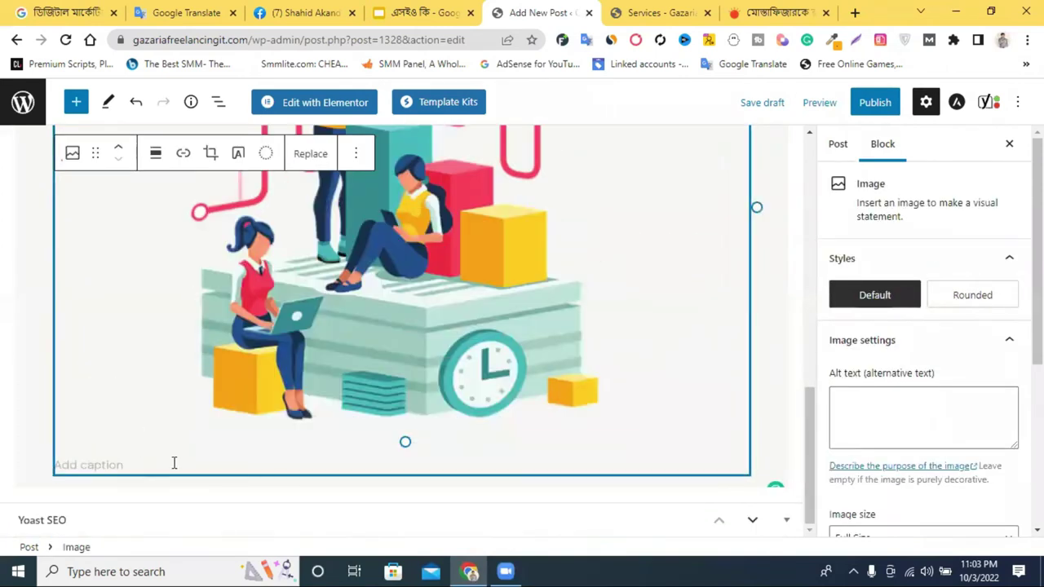
drag(405, 441, 408, 219)
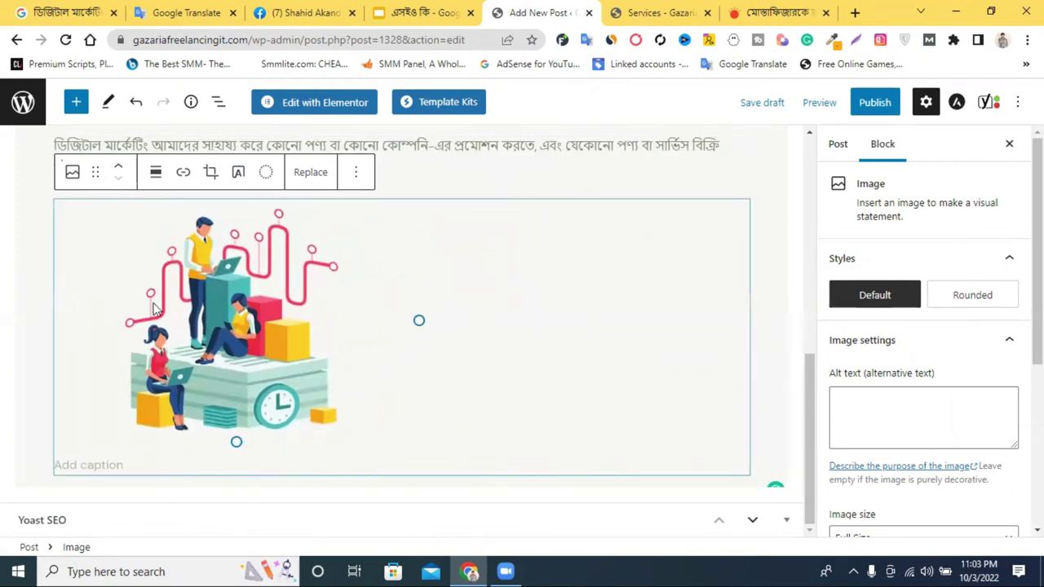
Step: Try the image's Options, Replace, Duotone and Add text tools, undoing the cover conversion
click(359, 173)
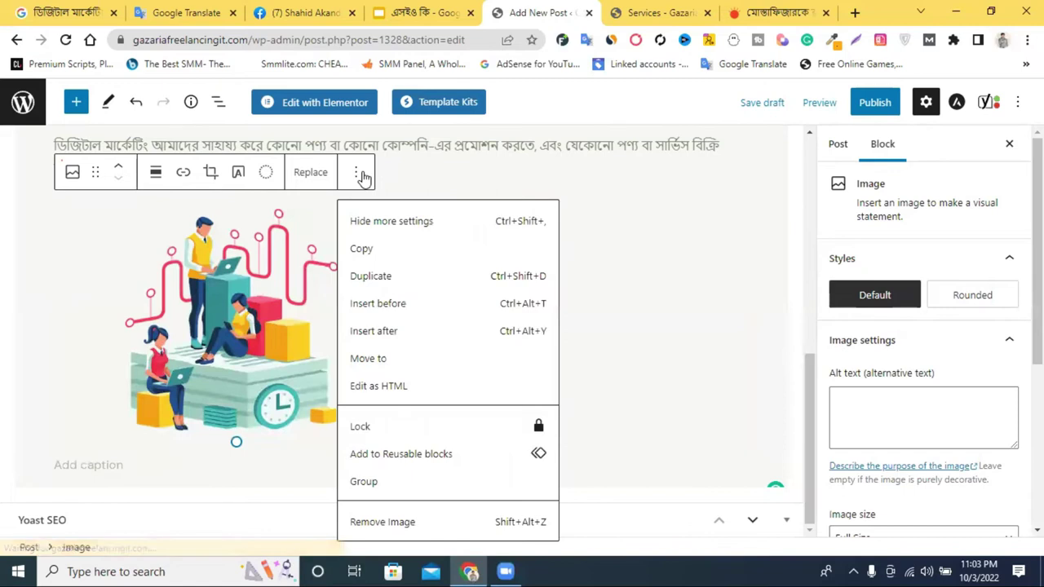
click(310, 173)
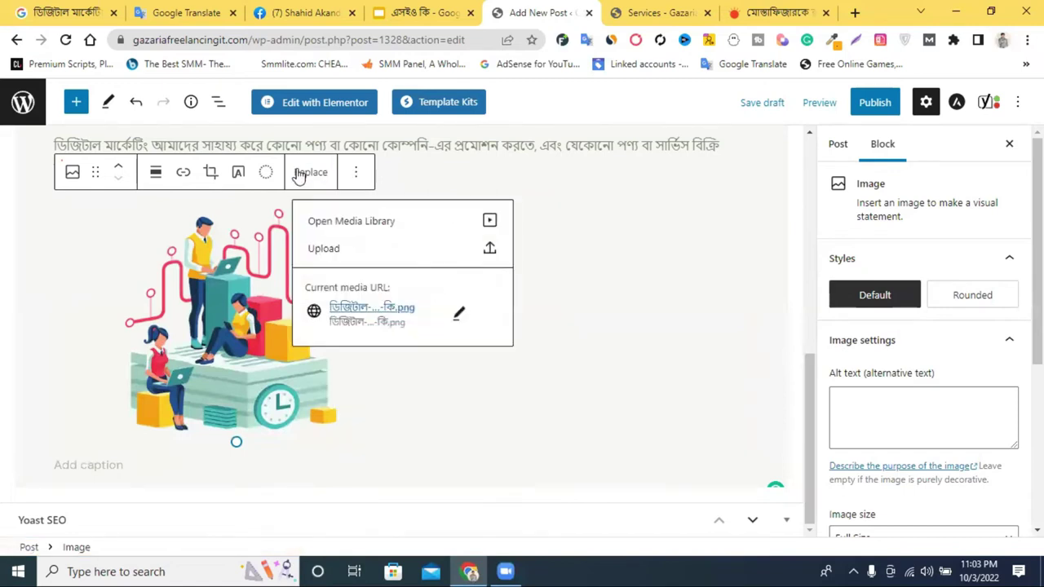
click(266, 175)
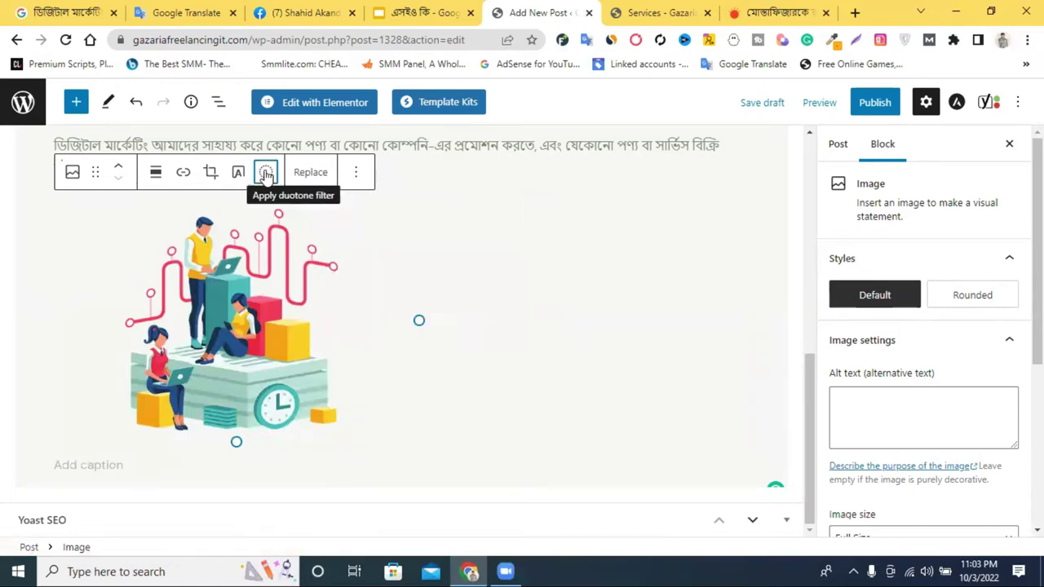
click(258, 175)
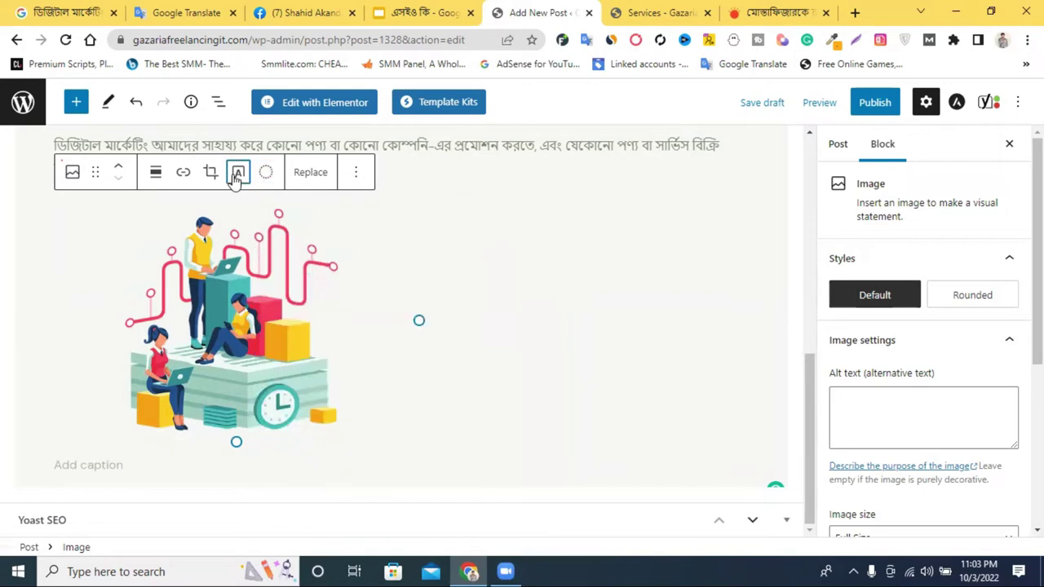
click(237, 173)
click(475, 349)
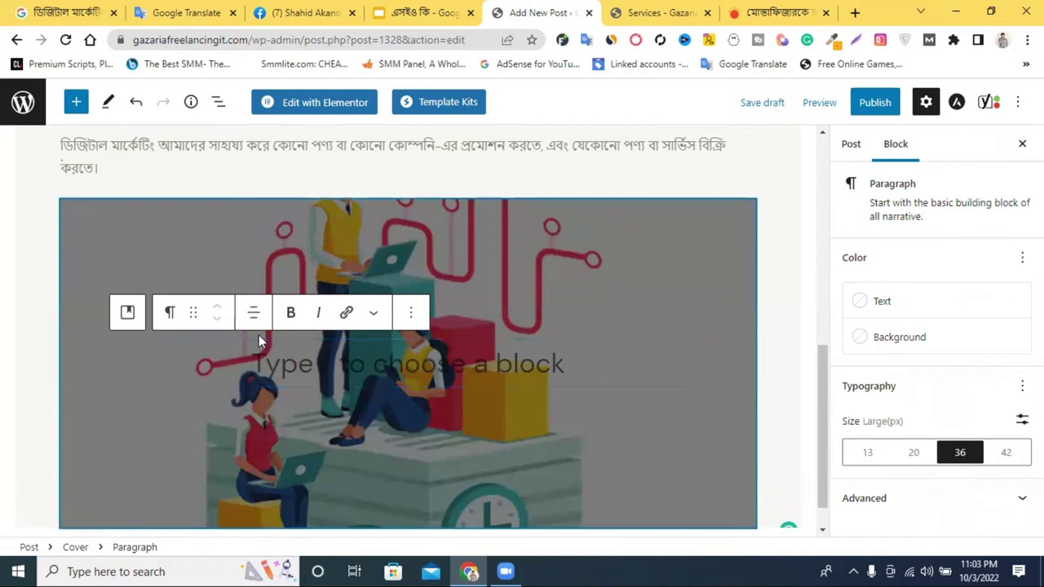
key(ctrl+z)
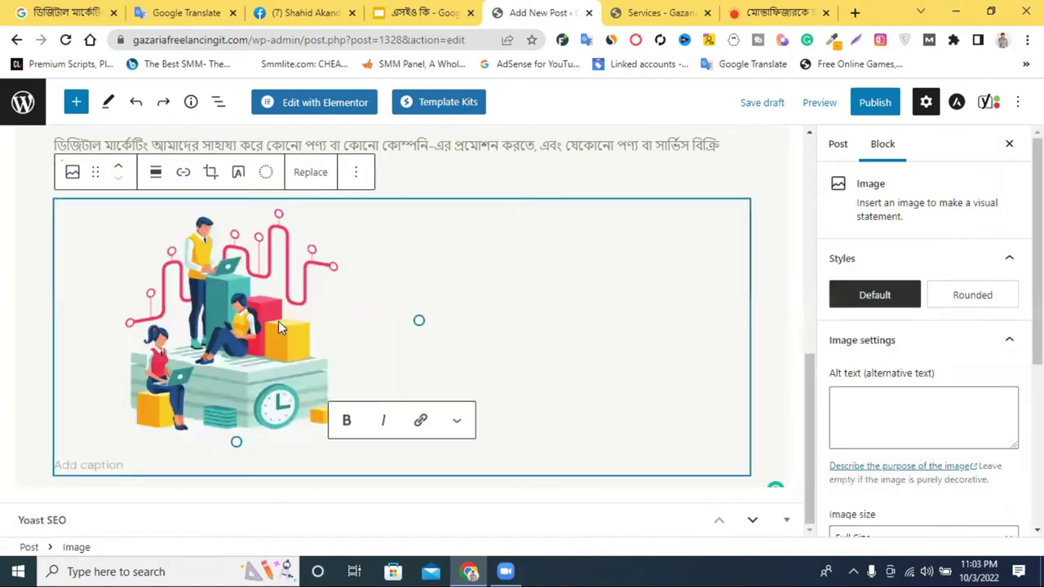
Step: Center-align the illustration in the post
click(156, 173)
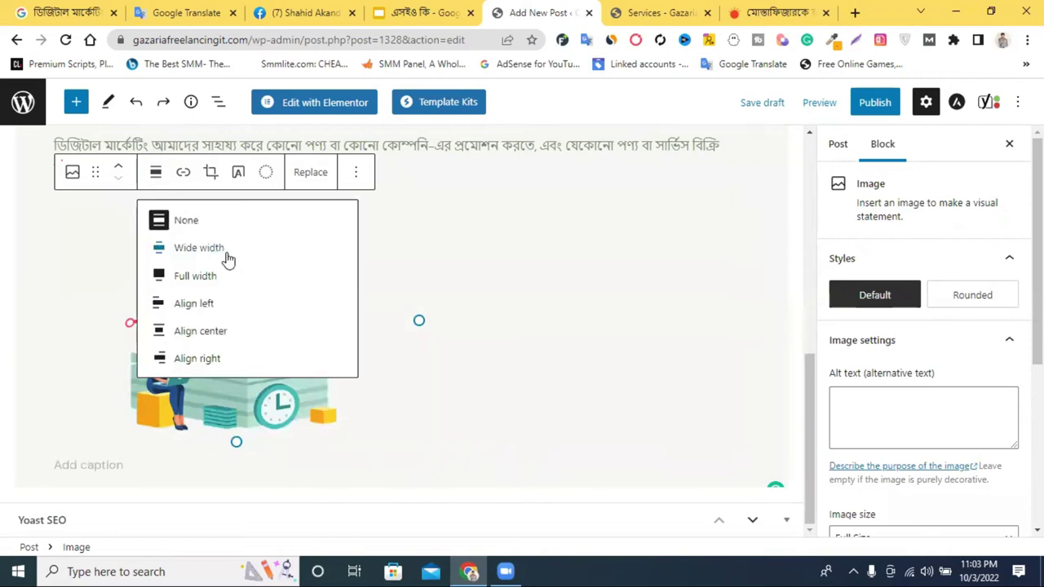
click(226, 342)
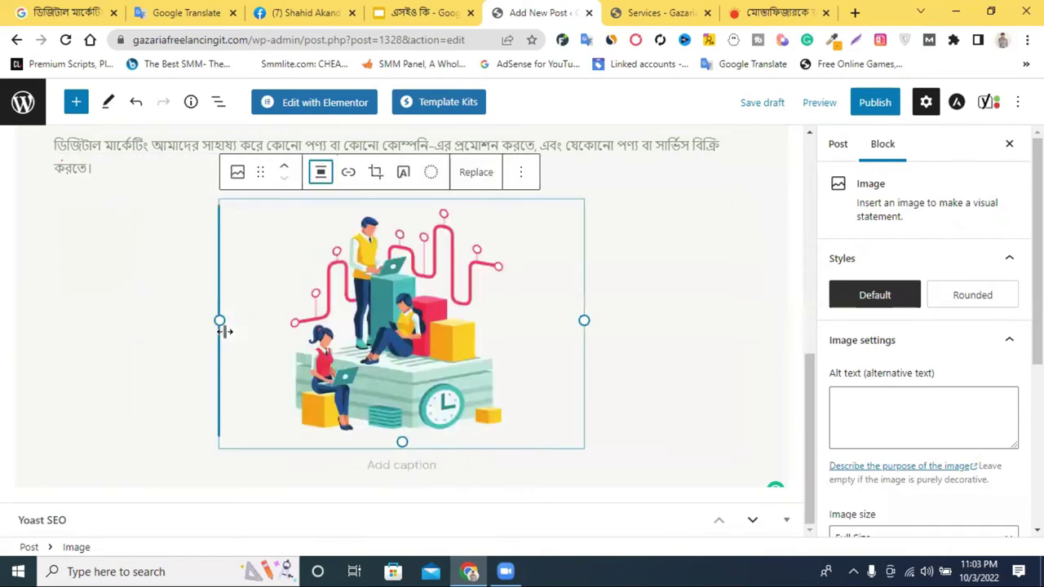
click(683, 340)
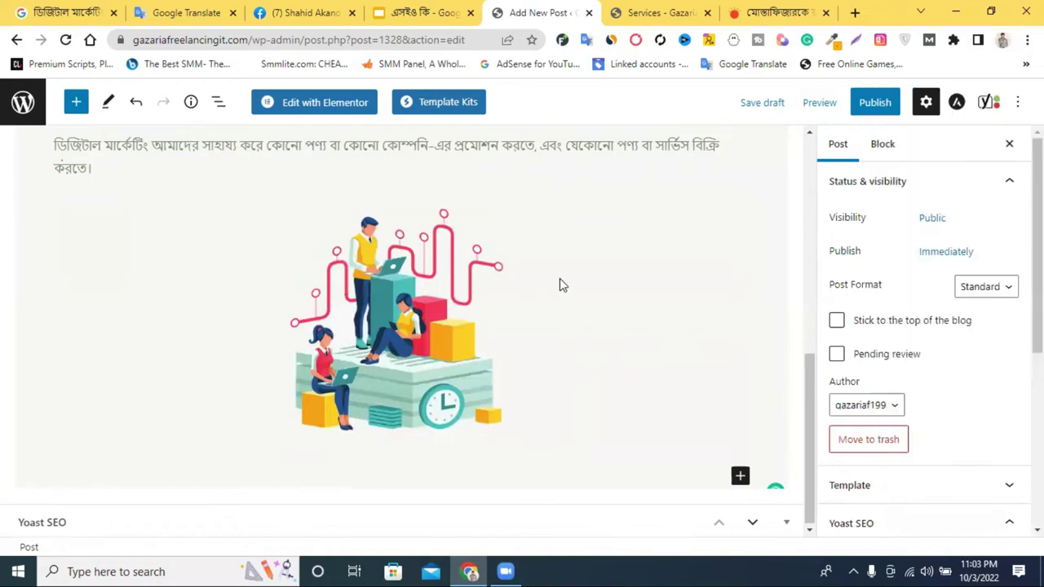
Step: Review the post from its title down to the Yoast SEO box
scroll(490, 289, up, 5)
scroll(489, 289, up, 3)
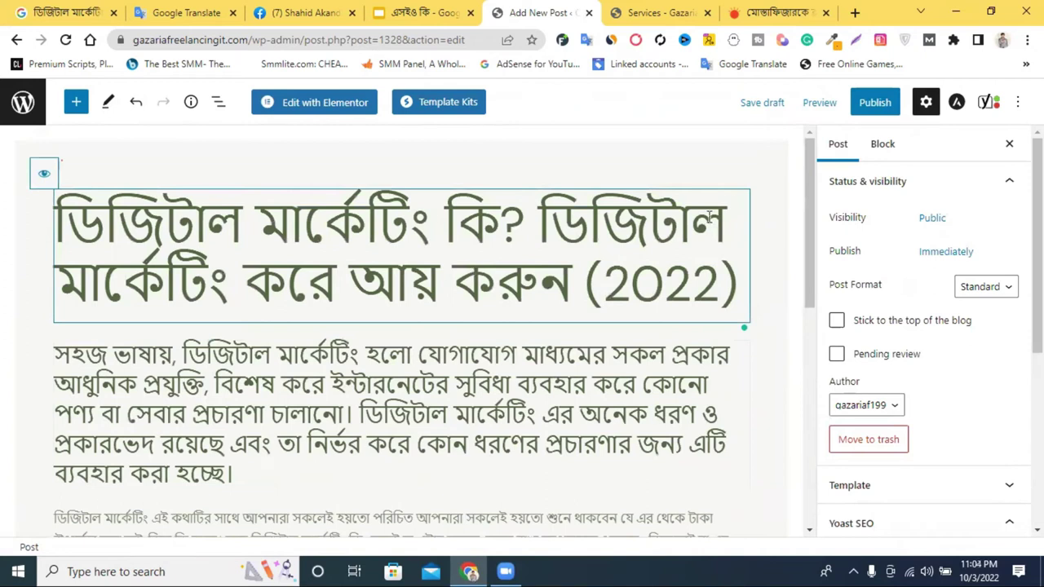
triple_click(583, 250)
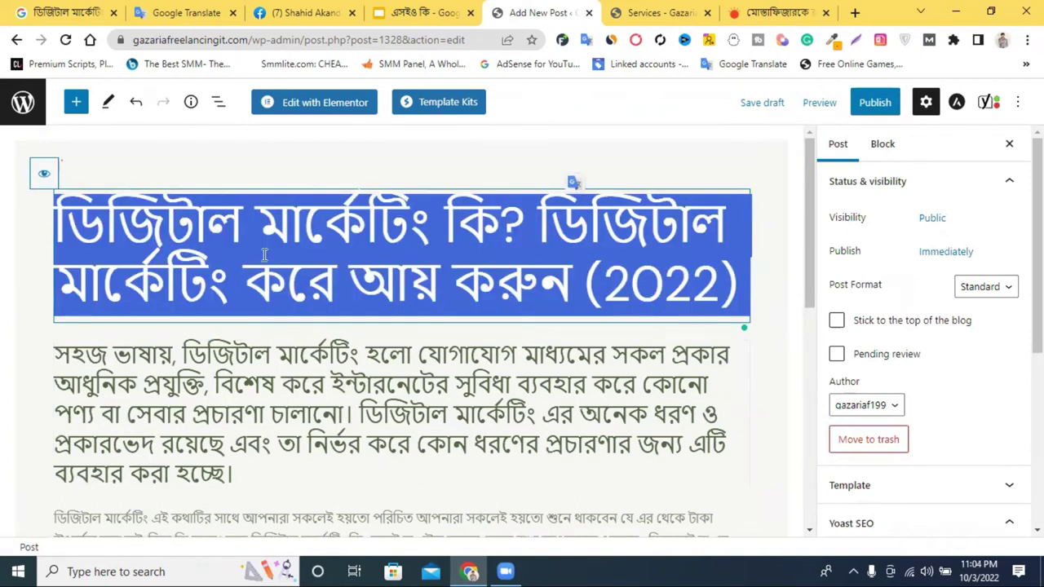
scroll(366, 278, down, 10)
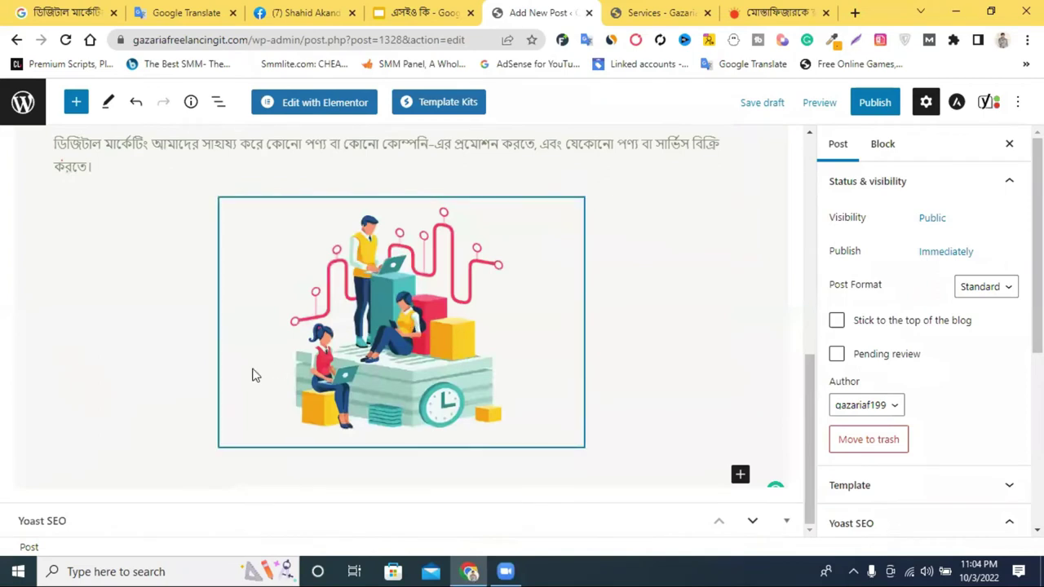
scroll(857, 408, down, 2)
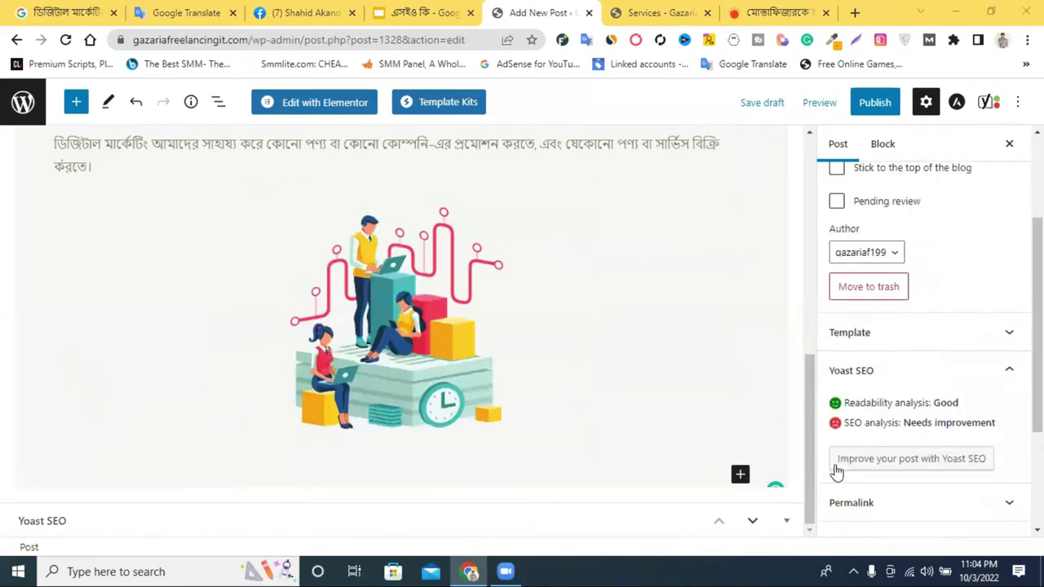
scroll(540, 401, up, 5)
scroll(540, 401, down, 5)
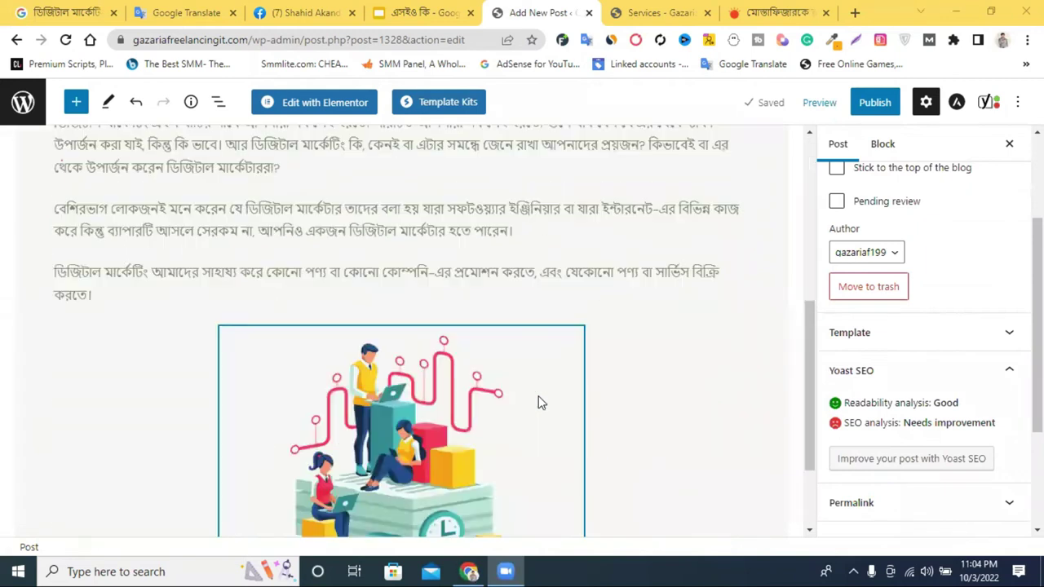
scroll(538, 402, up, 5)
scroll(536, 397, down, 5)
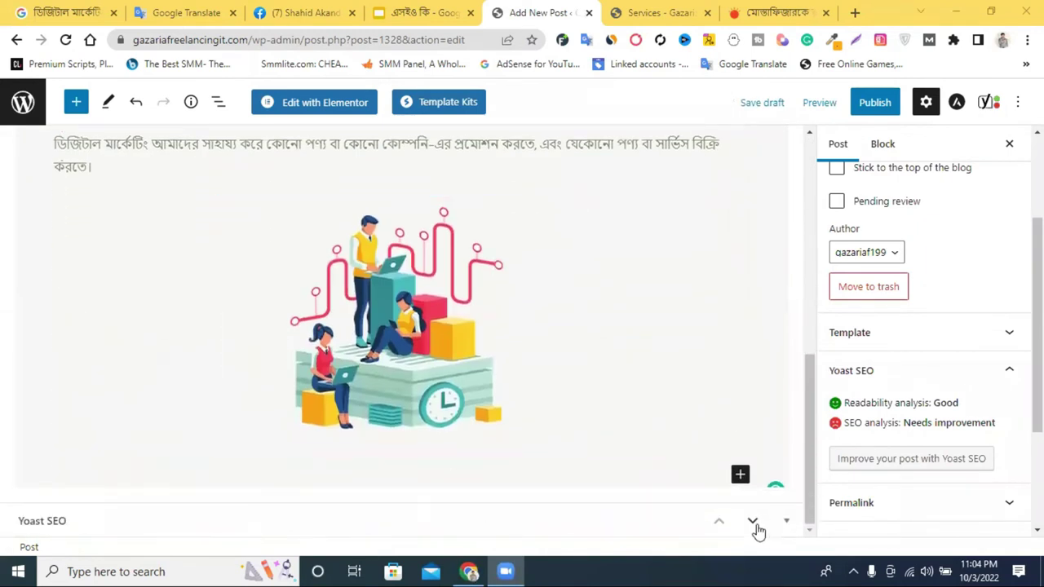
Step: Move the Yoast SEO box down and back, then open the pre-publish check
click(757, 531)
click(720, 525)
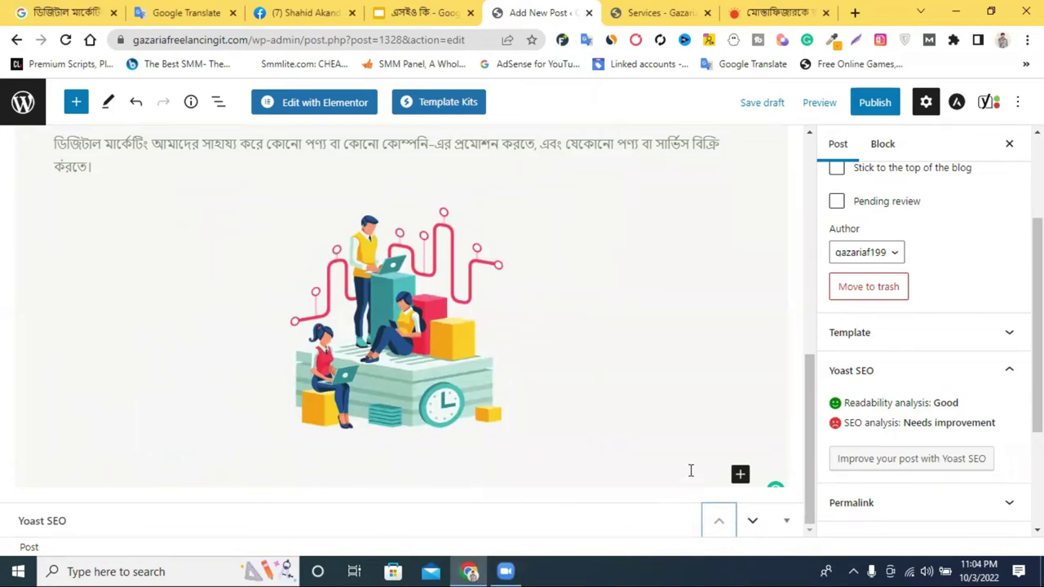
scroll(913, 367, down, 3)
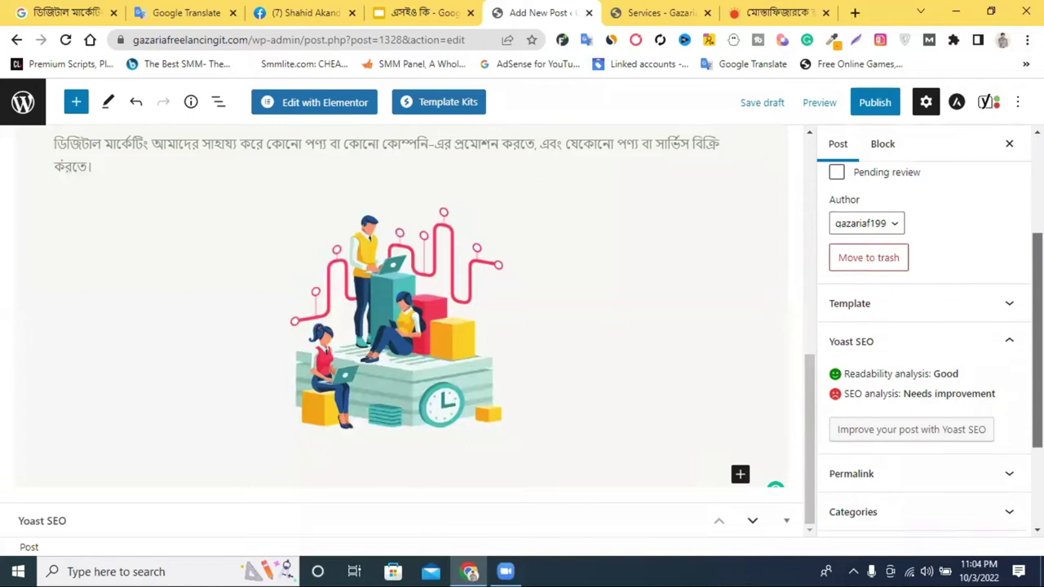
click(751, 526)
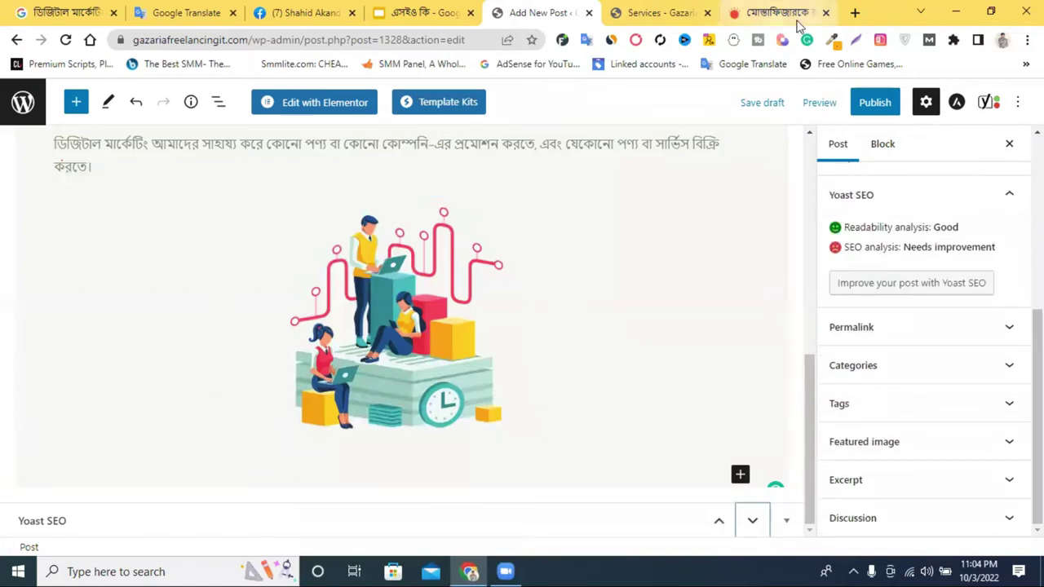
click(875, 104)
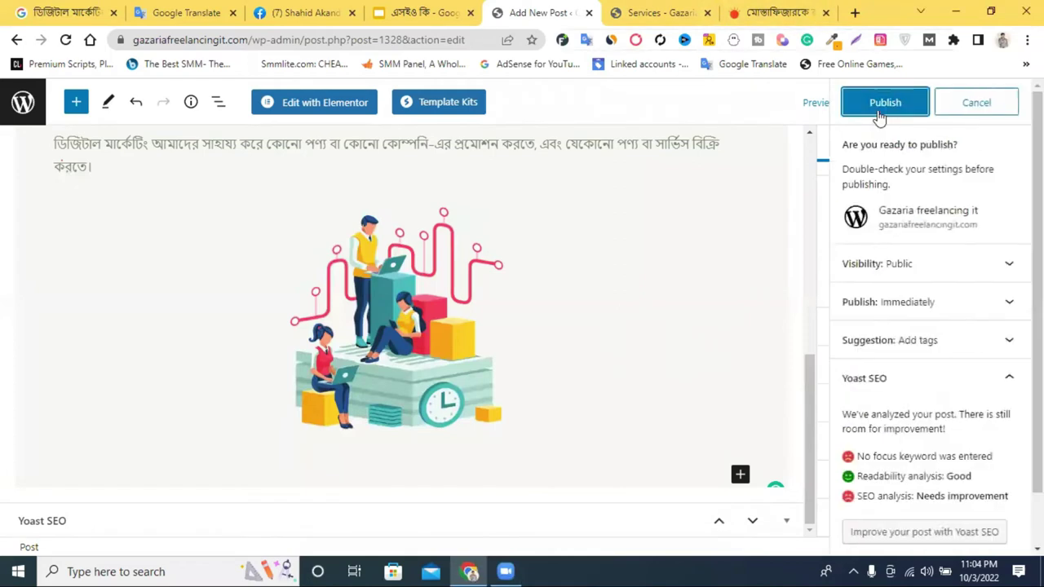
Step: Confirm publishing the post and move the Yoast SEO box back to the top
click(871, 114)
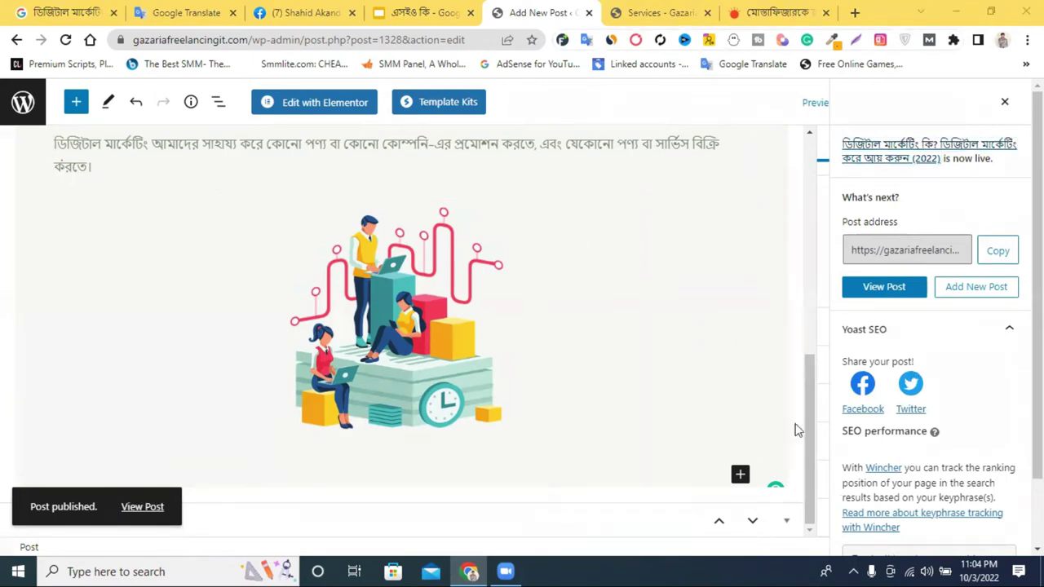
click(439, 350)
click(720, 523)
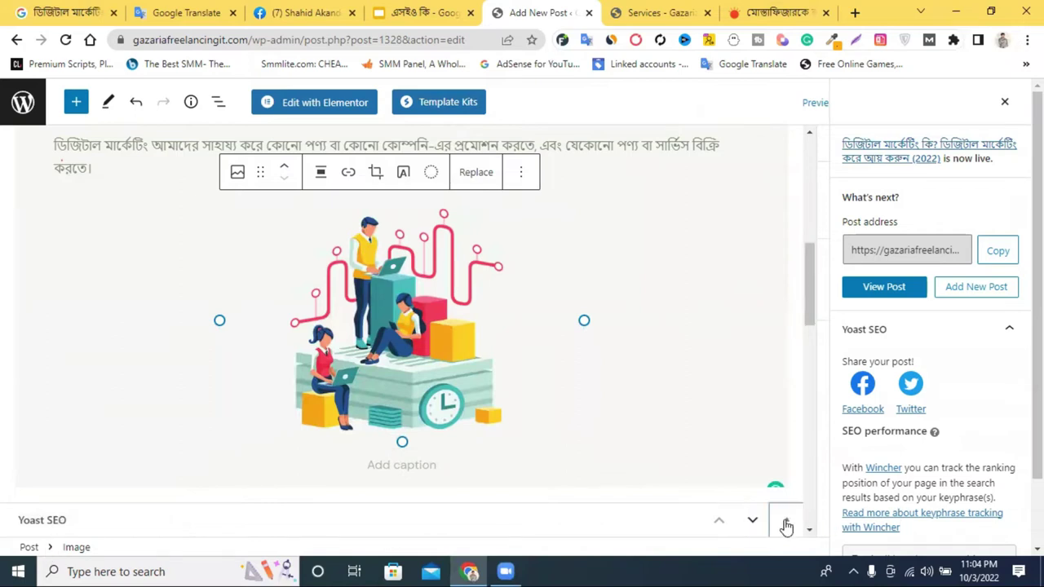
click(718, 523)
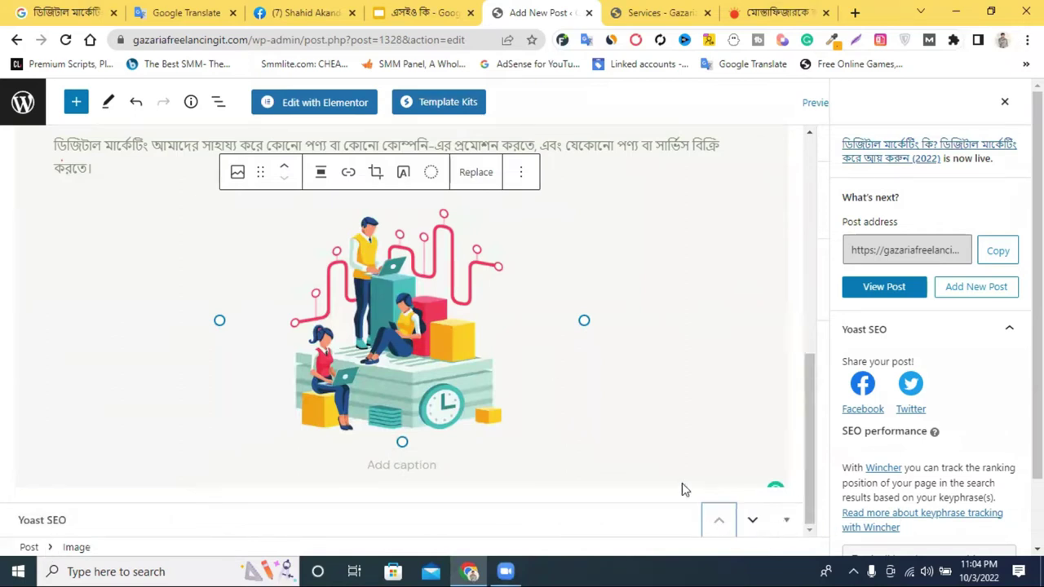
scroll(548, 362, up, 5)
scroll(547, 362, down, 5)
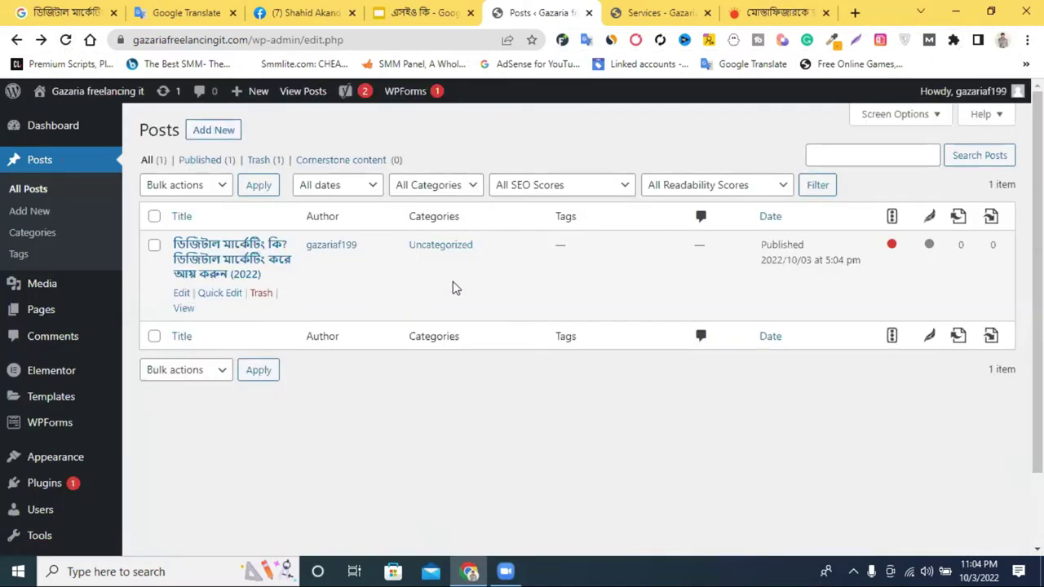
Step: Open the published post via Edit in All Posts and expand its Yoast SEO box
click(181, 294)
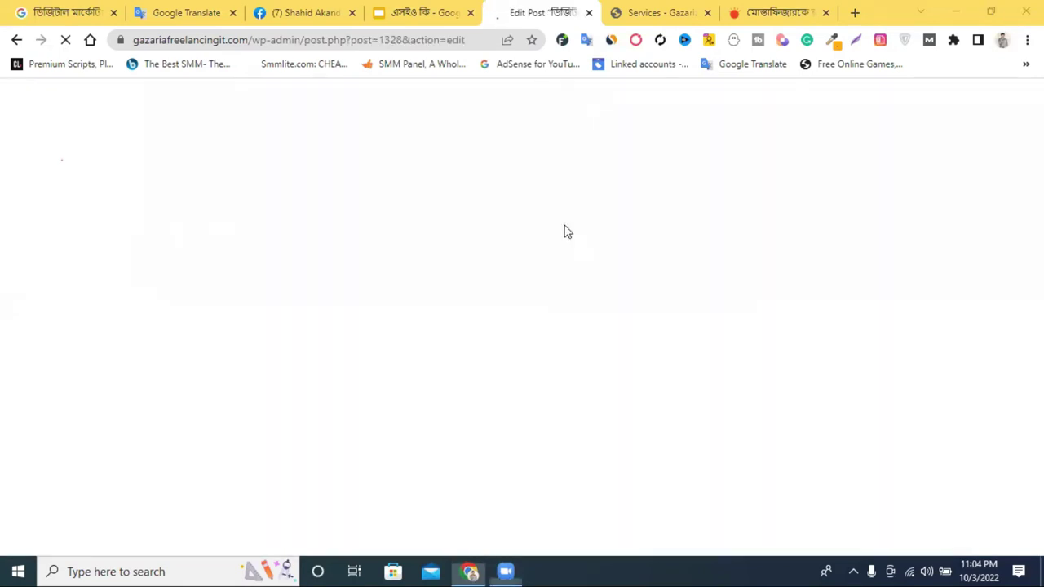
scroll(569, 326, down, 7)
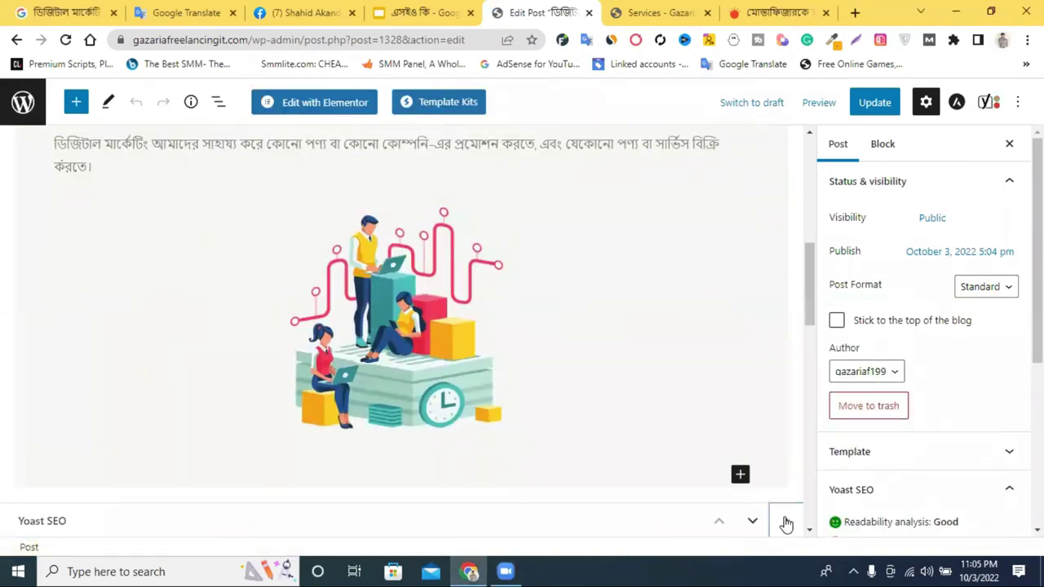
click(786, 523)
scroll(708, 501, down, 6)
scroll(708, 502, up, 4)
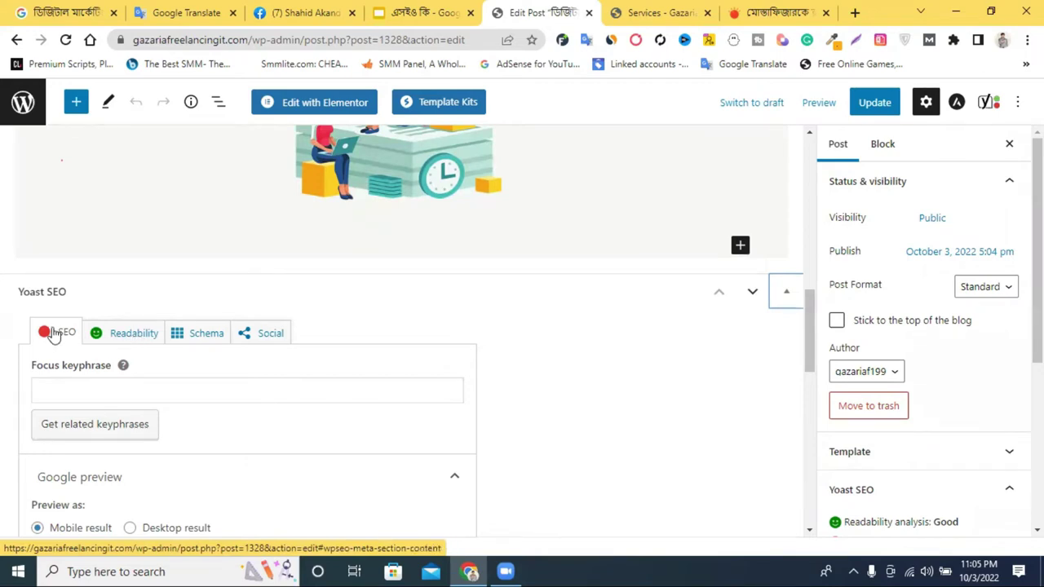
Step: Paste ডিজিটাল মার্কেটিং কি into the Yoast Focus keyphrase field
click(74, 383)
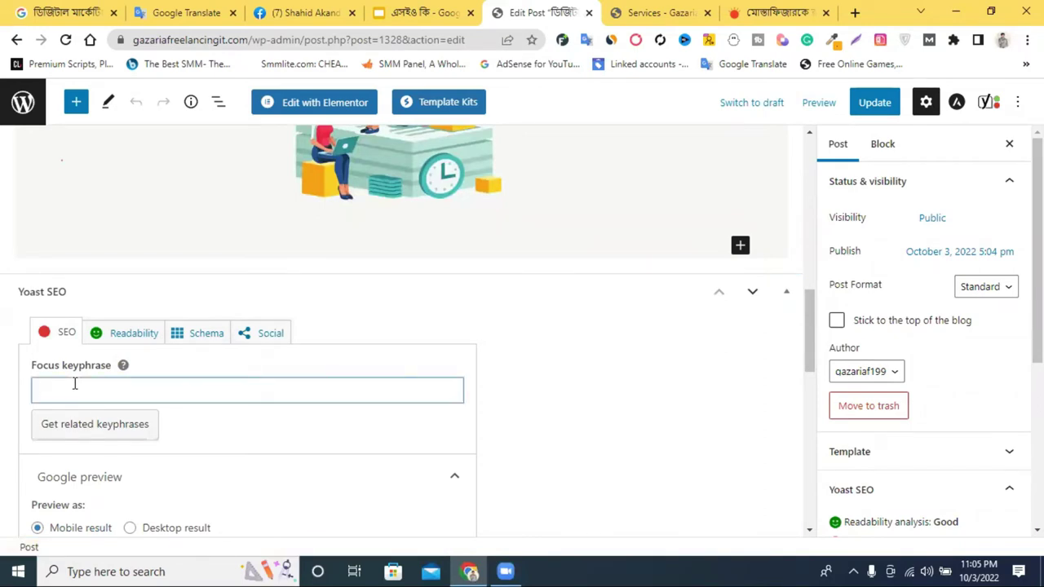
scroll(224, 400, down, 2)
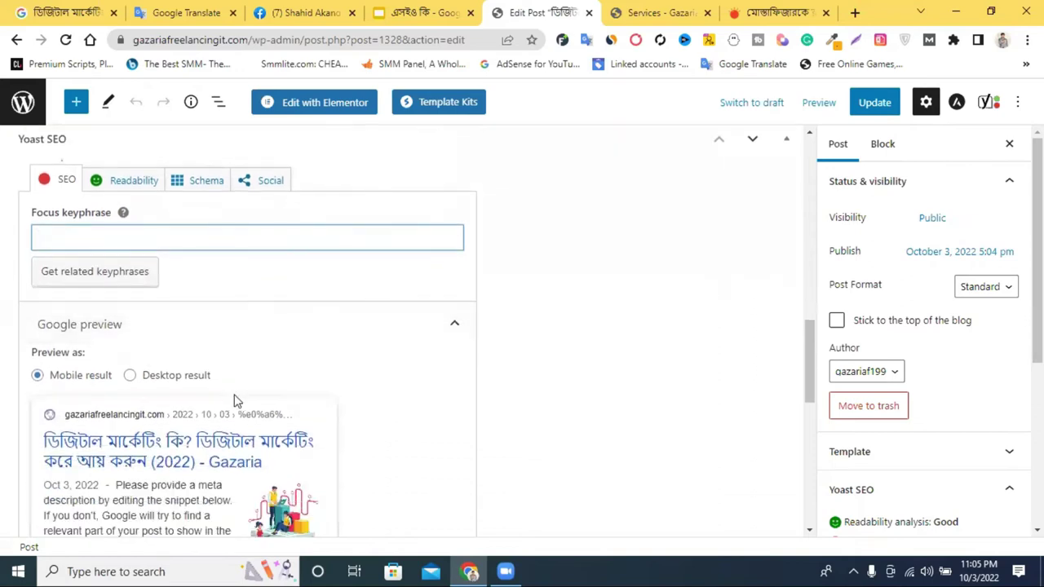
right_click(103, 234)
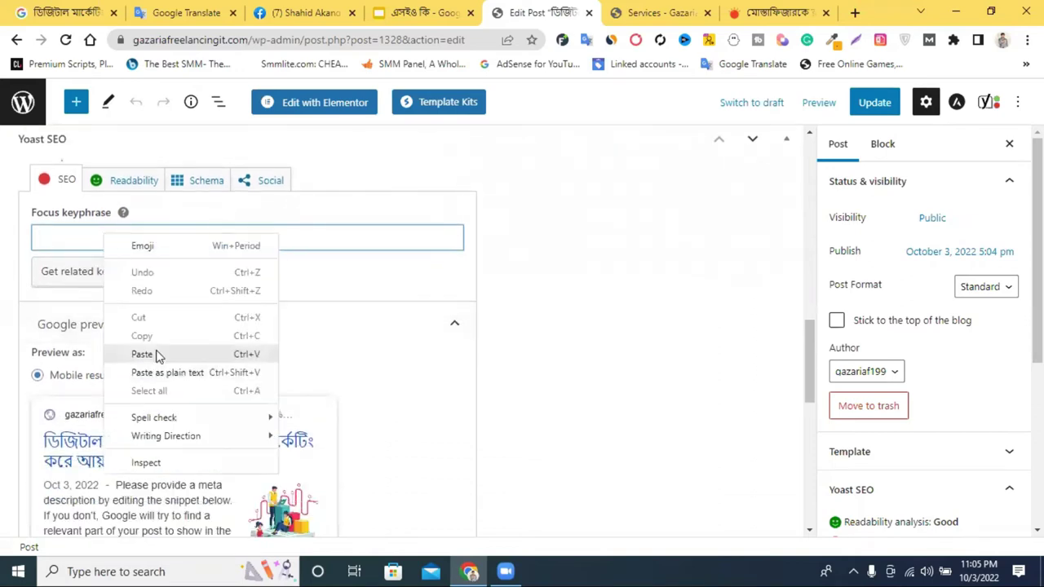
click(157, 355)
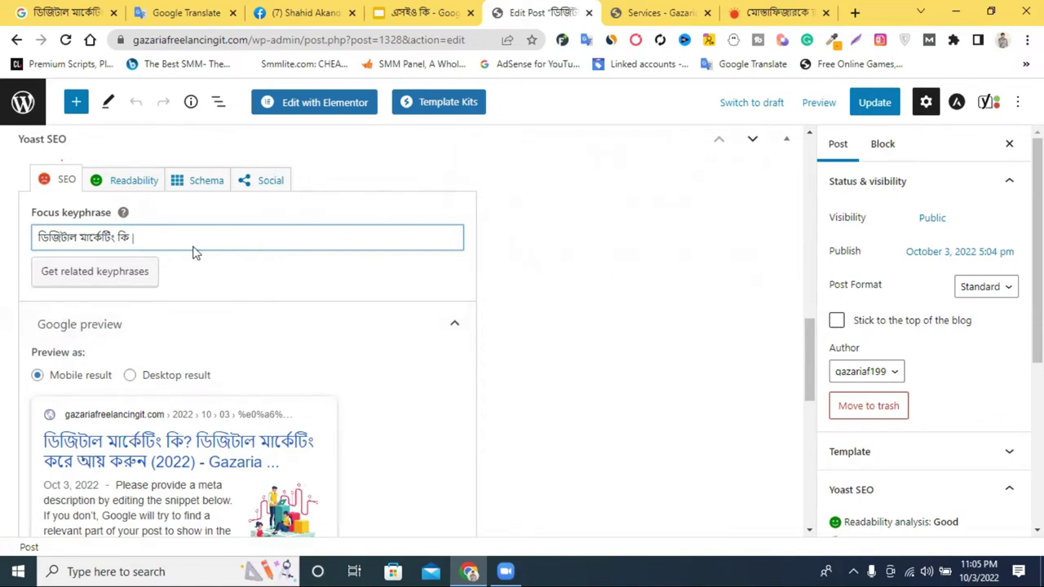
Step: Append copied title words to the keyphrase, then delete them so it reads ডিজিটাল মার্কেটিং কি
scroll(193, 252, up, 15)
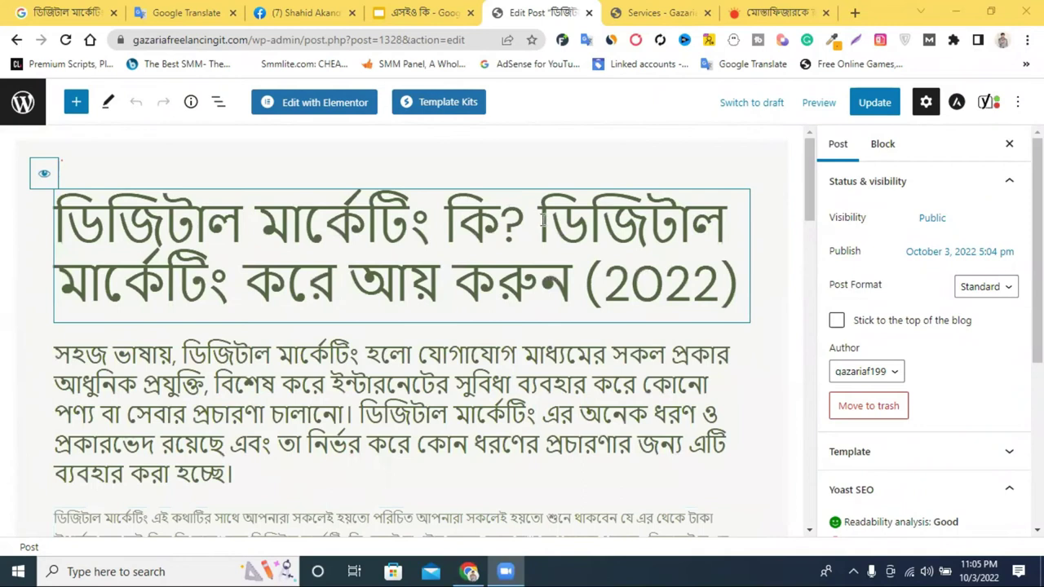
drag(540, 219, 561, 277)
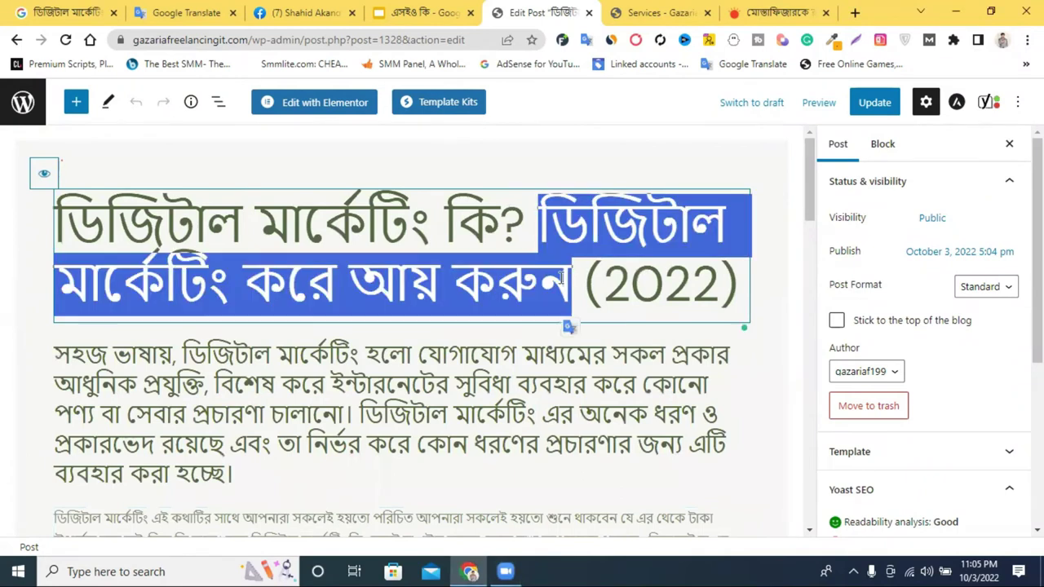
right_click(560, 278)
click(640, 333)
scroll(26, 334, down, 10)
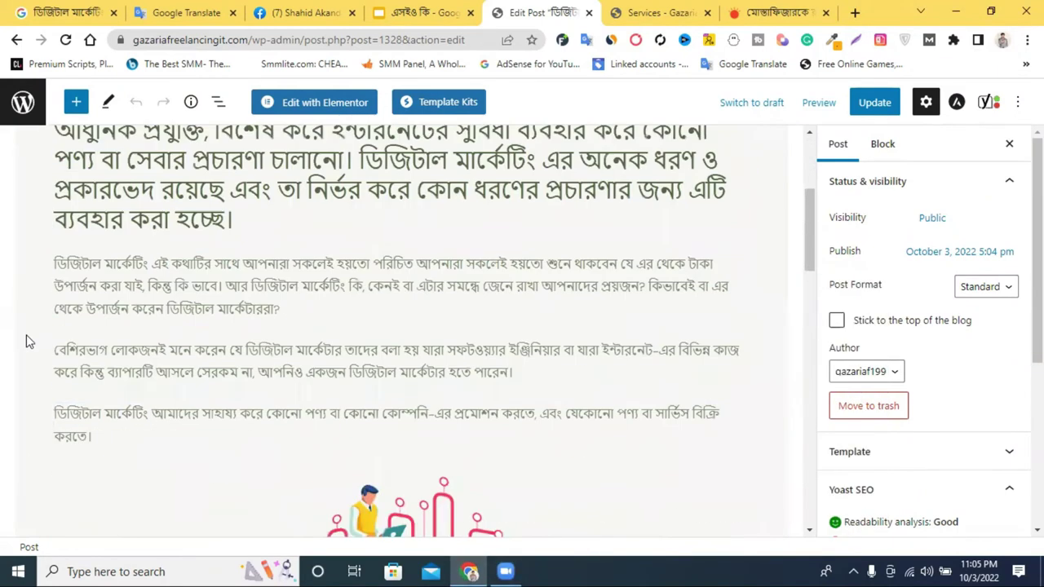
scroll(26, 359, down, 3)
click(166, 233)
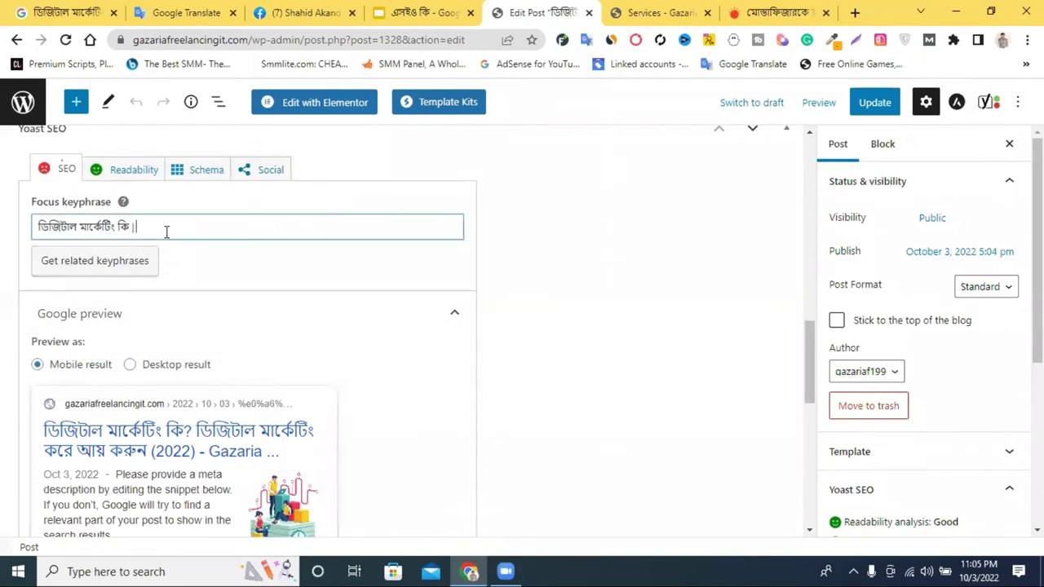
key(ctrl+v)
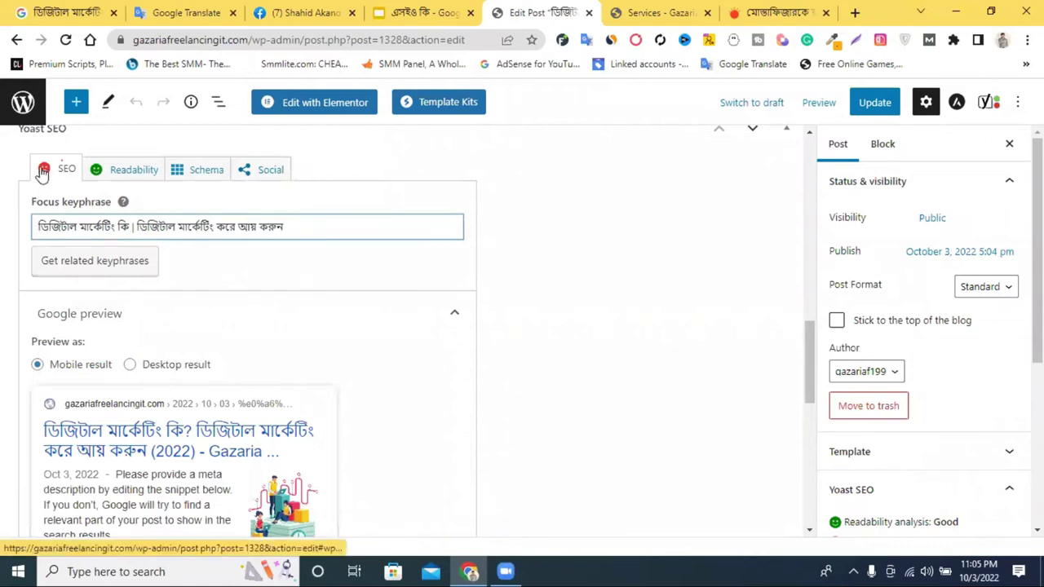
drag(292, 230, 131, 227)
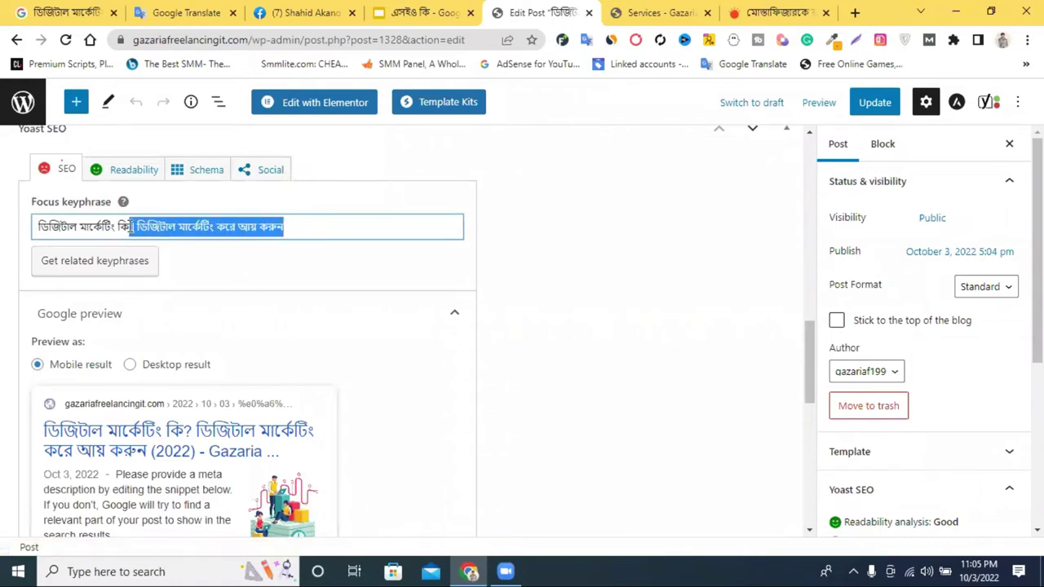
key(BackSpace)
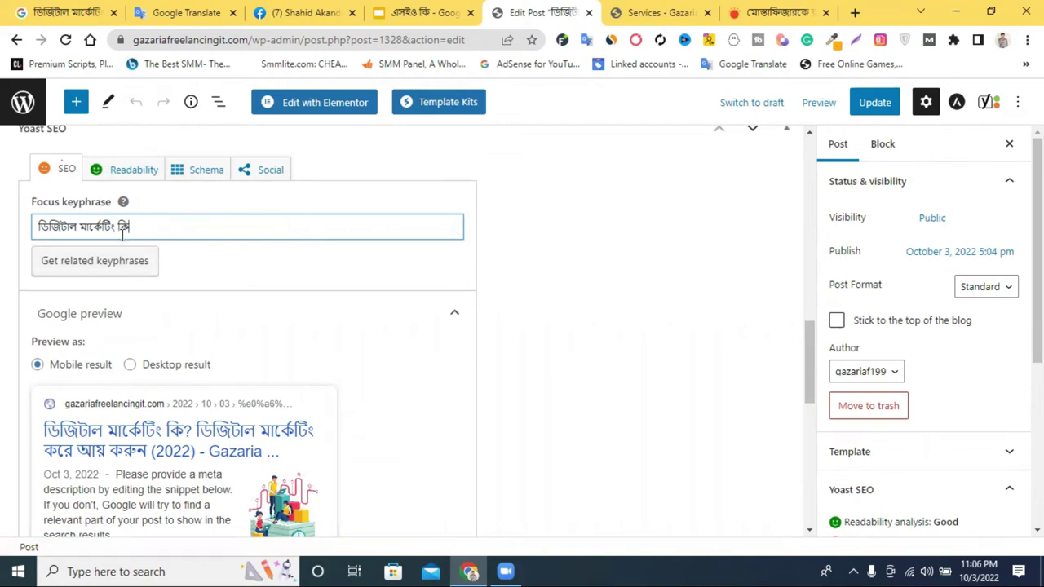
scroll(144, 282, down, 3)
scroll(145, 283, up, 1)
scroll(145, 283, down, 3)
scroll(144, 282, down, 1)
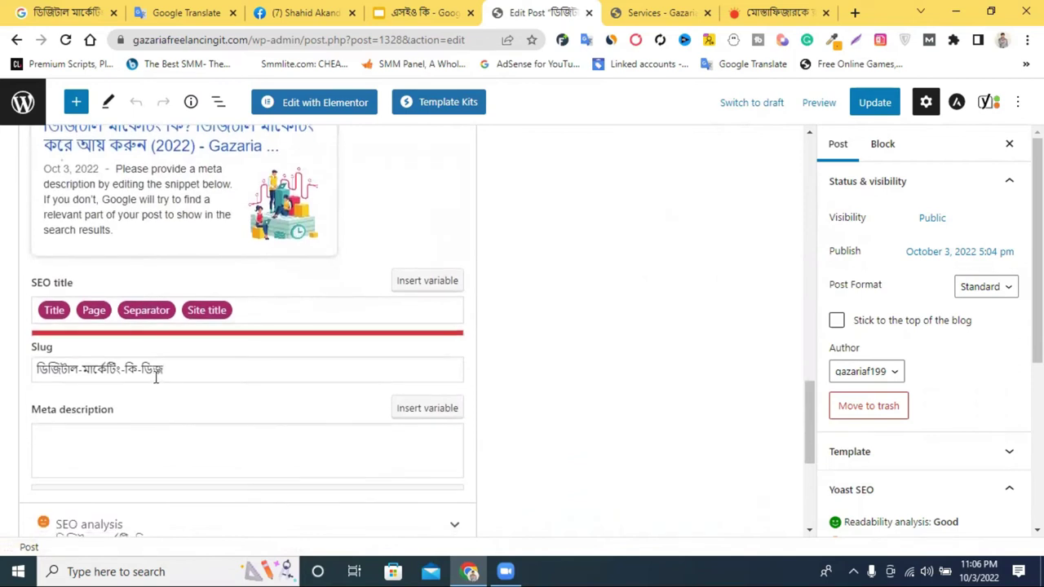
scroll(204, 372, up, 1)
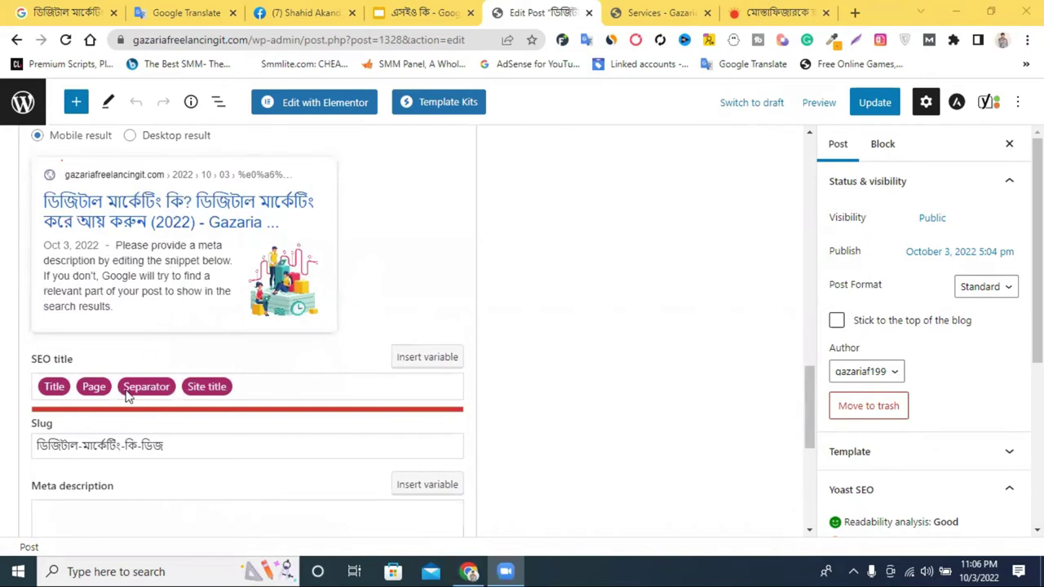
Step: Select the slug text, then paste the copied title words onto the end of the SEO title
click(70, 451)
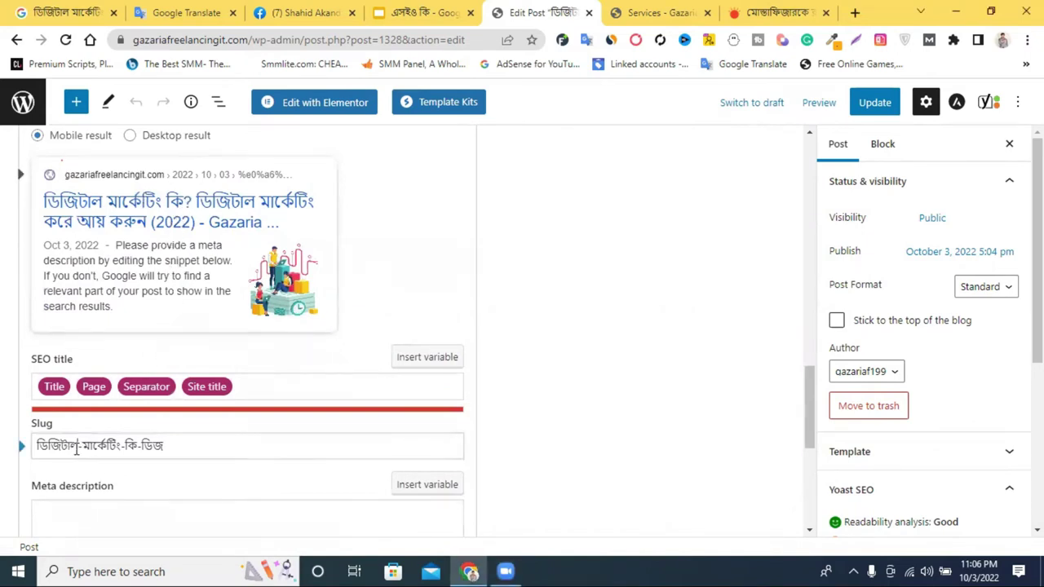
key(ctrl+a)
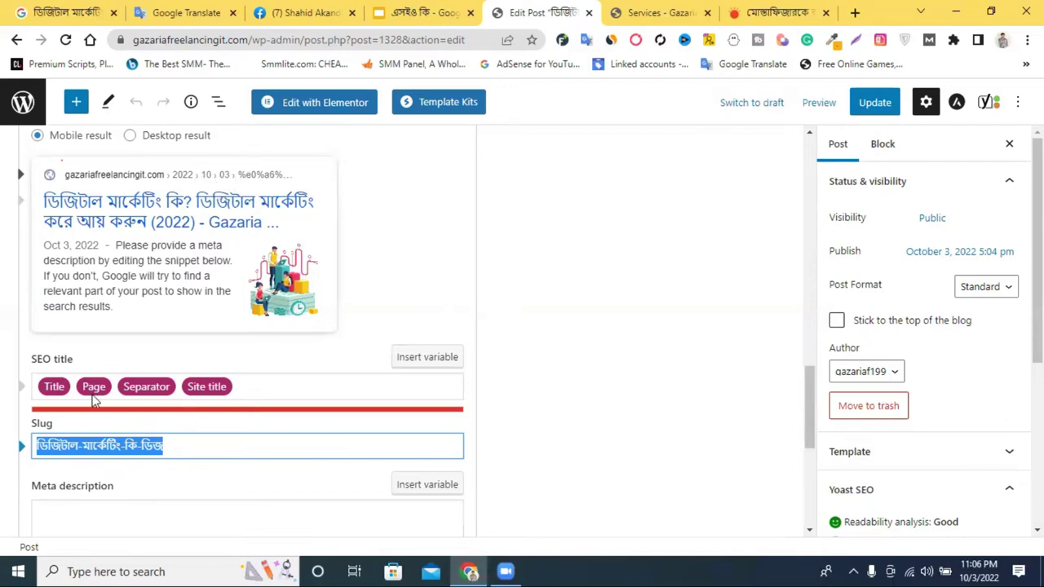
click(55, 389)
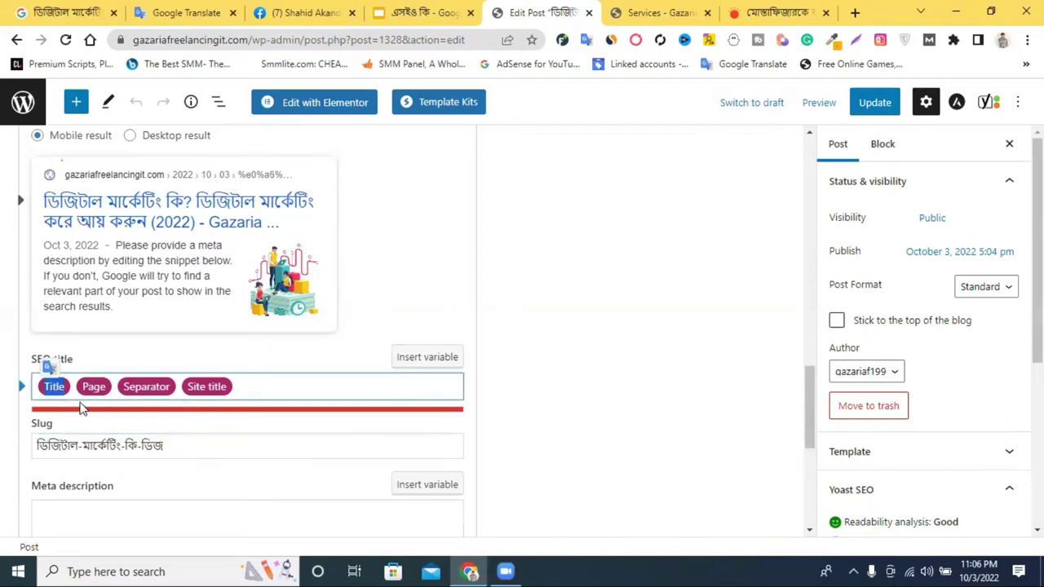
click(269, 391)
click(53, 390)
drag(147, 391, 264, 389)
right_click(264, 389)
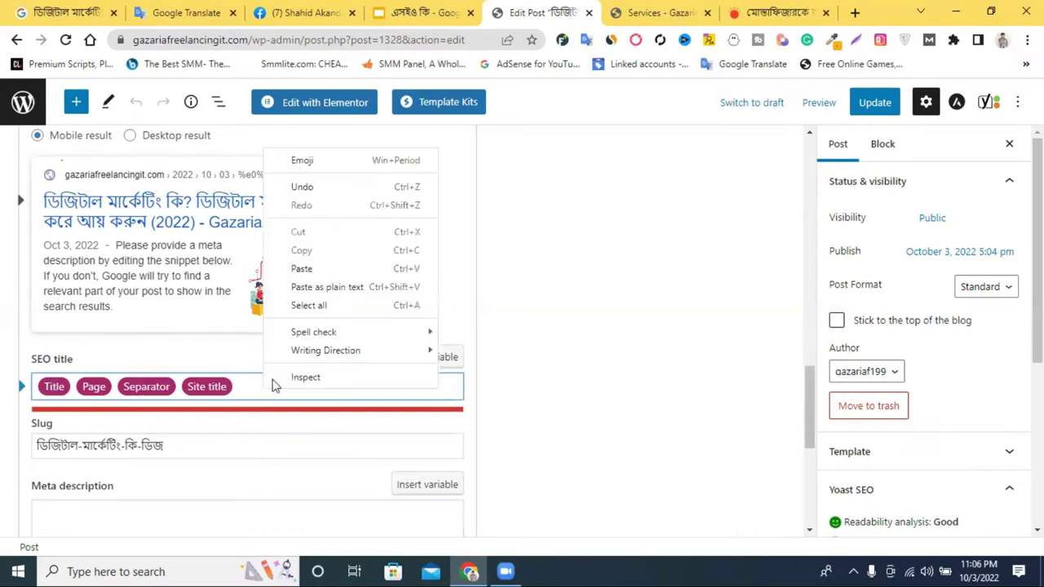
click(314, 268)
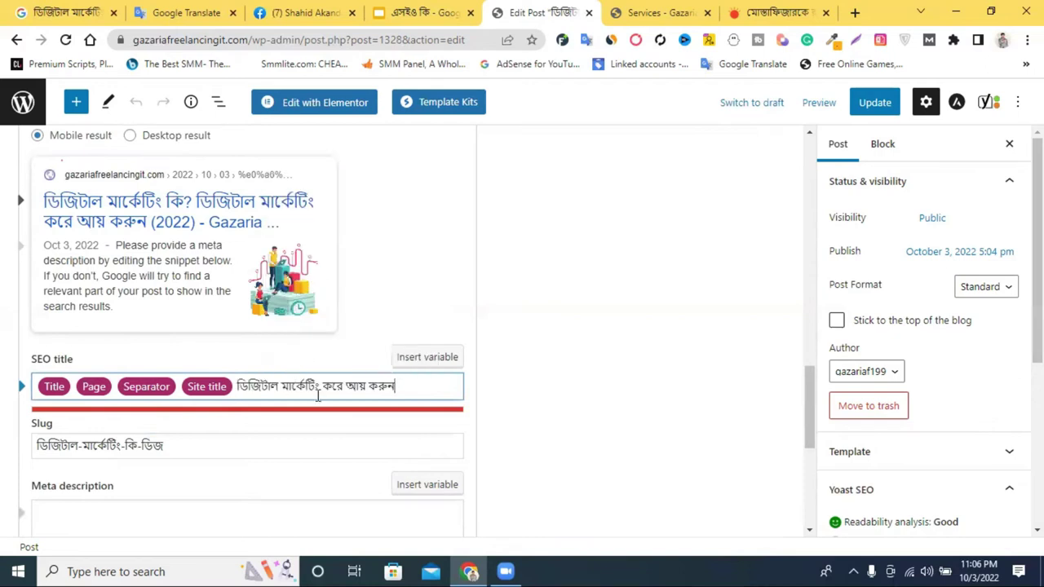
scroll(326, 396, up, 1)
scroll(286, 395, down, 1)
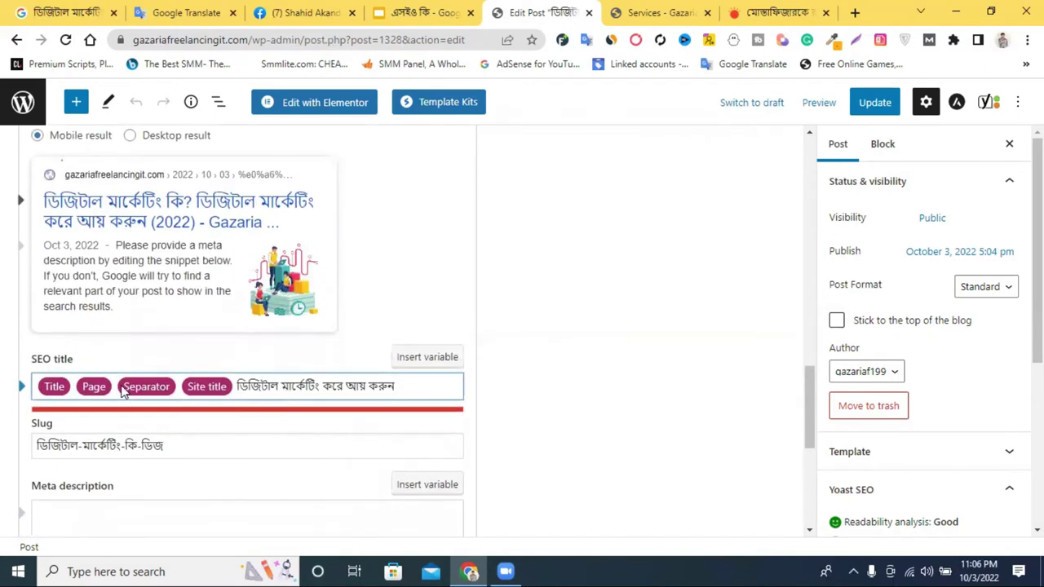
Step: Insert the Title variable into the SEO title, then erase the whole field
click(415, 364)
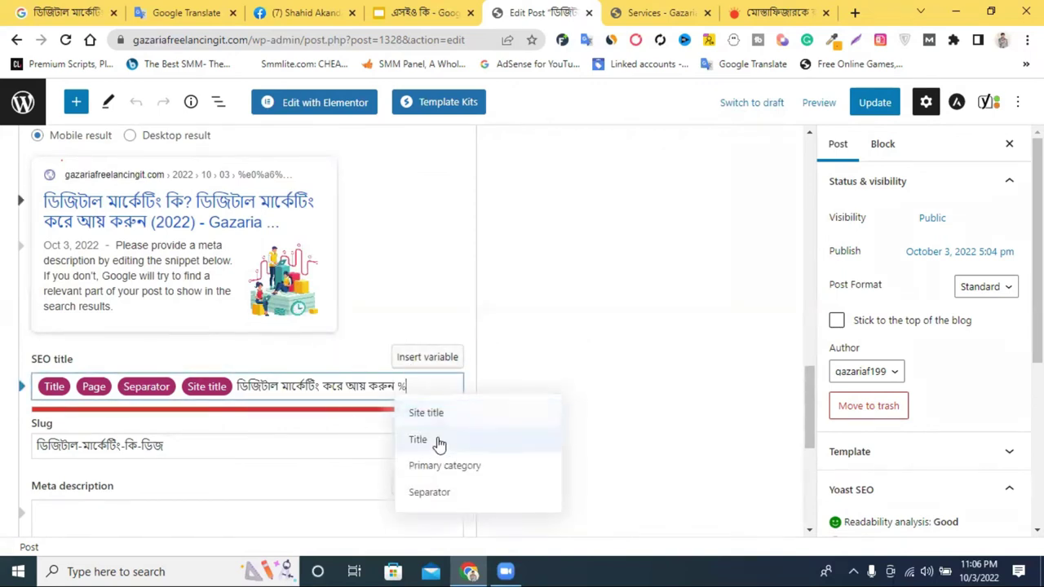
click(418, 439)
click(415, 388)
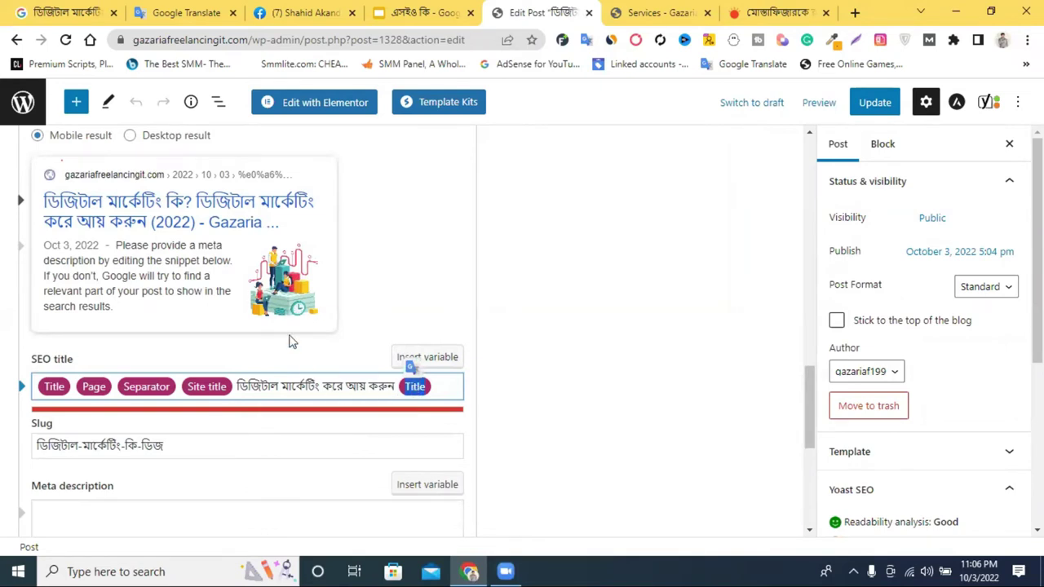
double_click(324, 387)
key(ctrl+a)
key(BackSpace)
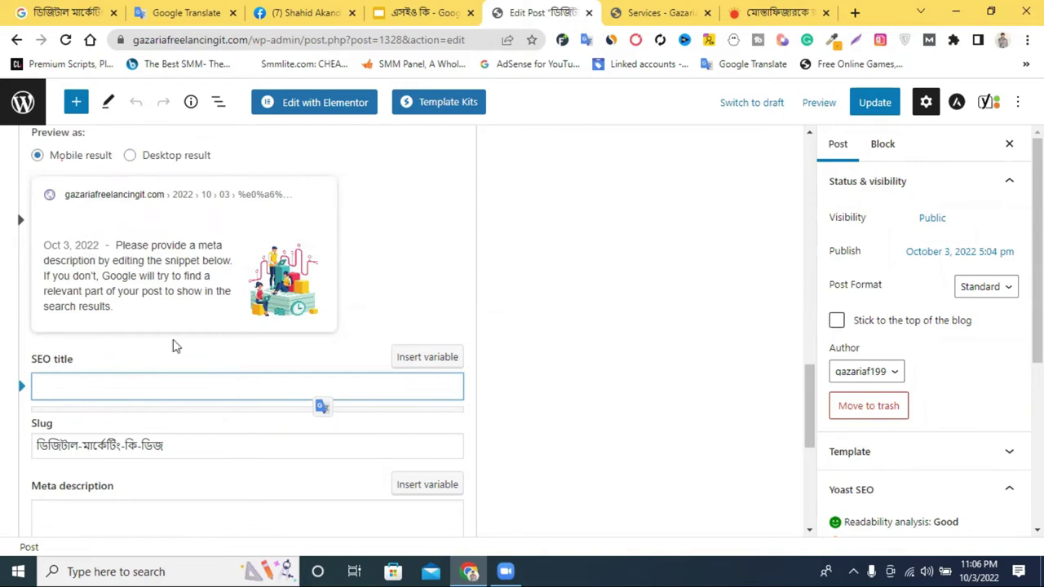
click(176, 12)
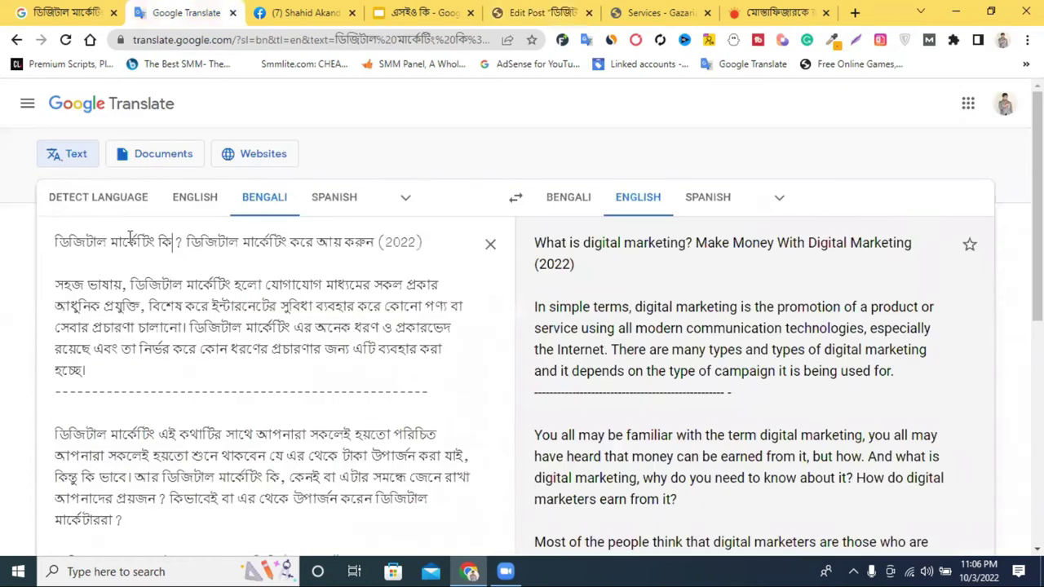
Step: Copy the Bengali post title from Google Translate into the empty SEO title
drag(57, 239, 374, 247)
right_click(358, 240)
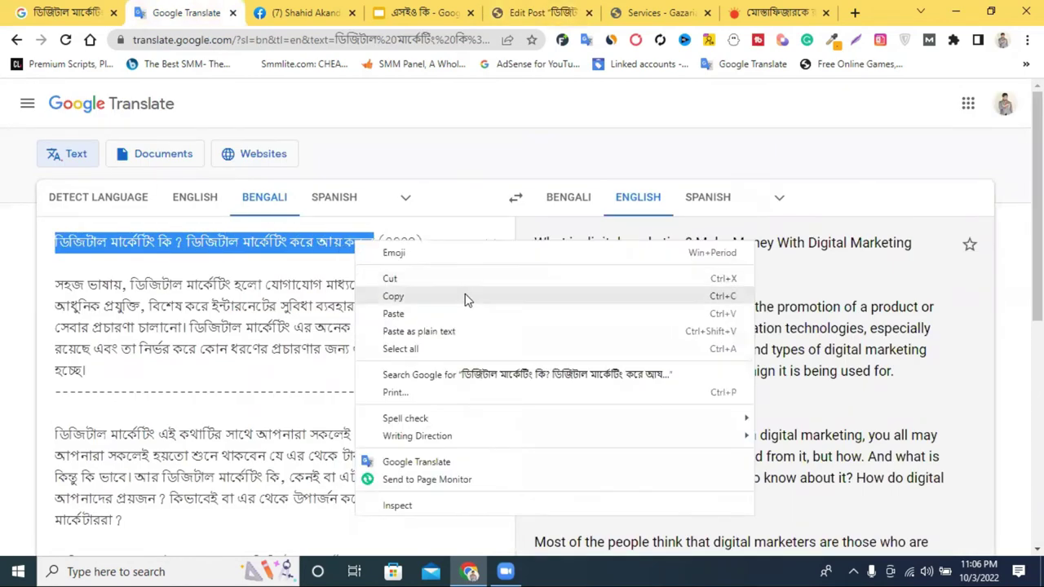
click(466, 296)
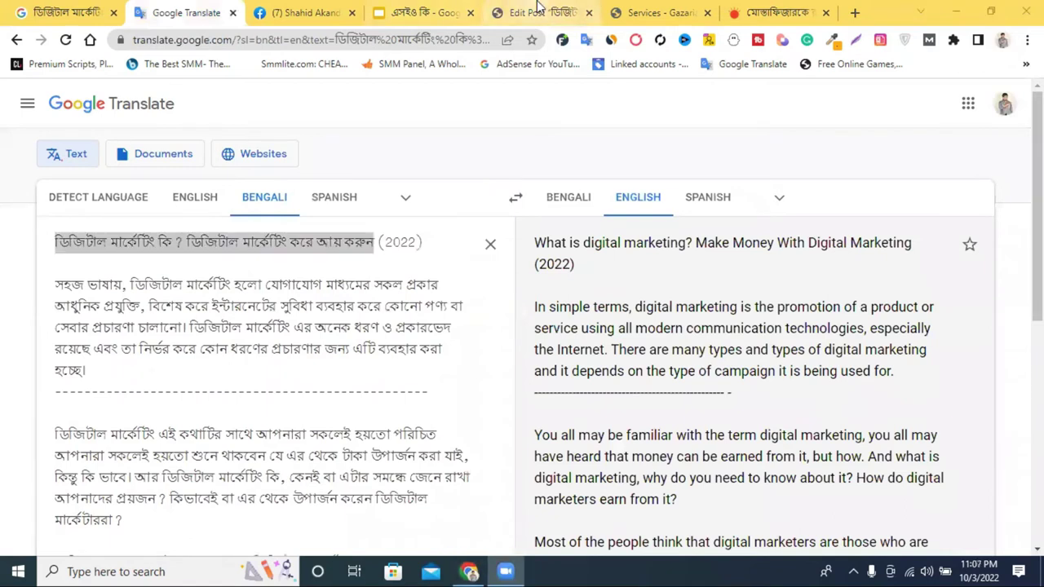
click(538, 12)
click(107, 385)
right_click(106, 386)
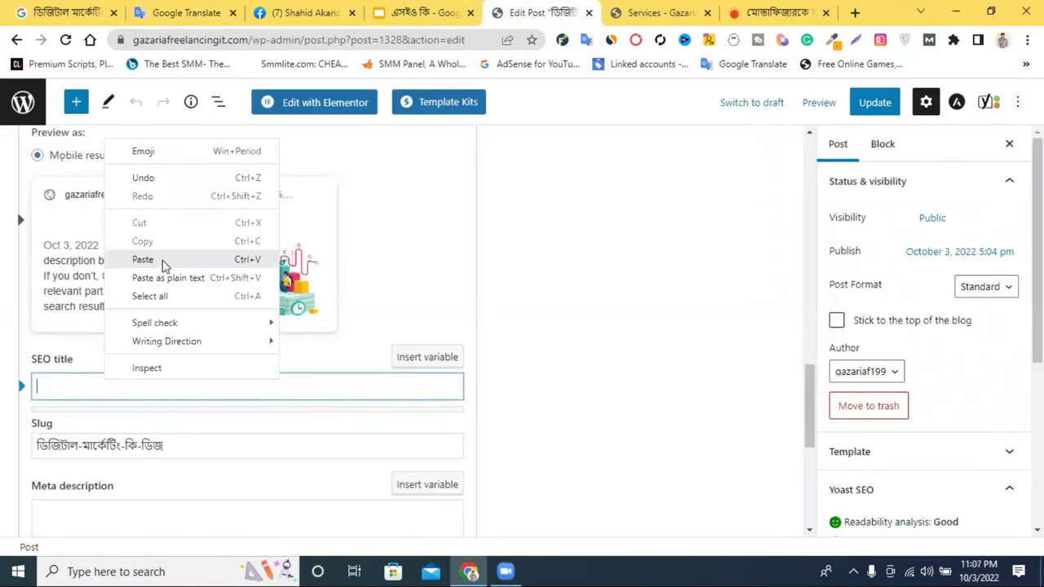
click(143, 260)
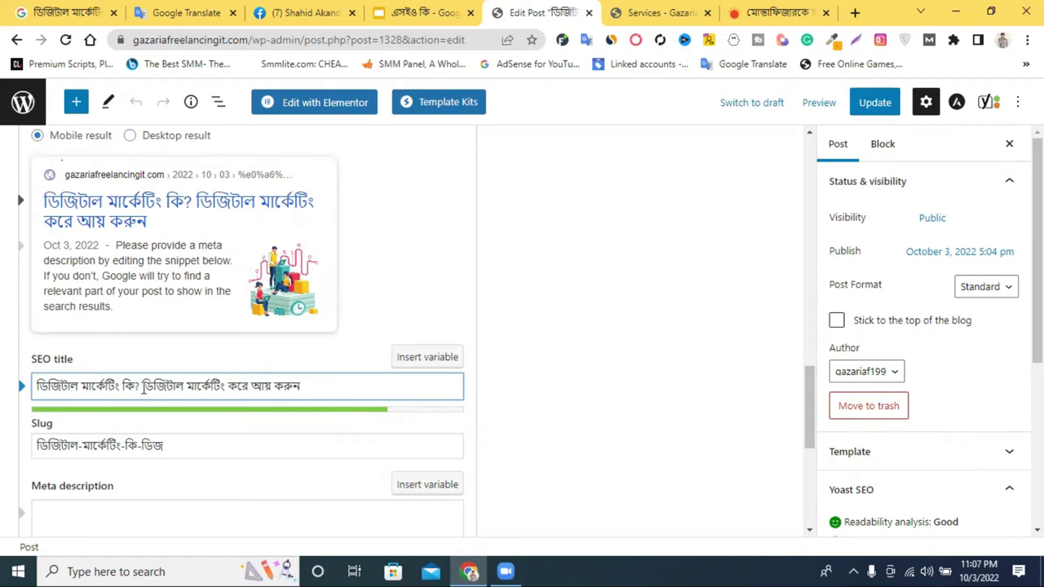
Step: Put a | between the title's two questions and append (2022) to the SEO title
click(142, 388)
text(|)
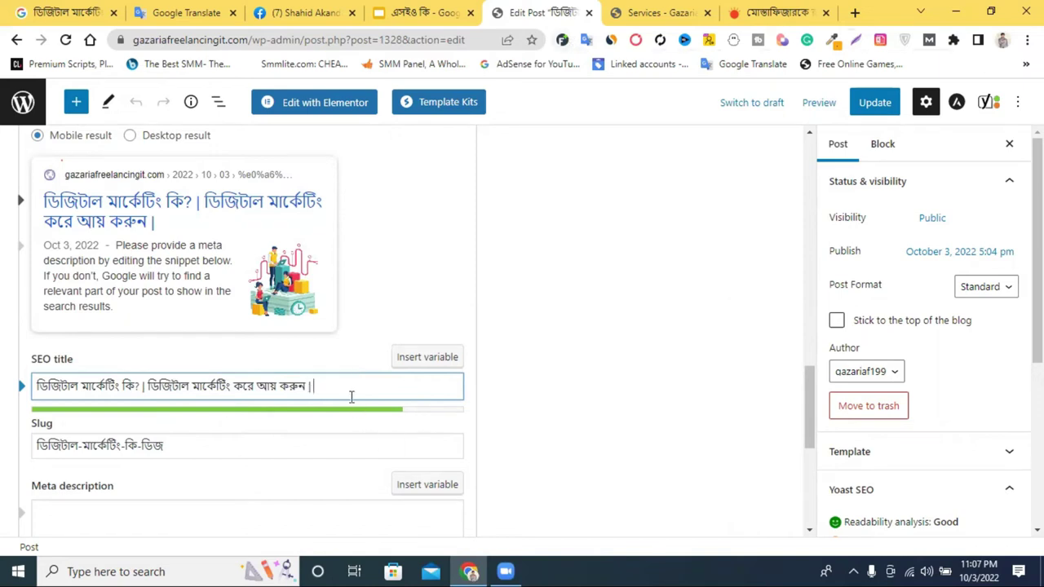
text(free)
key(BackSpace)
key(BackSpace)
key(BackSpace)
text(Free)
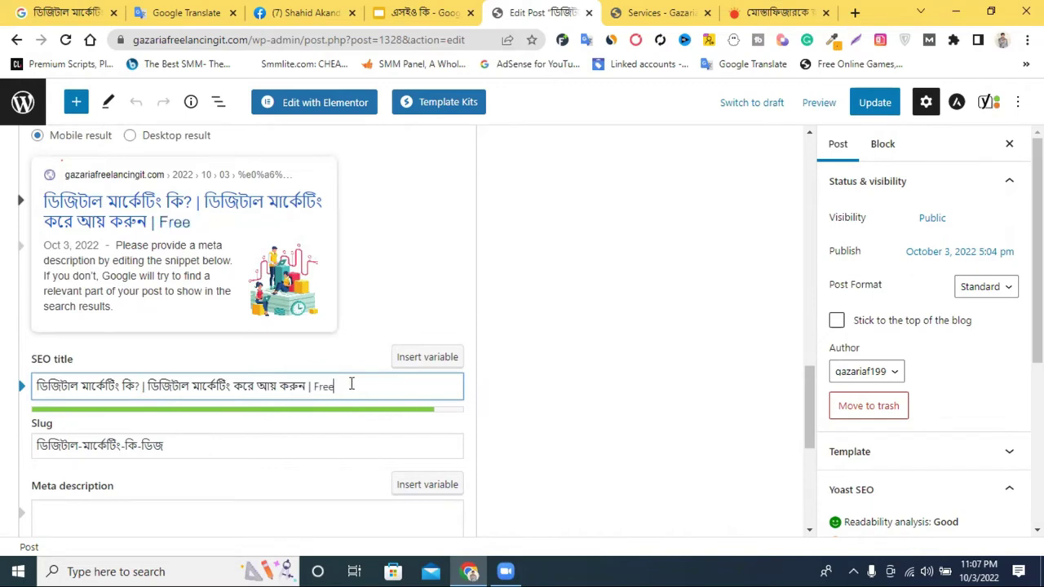
text(lancer)
key(BackSpace)
key(BackSpace)
key(BackSpace)
key(BackSpace)
key(BackSpace)
key(BackSpace)
key(BackSpace)
key(BackSpace)
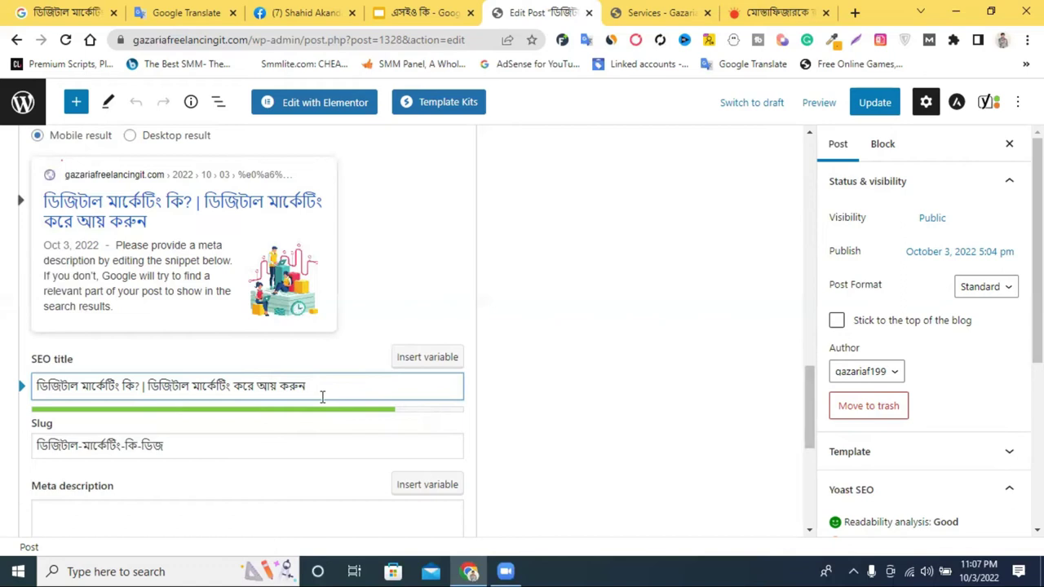
text((2022))
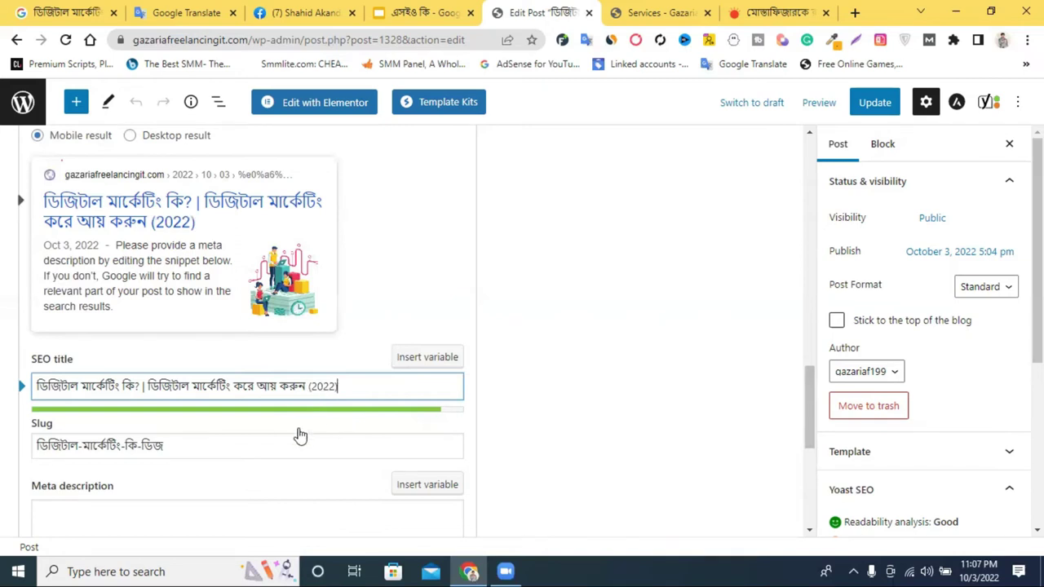
scroll(87, 405, down, 1)
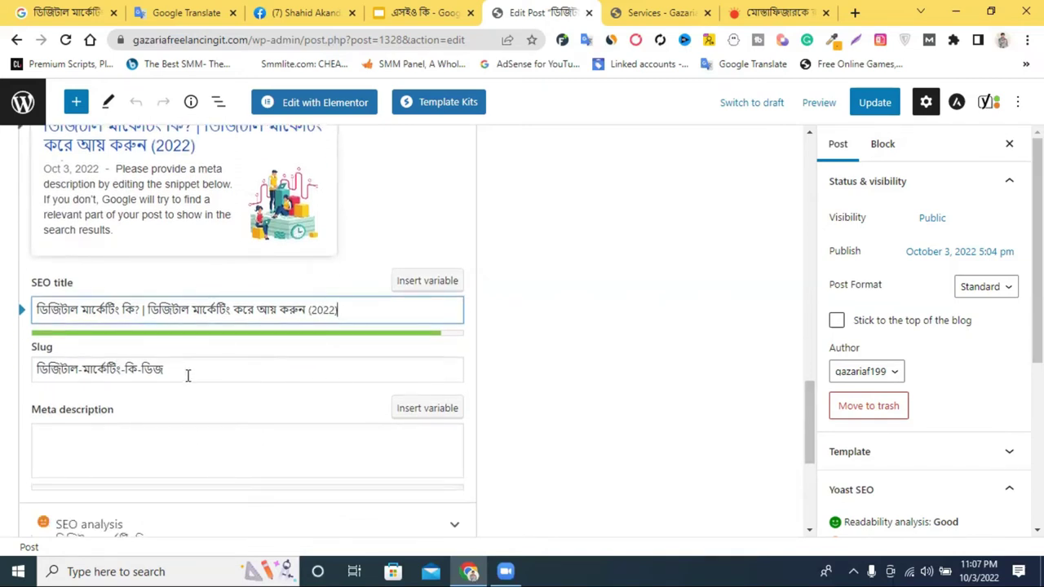
scroll(177, 307, up, 2)
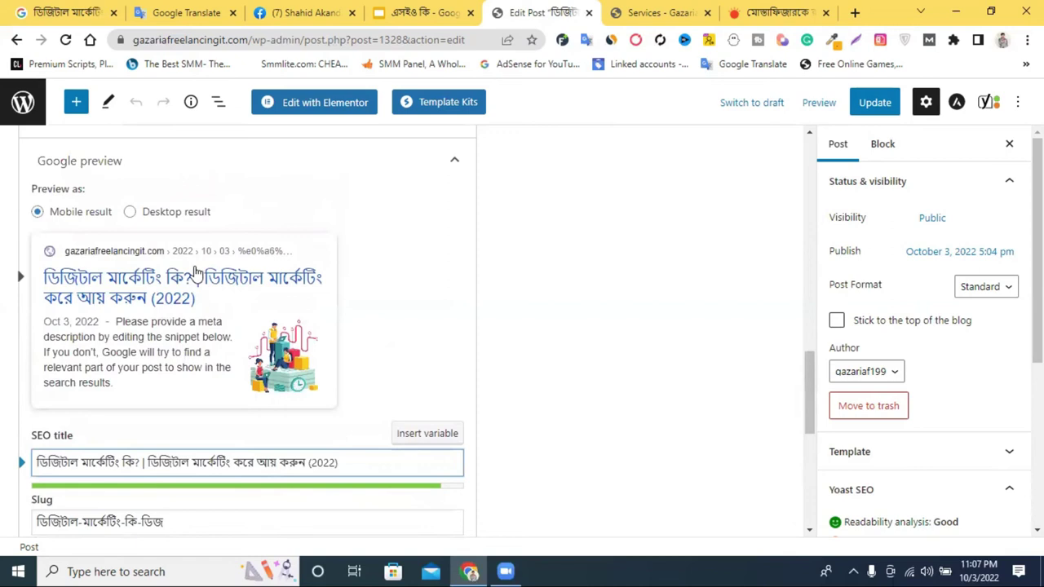
Step: Check how the services page address is formed, then delete the existing post slug
click(637, 9)
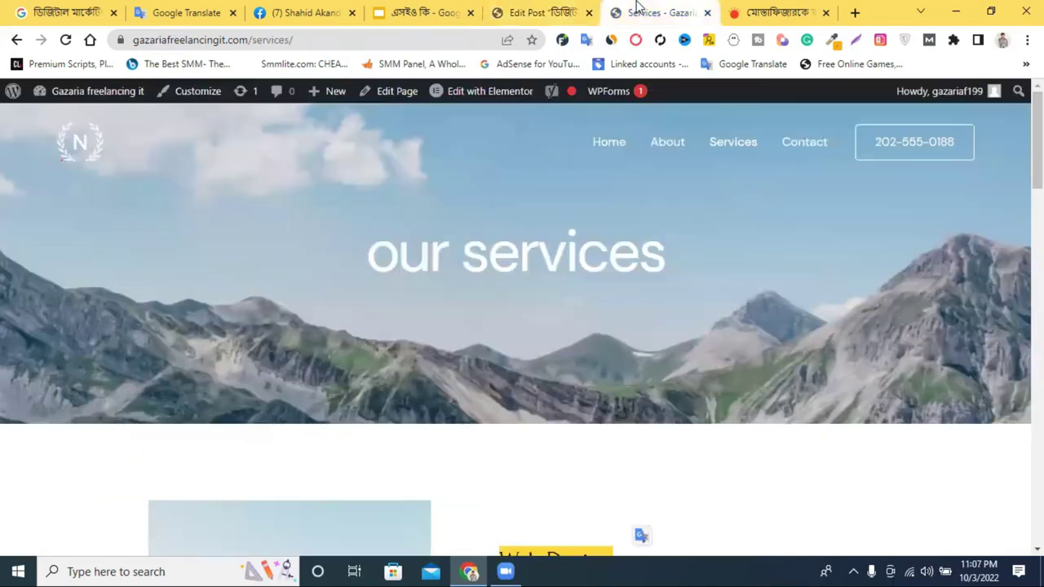
drag(297, 39, 266, 40)
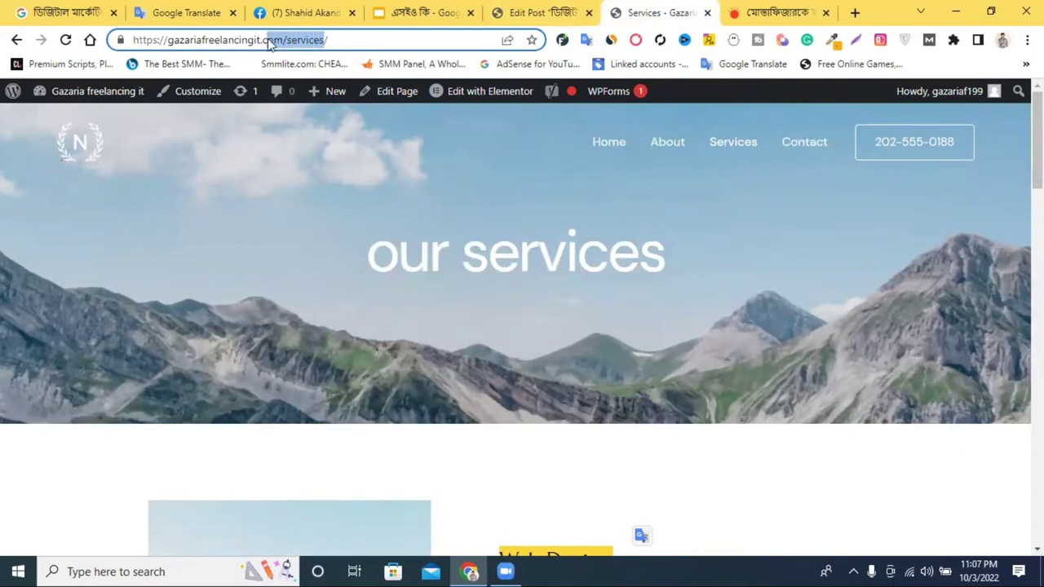
click(538, 13)
scroll(287, 441, down, 1)
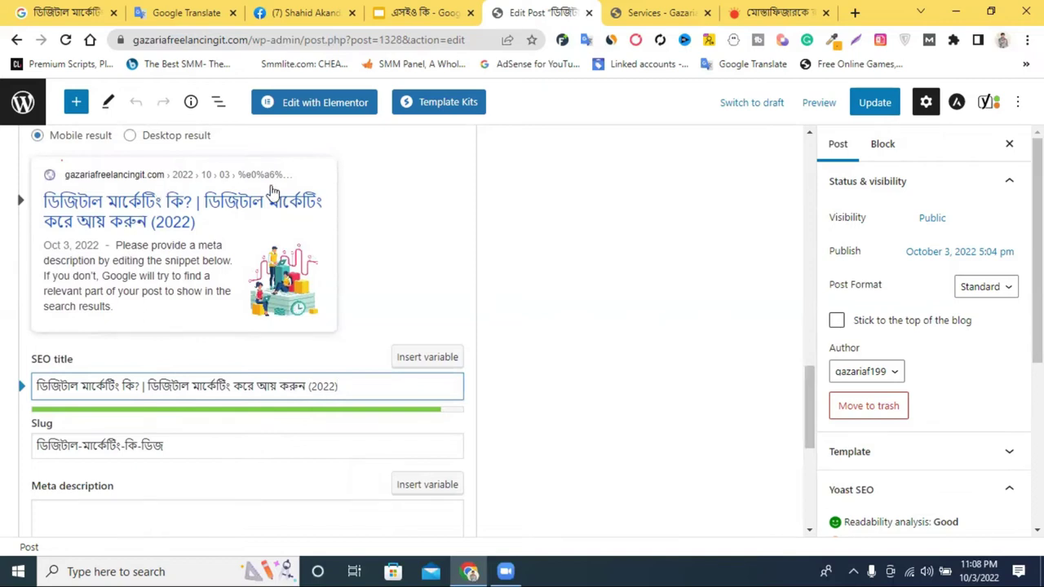
click(175, 445)
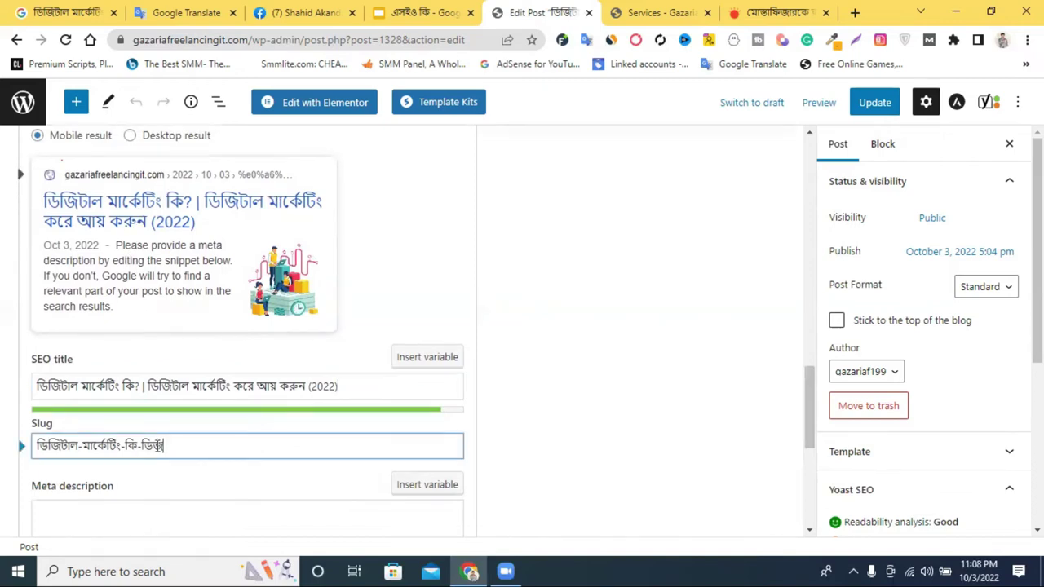
drag(174, 445, 38, 445)
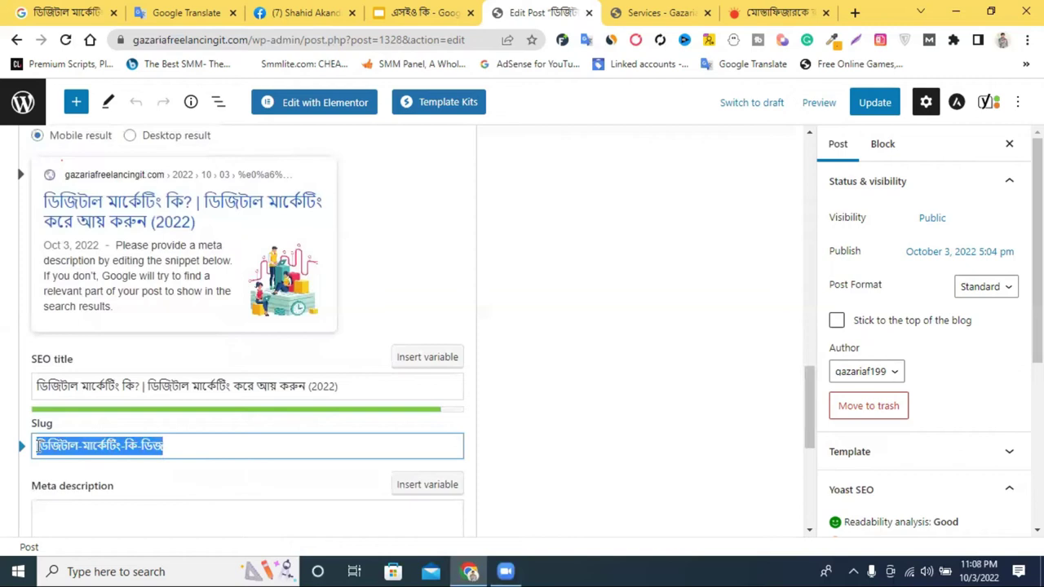
key(BackSpace)
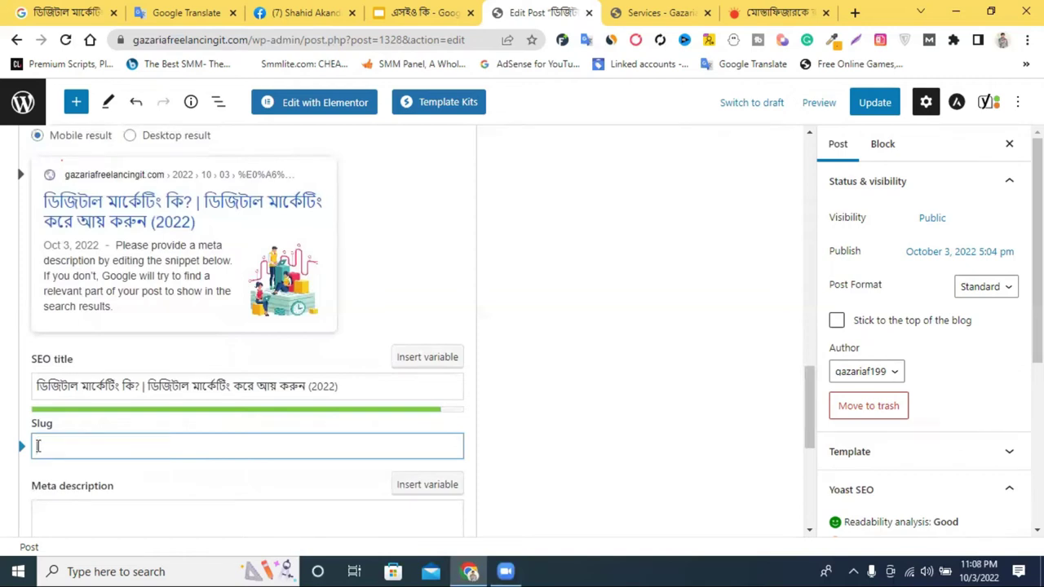
Step: Copy ডিজিটাল মার্কেটিং from Google Translate into the slug, joining the words with a hyphen
click(157, 7)
drag(55, 242, 154, 238)
right_click(154, 241)
click(231, 281)
click(644, 12)
click(536, 8)
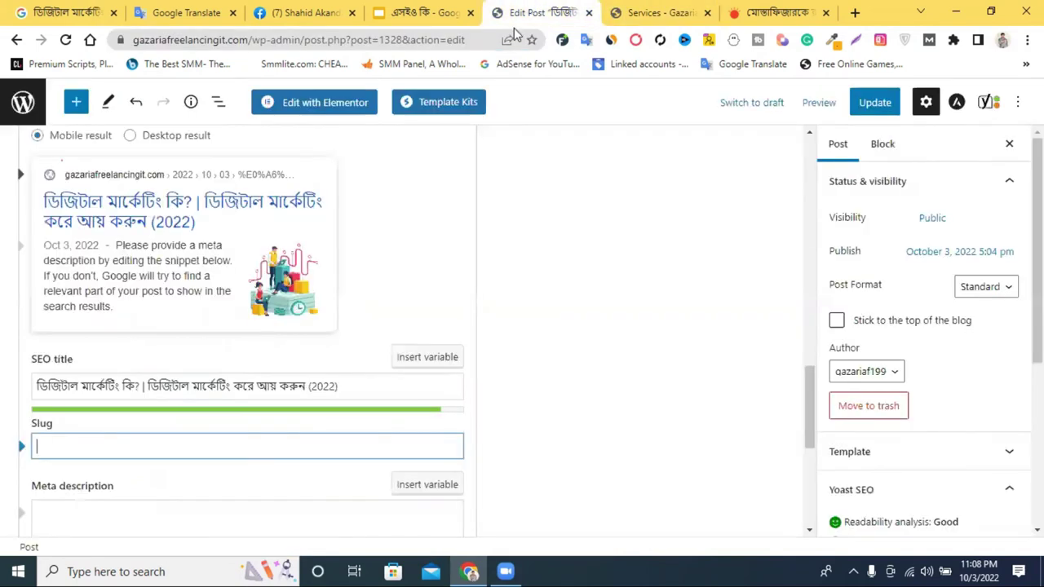
right_click(100, 448)
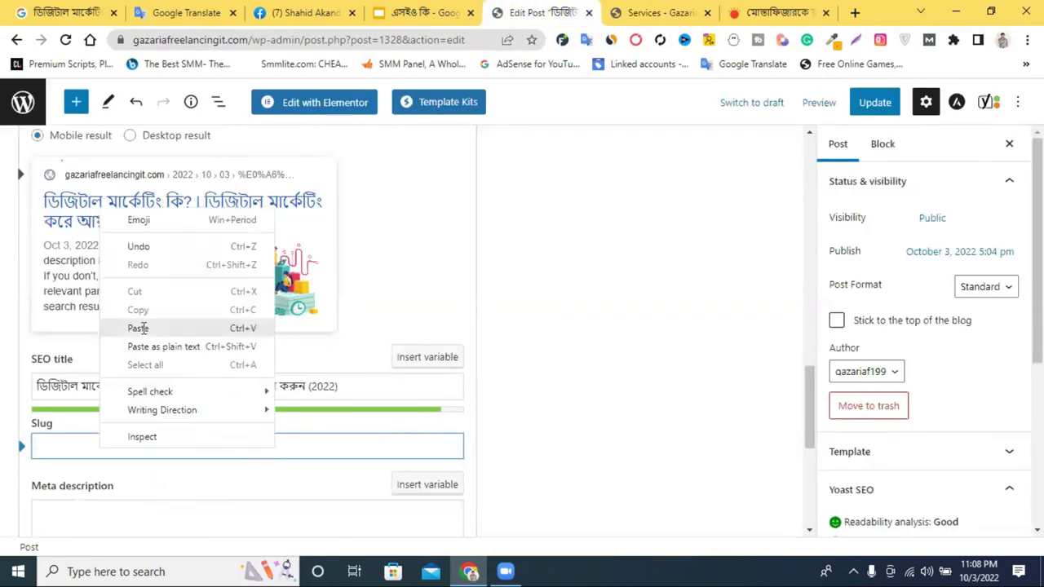
click(140, 328)
click(85, 445)
key(BackSpace)
text(-মার্কেটিং)
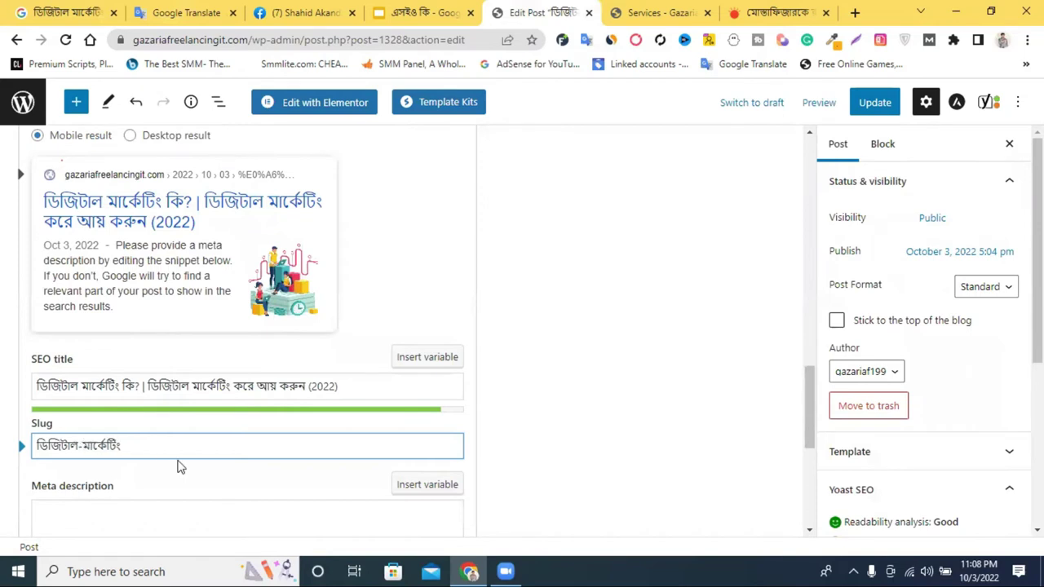
click(559, 436)
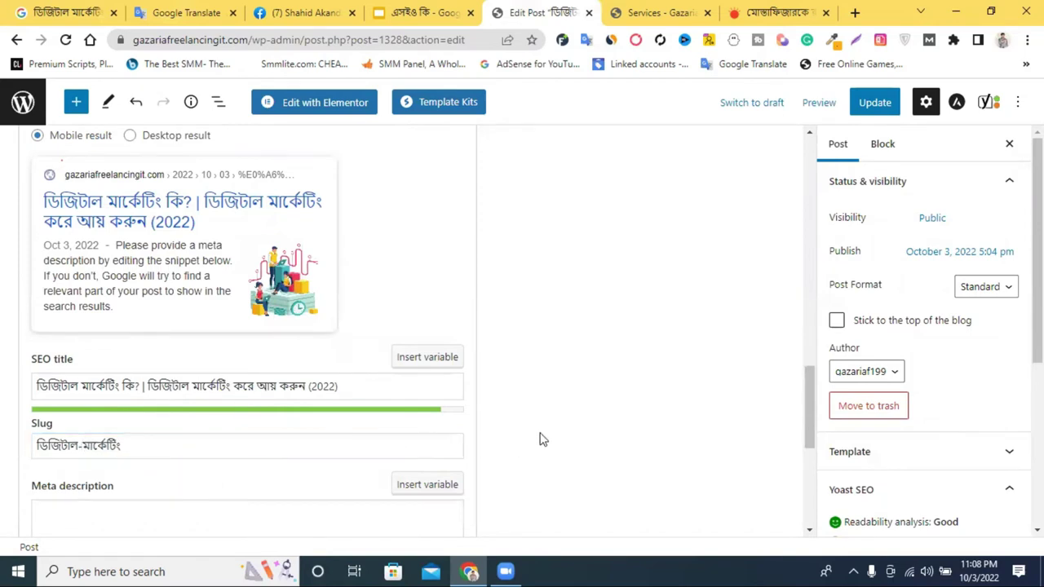
Step: Clear the stray % from the meta description field
scroll(371, 442, up, 1)
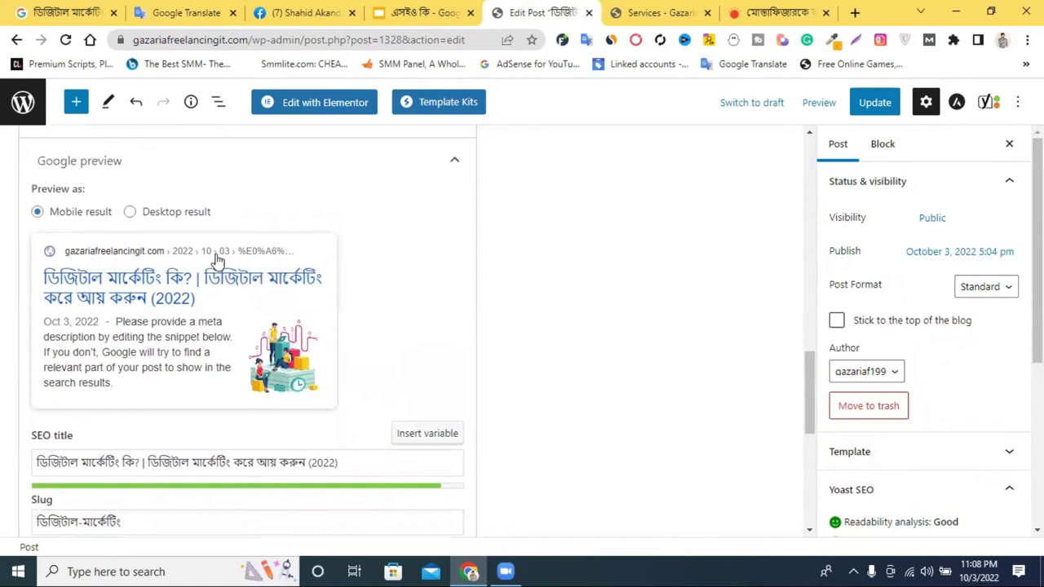
scroll(388, 355, down, 2)
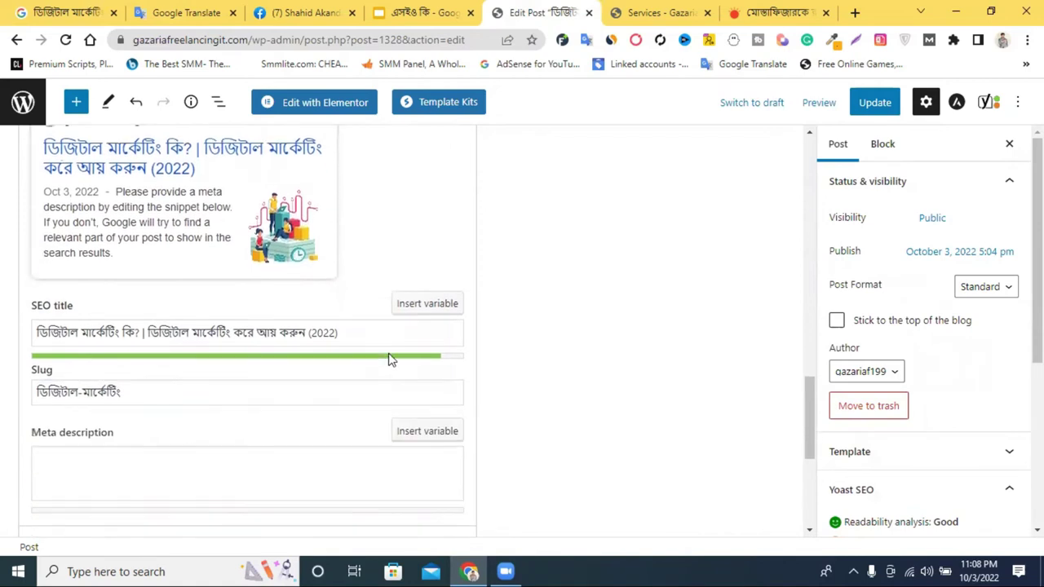
click(122, 443)
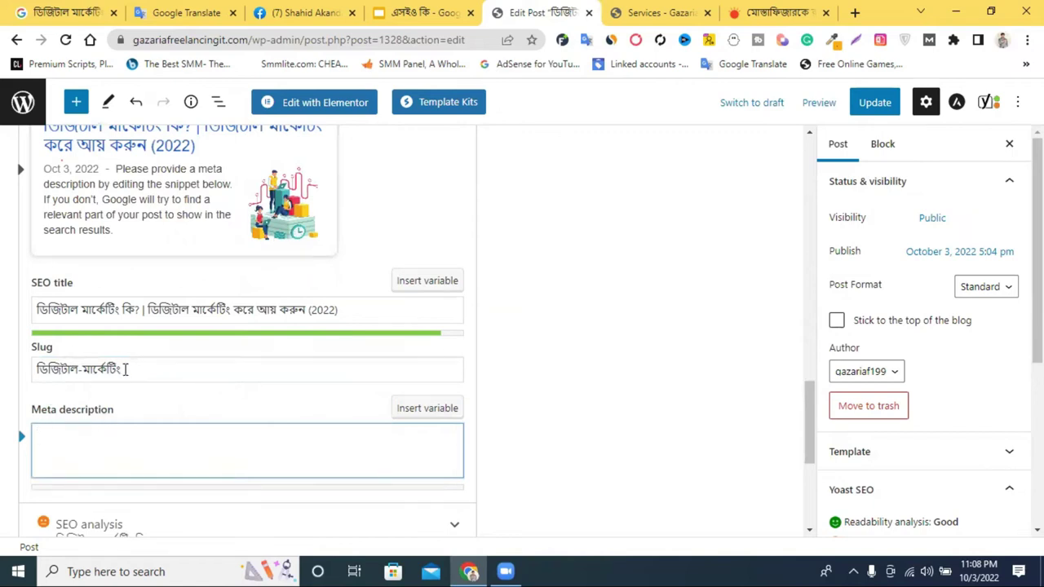
click(397, 408)
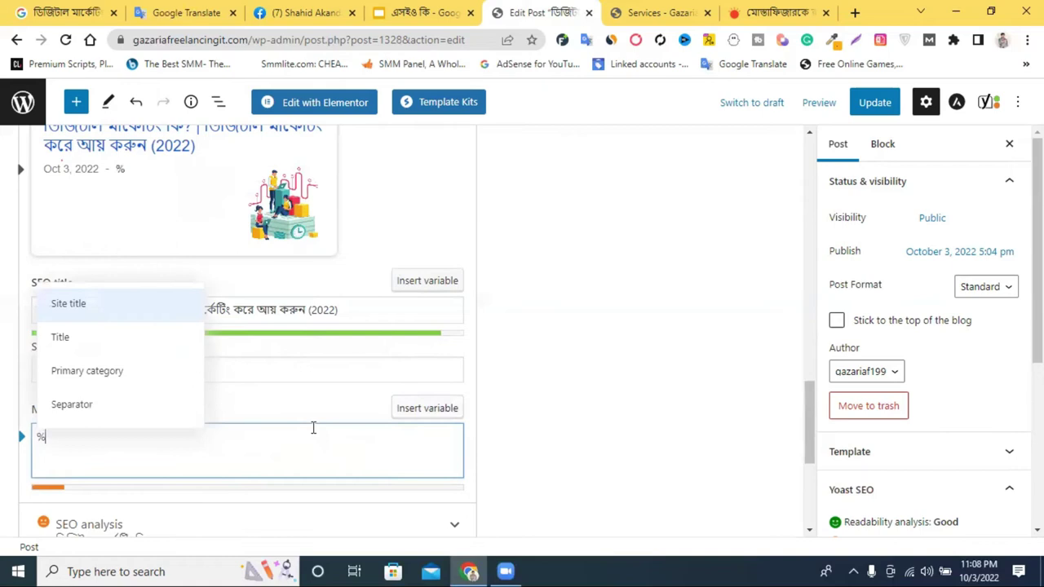
click(558, 405)
click(140, 452)
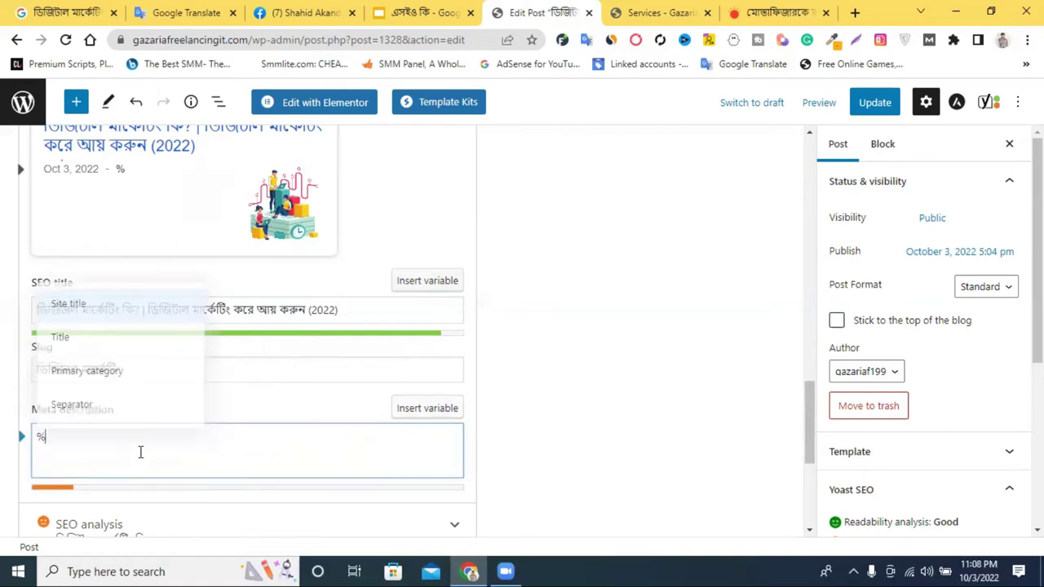
key(BackSpace)
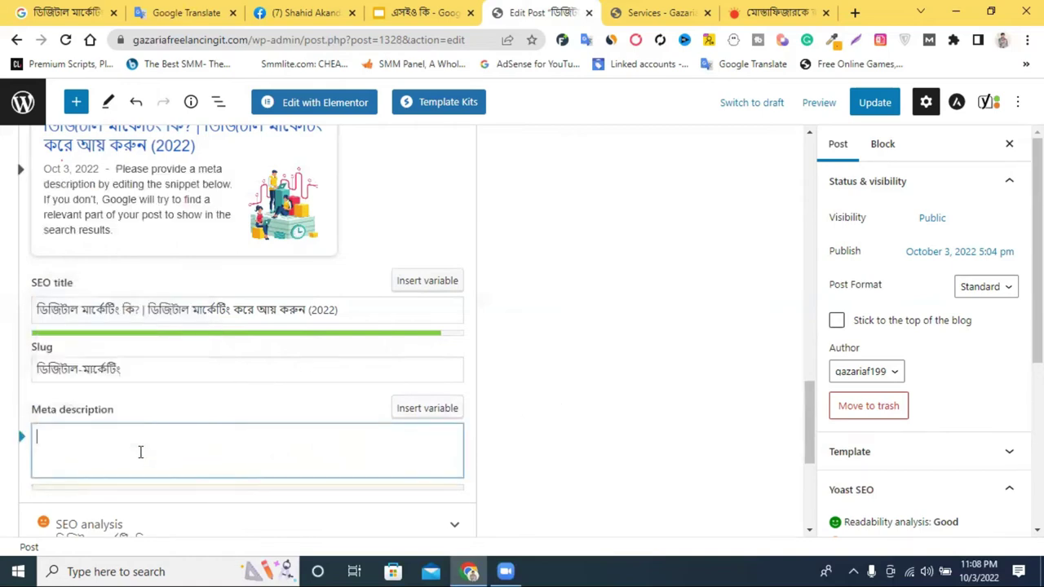
scroll(133, 366, up, 1)
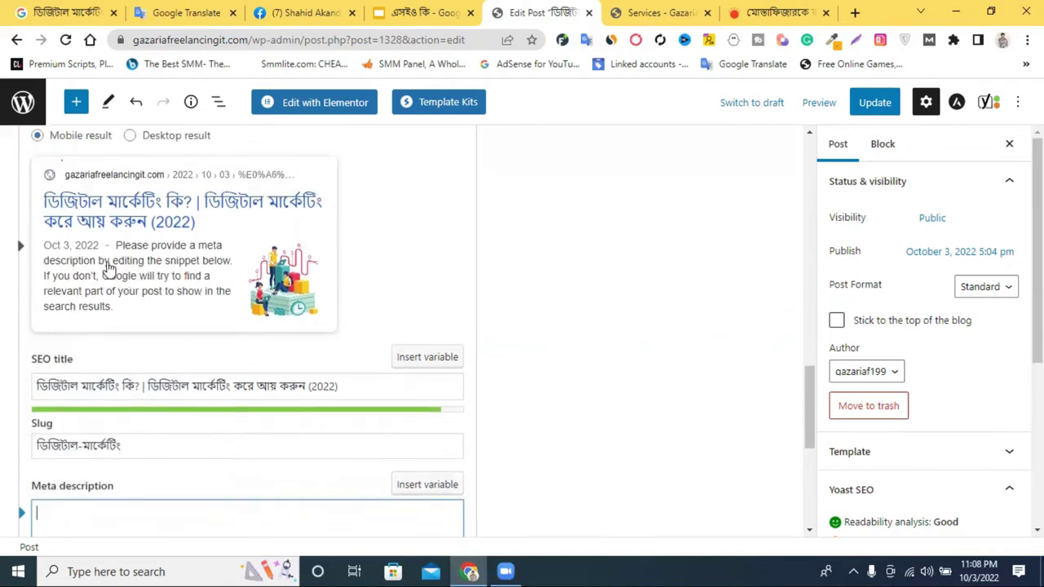
Step: Copy ডিজিটাল মার্কেটিং from the Bengali heading and paste it into the meta description
click(189, 13)
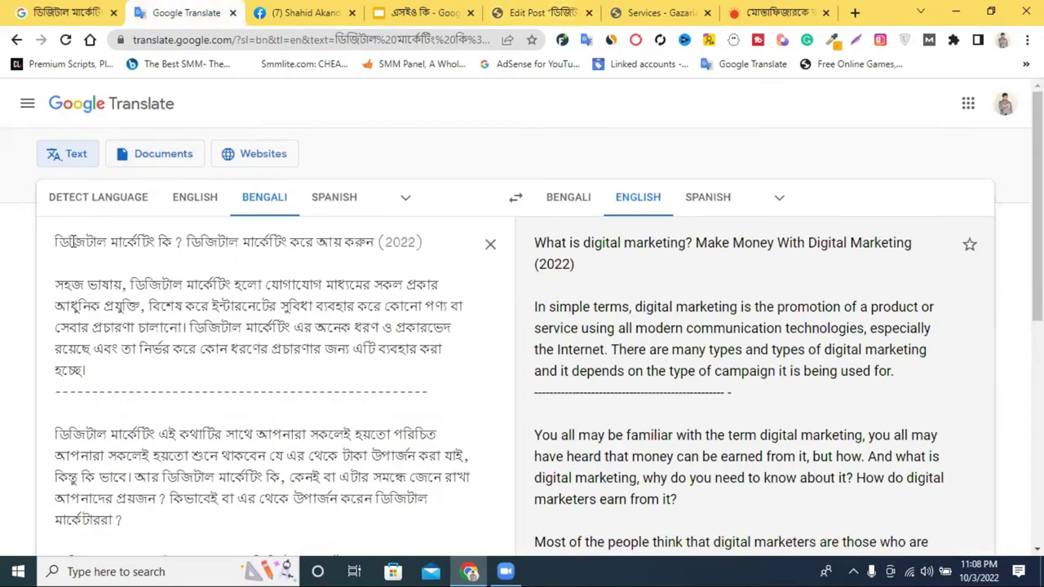
drag(57, 238, 161, 241)
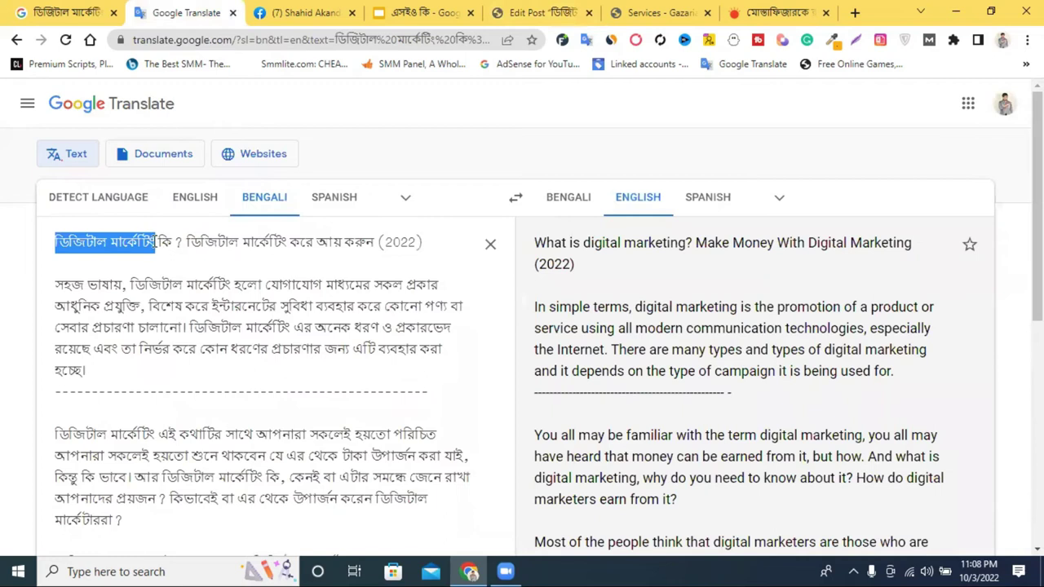
right_click(157, 246)
click(229, 296)
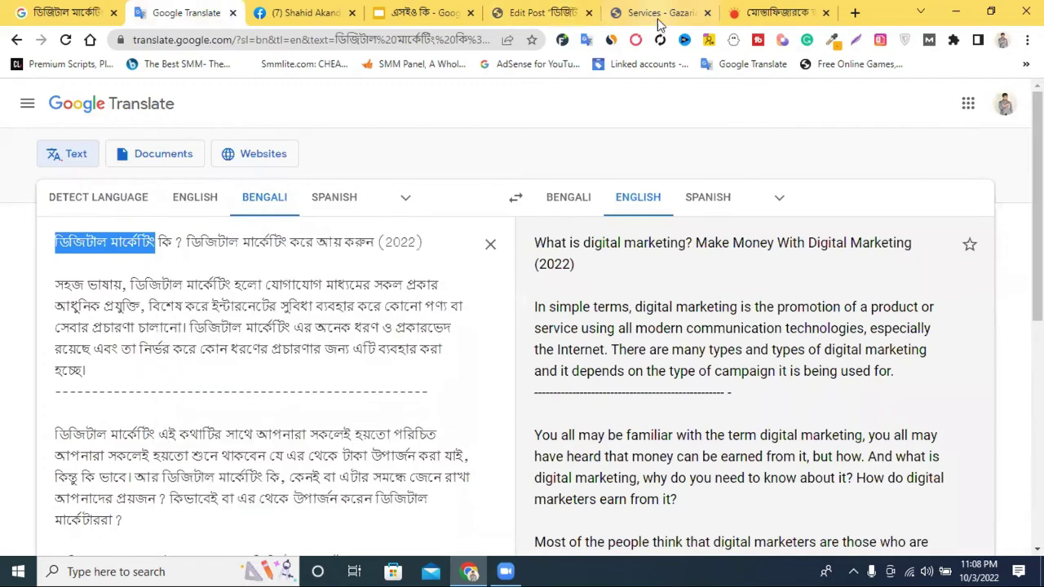
click(662, 9)
click(536, 10)
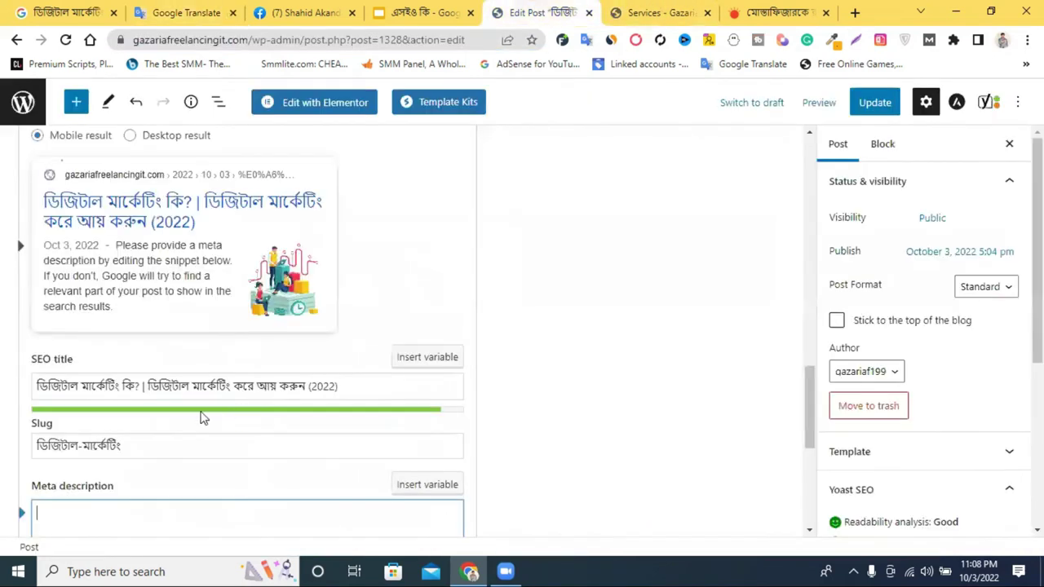
key(ctrl+v)
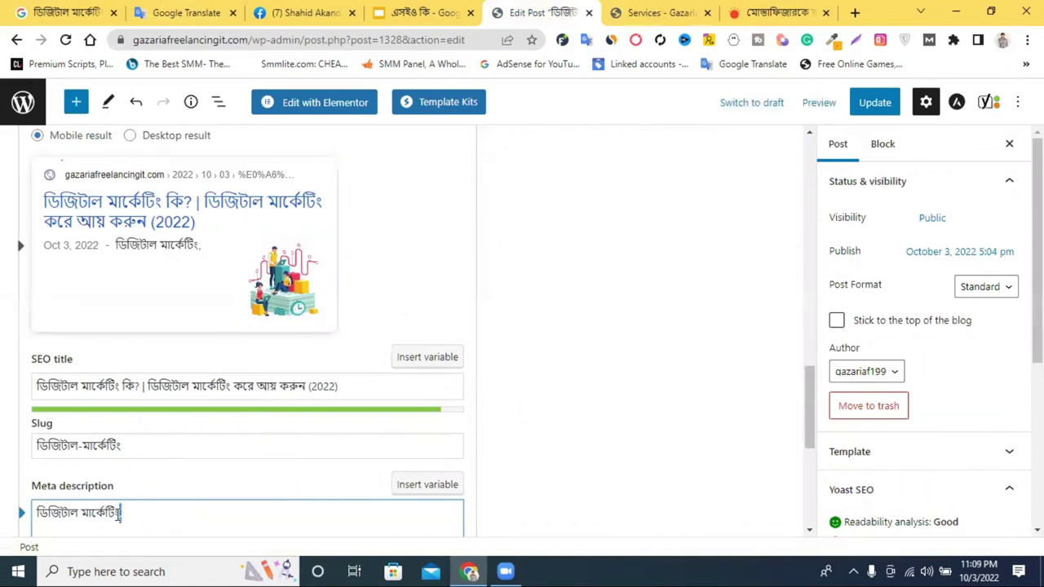
click(181, 12)
Step: Select the whole first Bengali sentence, from সহজ to চালানো।, in the source text
drag(55, 284, 214, 302)
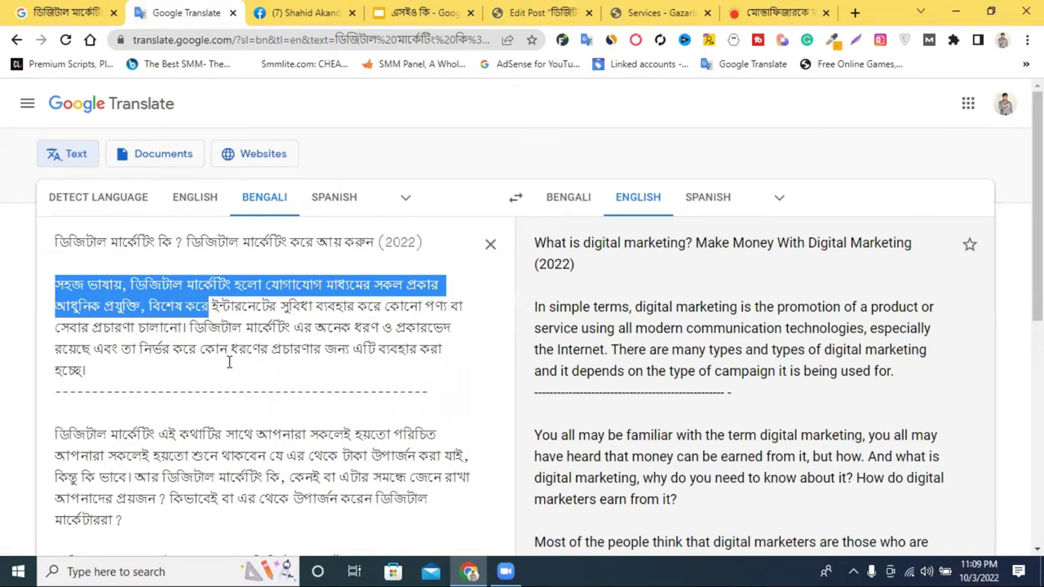
click(255, 329)
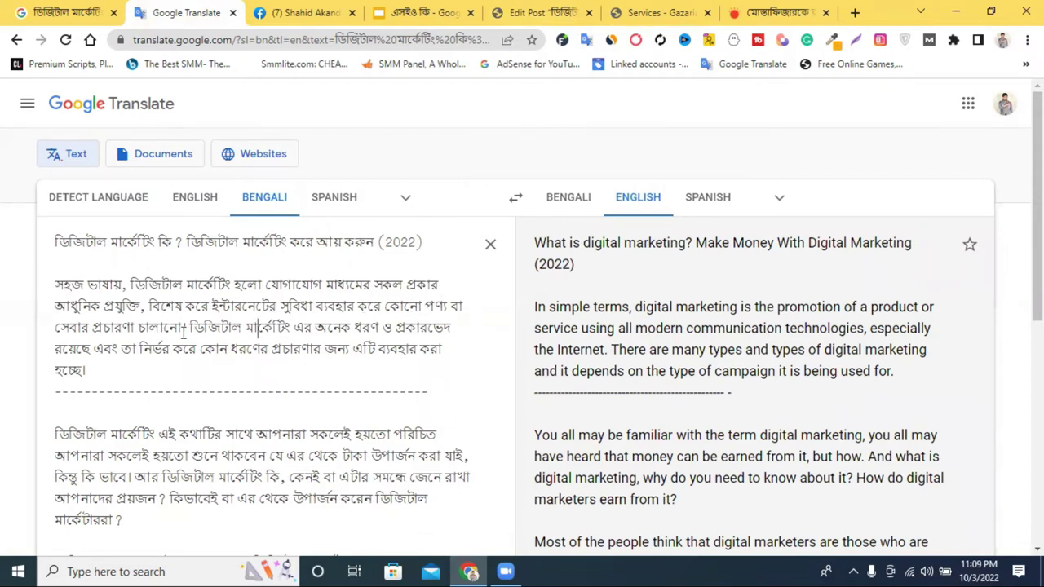
drag(189, 326, 55, 298)
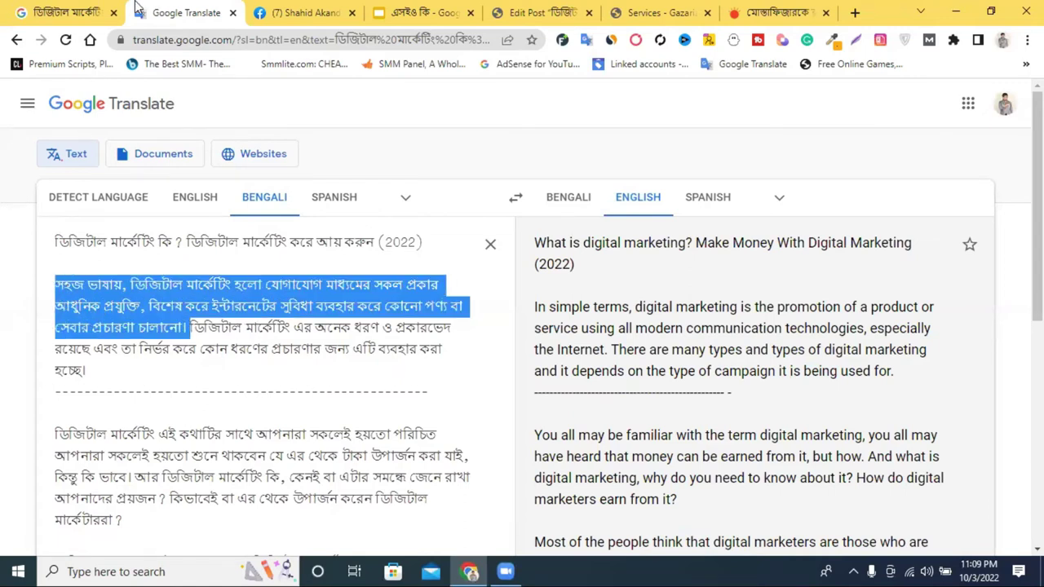
click(499, 11)
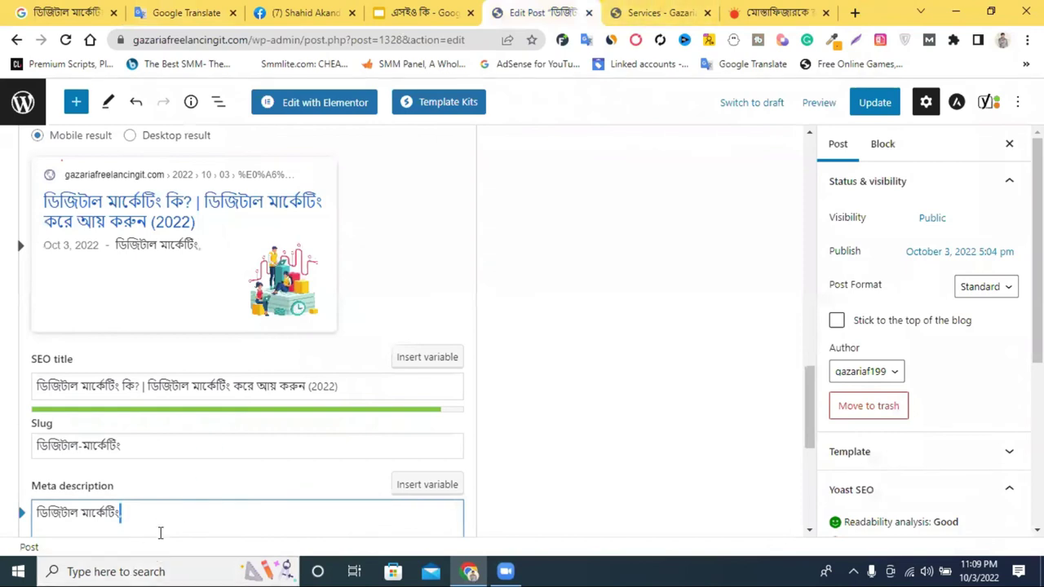
Step: Fill the meta description with the two-sentence Bengali definition starting সহজ ভাষায় ডিজিটাল মার্কেটিং হলো
key(ctrl+v)
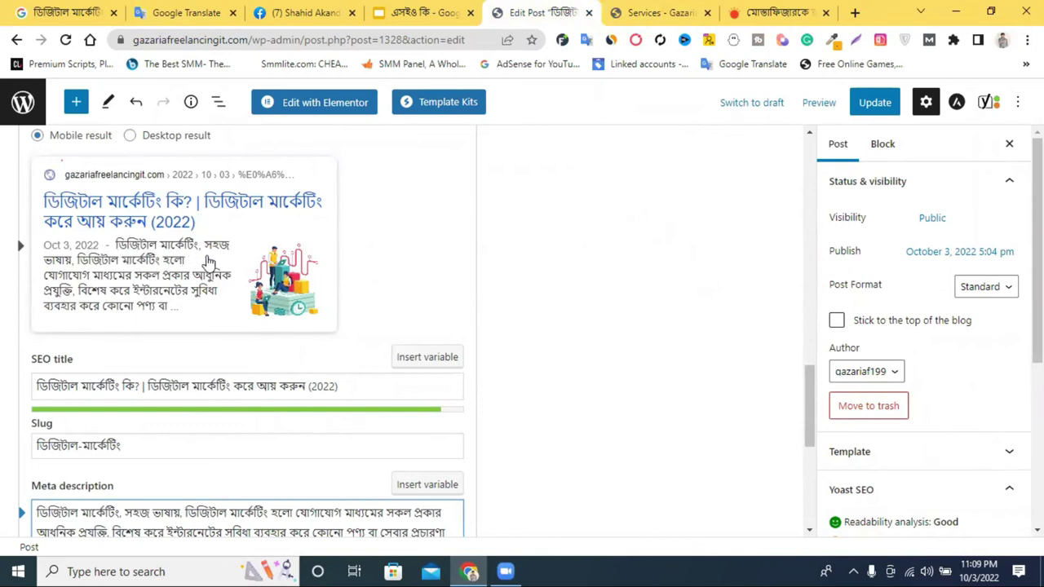
scroll(275, 423, down, 1)
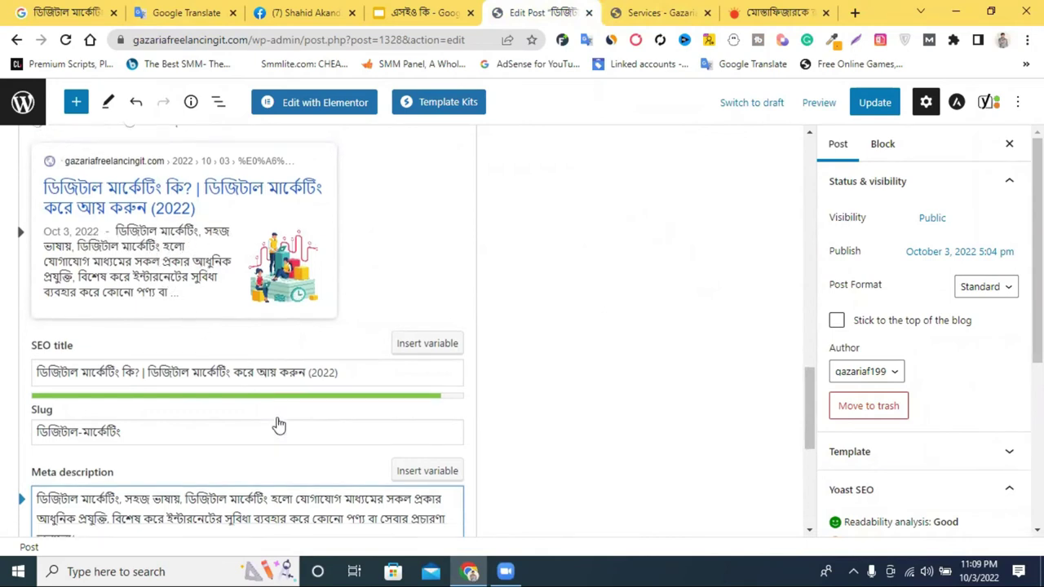
scroll(261, 473, down, 1)
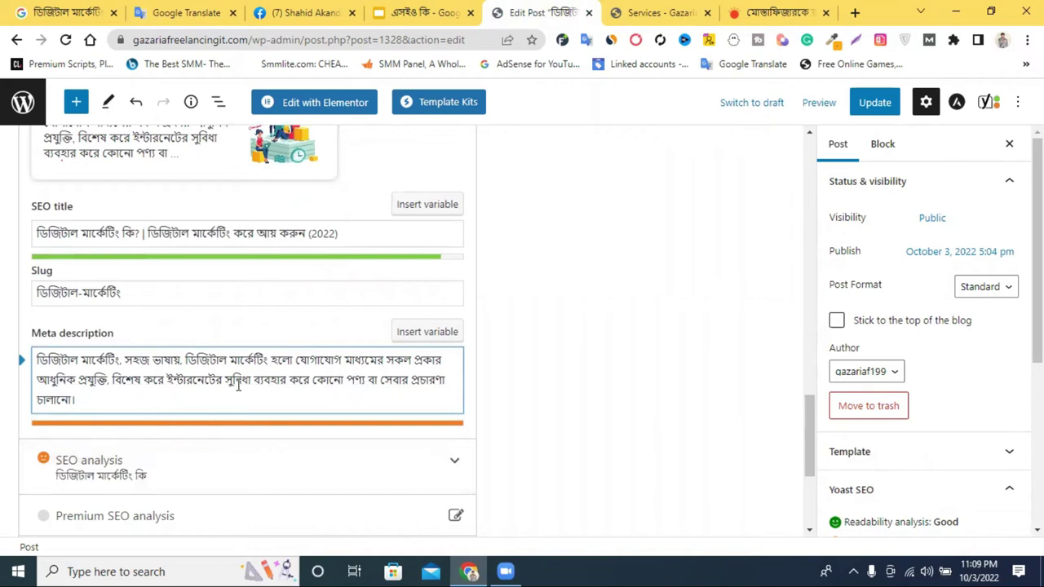
shift+click(123, 396)
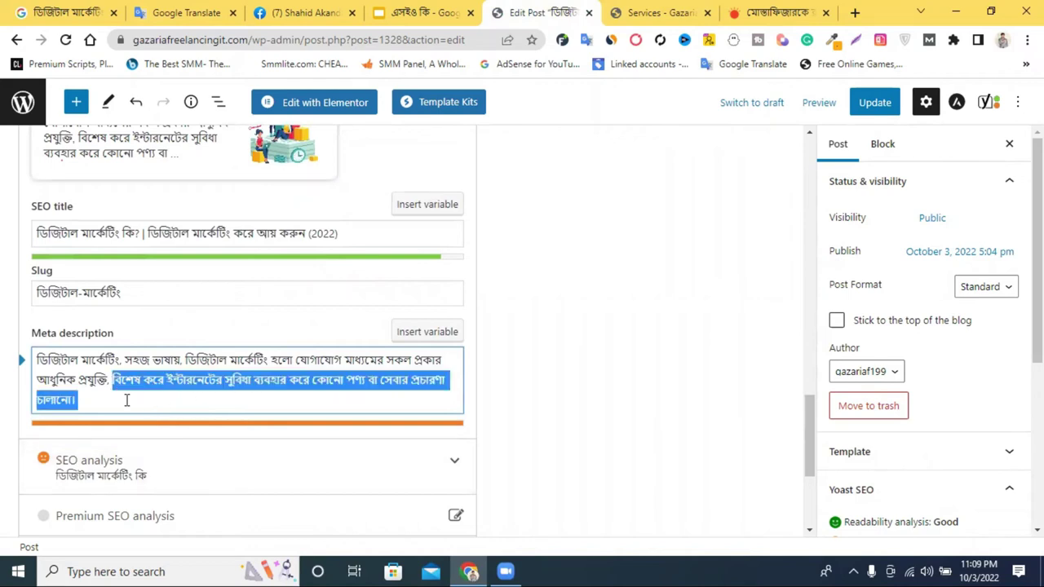
key(BackSpace)
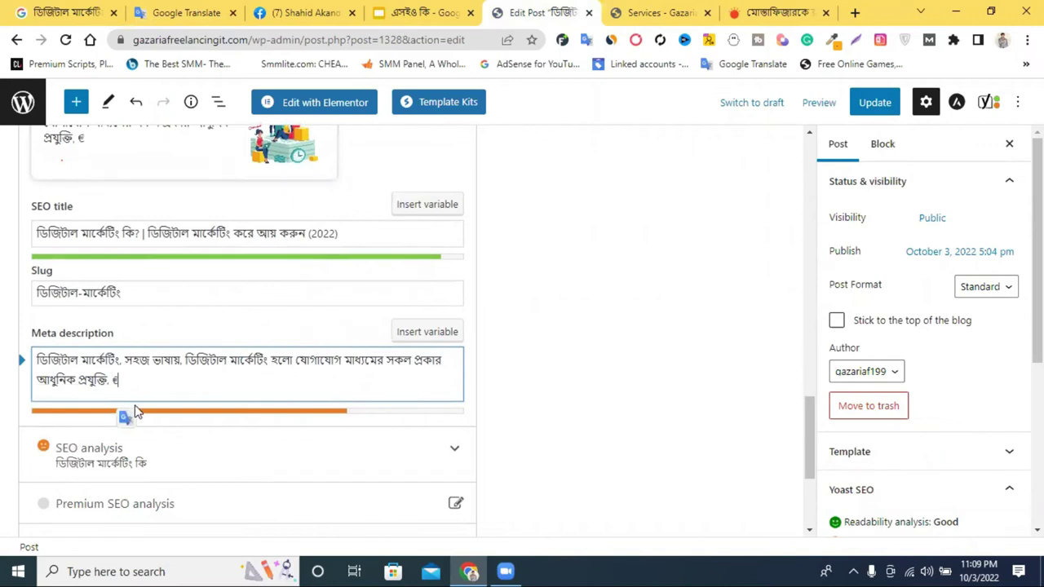
key(ctrl+z)
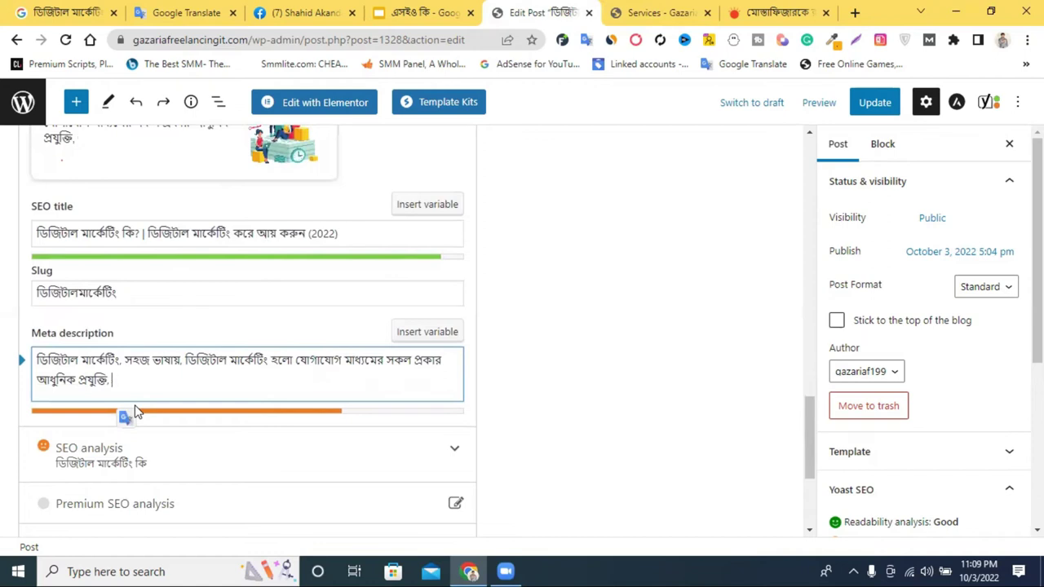
key(ctrl+z)
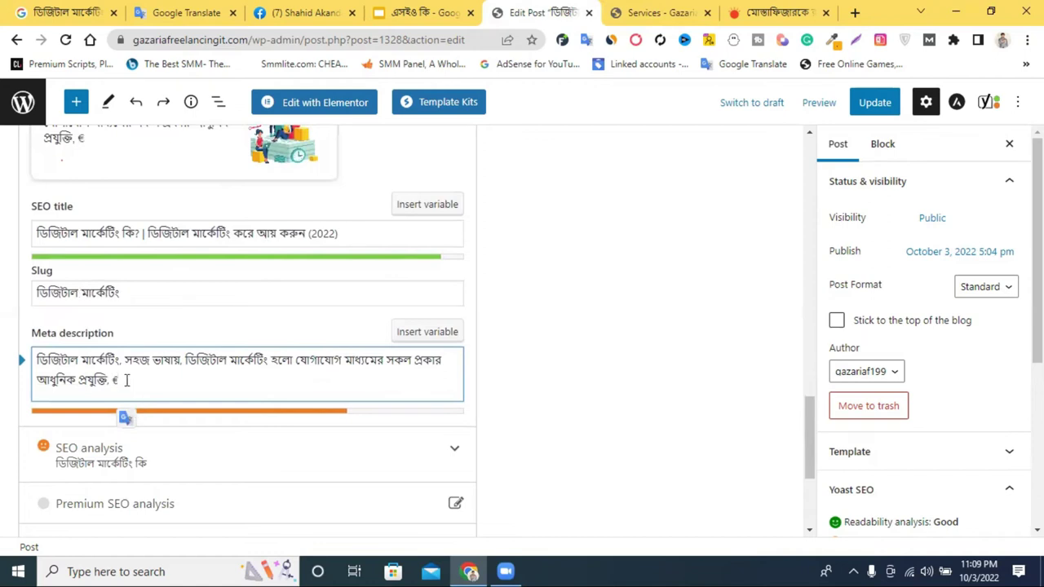
triple_click(124, 379)
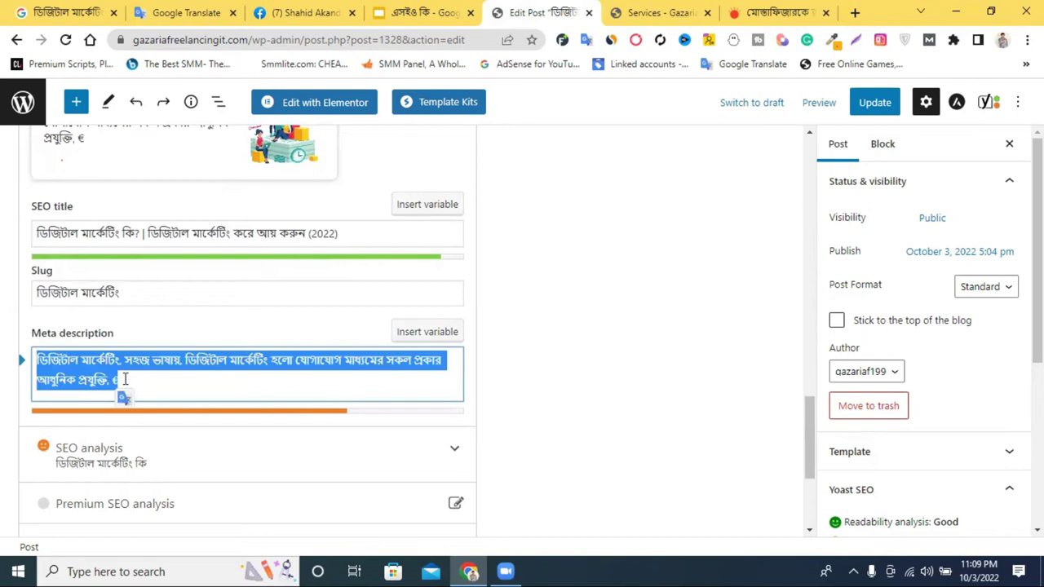
key(ctrl+v)
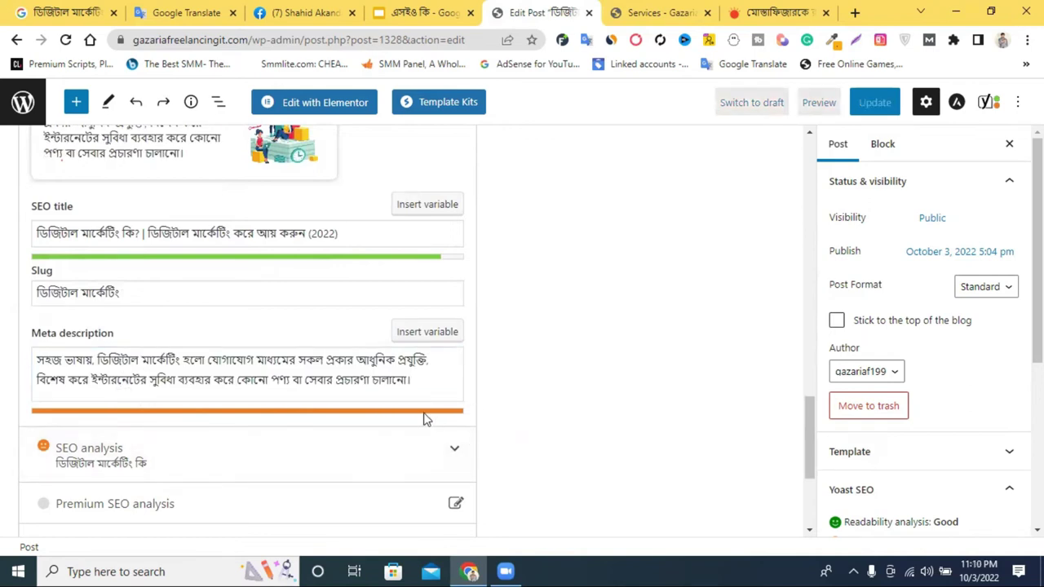
scroll(353, 410, up, 4)
Step: Expand the Yoast SEO analysis and read through its Problems list
scroll(354, 415, up, 7)
scroll(354, 419, down, 3)
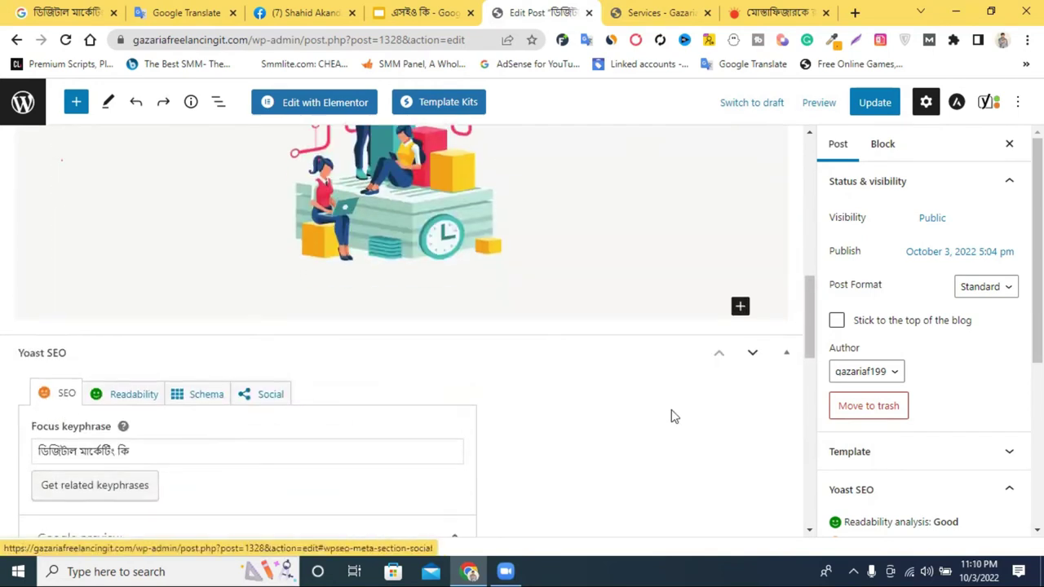
scroll(589, 427, down, 5)
scroll(589, 428, down, 2)
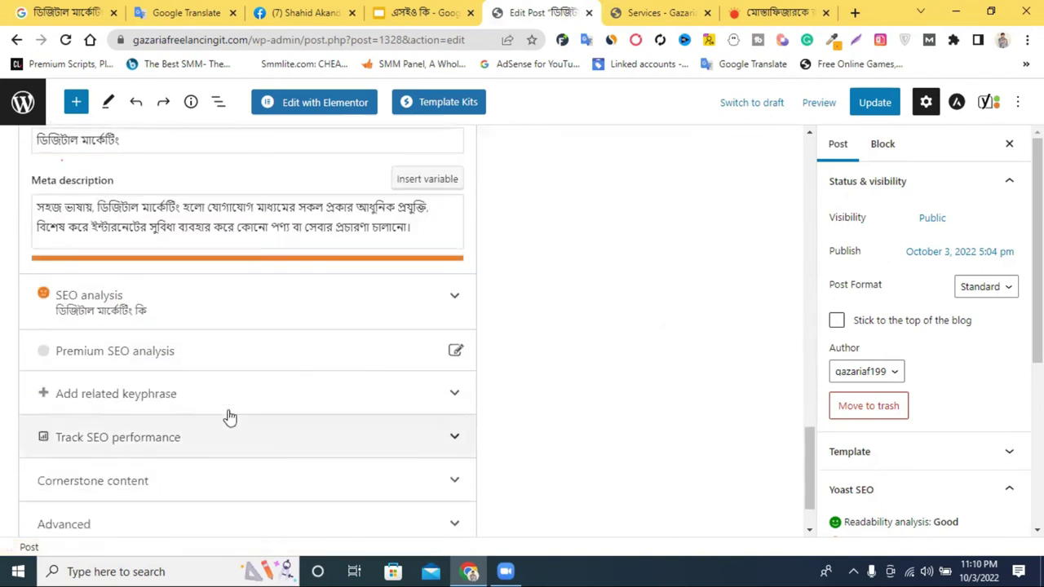
click(279, 313)
scroll(250, 394, down, 1)
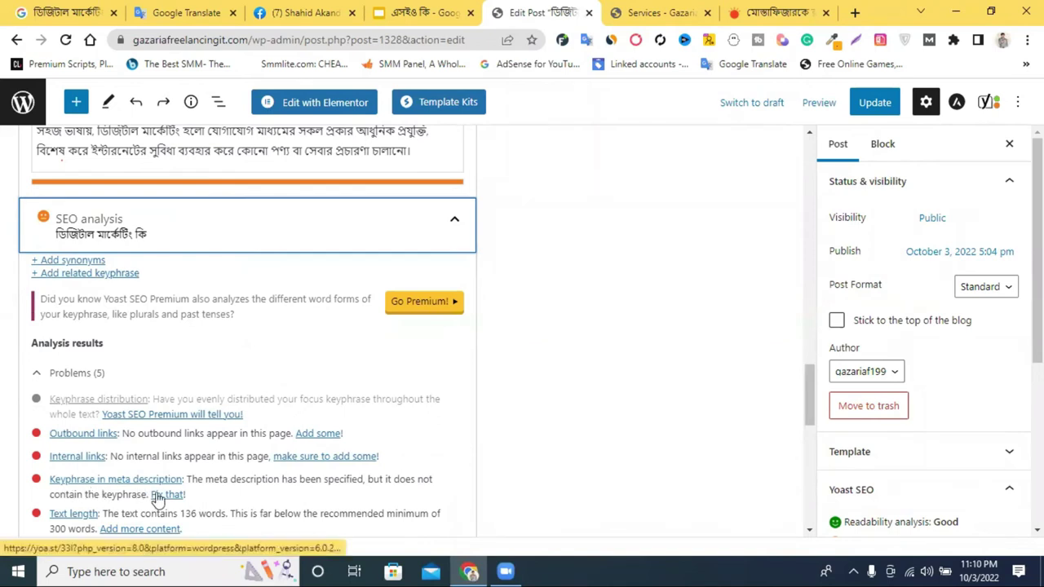
scroll(155, 496, down, 2)
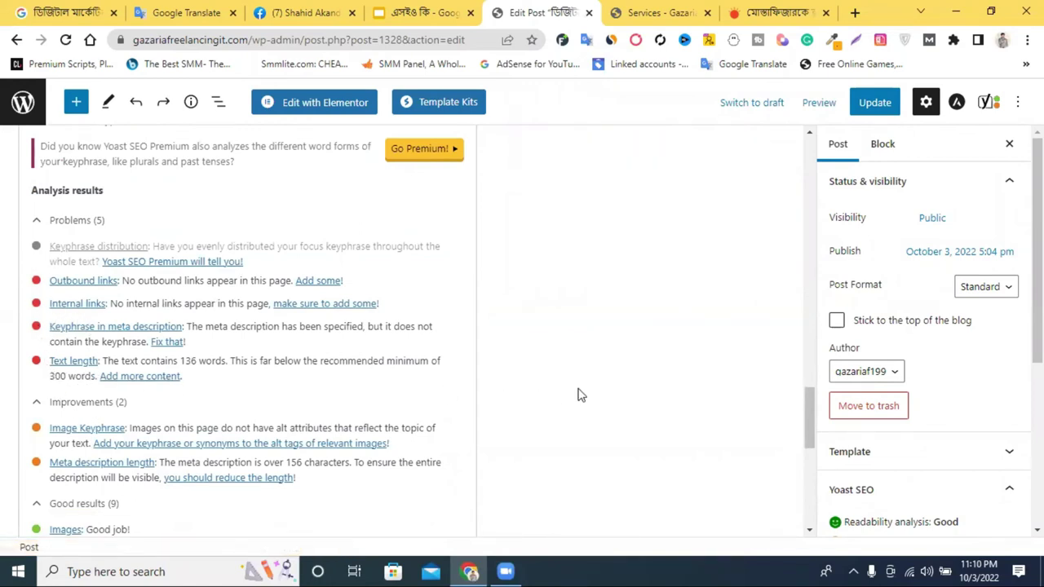
scroll(571, 393, up, 4)
click(457, 375)
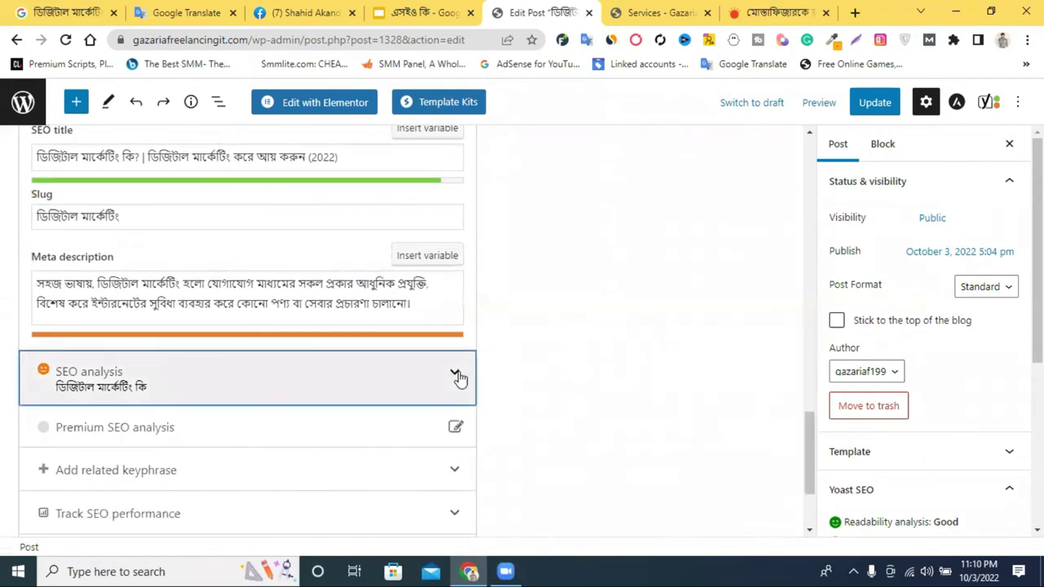
Step: Reopen the SEO analysis to recheck the 5 problems, then select the post's first paragraph
scroll(356, 392, up, 3)
scroll(356, 393, down, 1)
scroll(357, 393, up, 5)
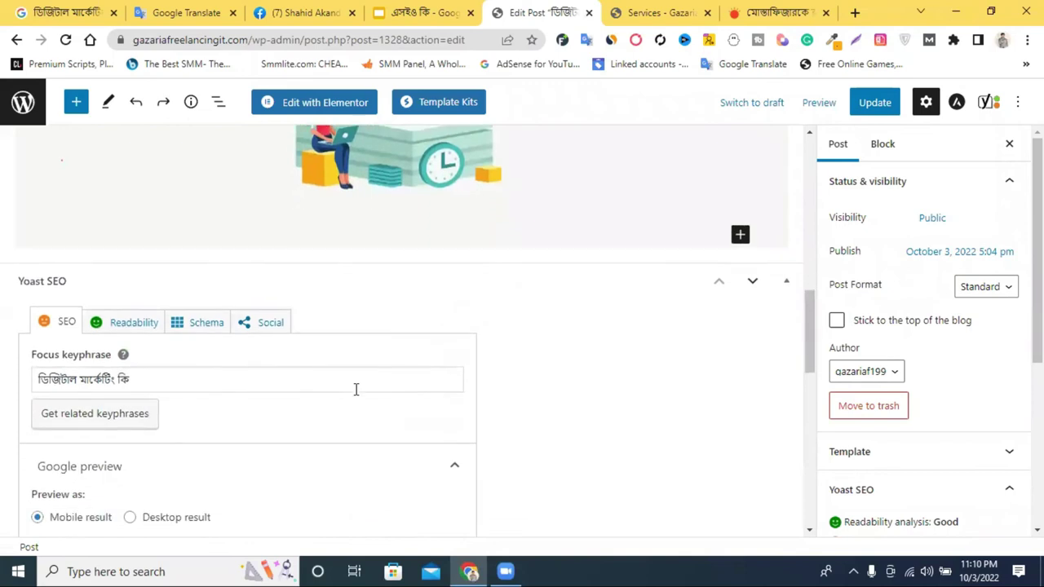
scroll(356, 389, up, 15)
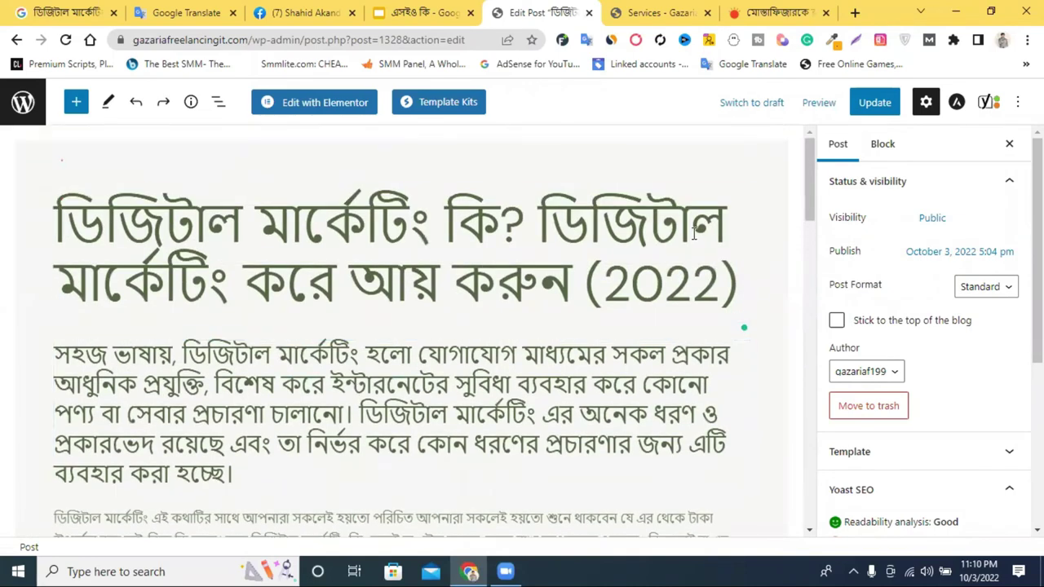
scroll(308, 256, down, 8)
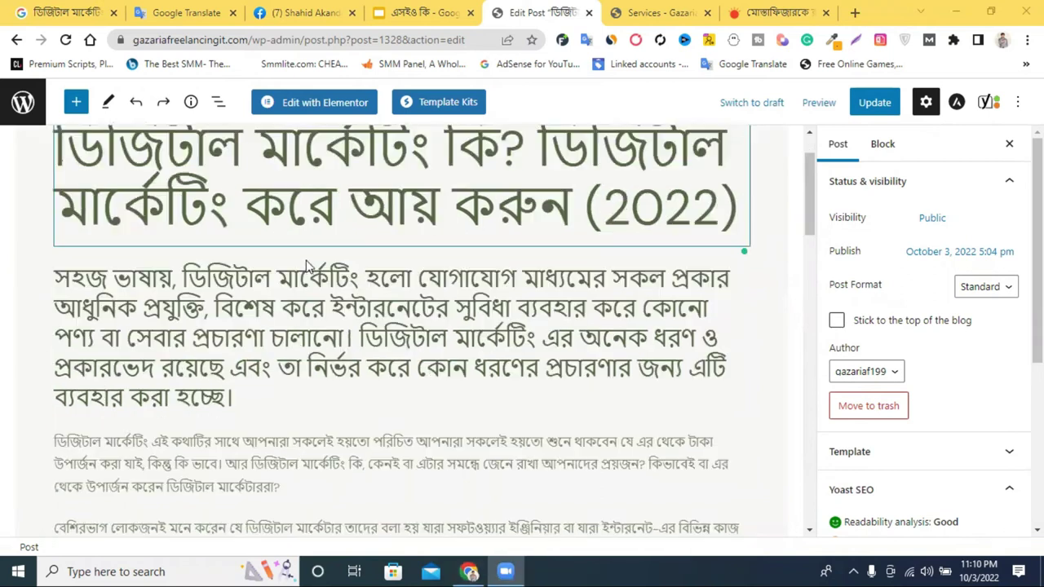
scroll(306, 268, up, 2)
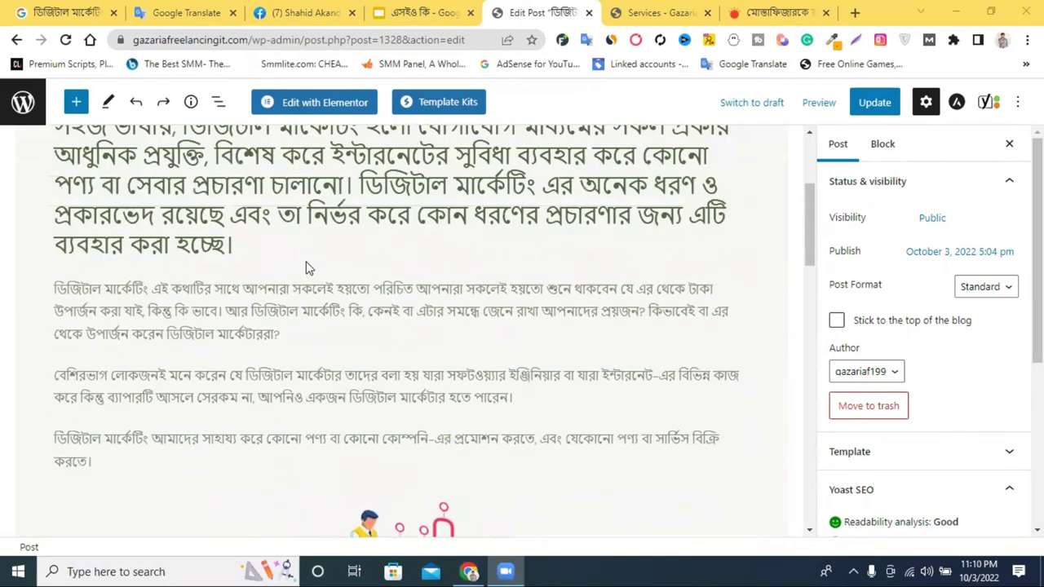
scroll(107, 368, down, 10)
scroll(135, 388, down, 8)
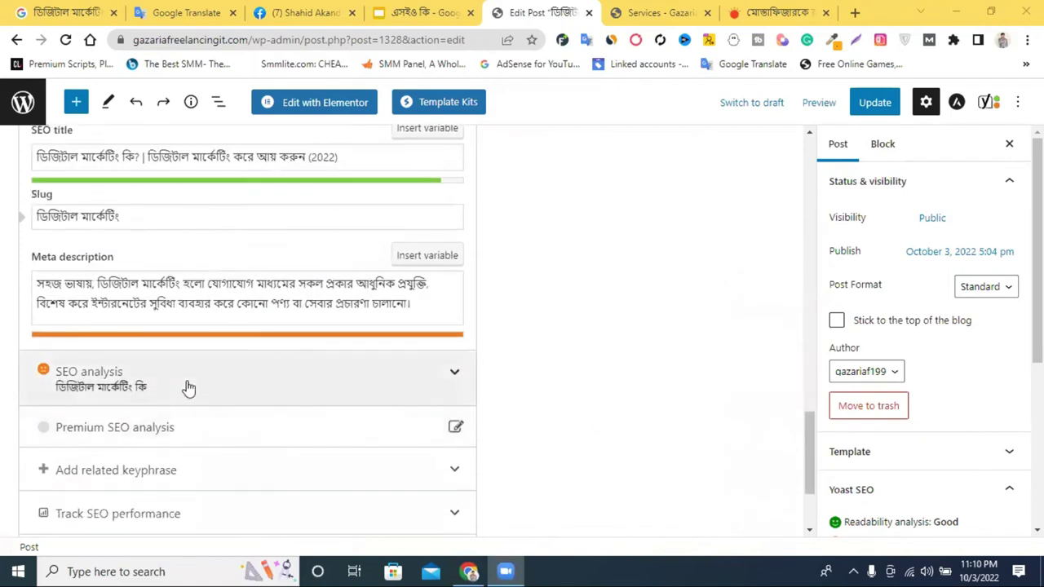
click(187, 389)
scroll(168, 424, down, 2)
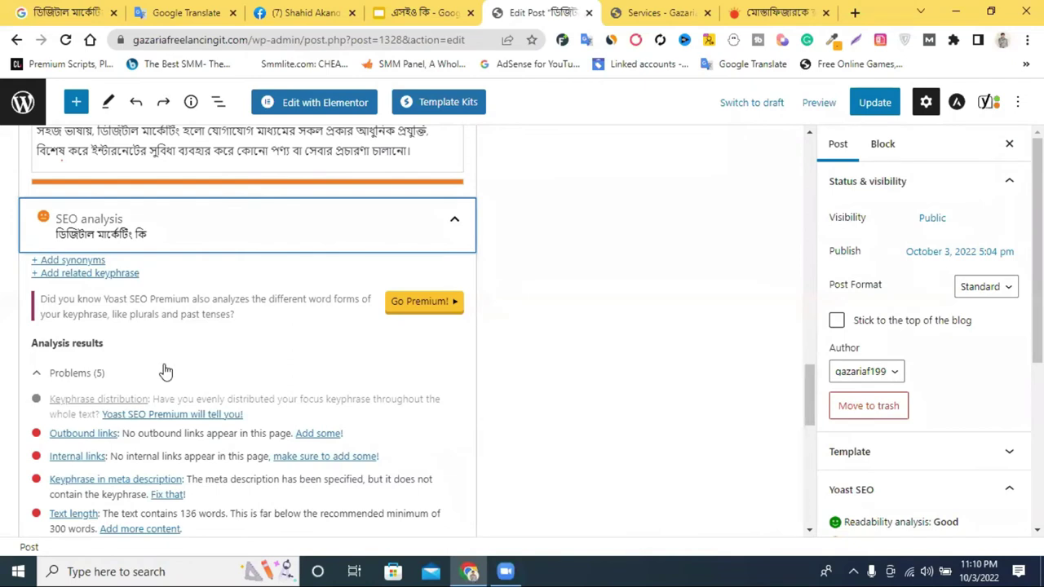
scroll(228, 354, up, 10)
scroll(133, 403, up, 10)
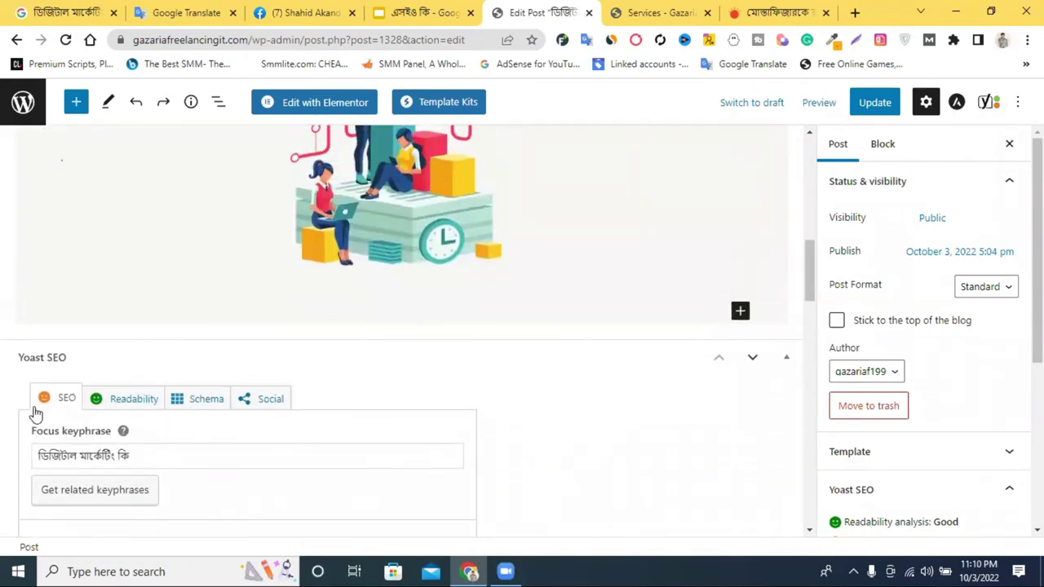
click(133, 395)
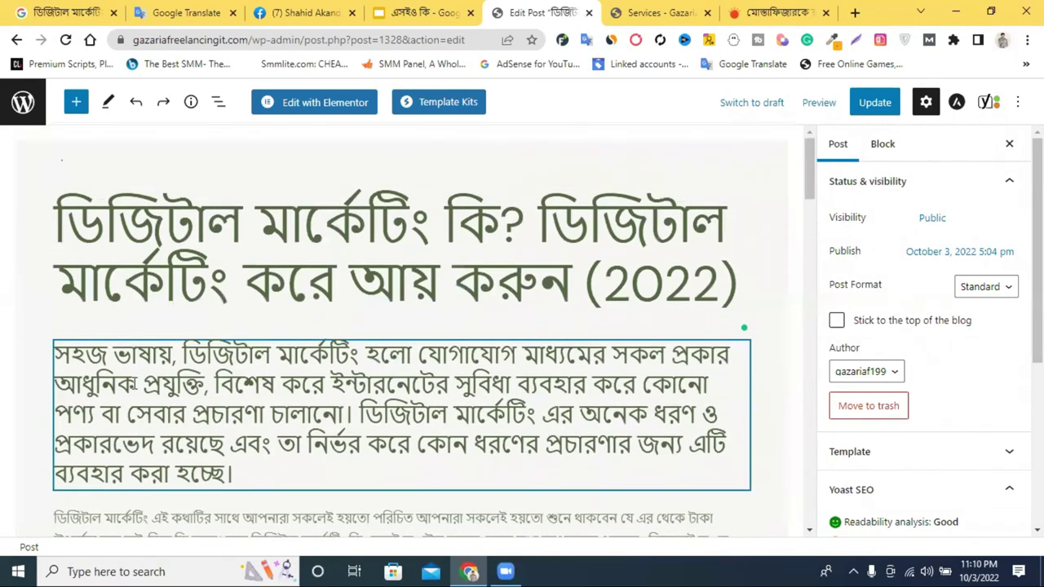
Step: Insert an empty paragraph block beneath the large intro heading
scroll(133, 395, down, 1)
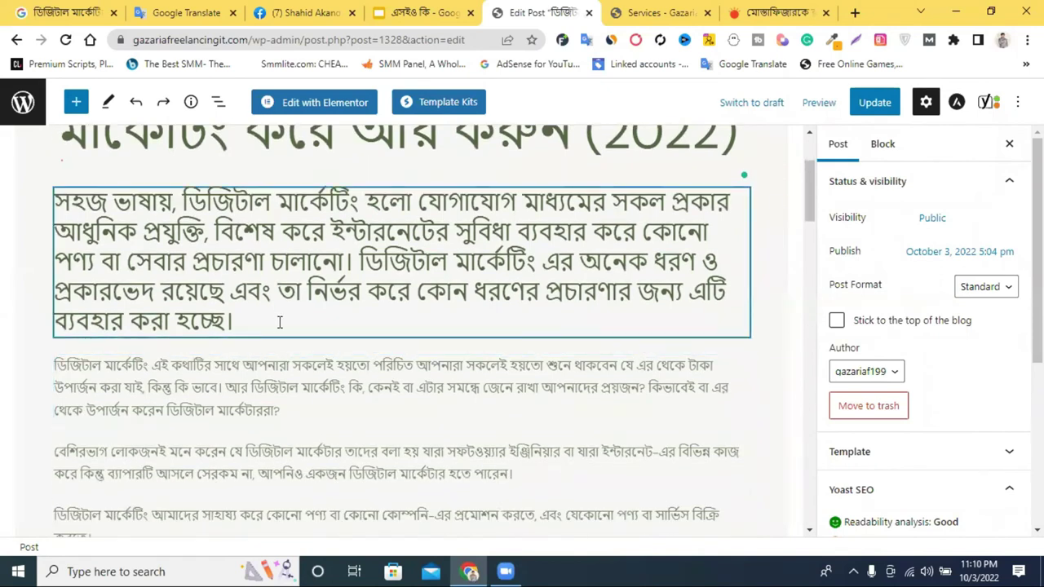
click(279, 323)
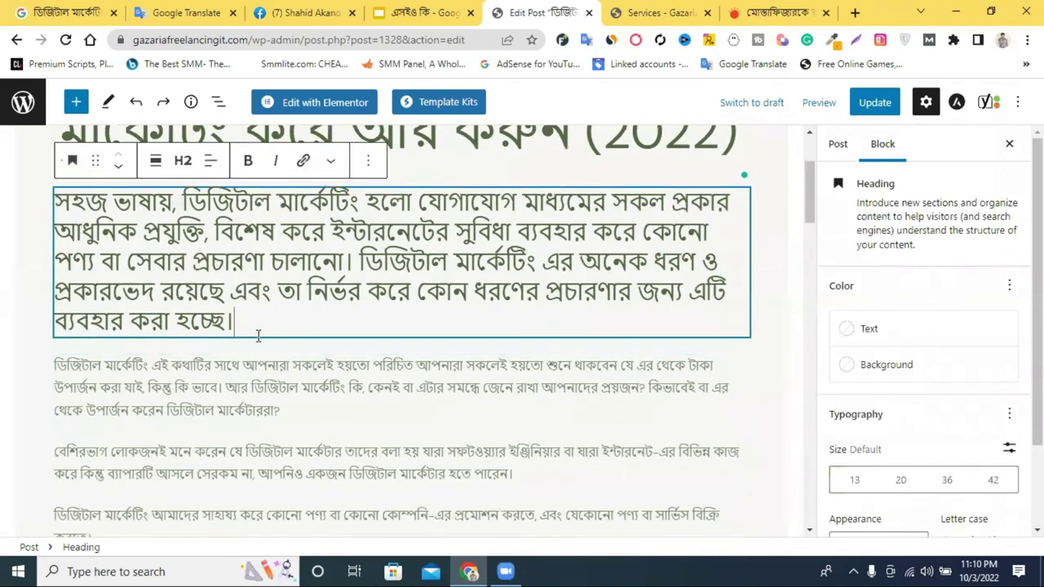
click(87, 364)
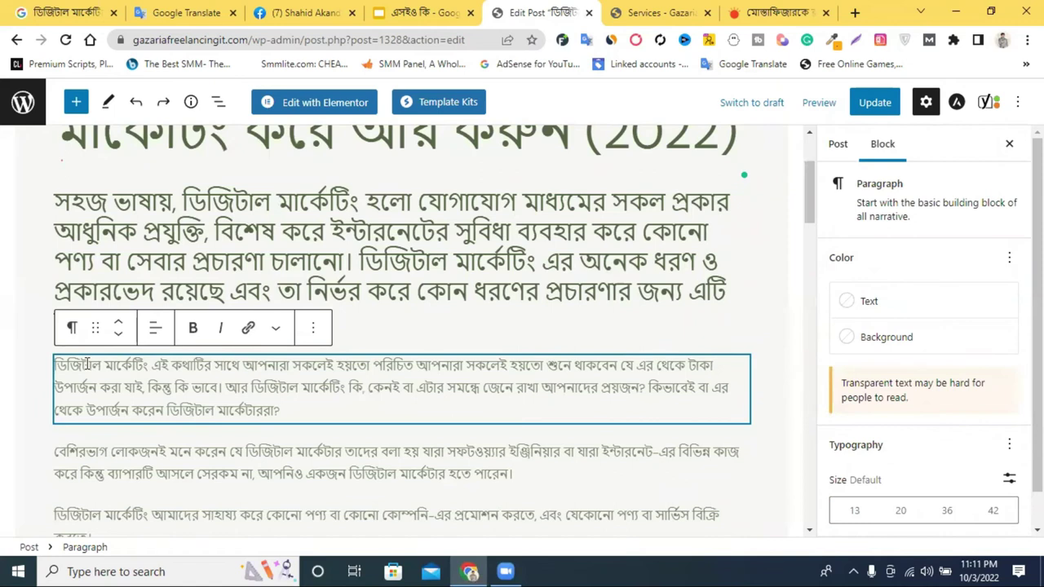
key(ctrl+alt+t)
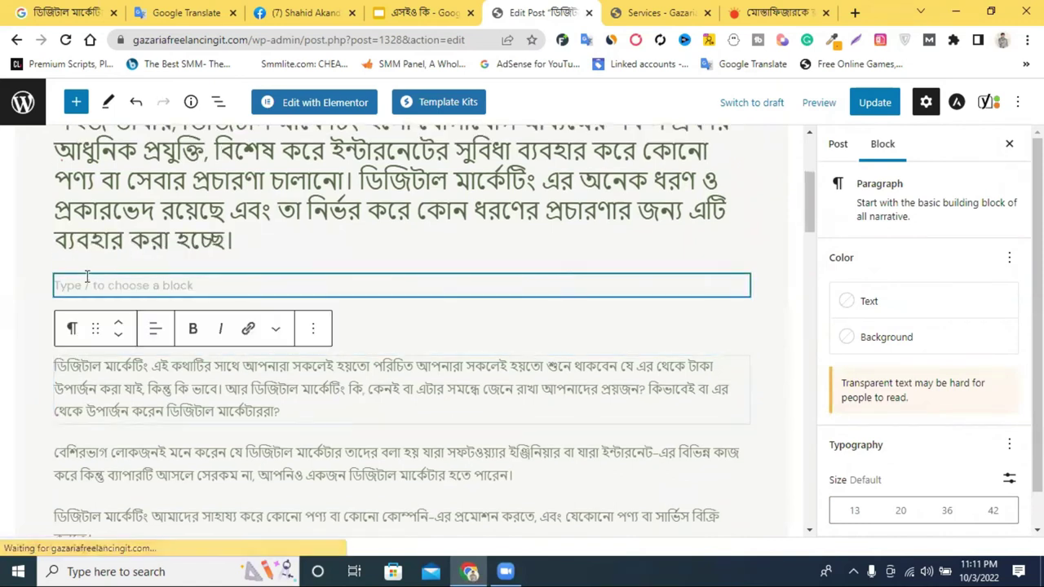
click(258, 244)
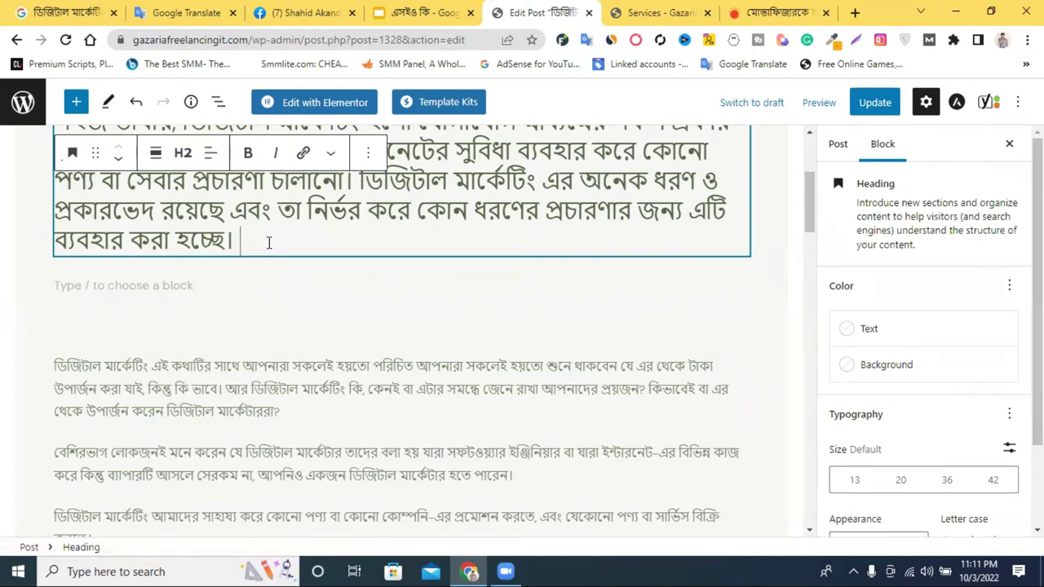
Step: Add 'more' at the end of the paragraph above the illustration
scroll(236, 278, down, 5)
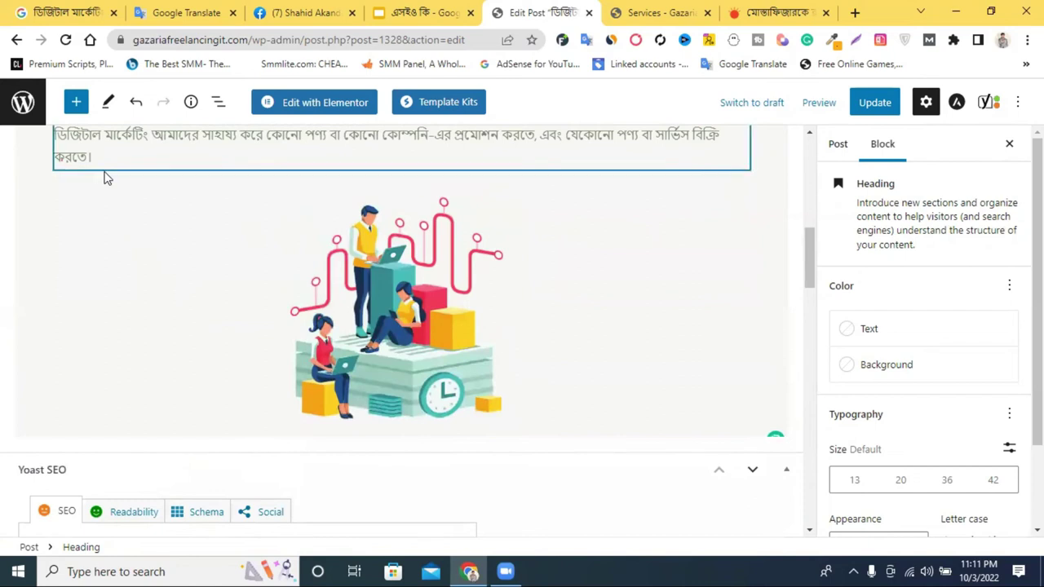
click(105, 161)
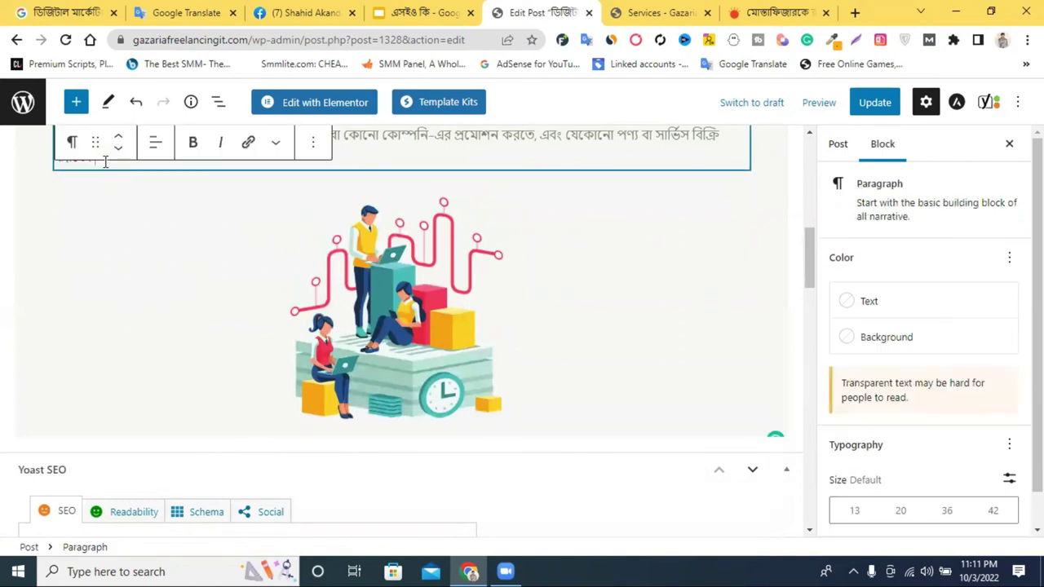
text(ম)
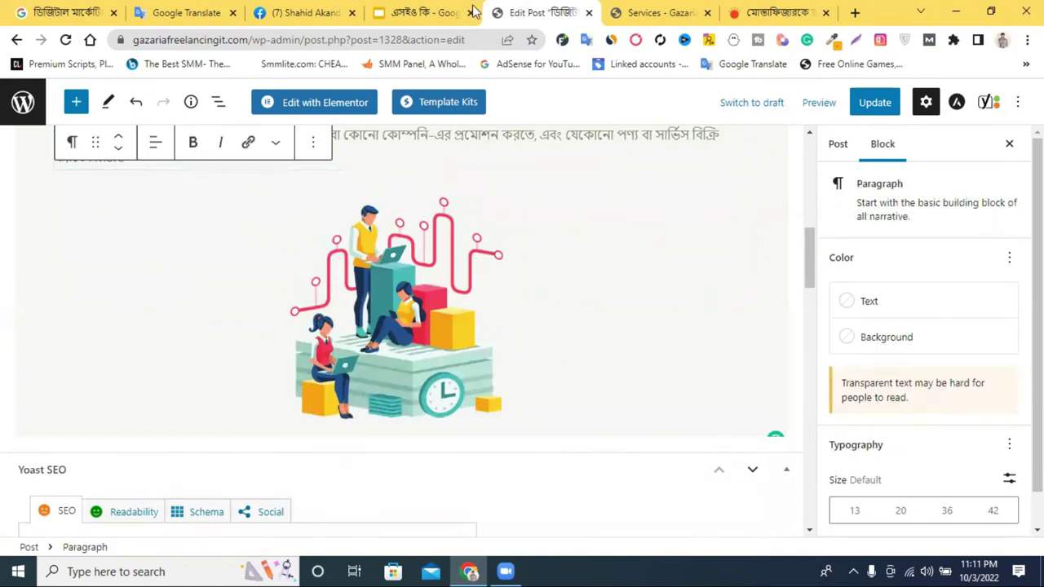
click(186, 12)
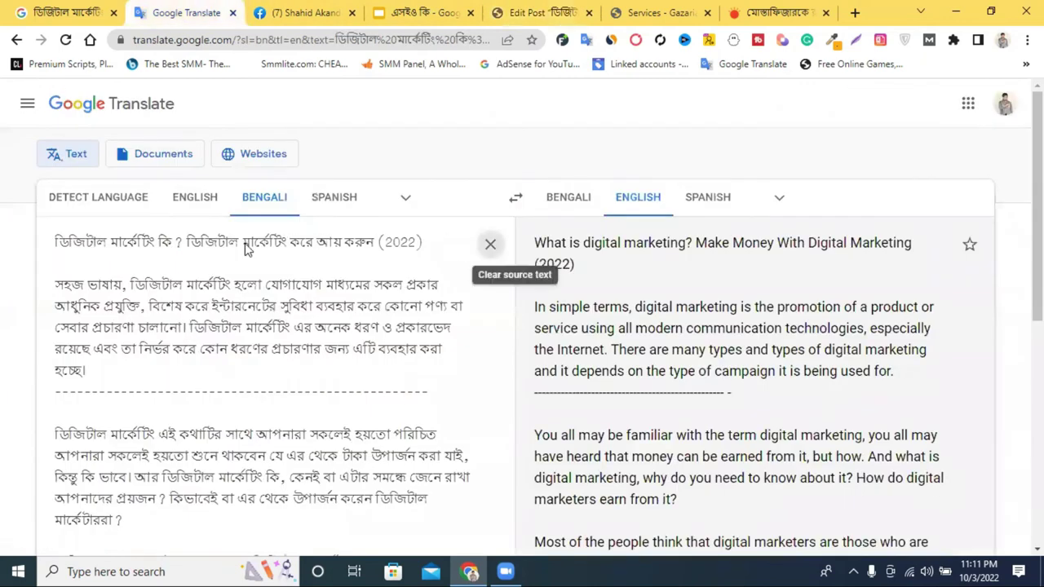
Step: Voice-type আরো পড়তে into Google Translate and cut it from the source box
click(488, 244)
click(57, 326)
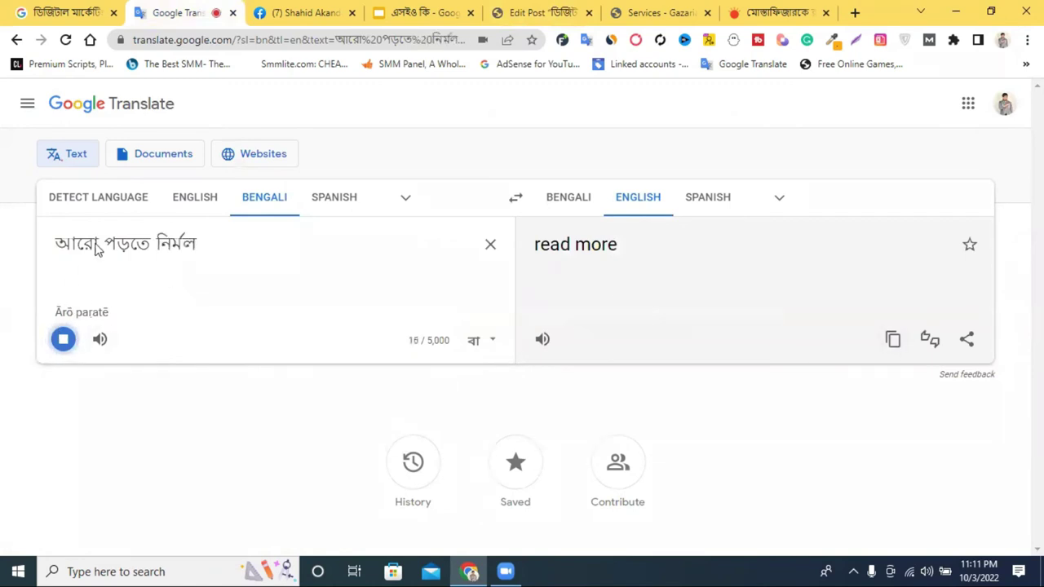
click(73, 337)
drag(59, 242, 150, 245)
right_click(144, 242)
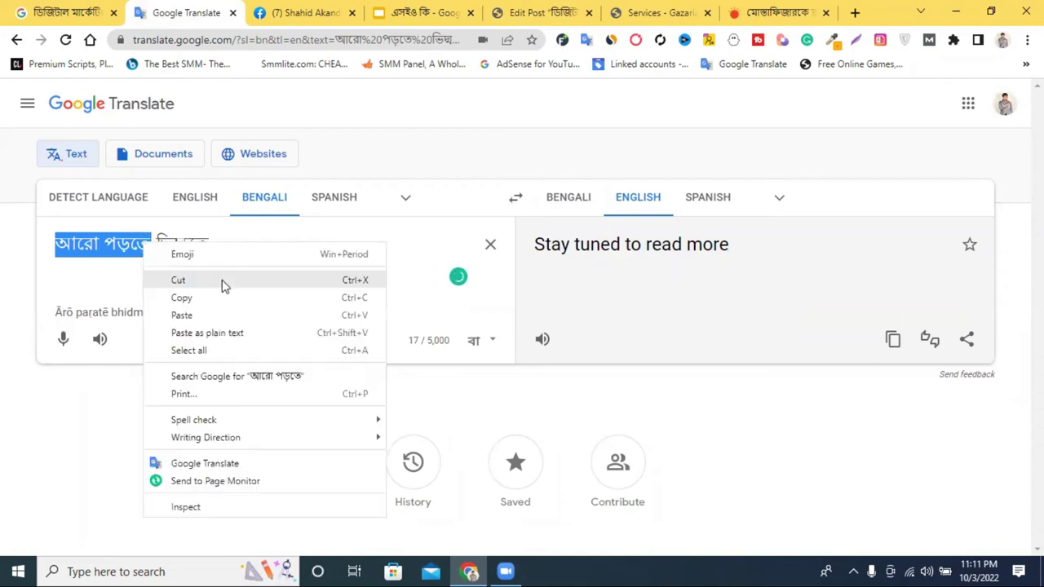
click(178, 280)
key(ctrl+5)
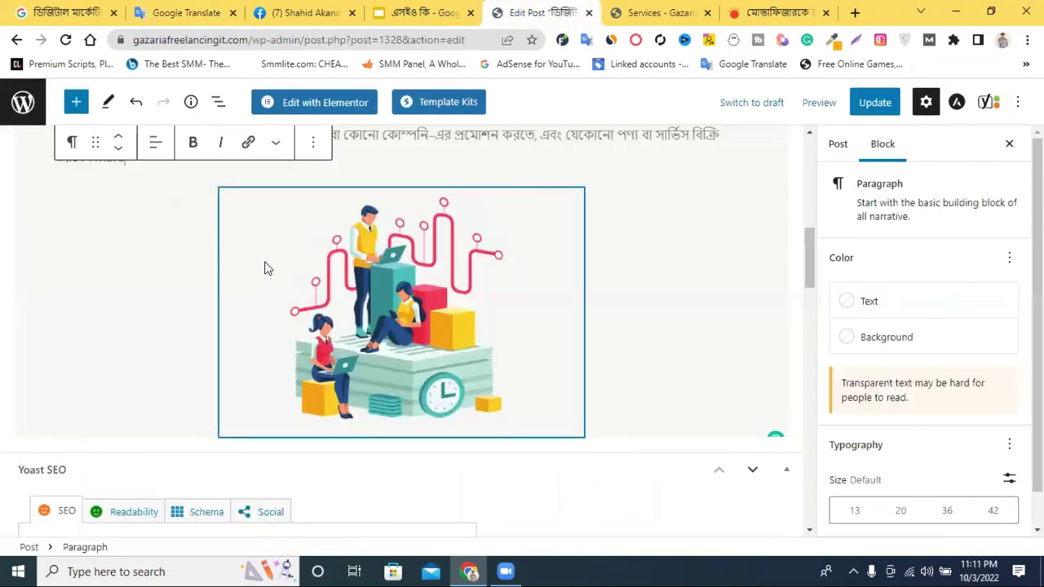
Step: Replace 'more' with the pasted আরো পড়তে and add a colon after it
scroll(277, 269, up, 1)
drag(128, 235, 95, 235)
key(ctrl+v)
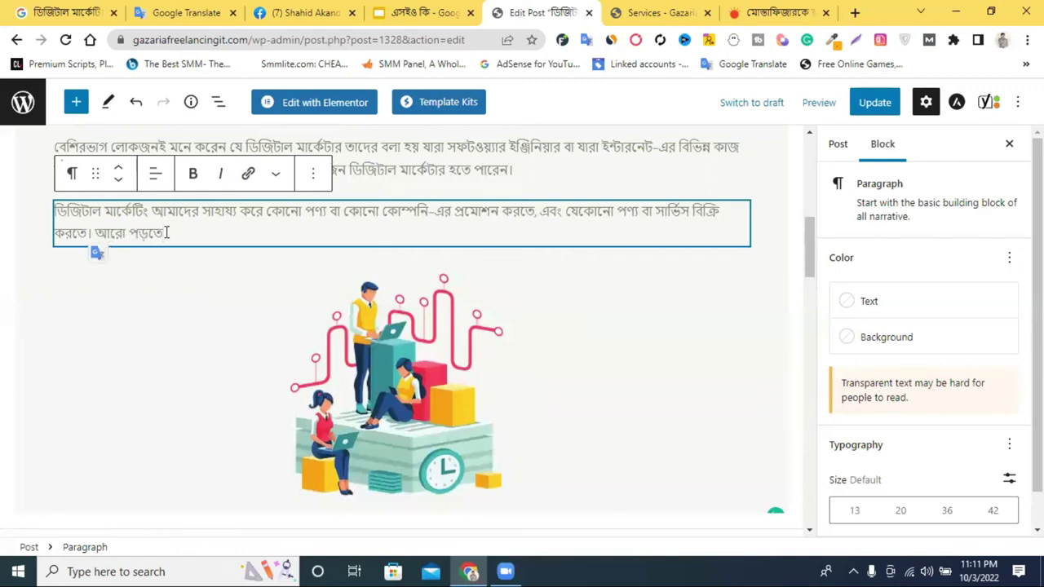
text(:)
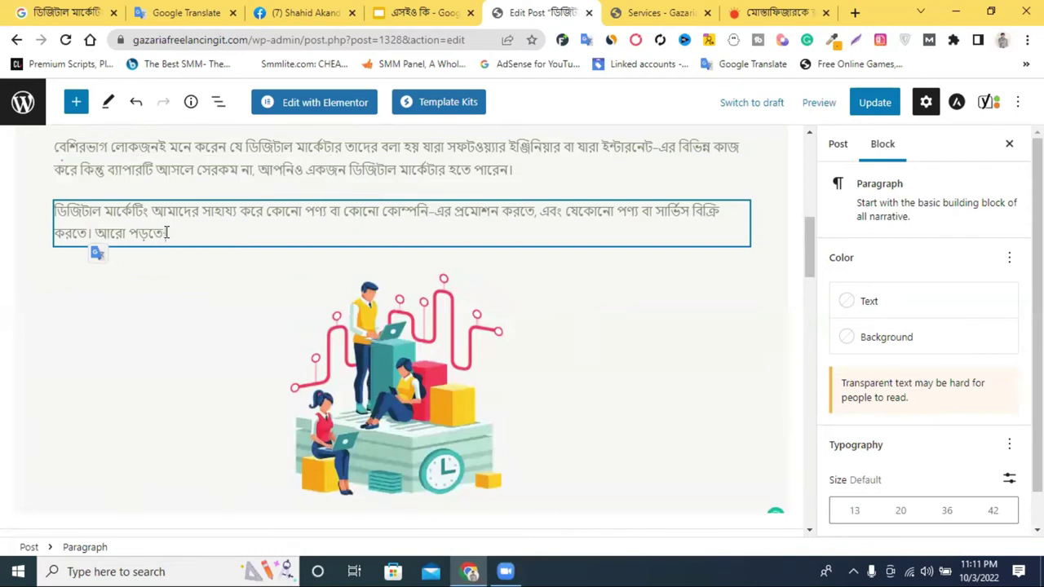
drag(161, 235, 98, 232)
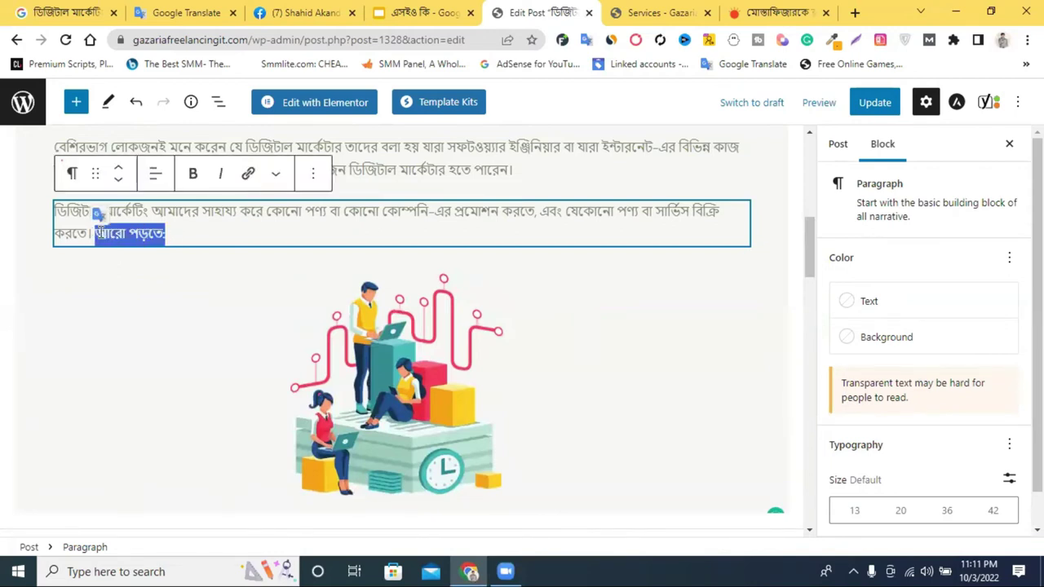
click(158, 249)
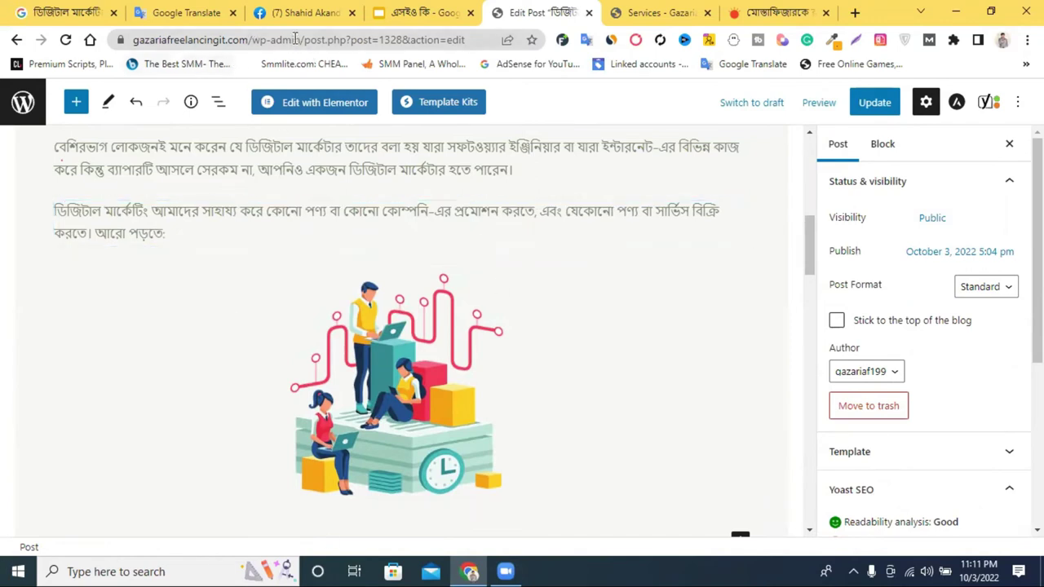
Step: On the Services page tab, copy the address gazariafreelancingit.com/services/ from the address bar
click(658, 11)
click(347, 36)
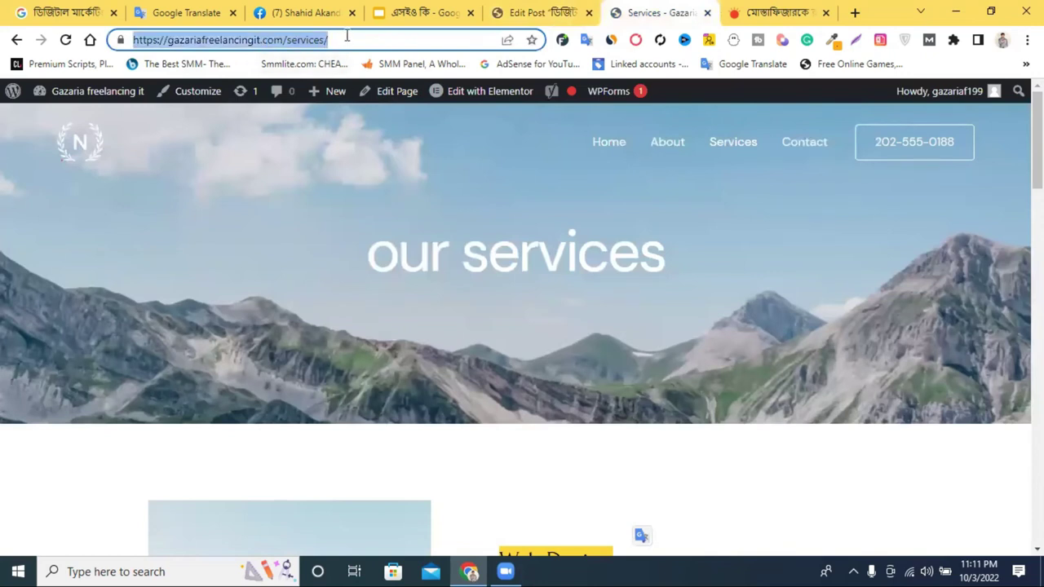
drag(350, 40, 171, 39)
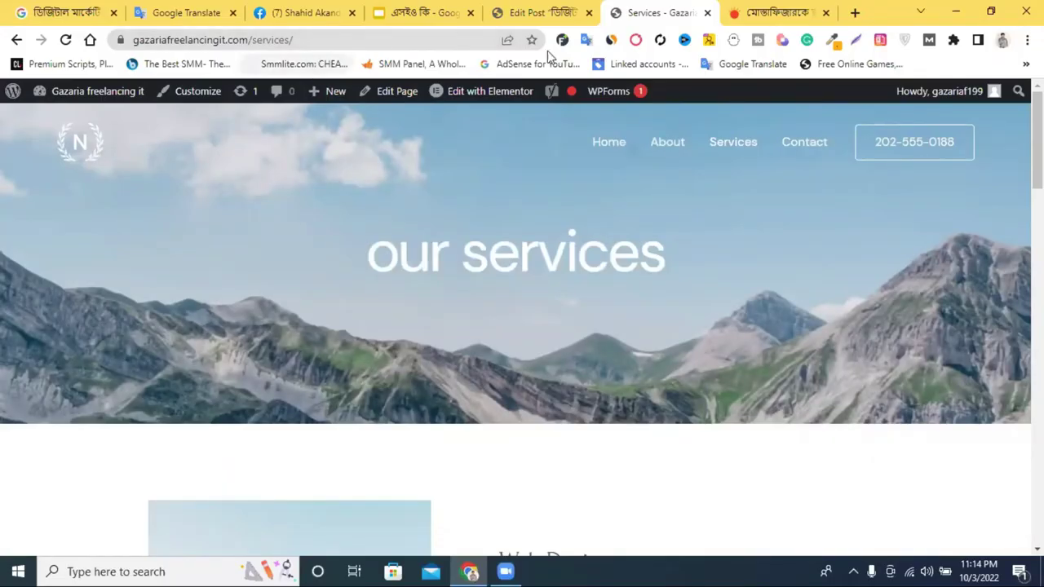
click(534, 12)
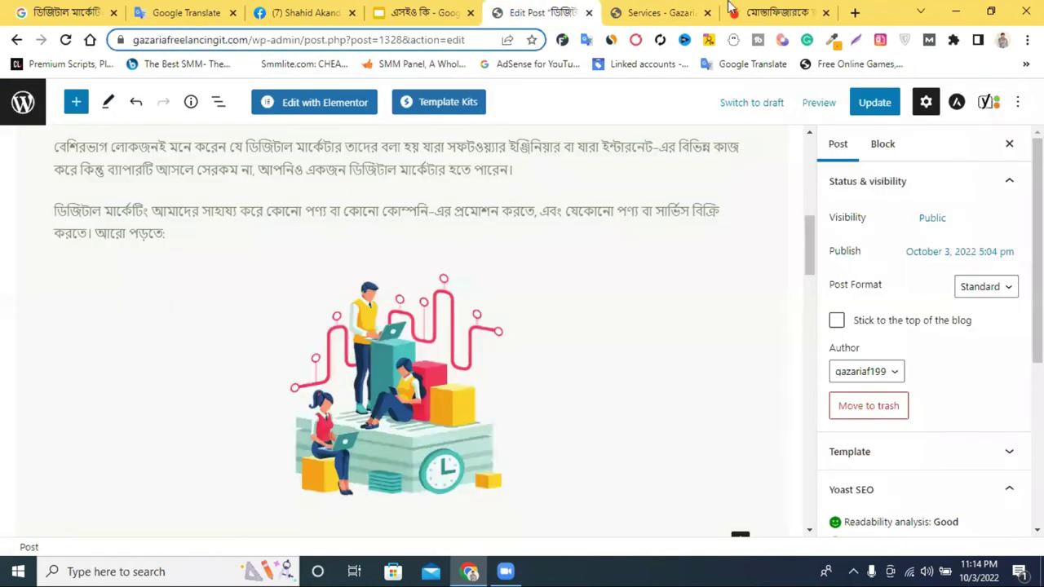
click(699, 10)
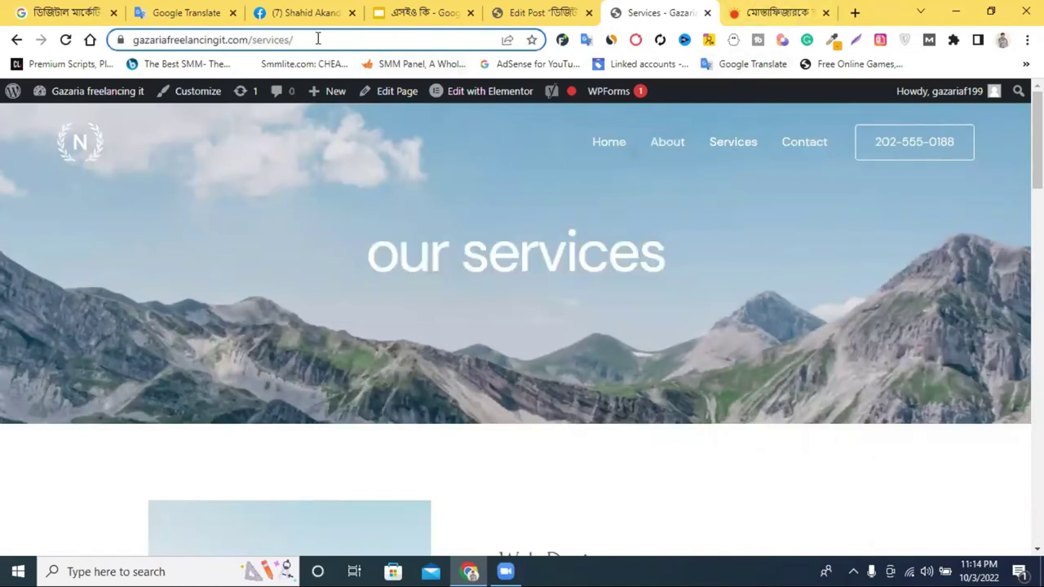
drag(245, 41, 178, 41)
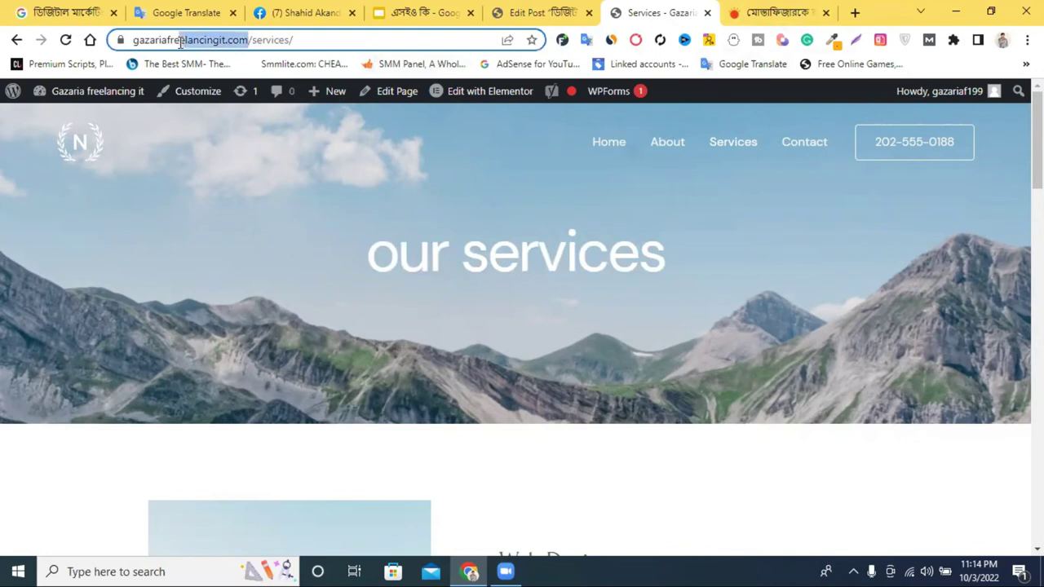
double_click(302, 39)
click(356, 40)
drag(356, 40, 167, 40)
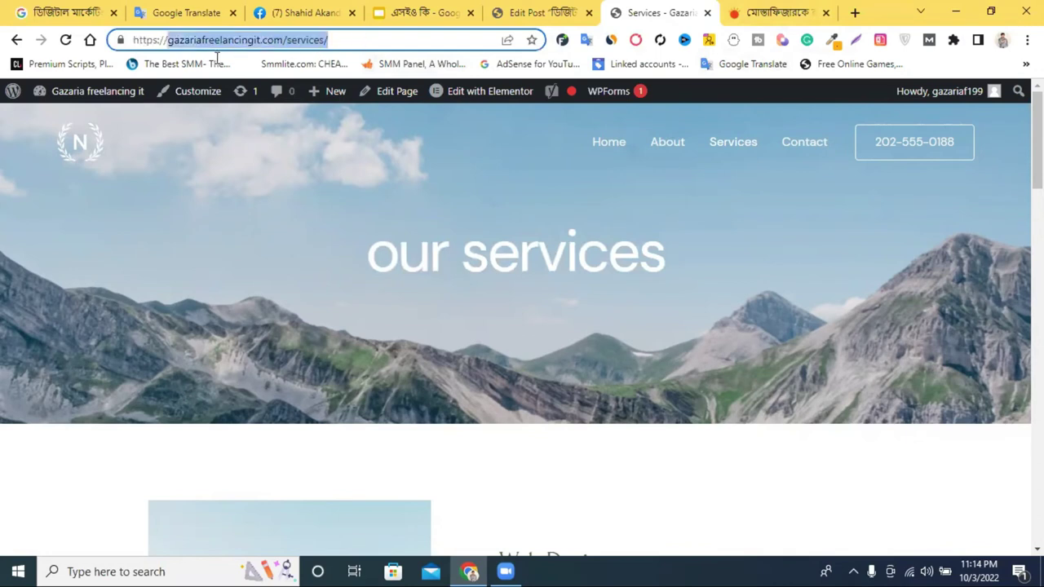
right_click(233, 42)
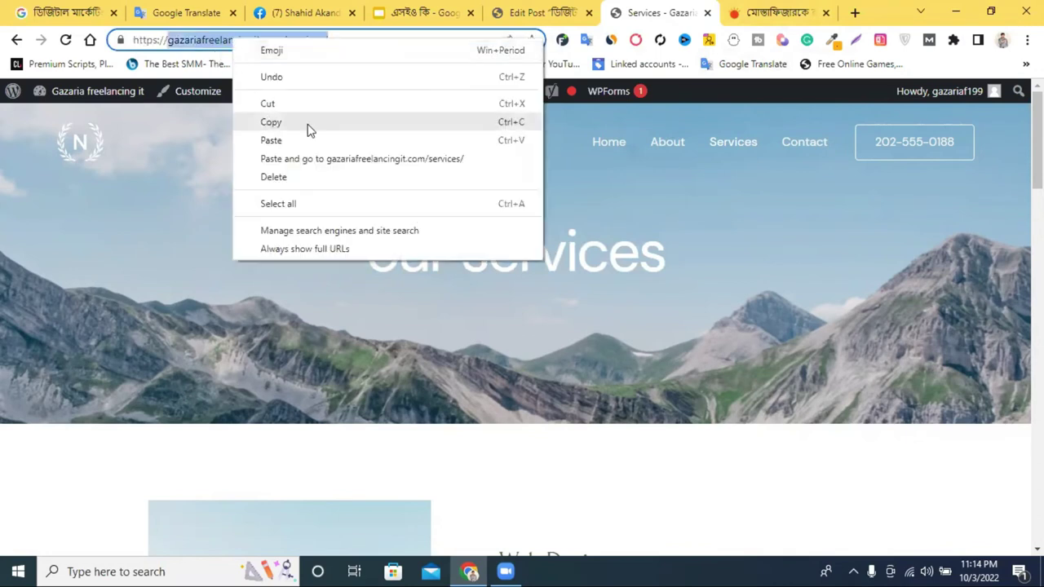
click(305, 123)
Step: Return to the Edit Post tab and select the paragraph ending আরো পড়তে:
click(440, 10)
click(524, 11)
click(160, 229)
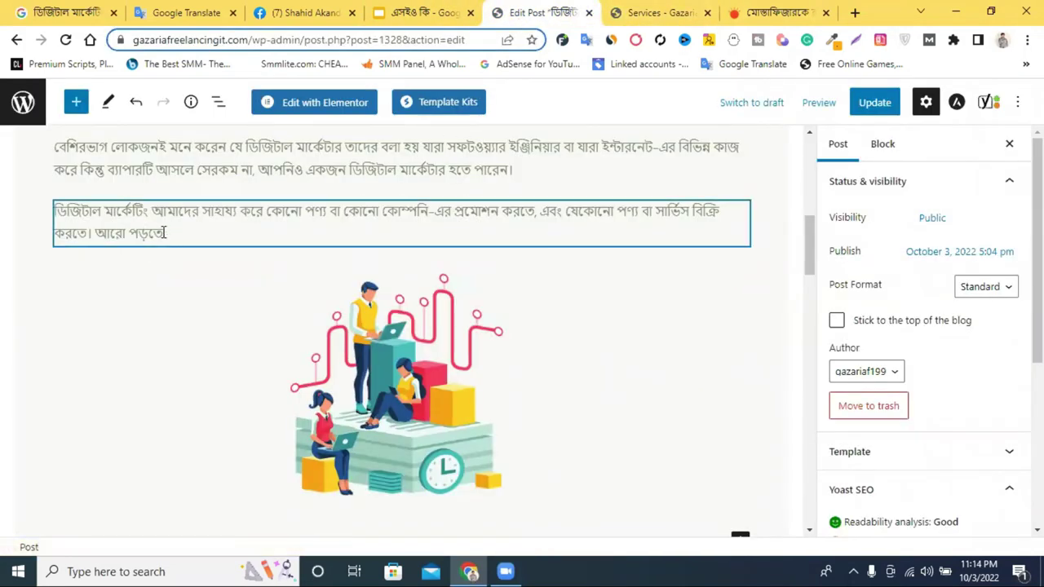
Step: Select আরো পড়তে: and link it to the pasted gazariafreelancingit.com/services/ address
click(170, 234)
drag(169, 234, 96, 234)
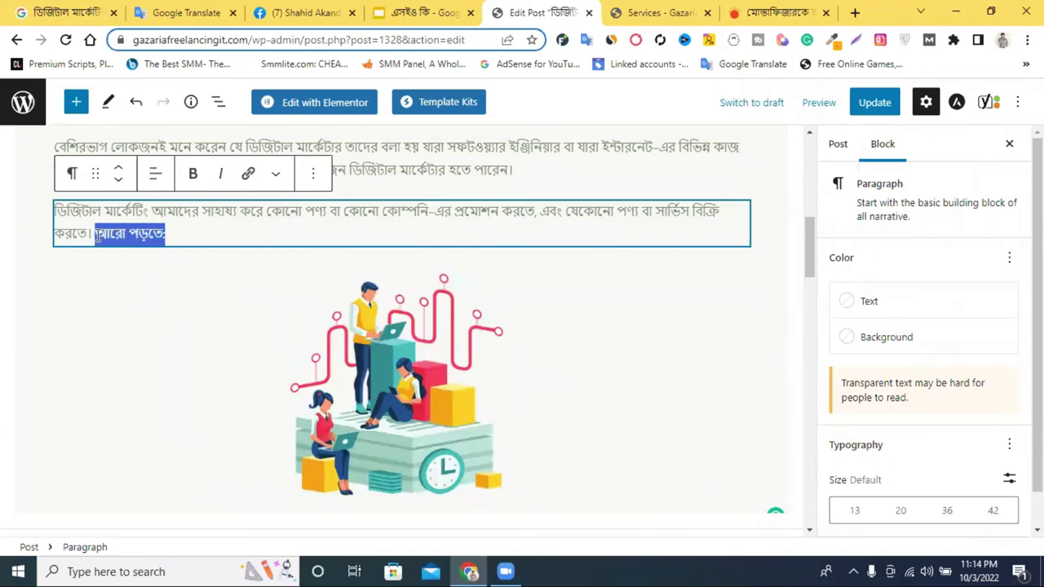
click(249, 177)
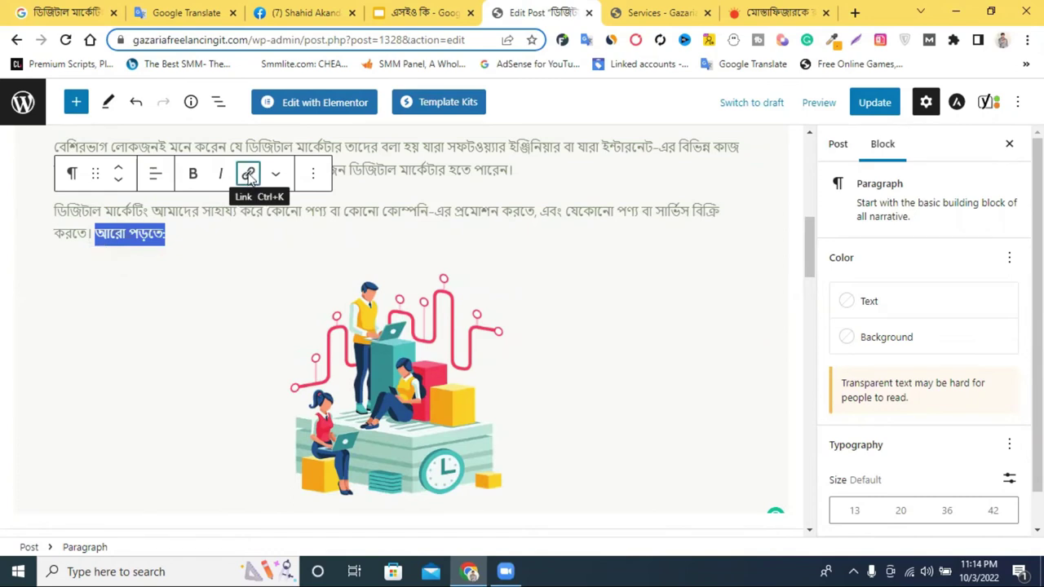
right_click(208, 282)
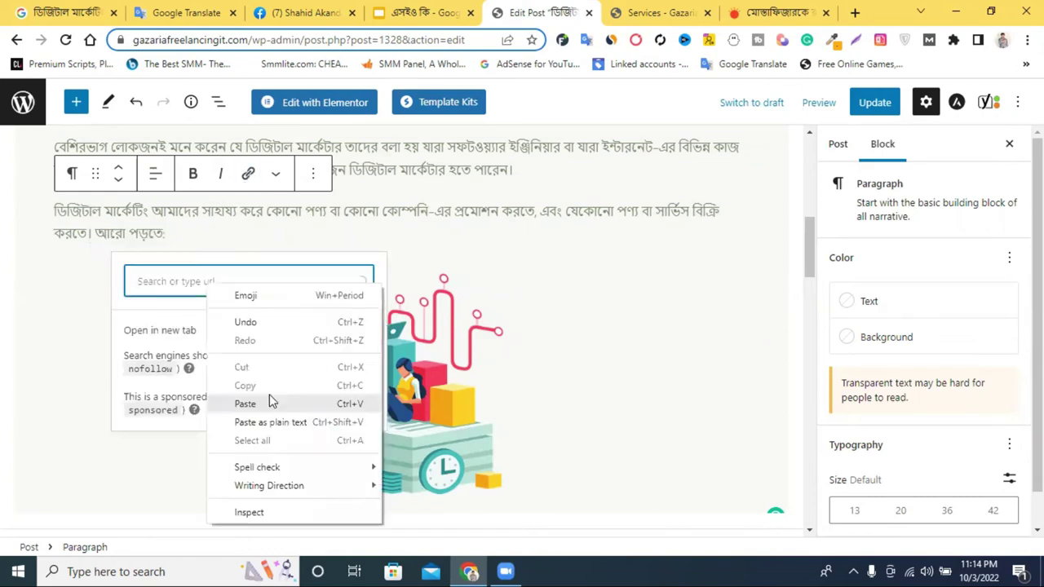
click(270, 402)
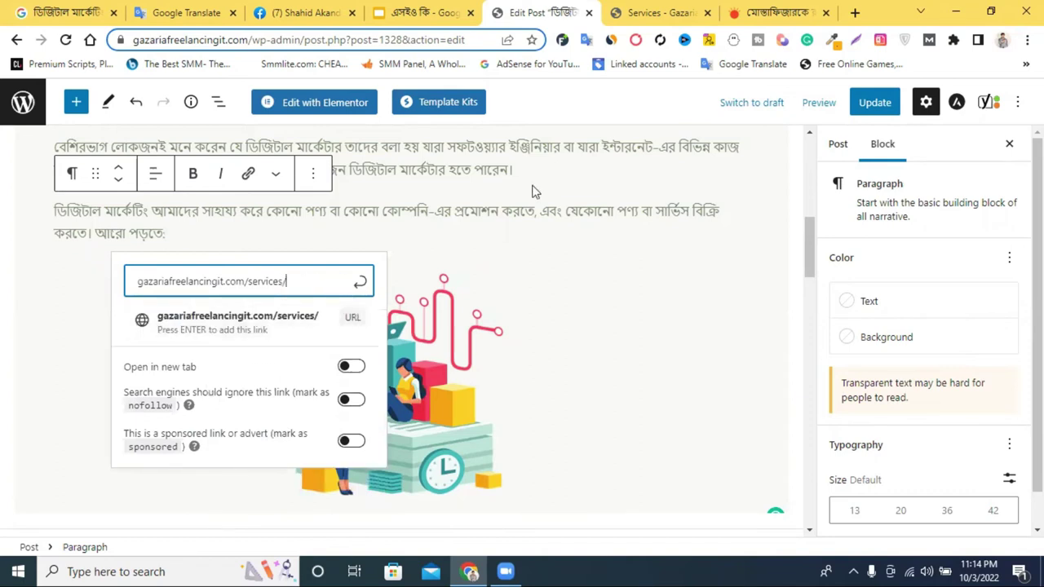
click(360, 281)
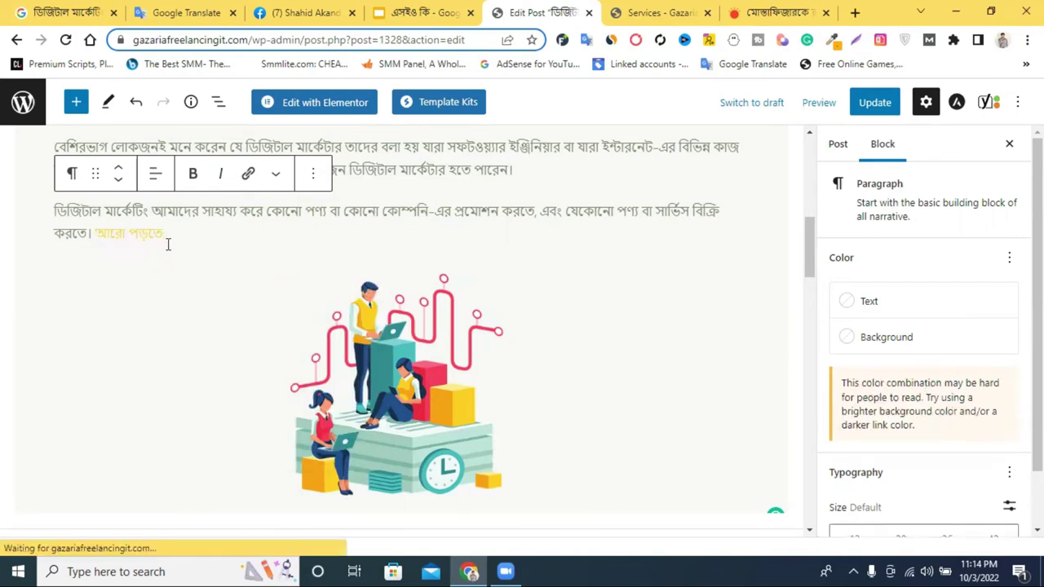
click(139, 234)
double_click(139, 235)
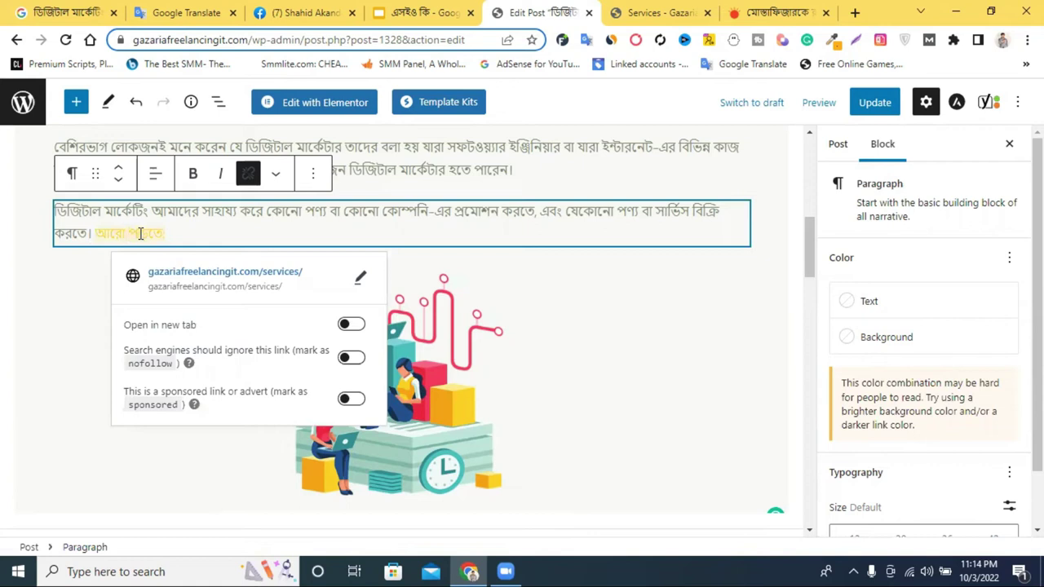
click(69, 296)
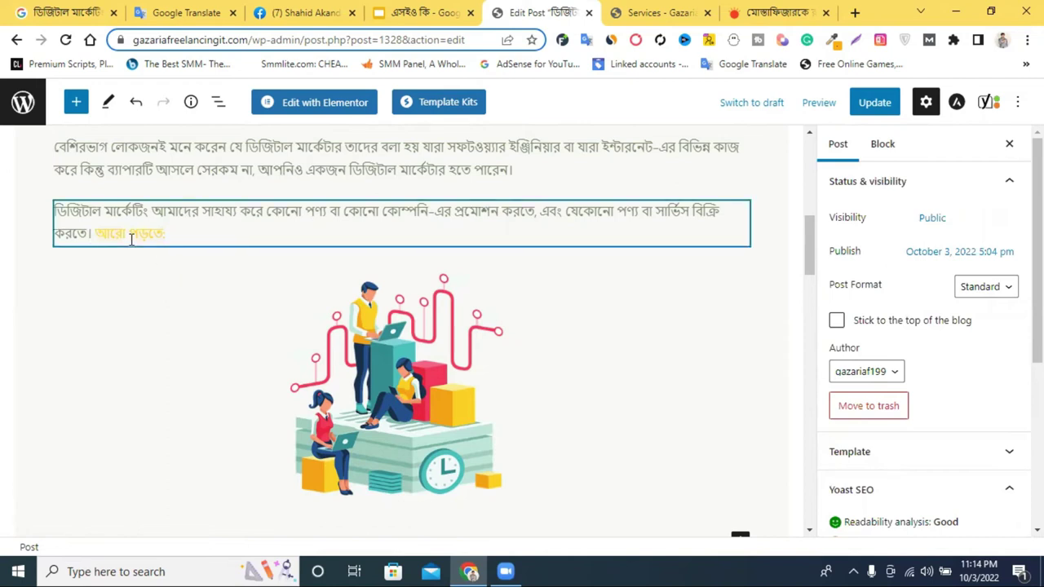
Step: Put the cursor in the empty paragraph under the heading, then open a blank browser tab
scroll(173, 255, down, 2)
scroll(181, 265, down, 1)
scroll(181, 265, up, 3)
scroll(205, 275, up, 3)
click(109, 210)
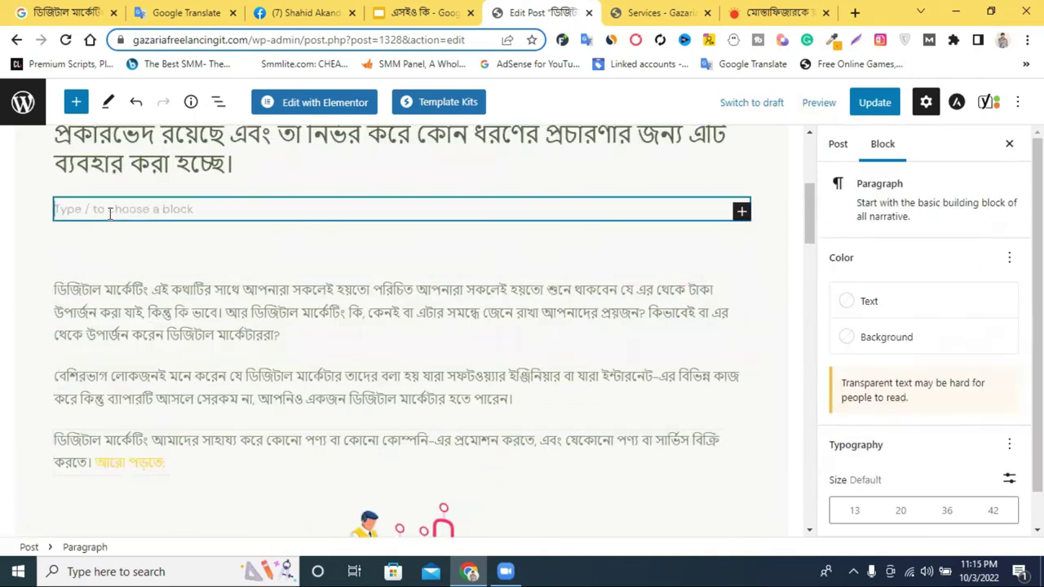
text(ন)
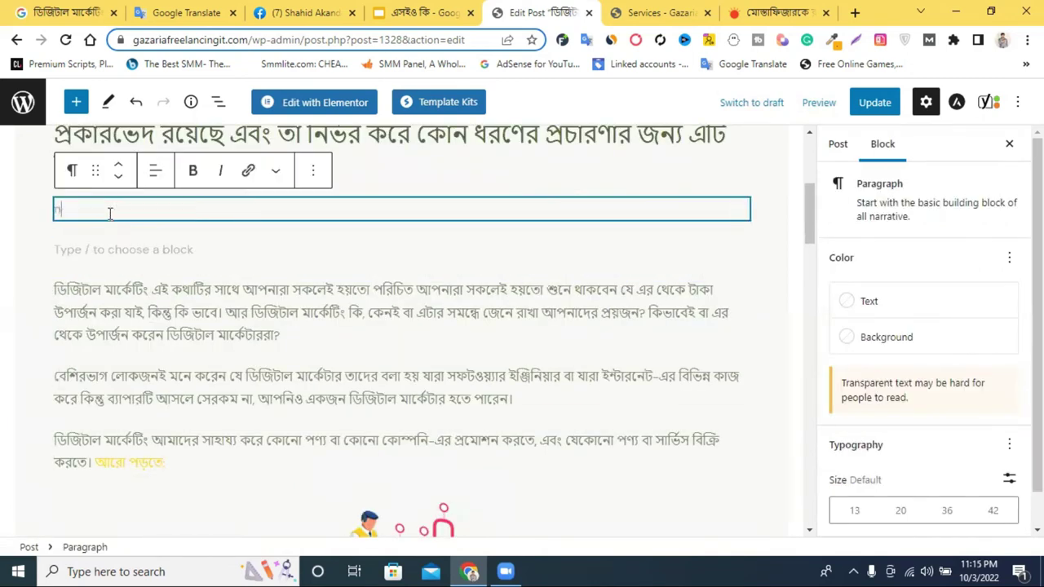
key(BackSpace)
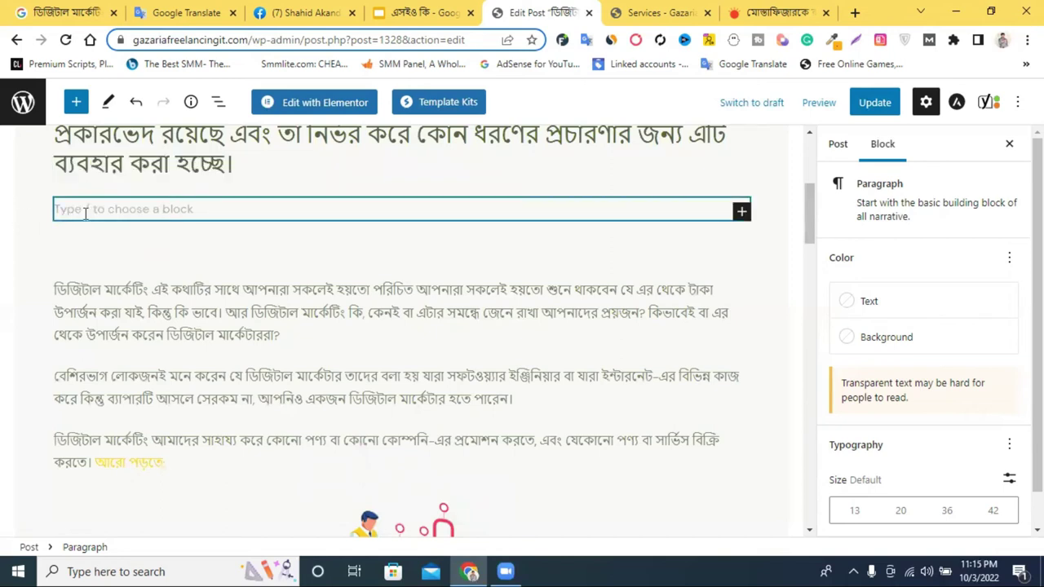
click(855, 12)
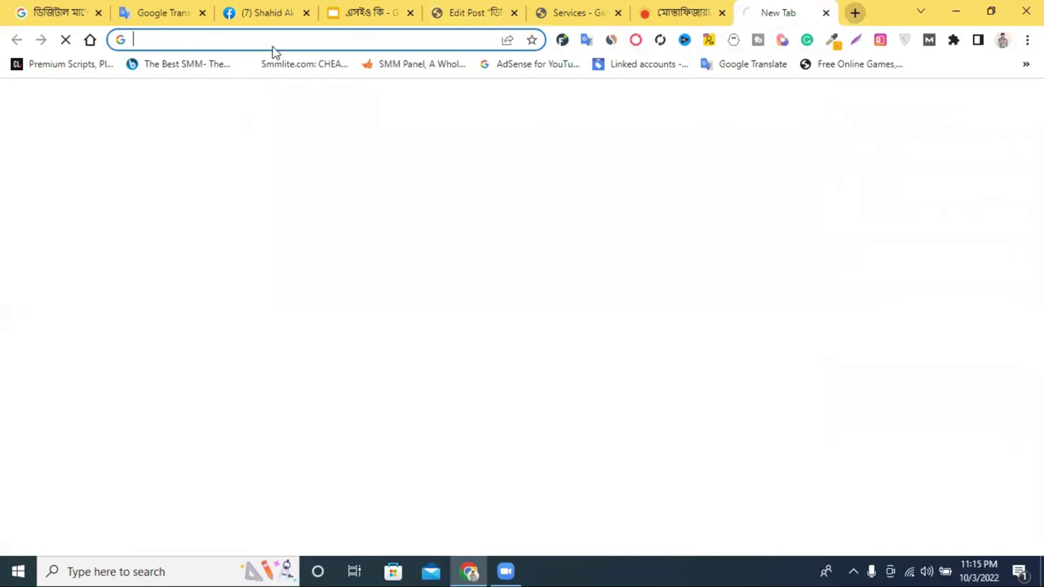
Step: Copy newlifelearninginstitutebd.com from the new tab, then begin the paragraph with 'bes' in the editor
text(newlifelearninginstitutebd.com)
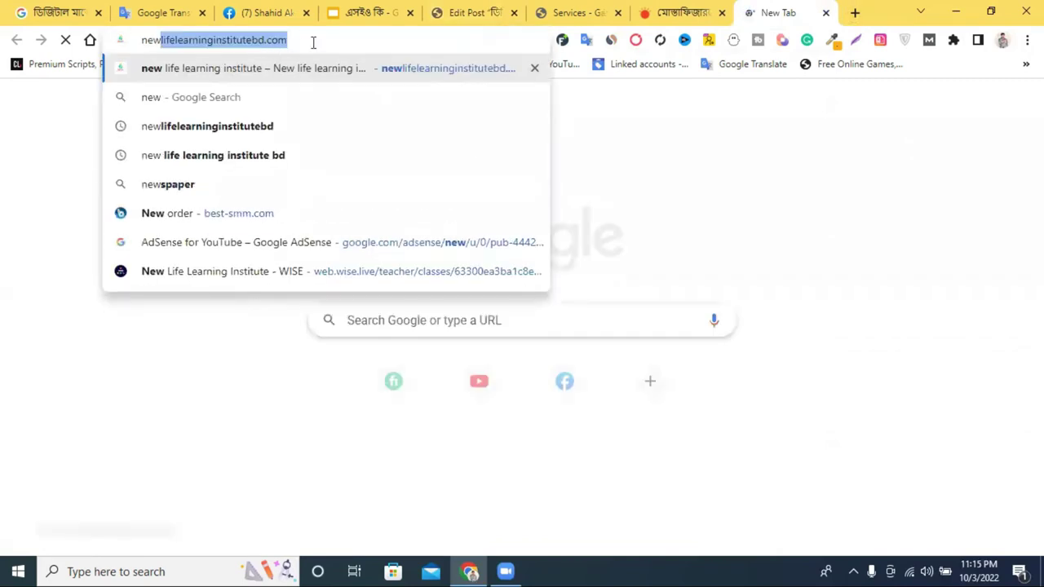
triple_click(313, 41)
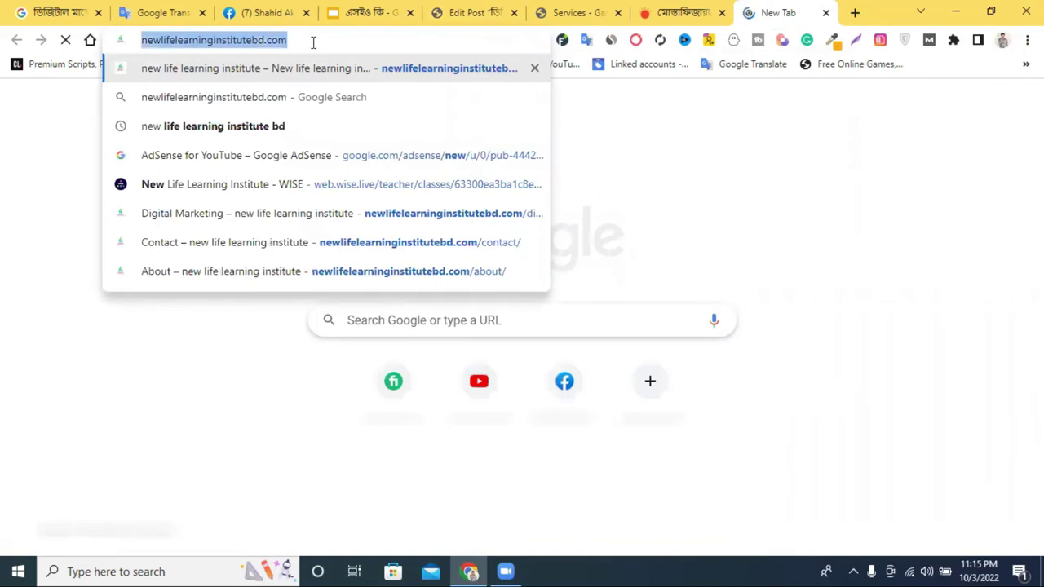
right_click(312, 41)
click(412, 128)
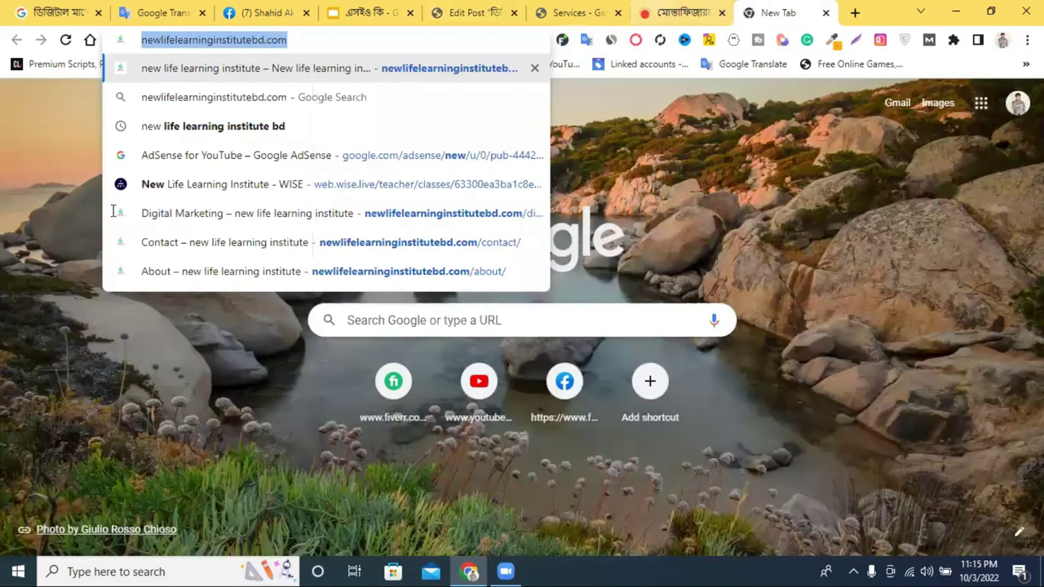
key(ctrl+5)
text(best institute)
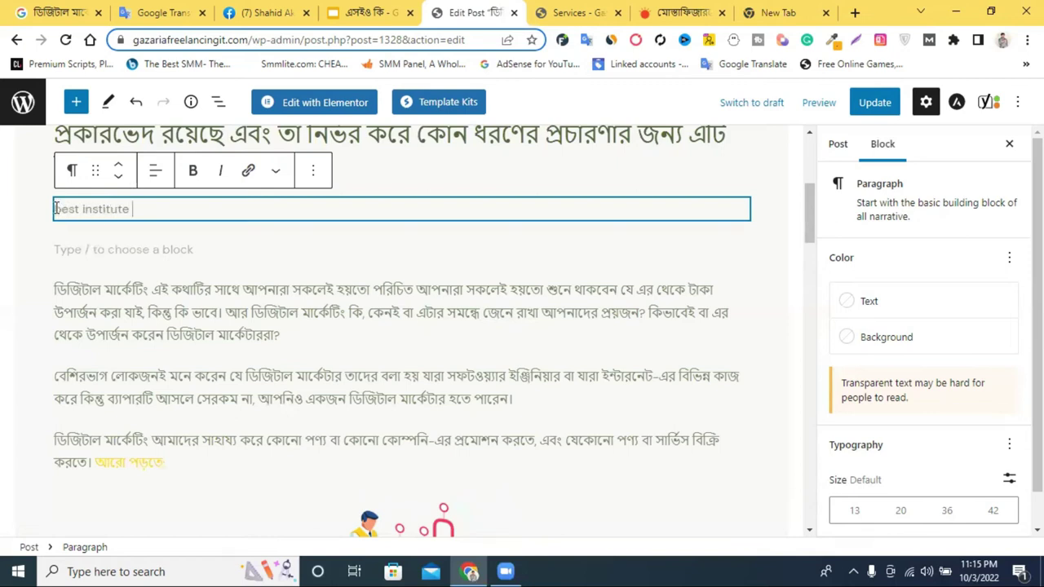
Step: Finish the line as 'best digital marketing institute', fix the spacing, and select it
text(digit)
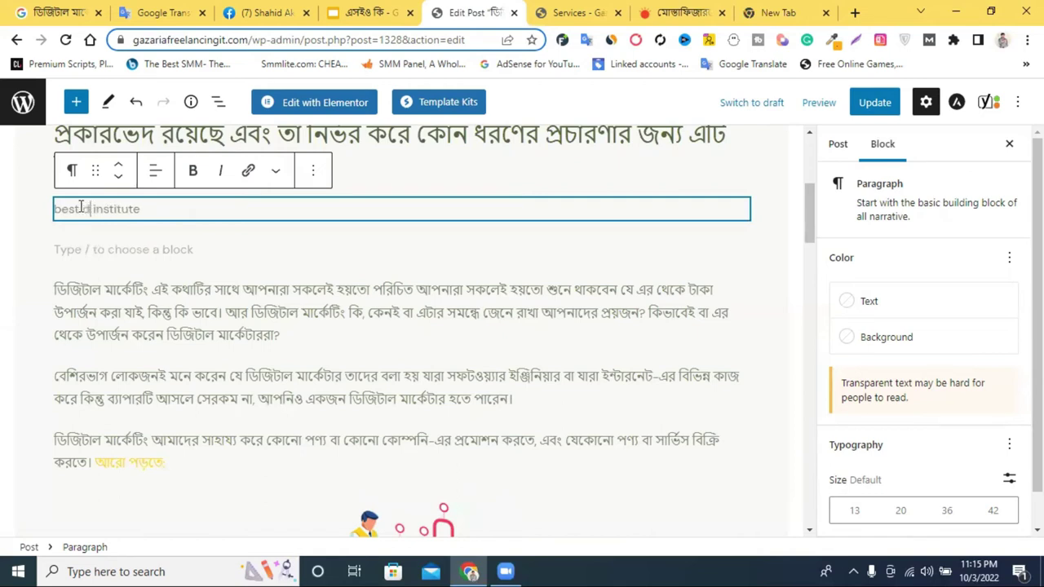
text(a)
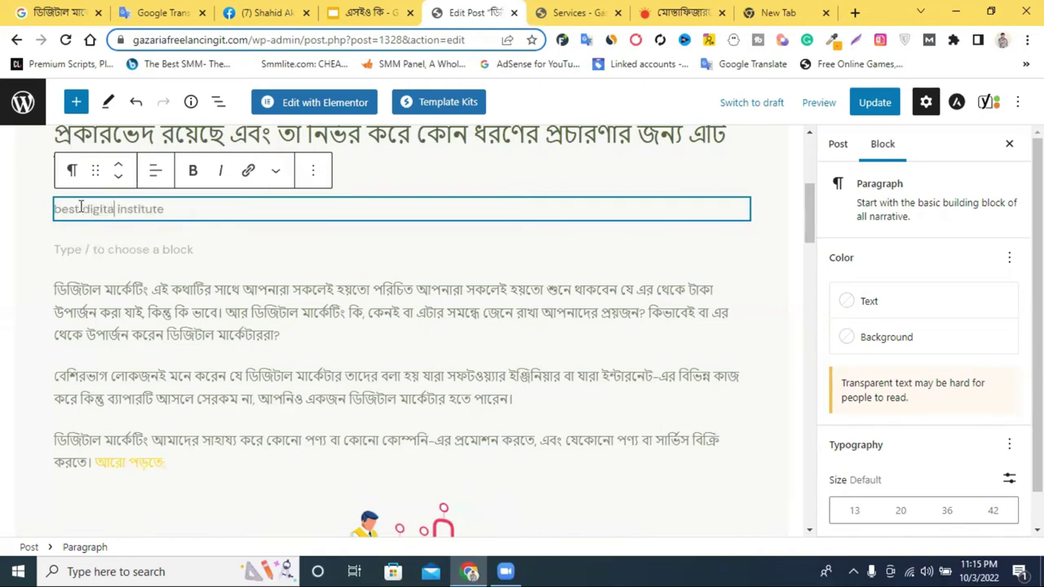
text(l marketing)
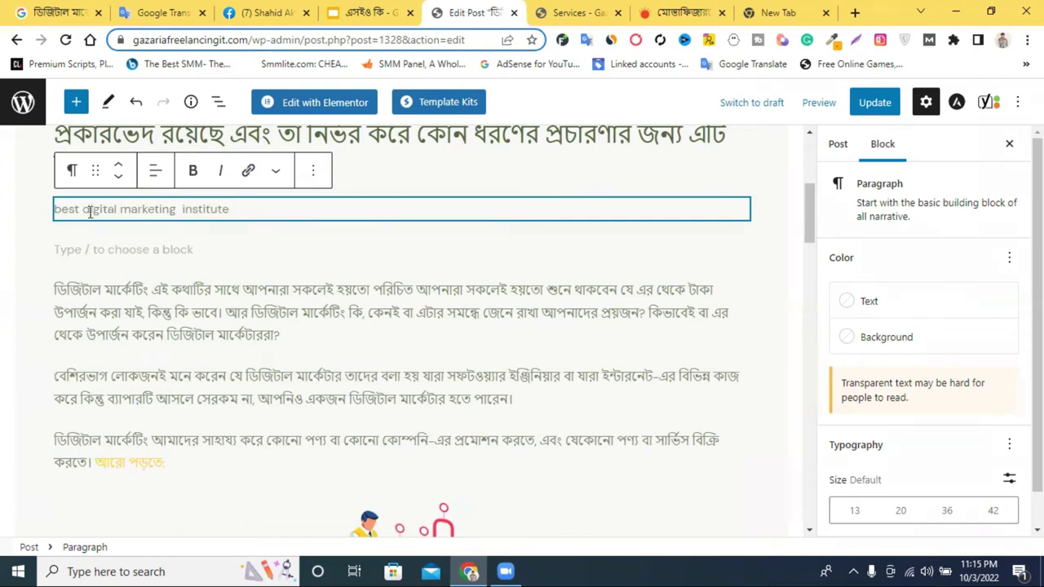
click(181, 209)
key(BackSpace)
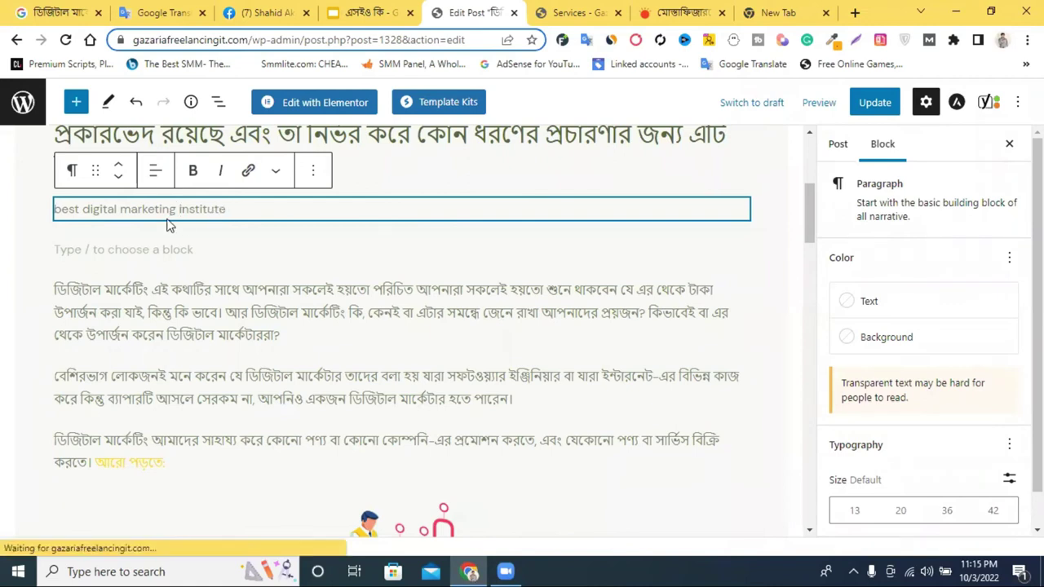
drag(235, 209, 93, 209)
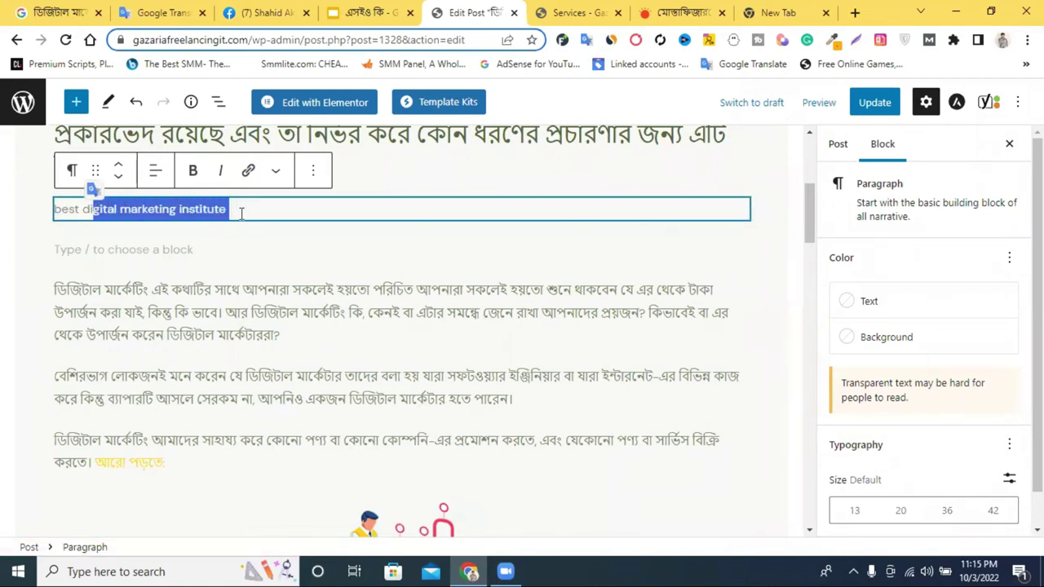
drag(241, 211, 55, 210)
Step: Link the line to newlifelearninginstitutebd.com with new tab, nofollow and sponsored enabled
click(248, 170)
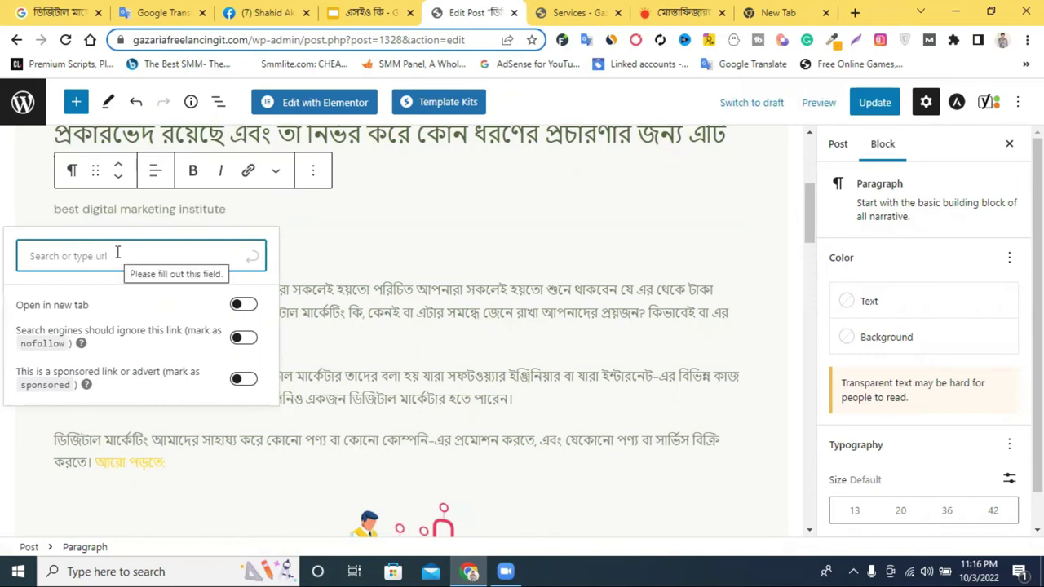
click(243, 304)
click(243, 337)
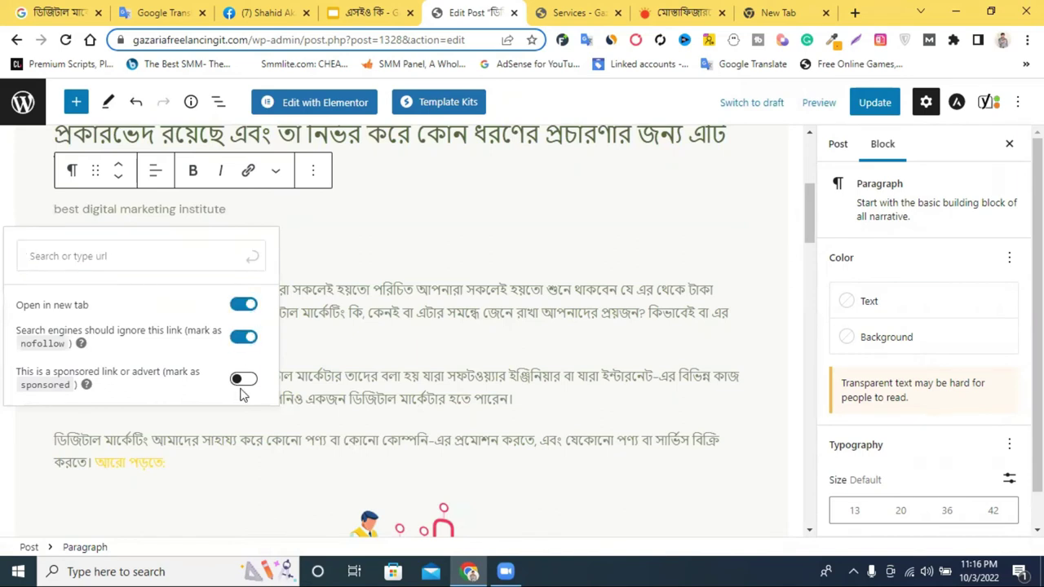
click(243, 378)
right_click(124, 257)
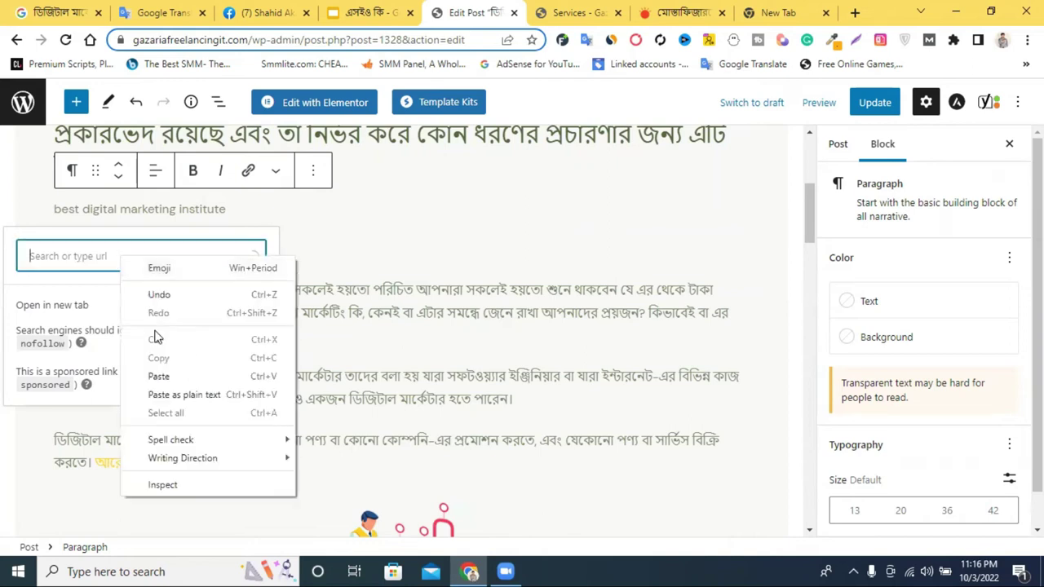
click(171, 375)
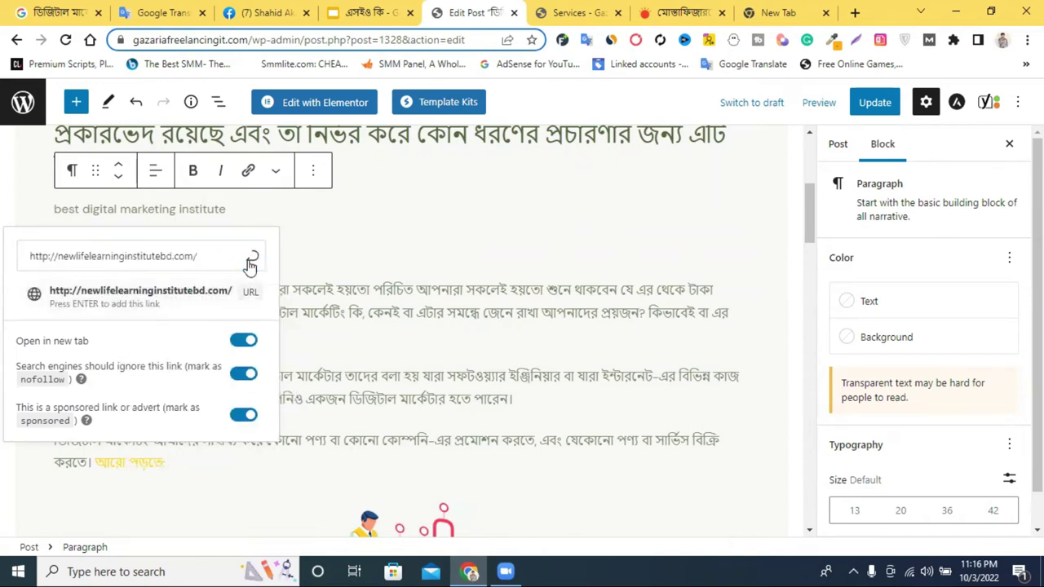
click(251, 260)
key(Return)
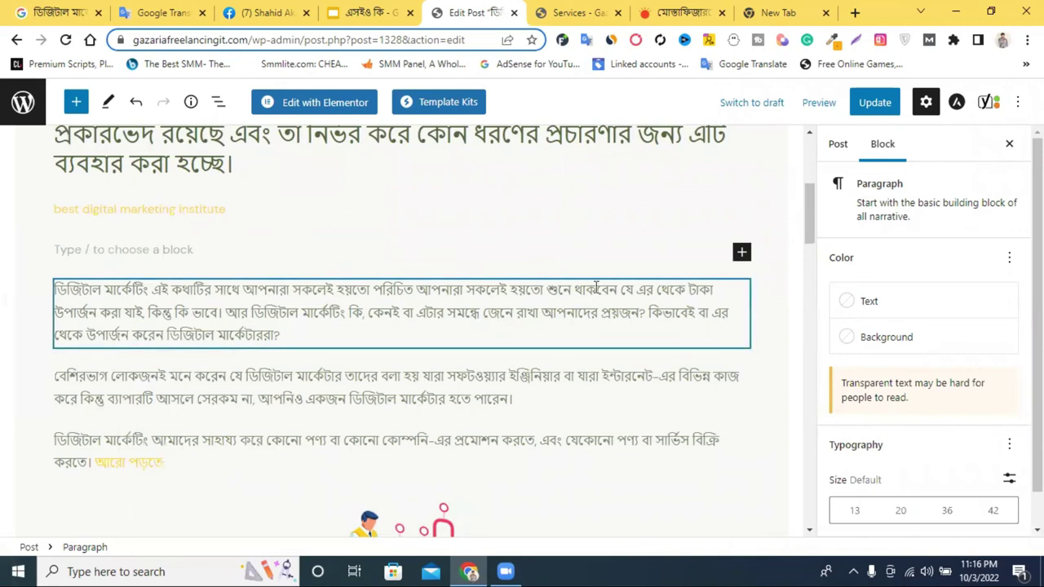
Step: Update the post, then choose Preview in new tab from the Preview menu
click(875, 108)
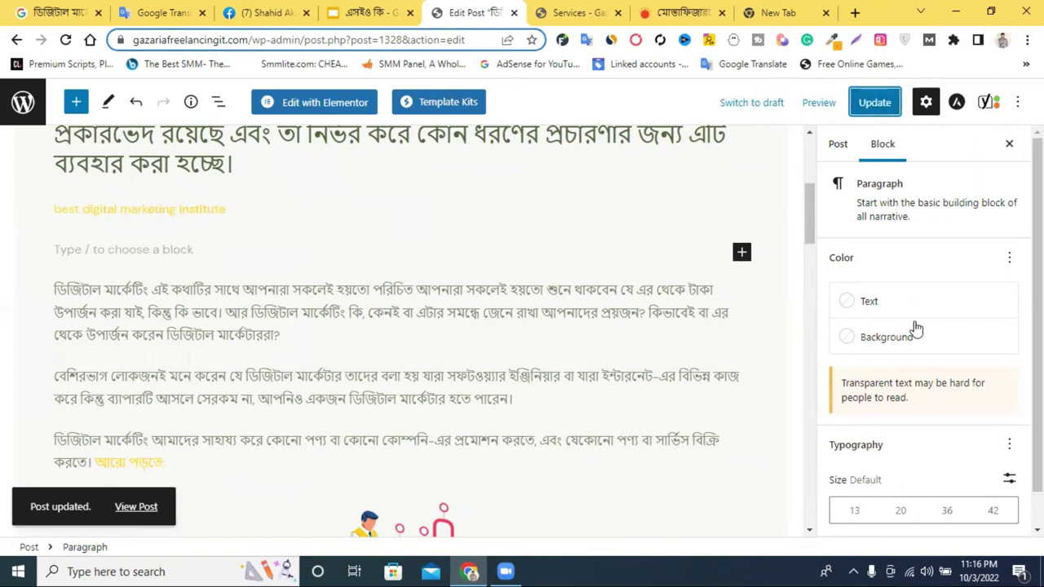
right_click(813, 107)
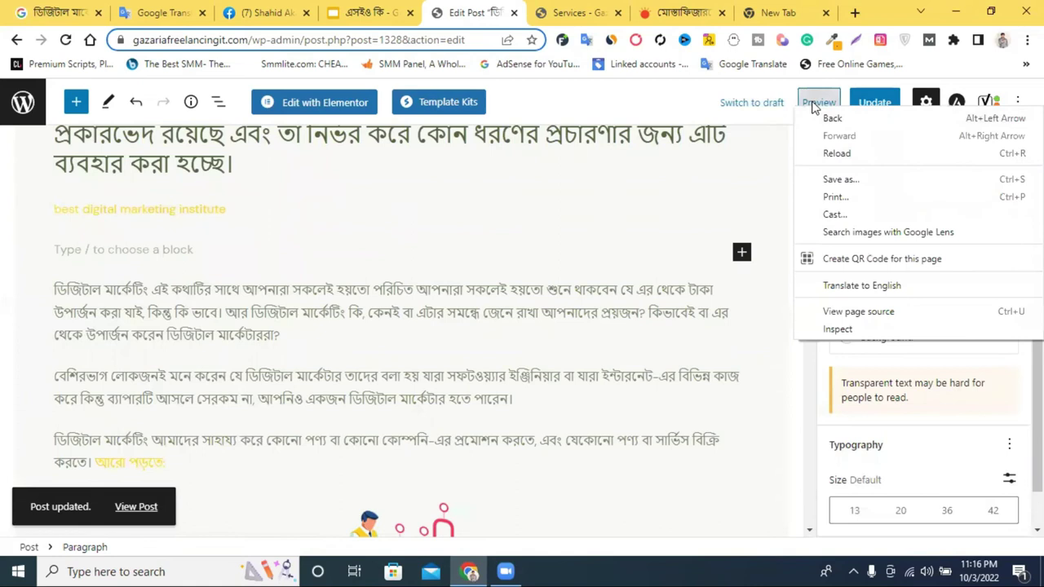
click(813, 106)
click(569, 216)
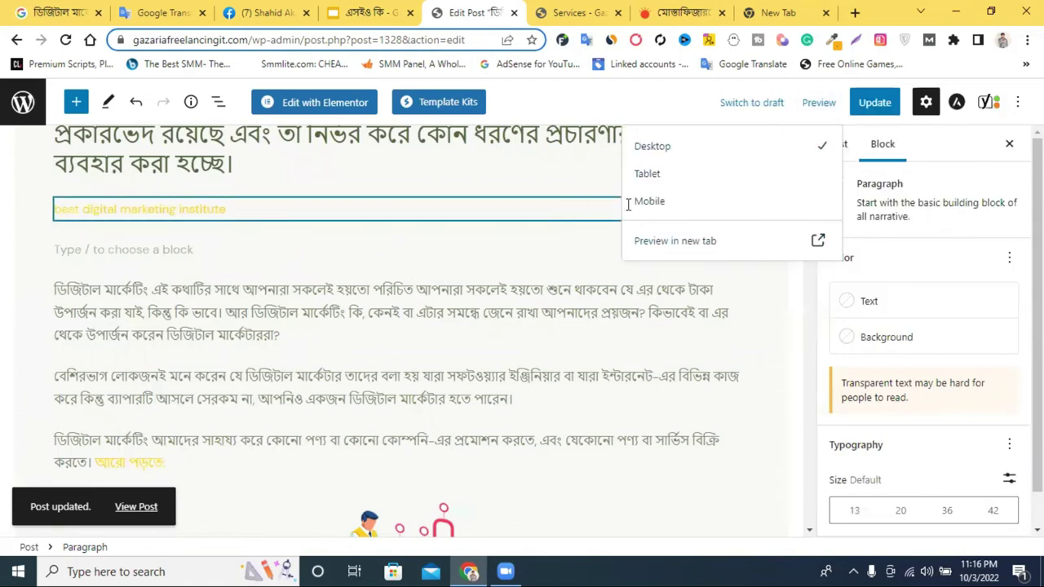
right_click(820, 109)
click(819, 110)
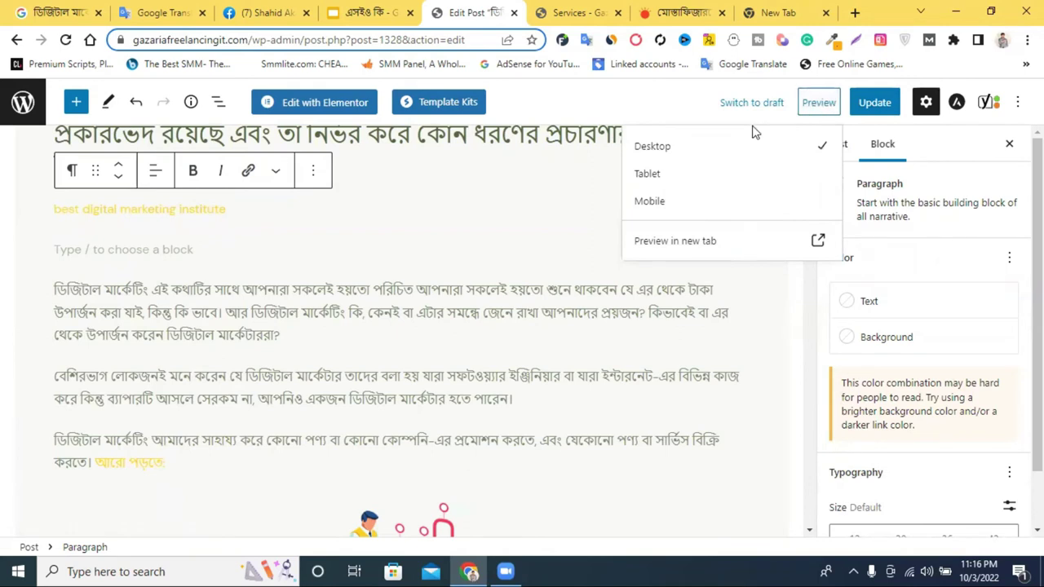
click(803, 244)
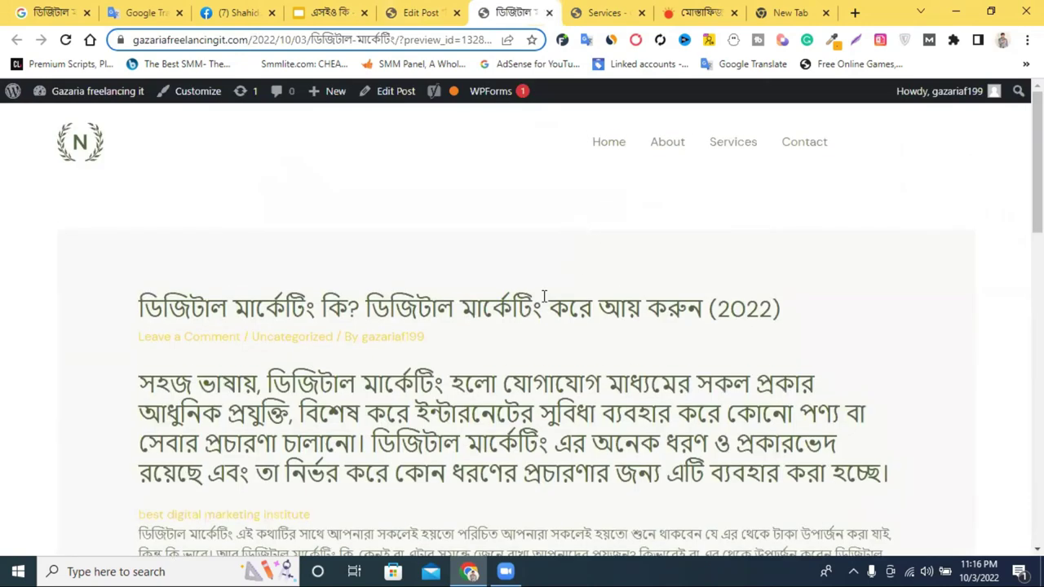
scroll(432, 315, down, 1)
drag(163, 234, 746, 237)
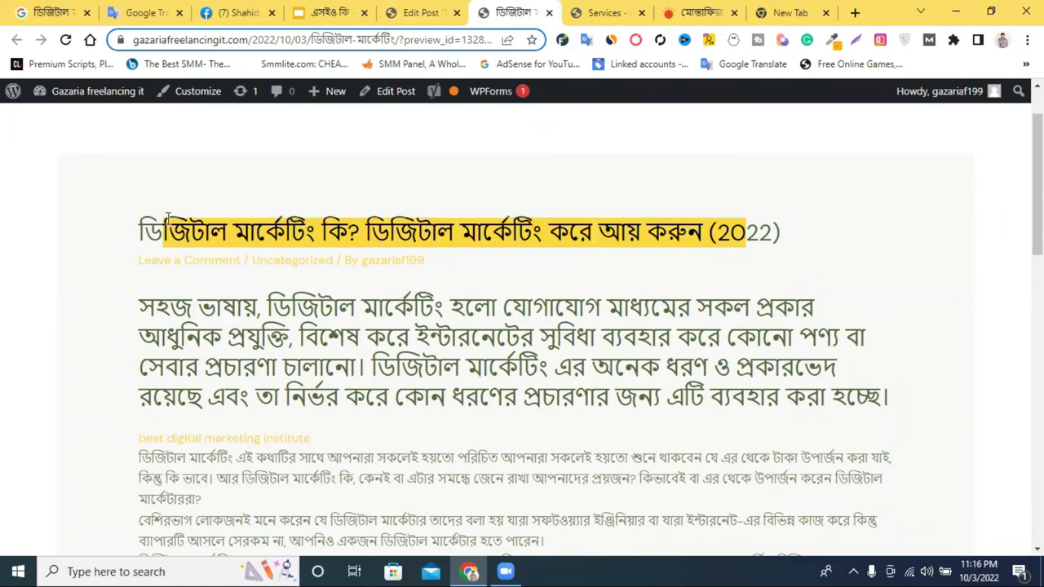
click(167, 216)
scroll(221, 245, down, 1)
drag(220, 232, 599, 263)
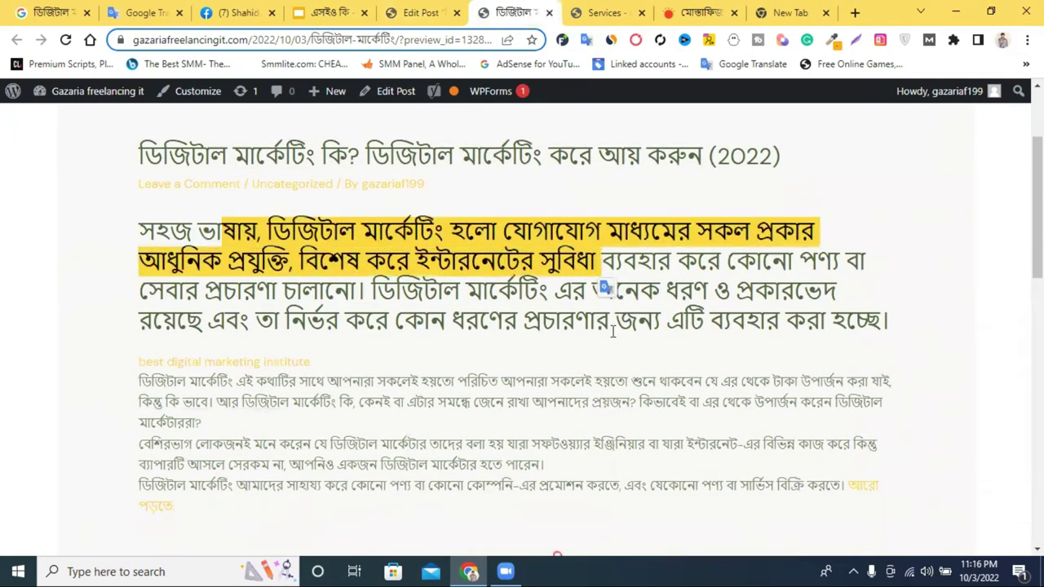
scroll(636, 279, down, 4)
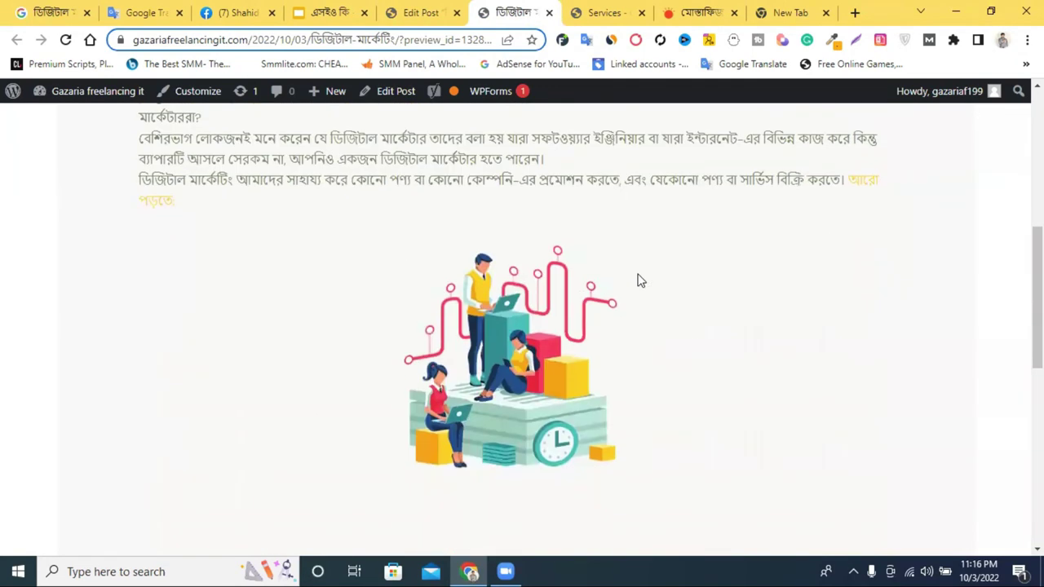
scroll(632, 276, up, 2)
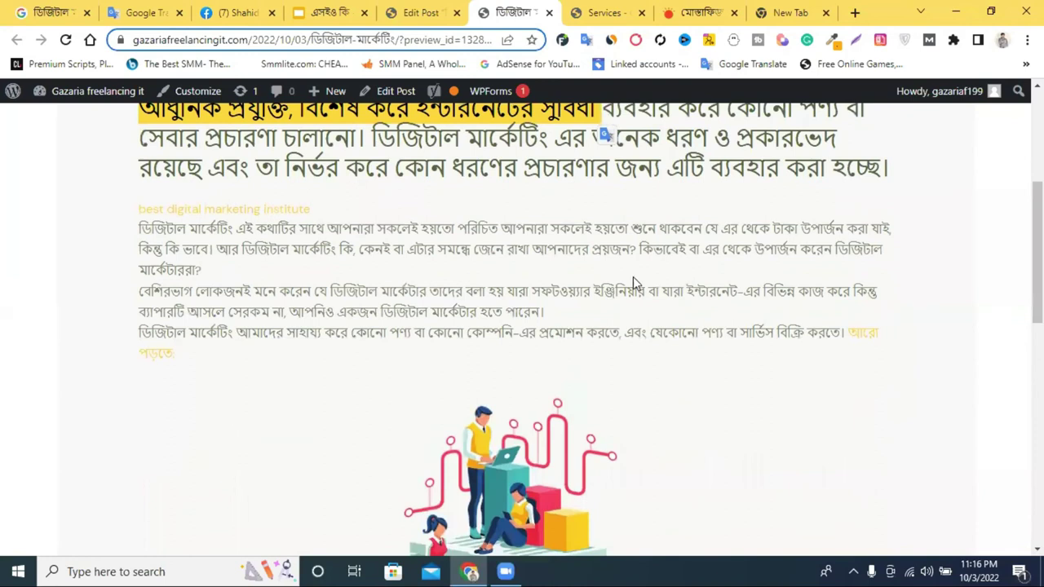
click(161, 359)
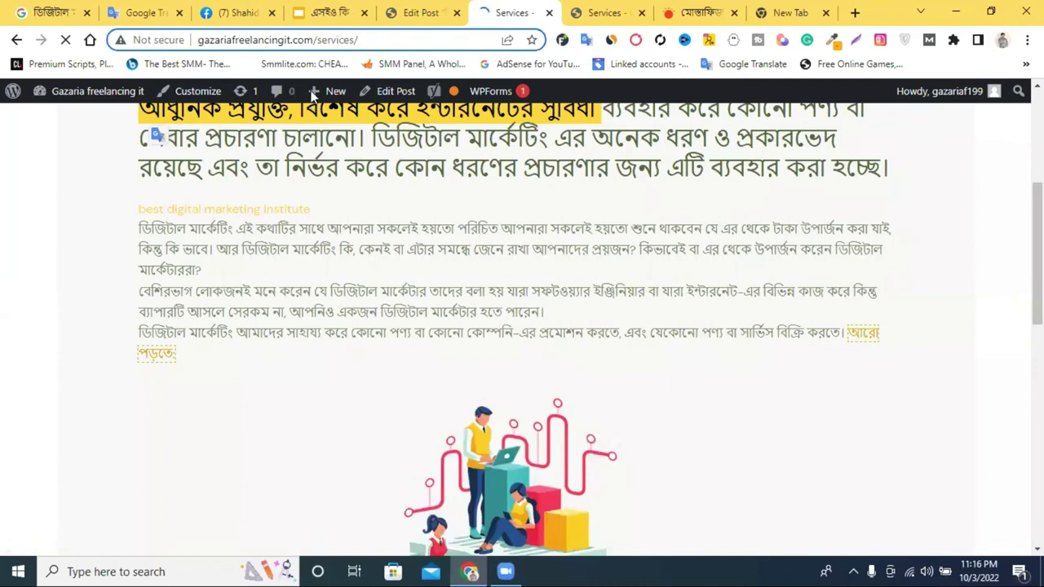
scroll(585, 266, down, 7)
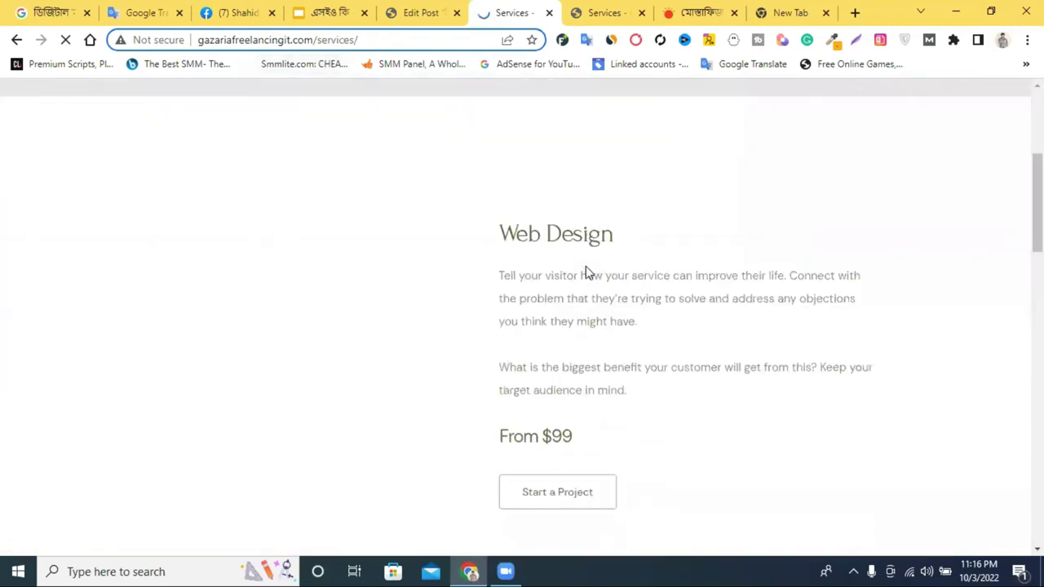
scroll(585, 266, up, 5)
scroll(585, 266, up, 2)
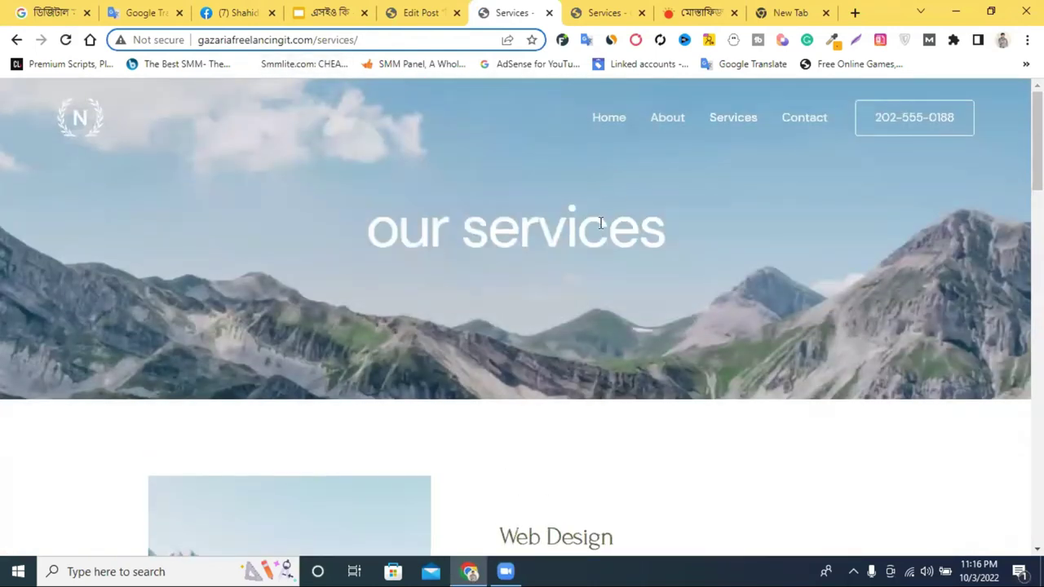
click(16, 40)
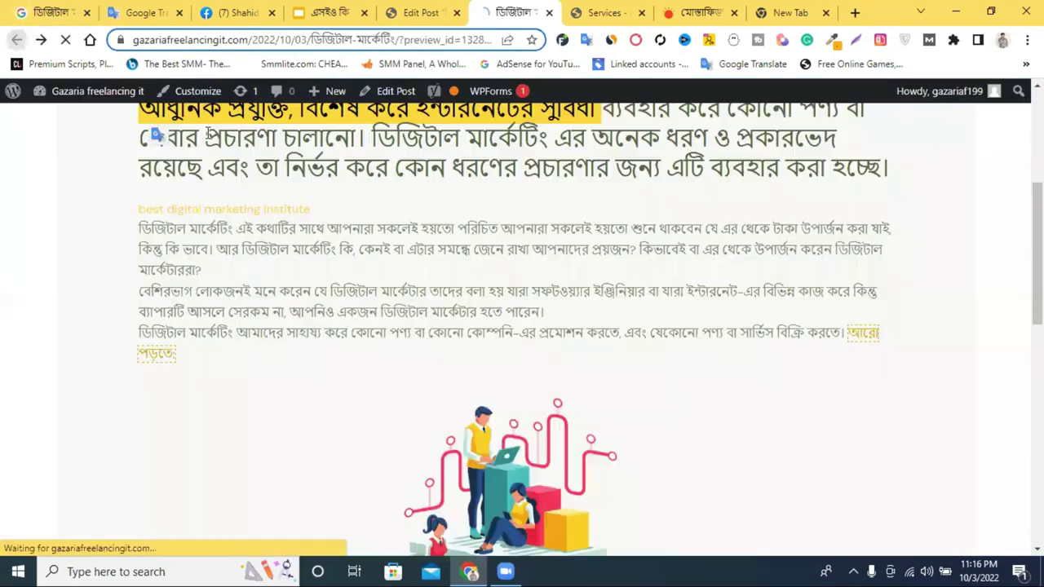
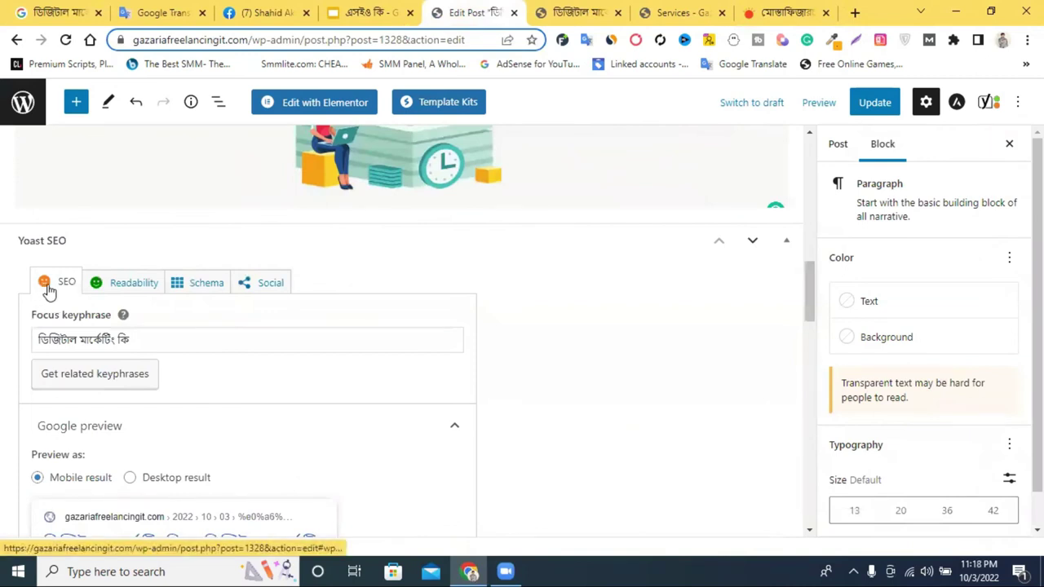
Step: Scroll to the Yoast SEO analysis and toggle its details open, then collapse them
scroll(435, 330, down, 3)
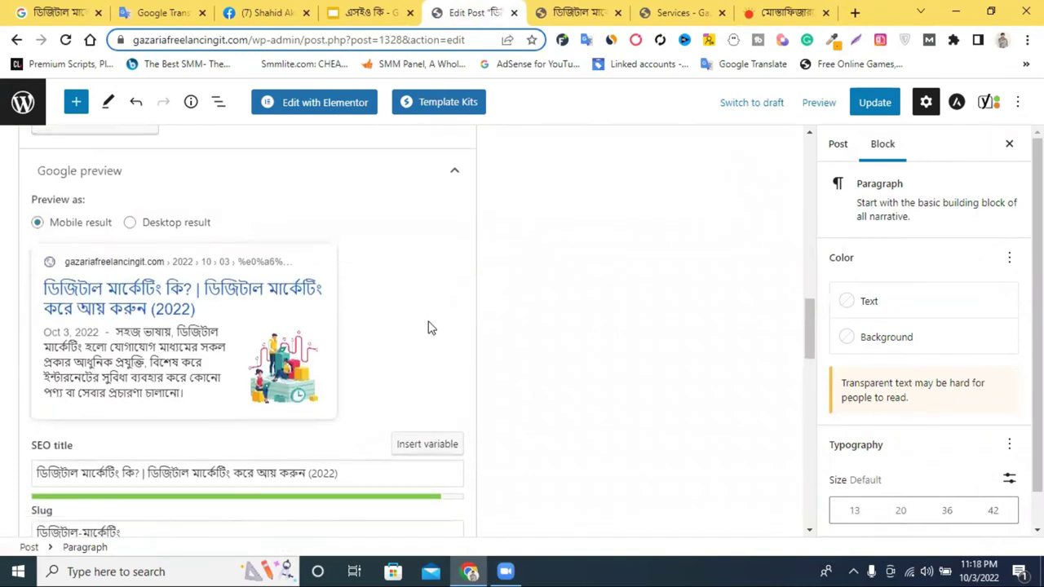
scroll(431, 328, down, 3)
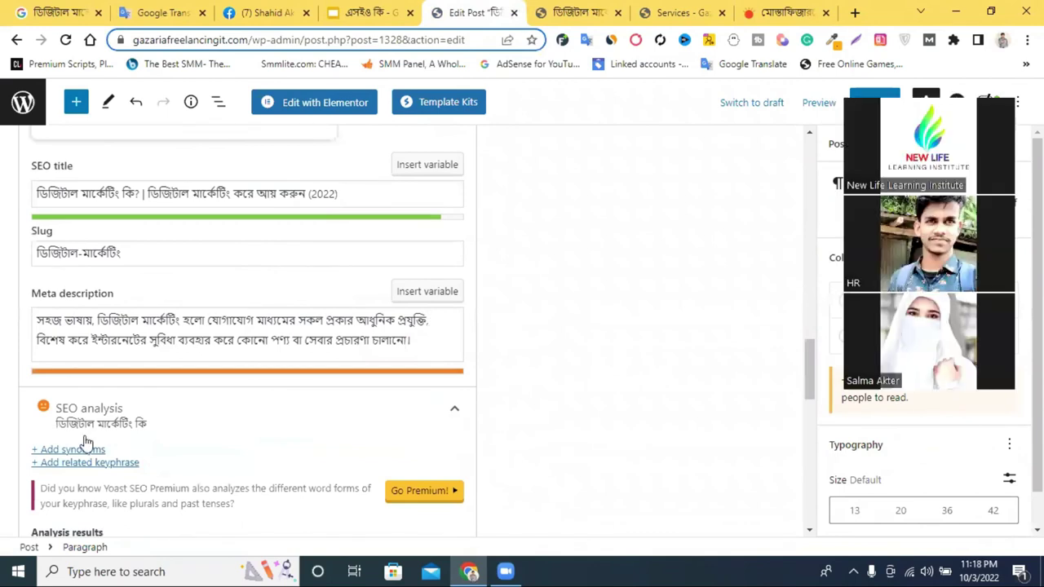
scroll(408, 350, down, 1)
click(412, 350)
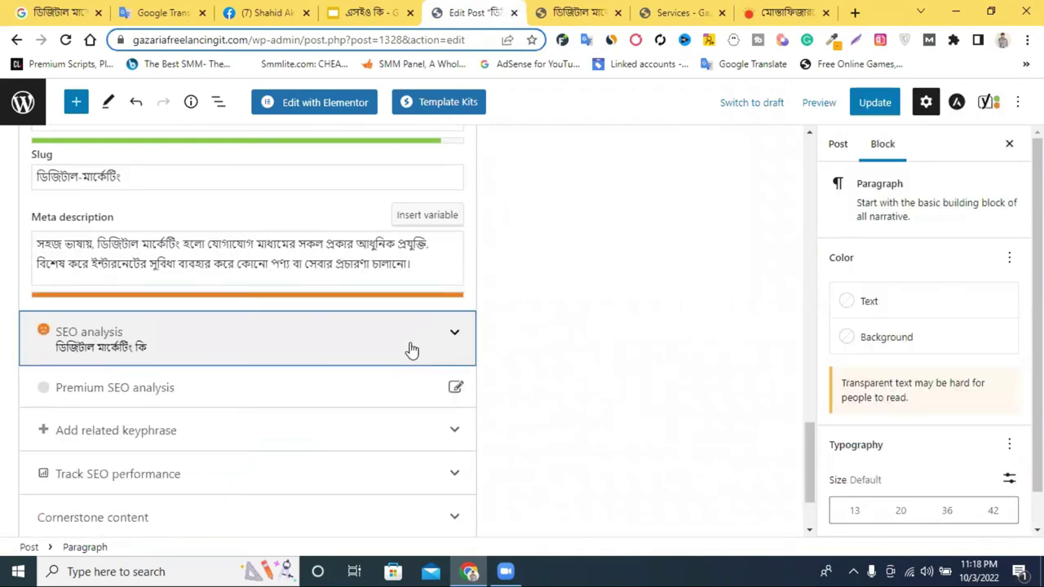
click(412, 349)
click(412, 350)
Step: Open the Add related keyphrase option and dismiss its Premium offer
scroll(412, 350, down, 1)
scroll(411, 349, down, 1)
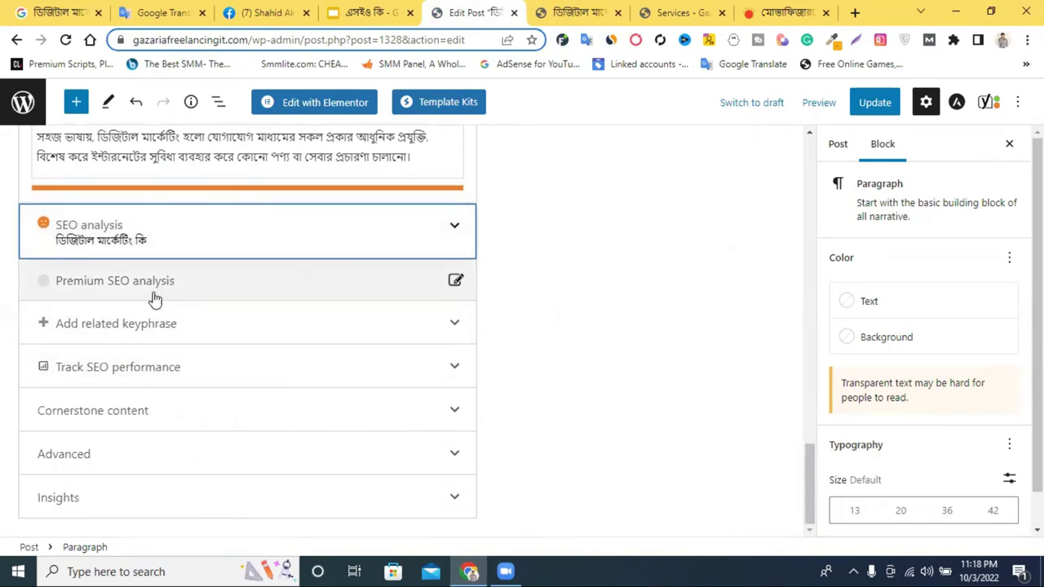
click(138, 336)
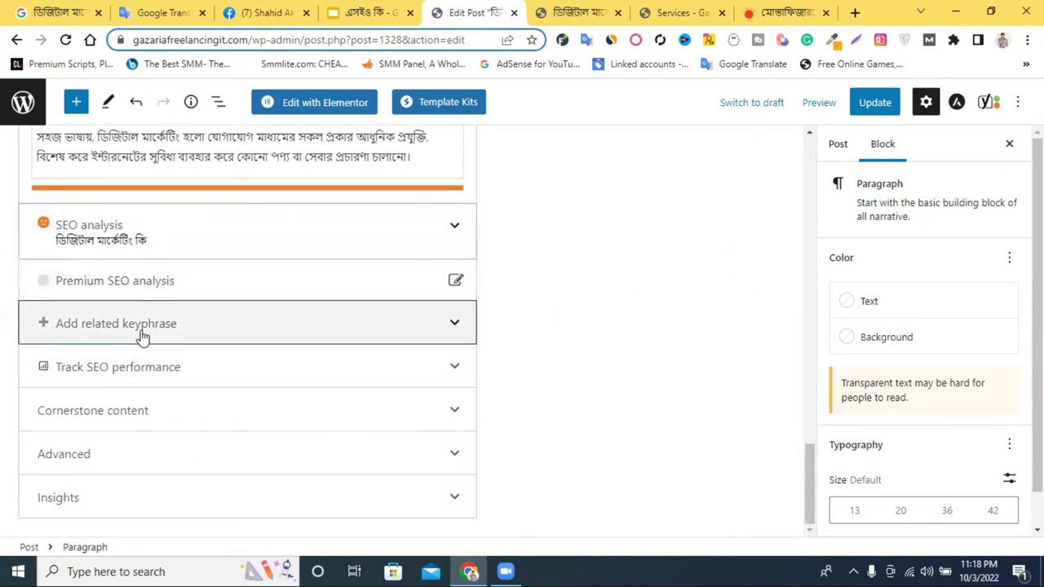
scroll(221, 354, down, 2)
scroll(223, 331, up, 1)
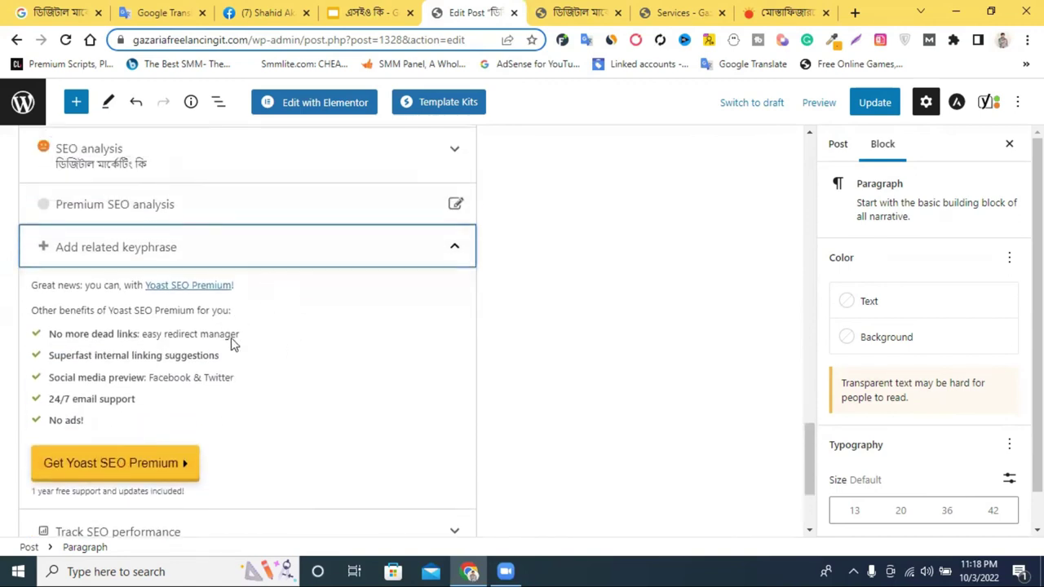
click(455, 249)
Step: Expand the Track SEO performance section, look it over, then collapse it
click(156, 384)
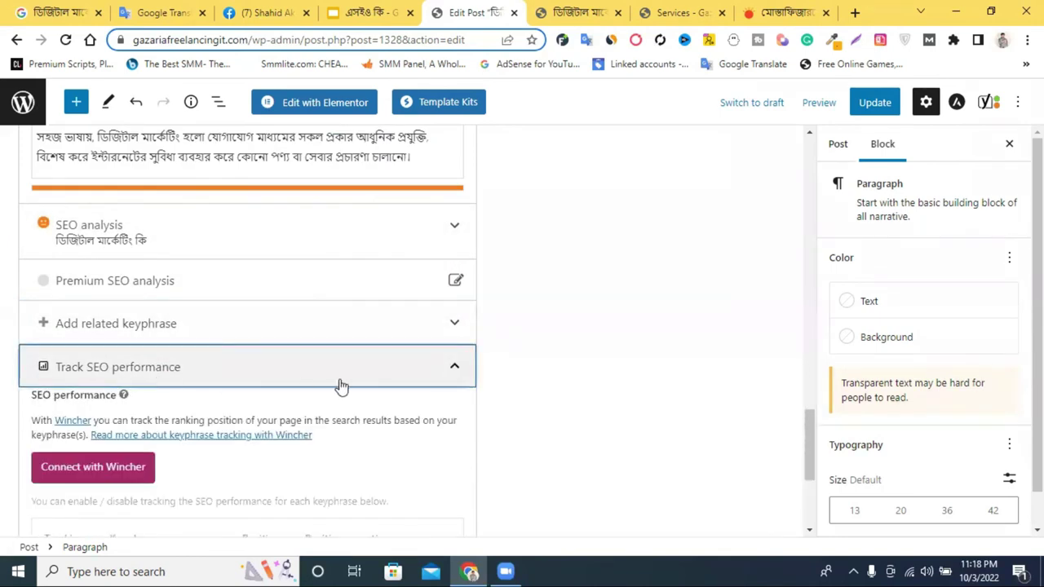
scroll(340, 387, down, 2)
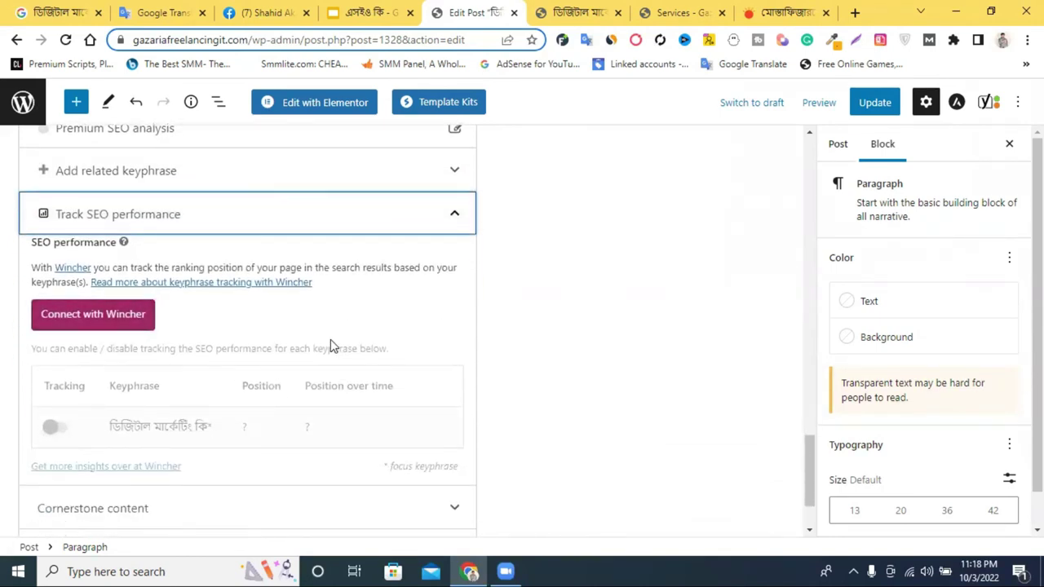
scroll(359, 286, down, 1)
click(456, 137)
scroll(938, 408, down, 1)
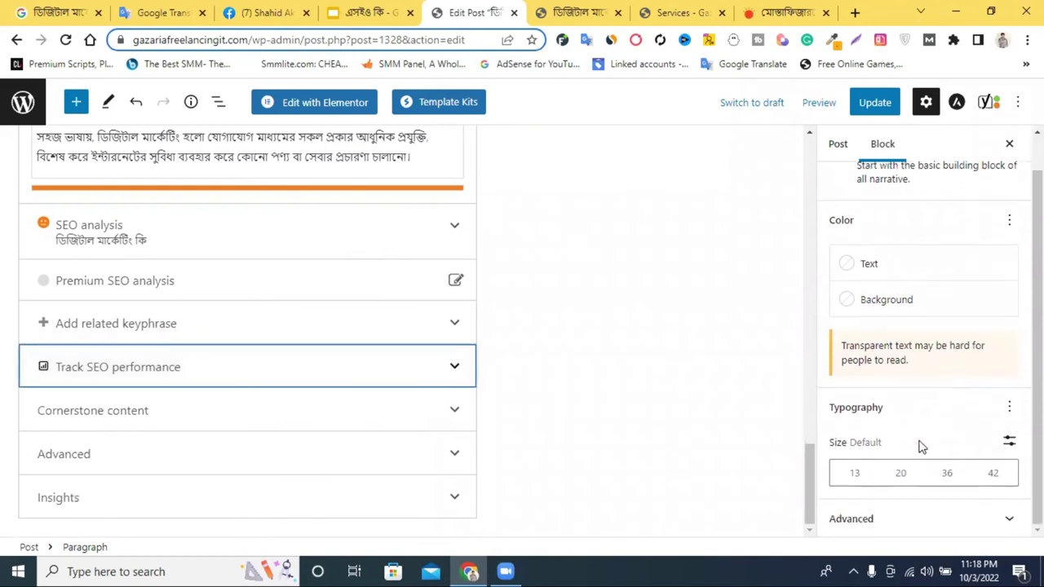
scroll(903, 277, up, 1)
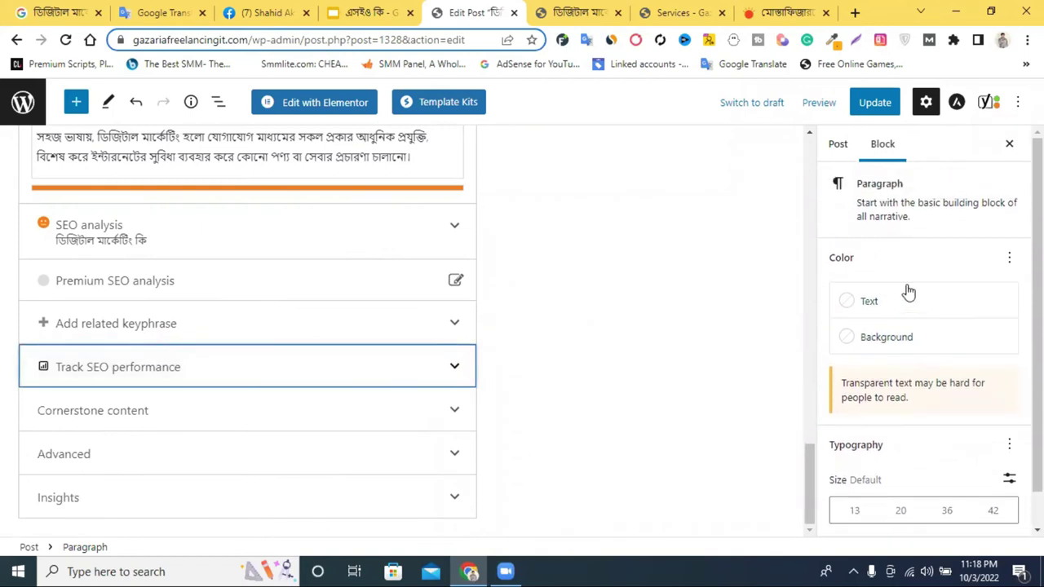
Step: Switch the sidebar to Post settings and check the OK SEO and Good readability ratings
click(837, 144)
scroll(864, 358, down, 2)
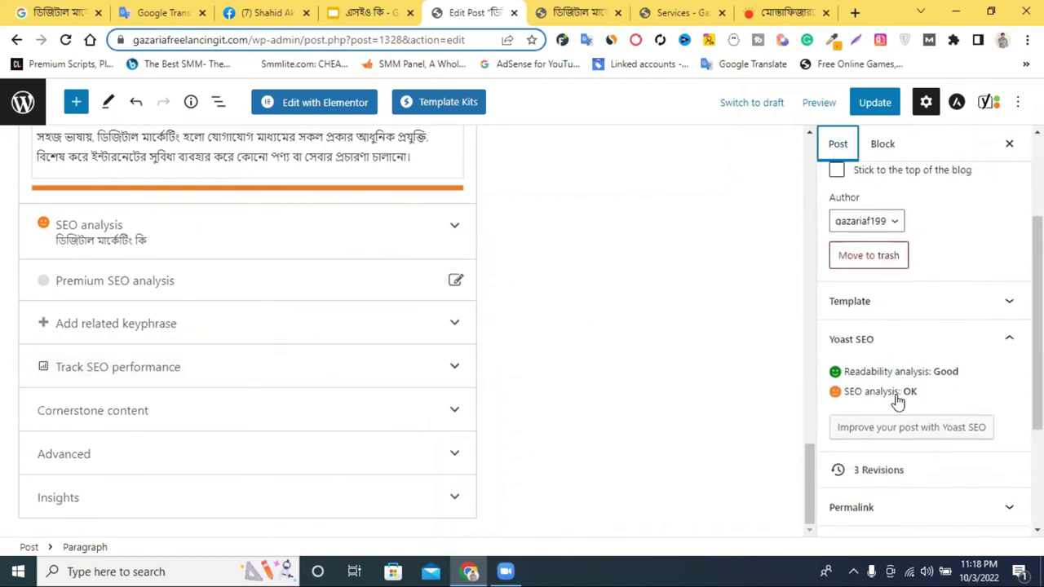
drag(924, 391, 901, 389)
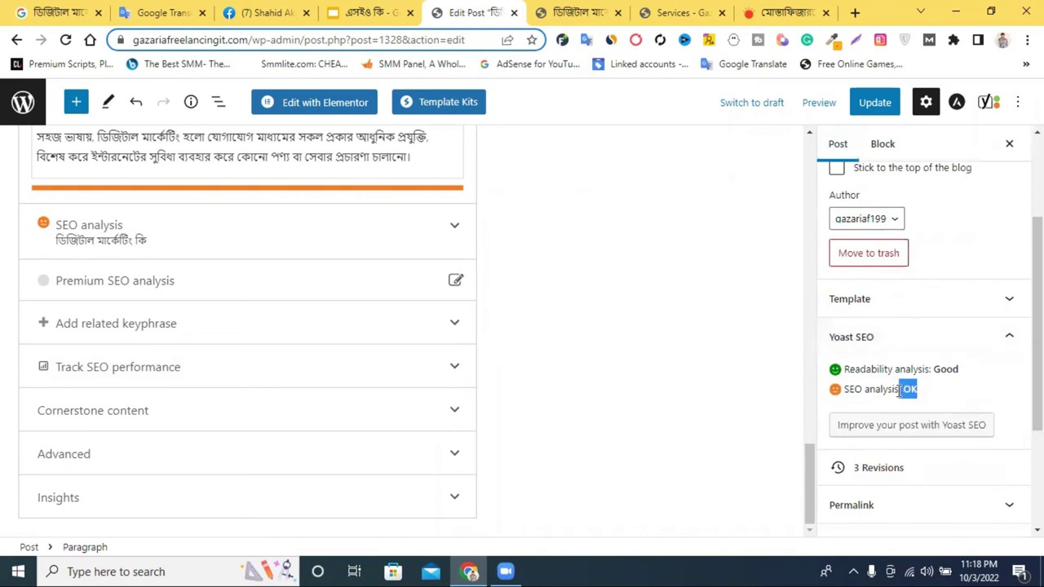
drag(979, 375, 912, 391)
click(971, 393)
Step: Expand the Tags panel in the post settings sidebar
scroll(975, 392, down, 2)
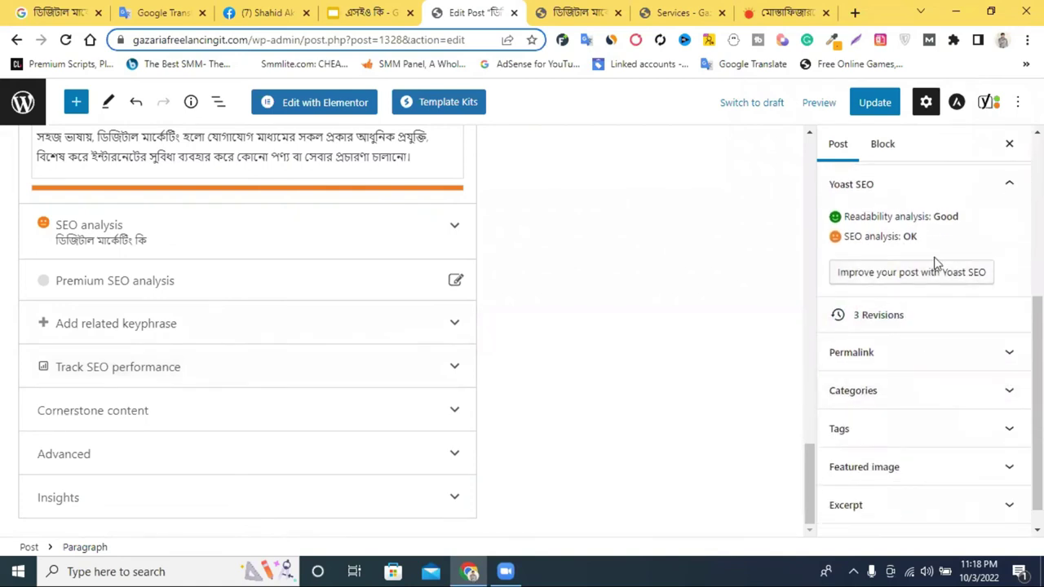
click(867, 430)
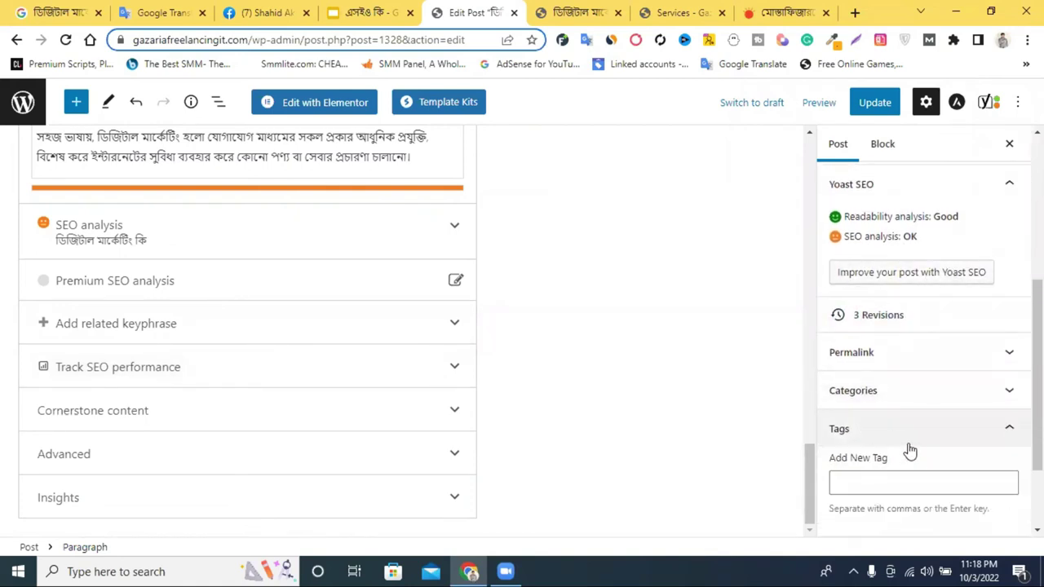
scroll(910, 451, down, 1)
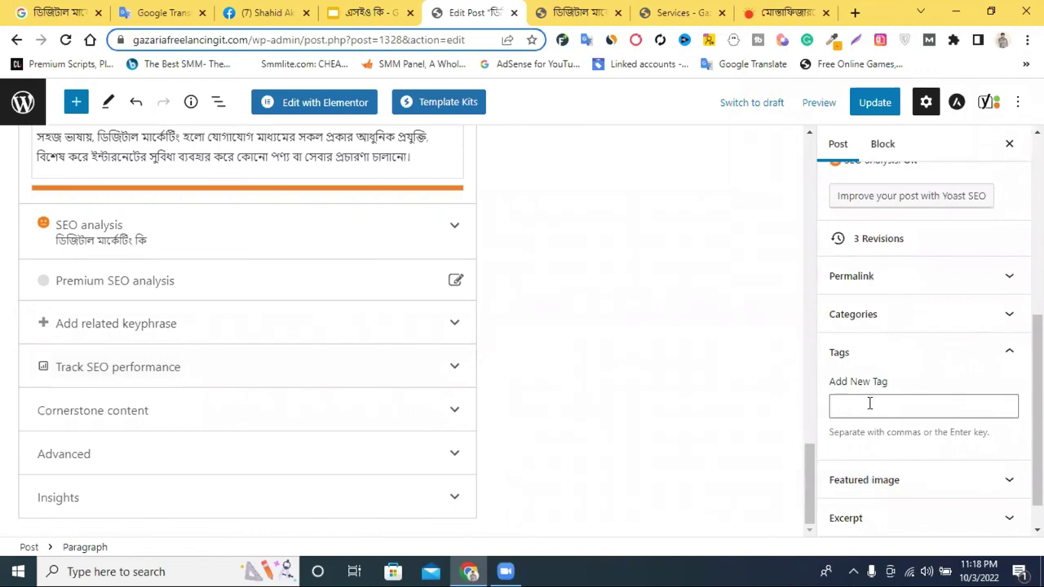
scroll(872, 407, down, 1)
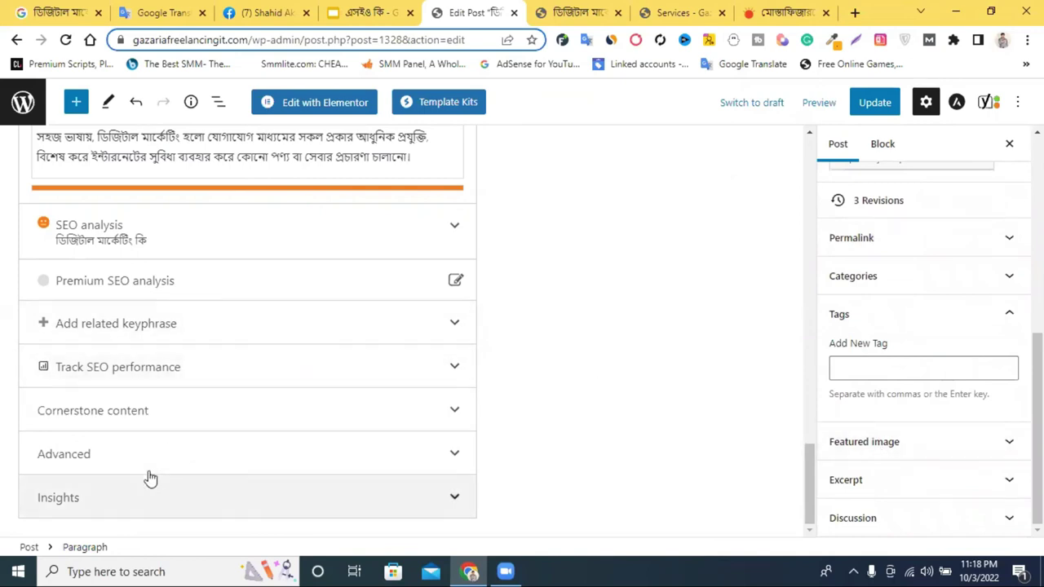
scroll(128, 399, up, 7)
scroll(253, 391, up, 4)
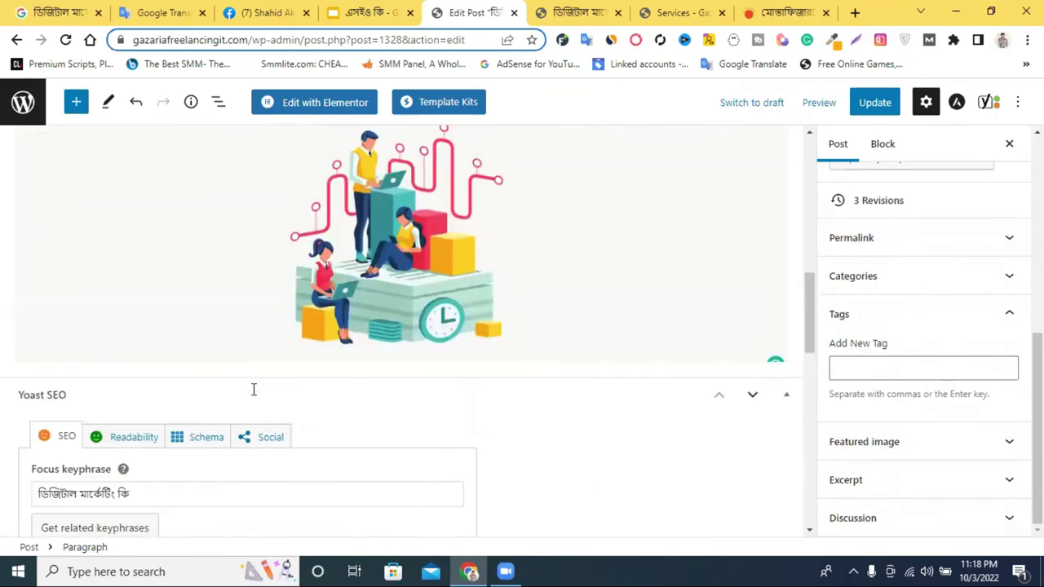
scroll(252, 394, down, 3)
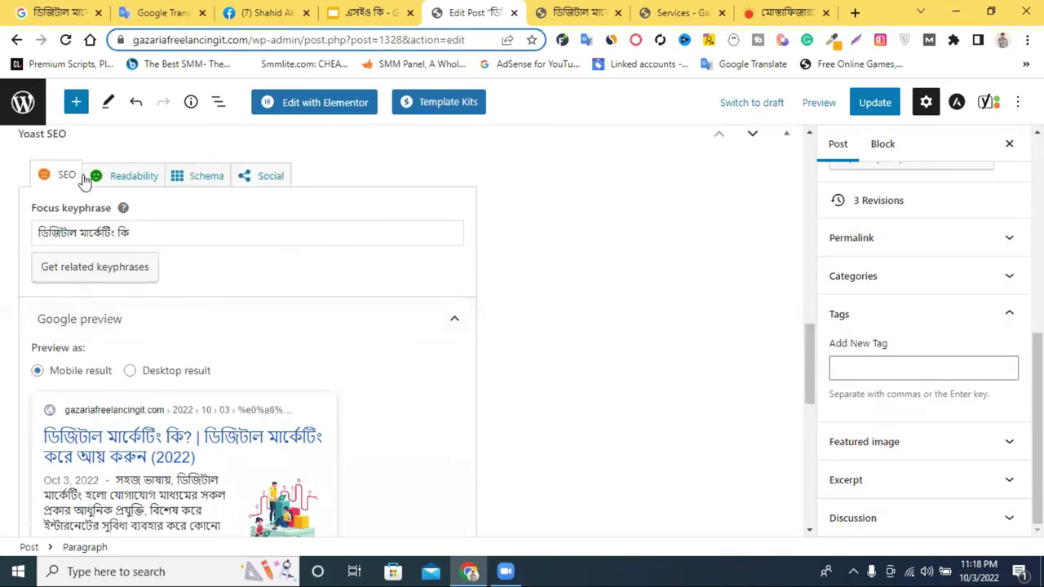
Step: Review the Readability results, including 66.7% long sentences against the 25% recommended maximum
click(144, 176)
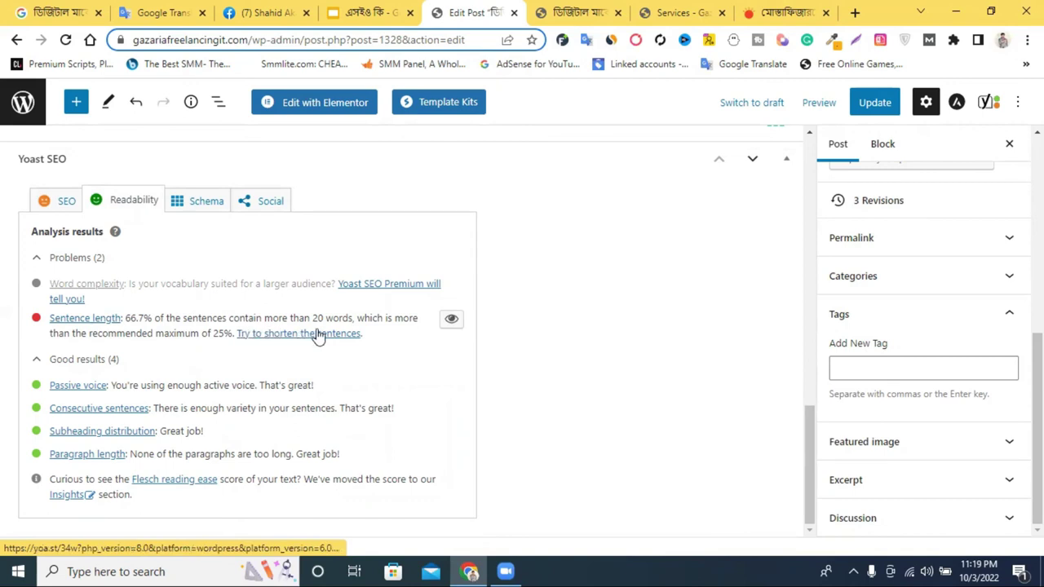
double_click(217, 334)
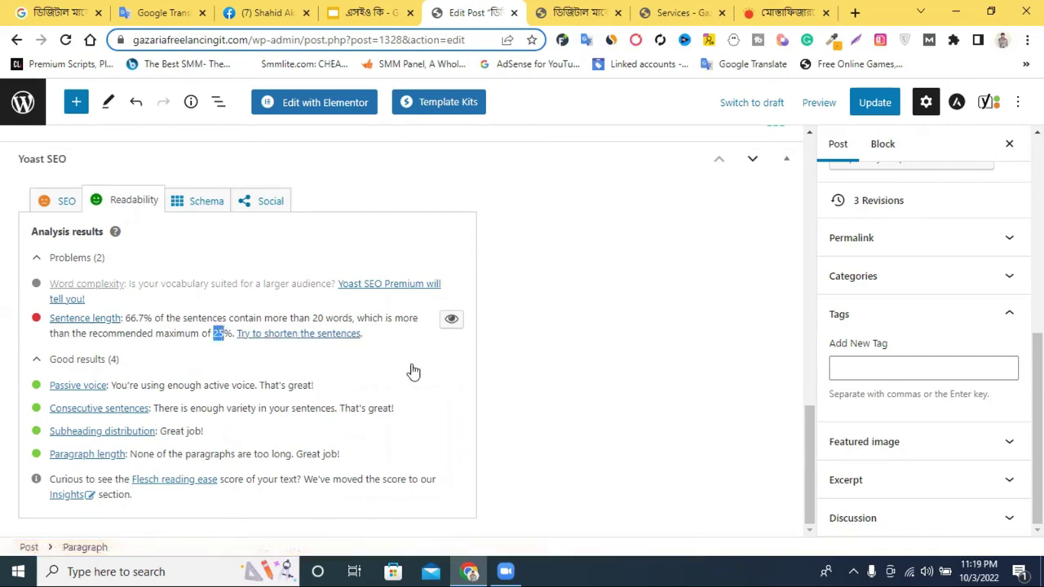
double_click(337, 319)
click(499, 338)
scroll(216, 349, up, 15)
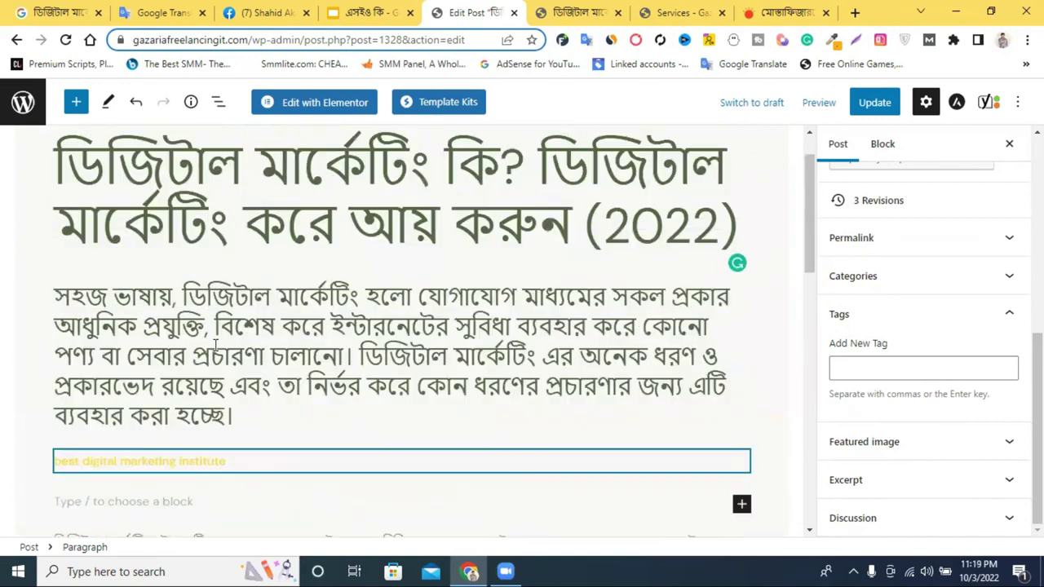
Step: Scroll back up and place the caret in the post title
click(345, 234)
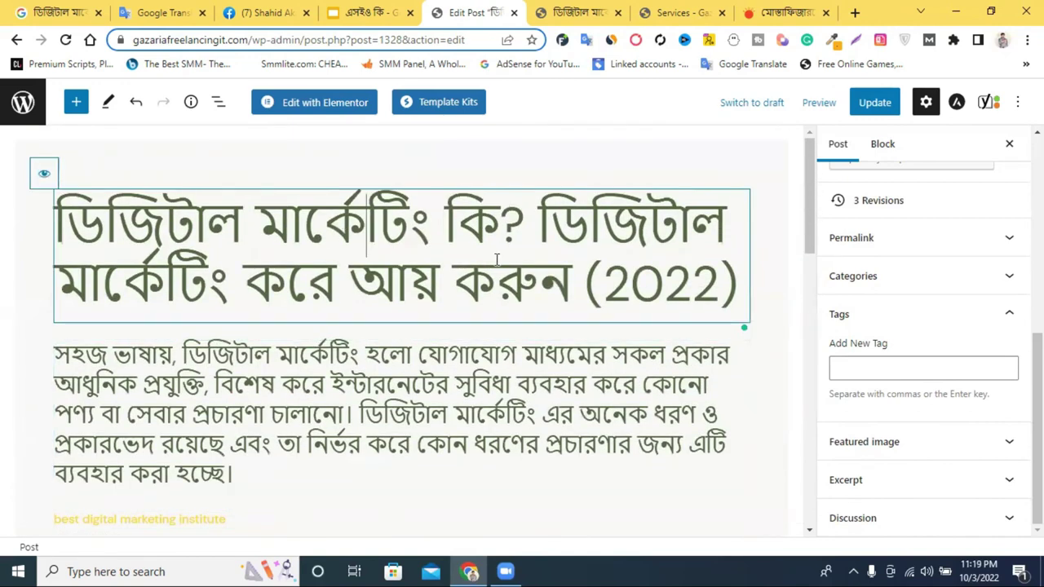
scroll(497, 260, down, 3)
scroll(497, 263, up, 3)
scroll(499, 262, down, 5)
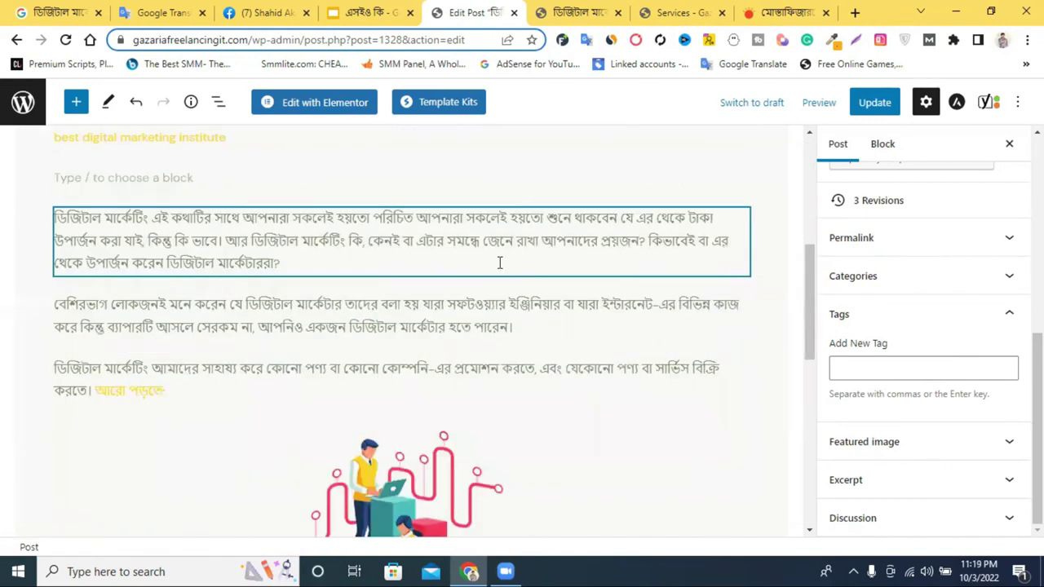
scroll(499, 263, down, 10)
scroll(571, 341, up, 2)
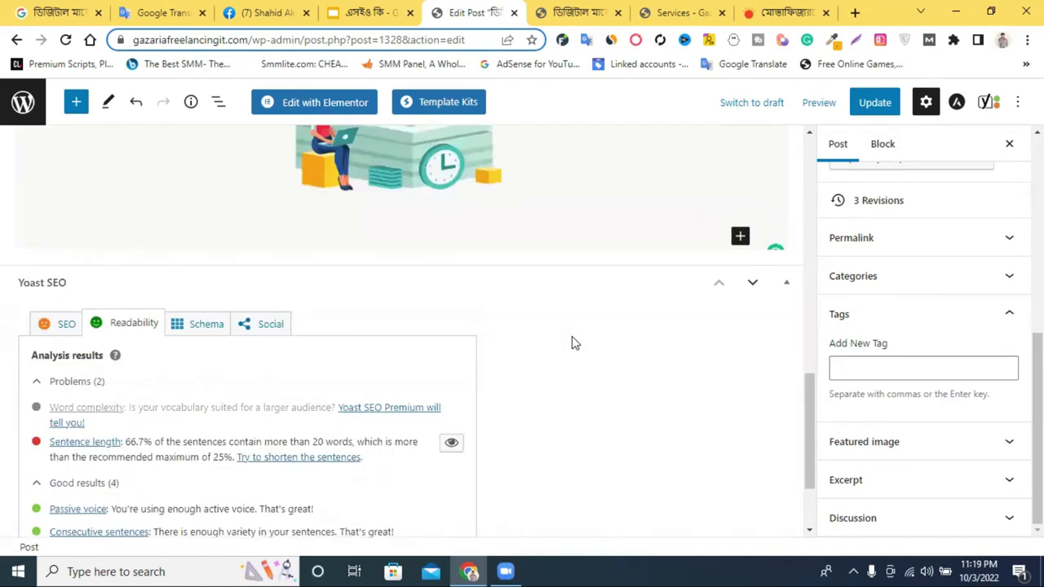
scroll(572, 343, up, 15)
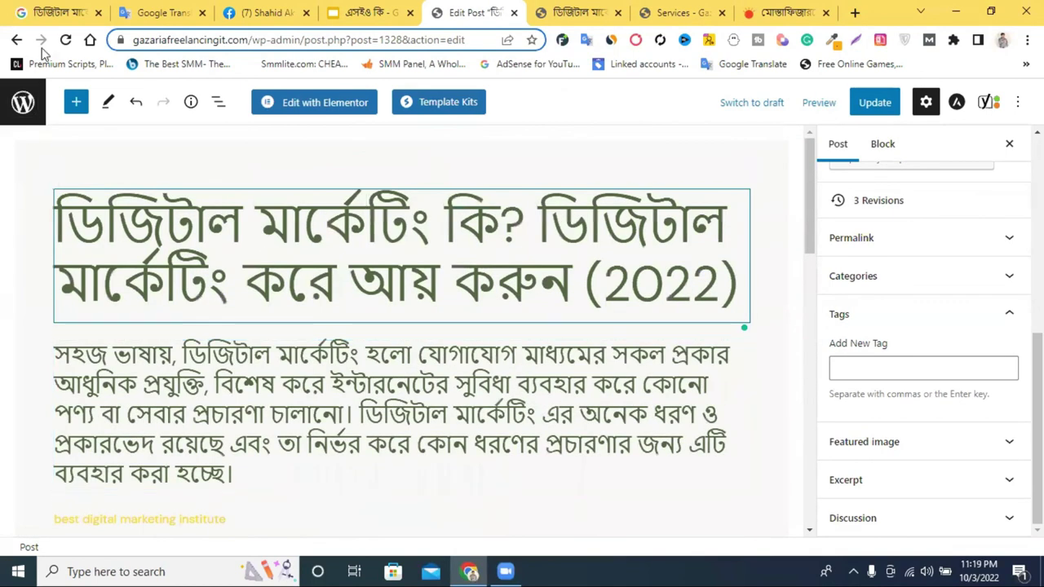
Step: Reload All Posts to refresh the SEO scores, then reopen the digital marketing post
click(17, 41)
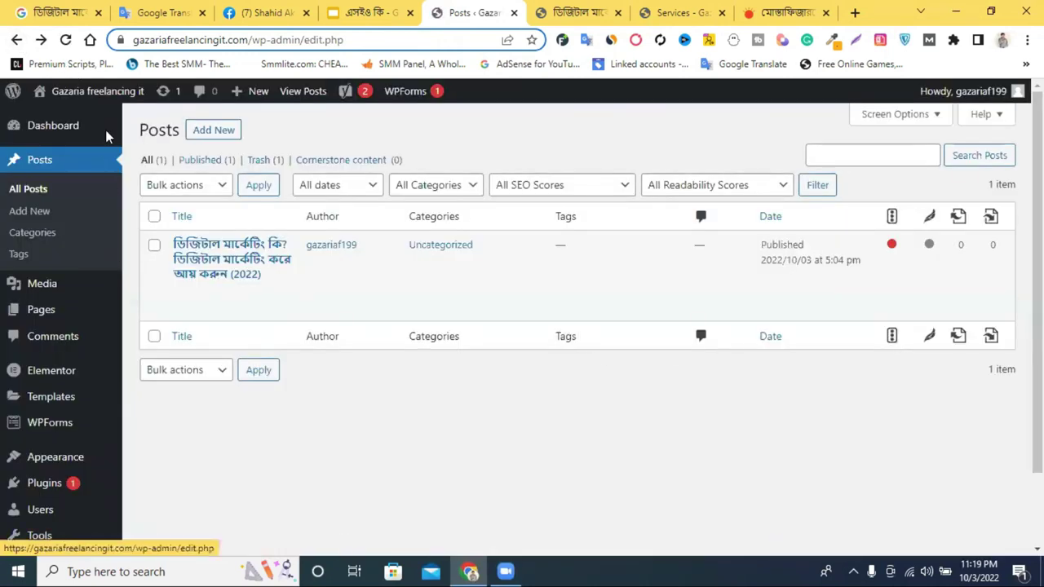
click(67, 40)
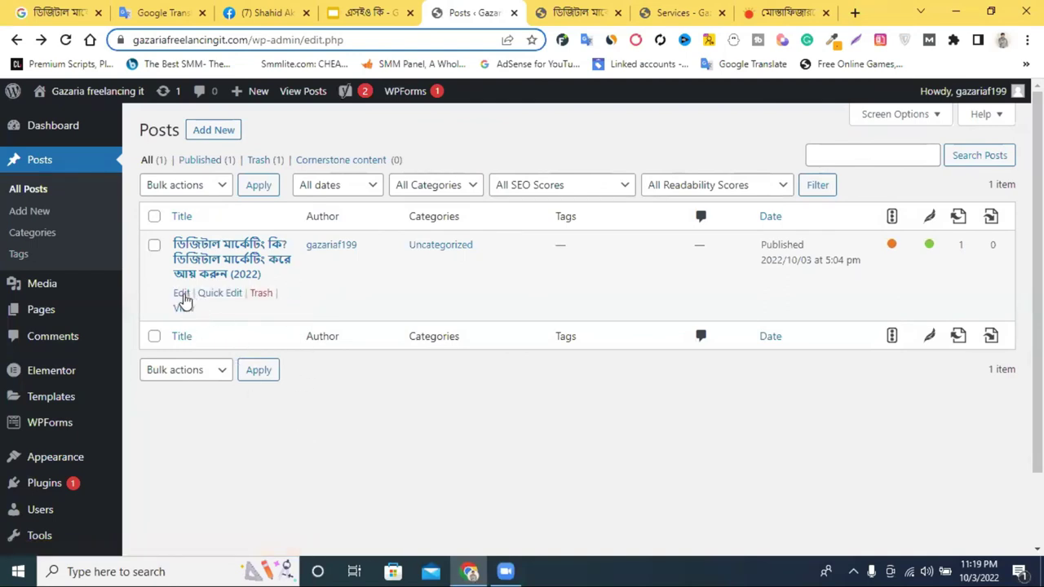
click(183, 295)
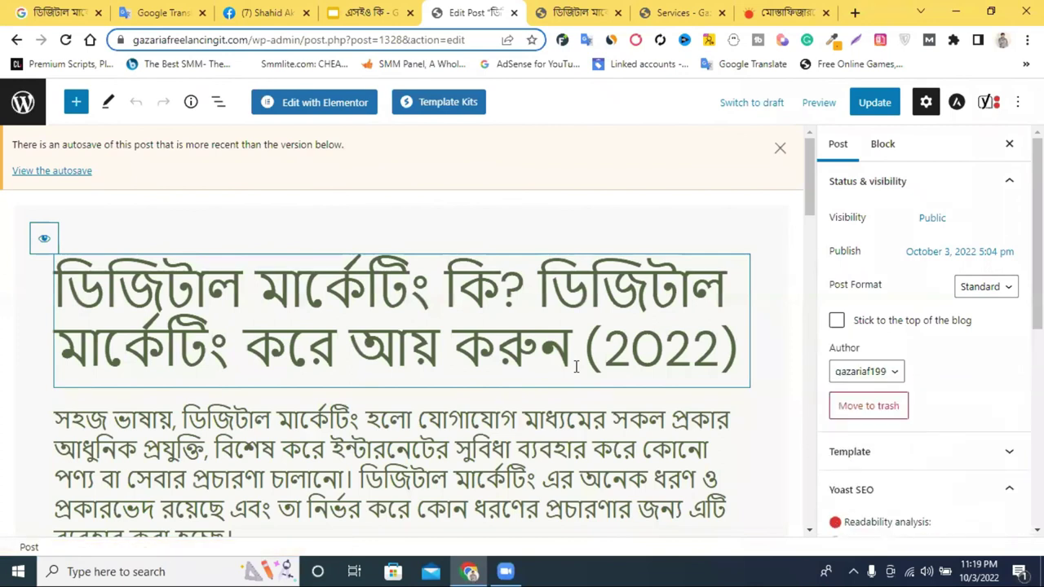
Step: Scroll down and select the OK rating of the SEO analysis
scroll(576, 367, down, 2)
scroll(927, 407, down, 1)
scroll(928, 406, down, 3)
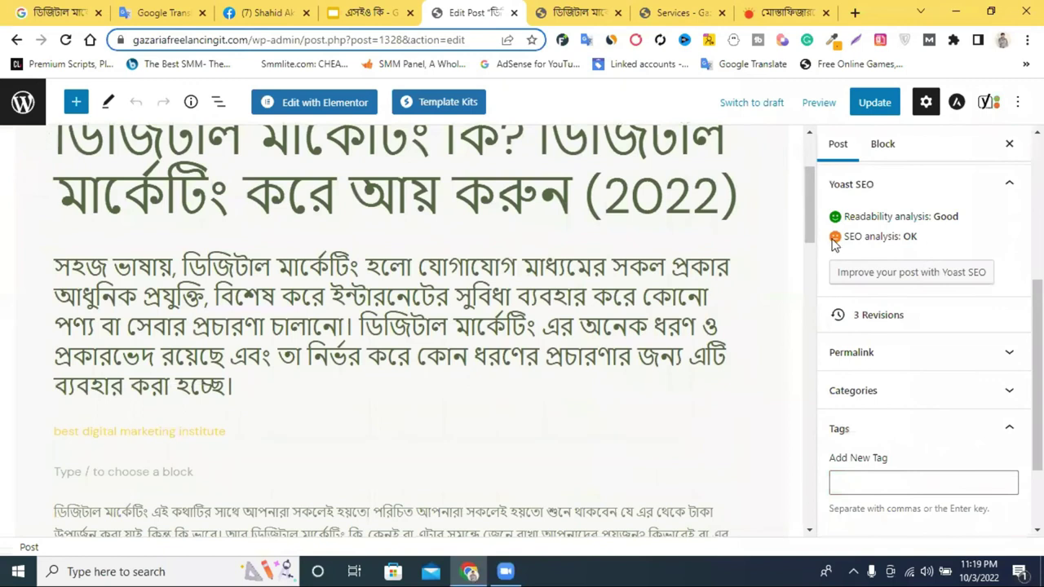
double_click(910, 236)
Step: Delete the meta description's second line, keeping only the first Bengali sentence
scroll(754, 343, down, 1)
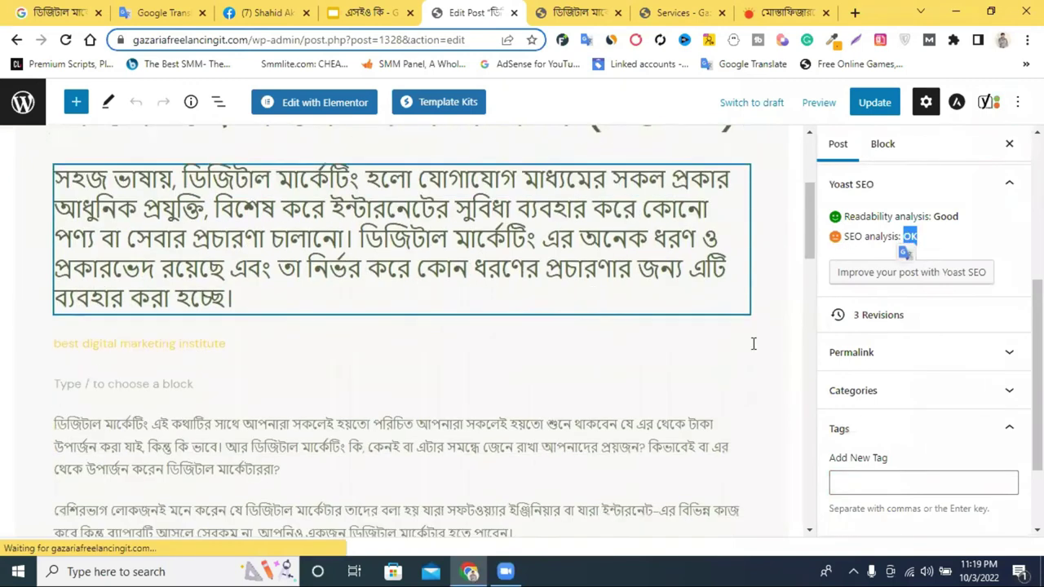
scroll(754, 343, down, 1)
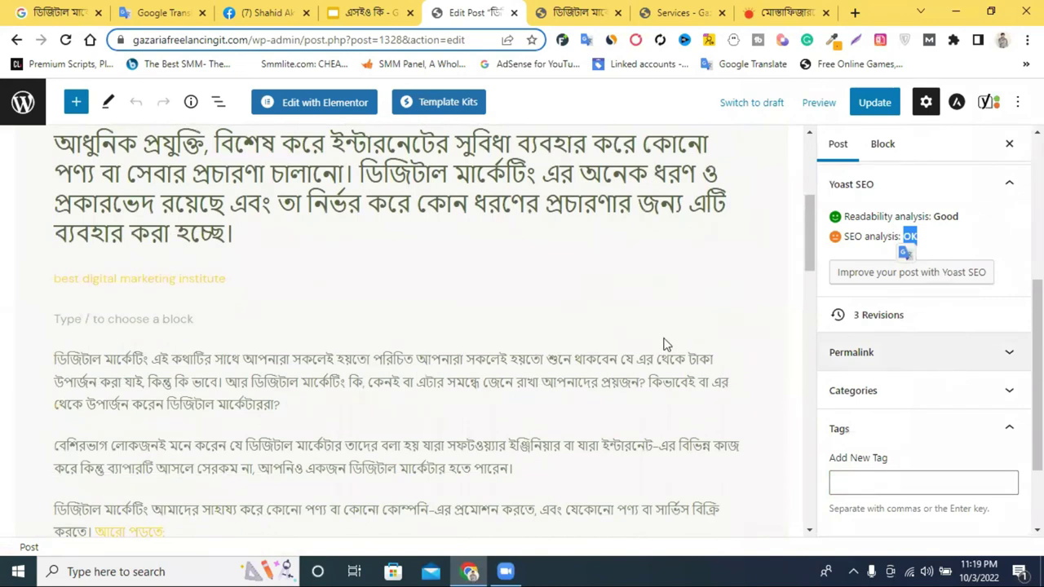
scroll(560, 334, down, 10)
scroll(559, 334, down, 5)
scroll(568, 343, down, 2)
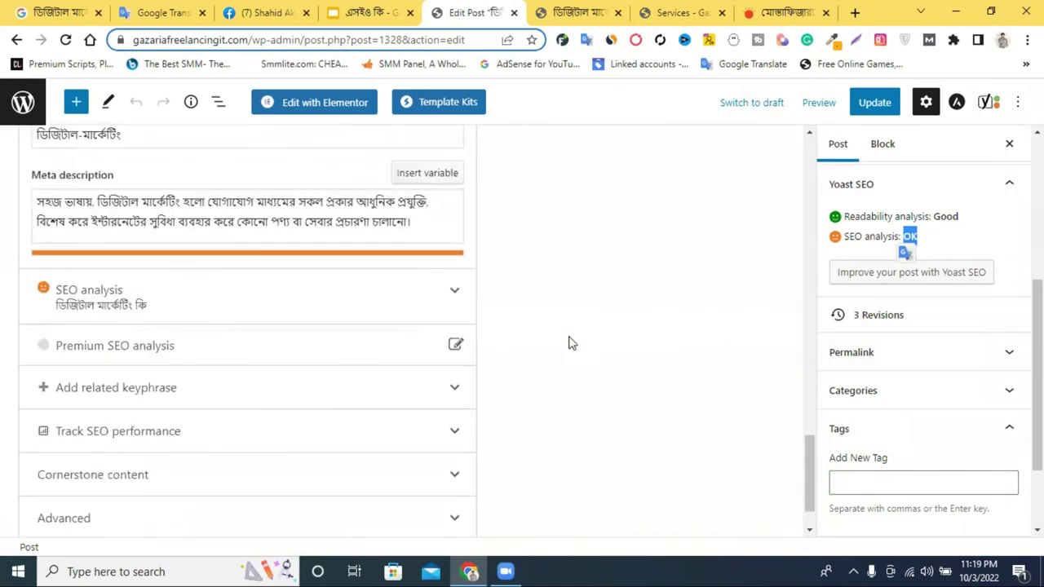
scroll(188, 308, up, 2)
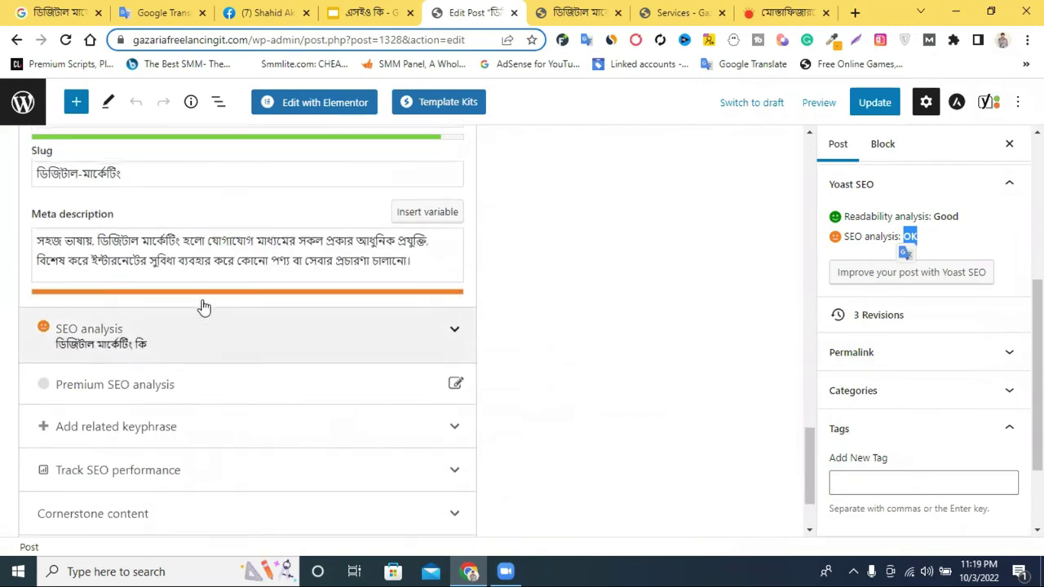
click(414, 305)
key(ctrl+shift+Left)
key(ctrl+shift+Left)
drag(274, 302, 35, 304)
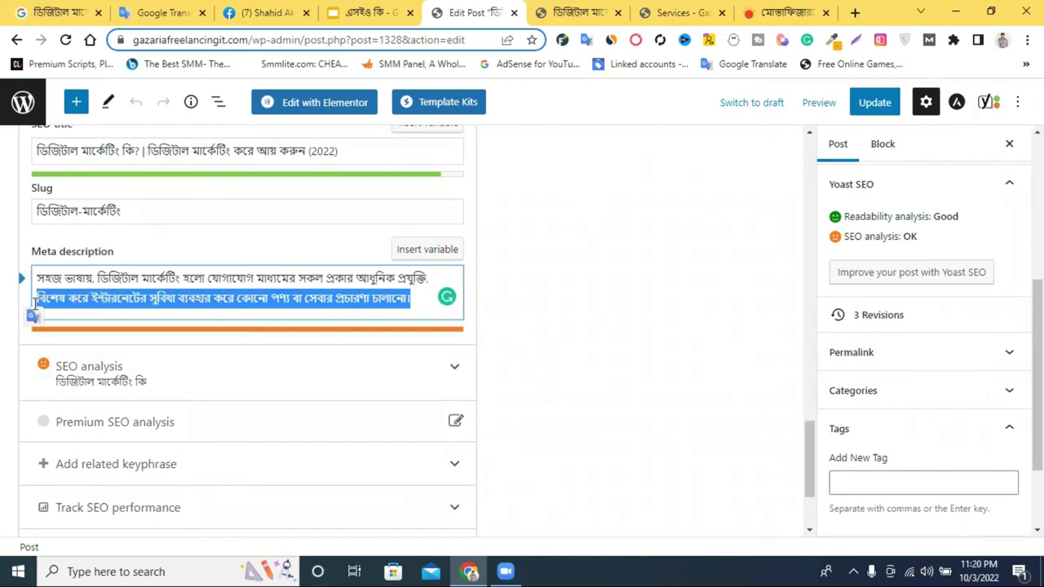
key(BackSpace)
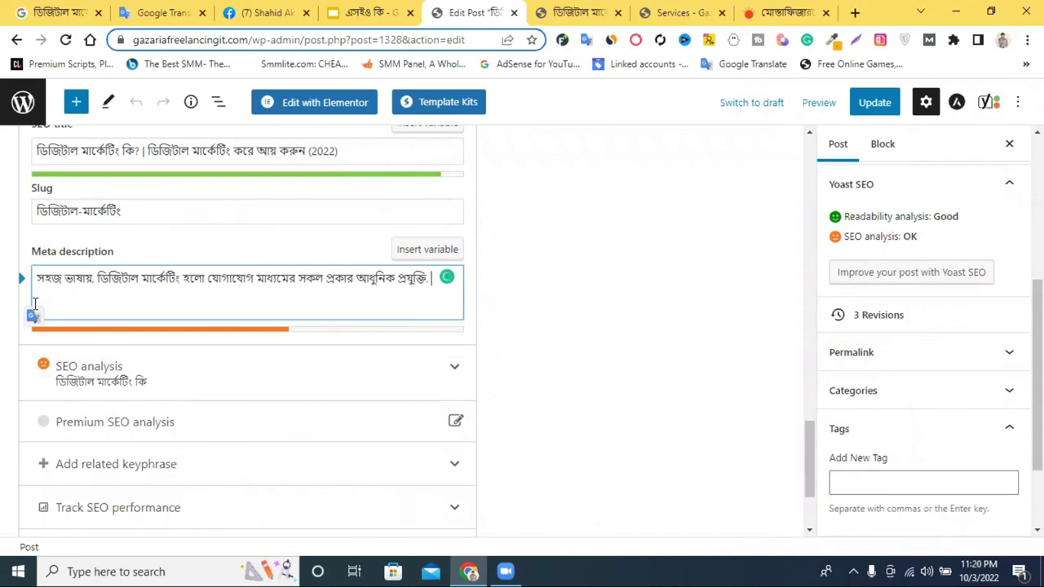
Step: View the published post in a new tab, close it, and reopen the post for editing
click(17, 39)
mouse_move(264, 286)
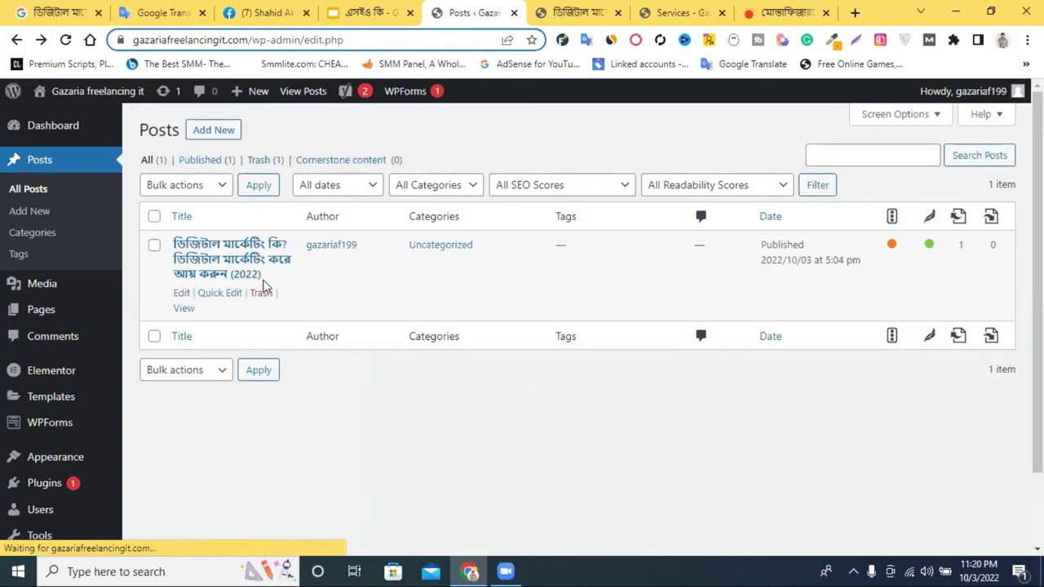
right_click(184, 314)
click(213, 321)
click(510, 12)
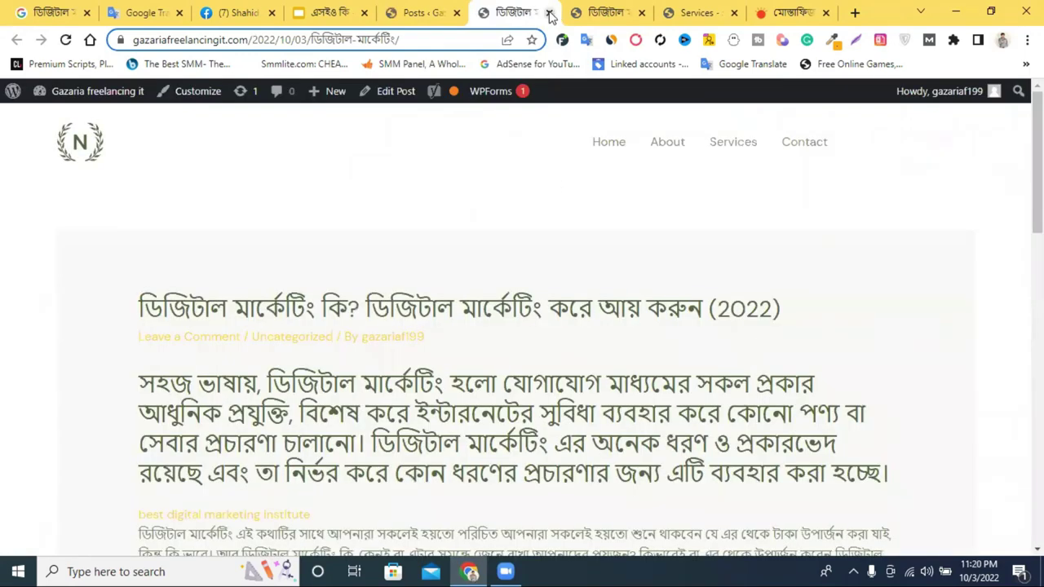
click(551, 13)
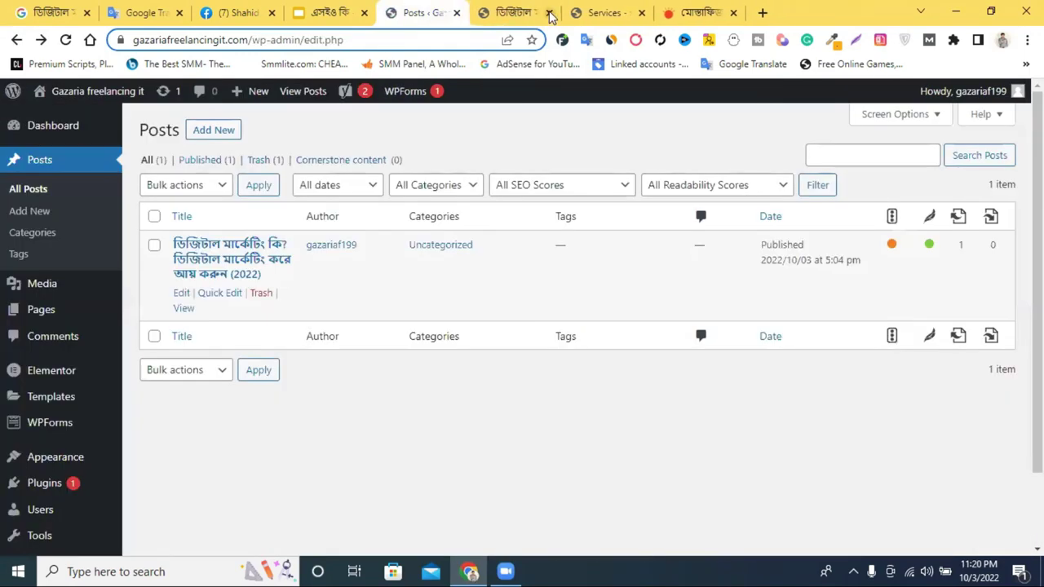
click(184, 294)
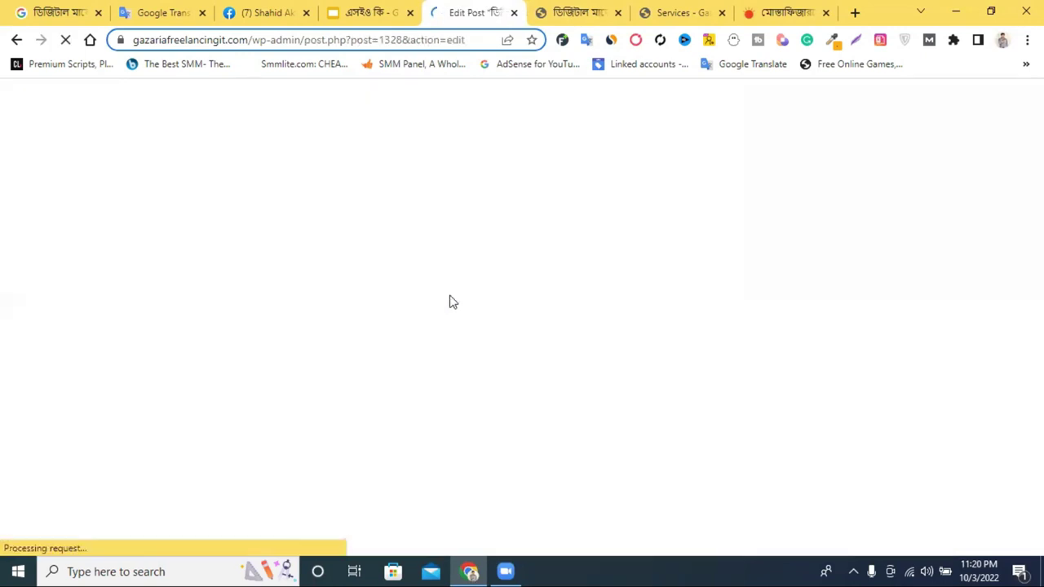
Step: Review the Google preview and slug ডিজিটাল-মার্কেটিং, then go back to All Posts
scroll(449, 298, down, 15)
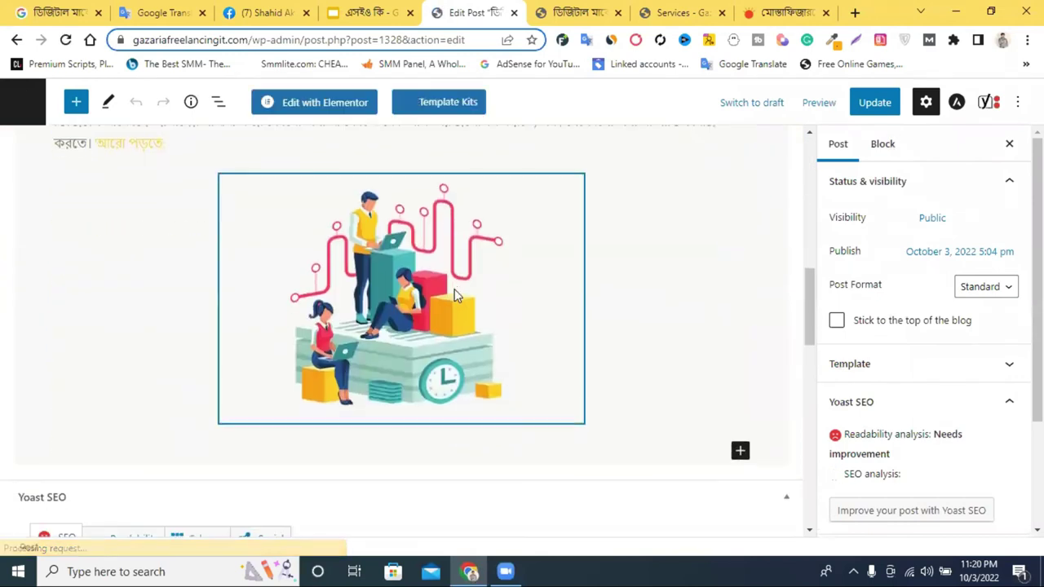
scroll(457, 298, up, 6)
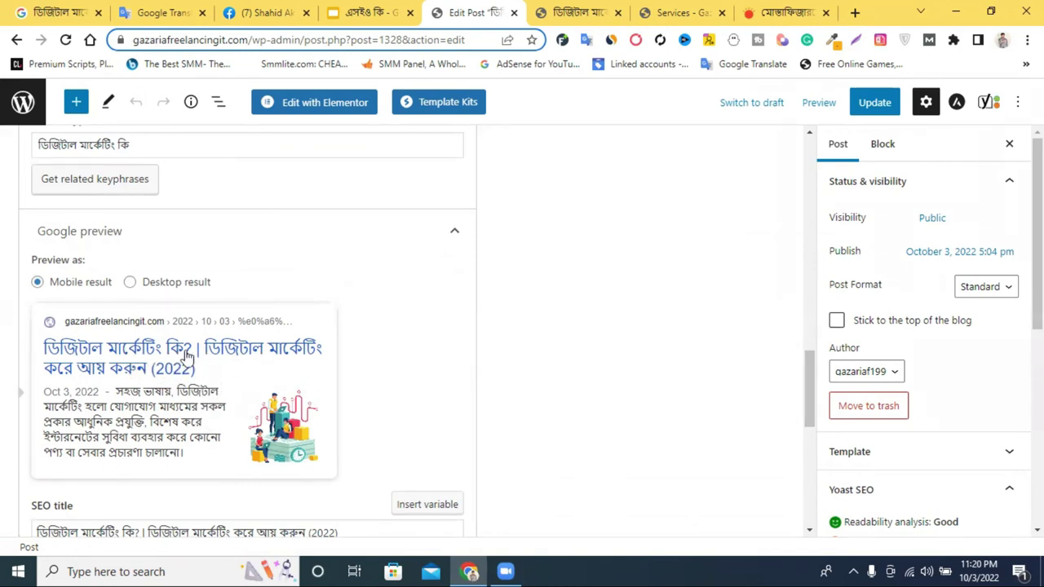
scroll(220, 349, down, 3)
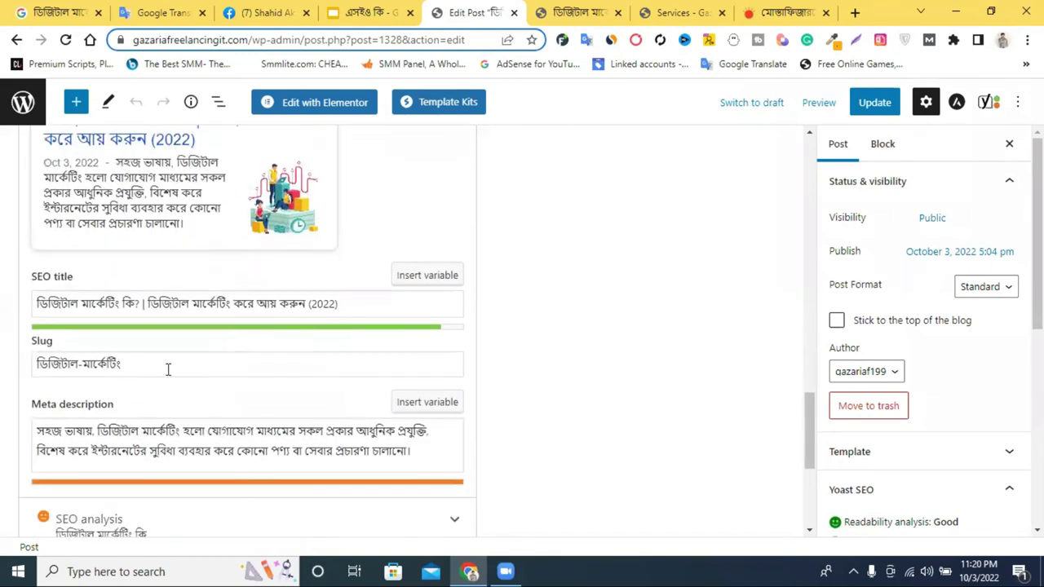
click(181, 364)
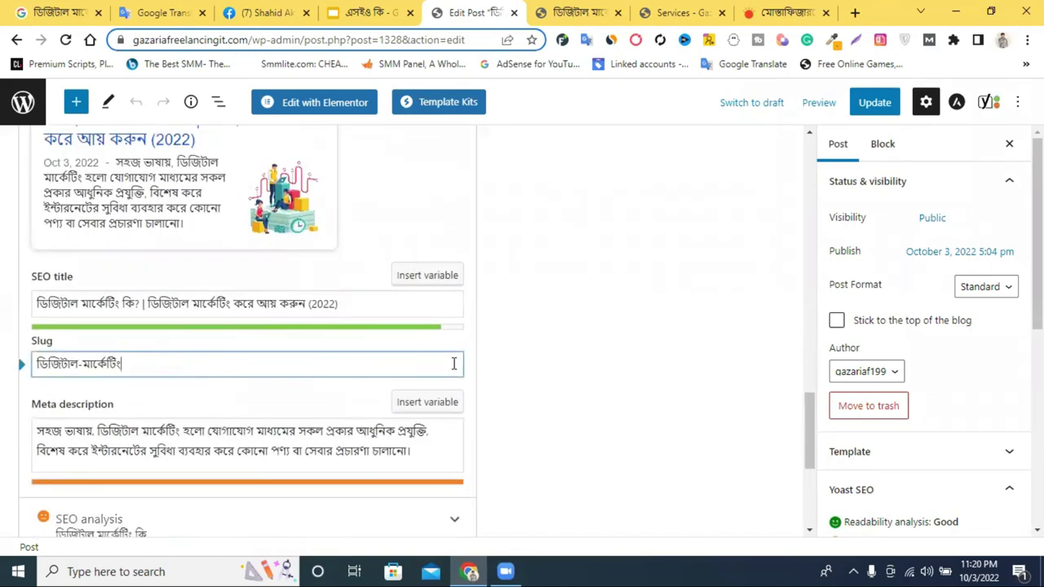
scroll(348, 355, down, 2)
key(alt+Left)
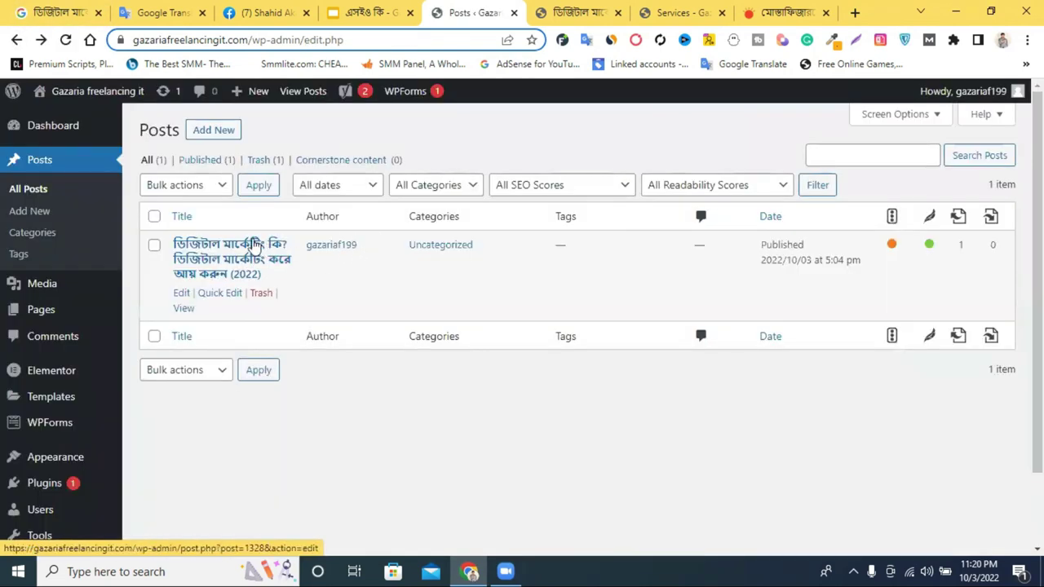
Step: Open the About page in Elementor and dismiss the Yoast for Elementor announcement
mouse_move(59, 316)
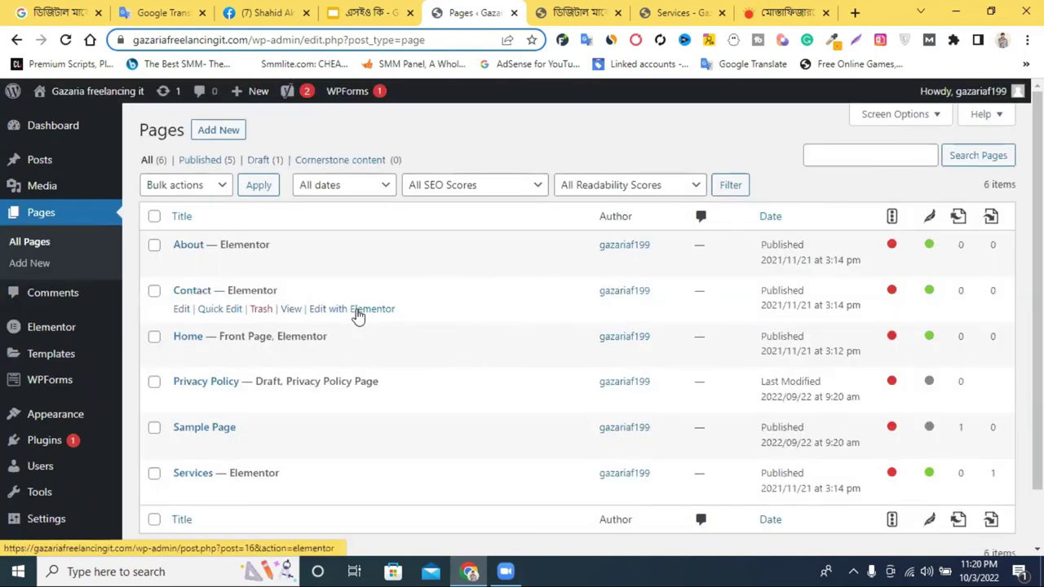
click(182, 263)
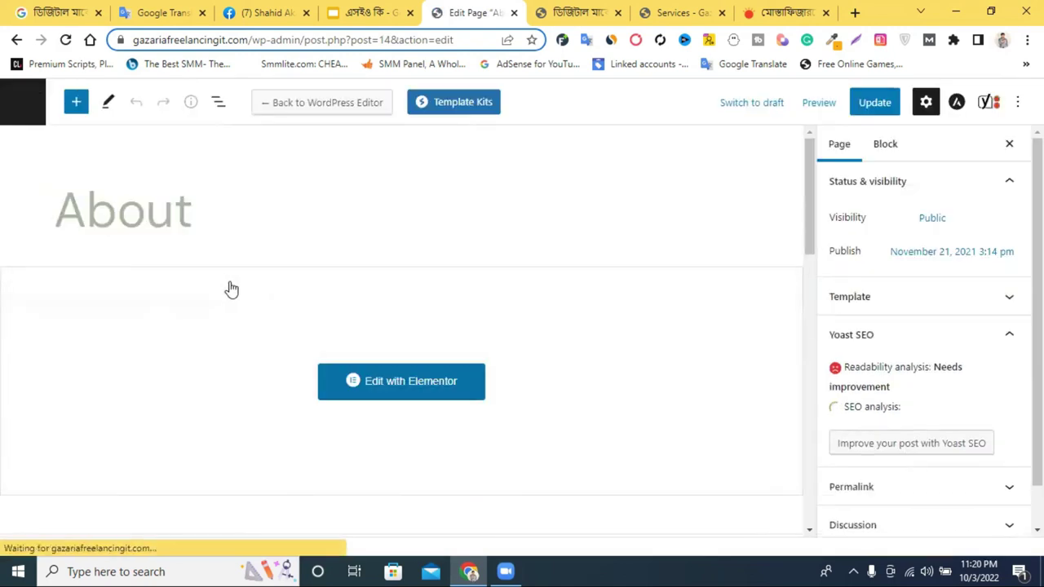
click(402, 378)
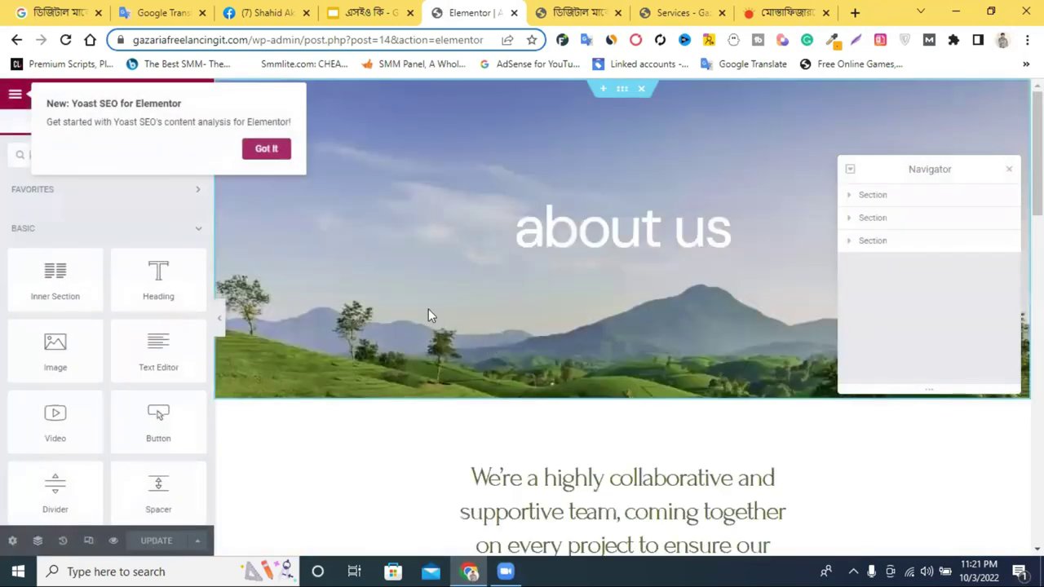
click(271, 149)
Step: Leave Elementor without saving, returning to the About page's block editor
scroll(569, 254, down, 2)
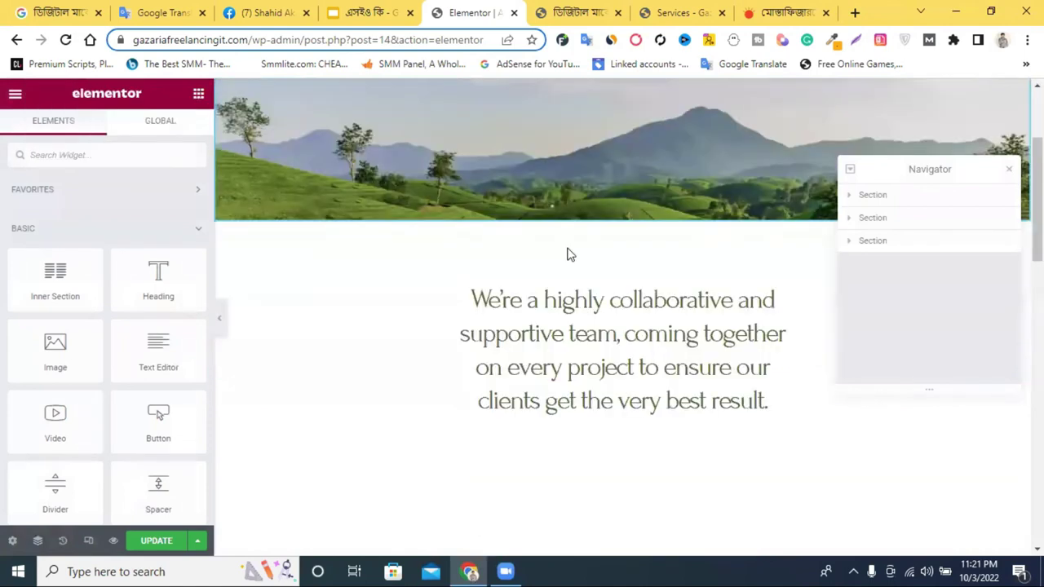
scroll(569, 254, down, 5)
click(10, 40)
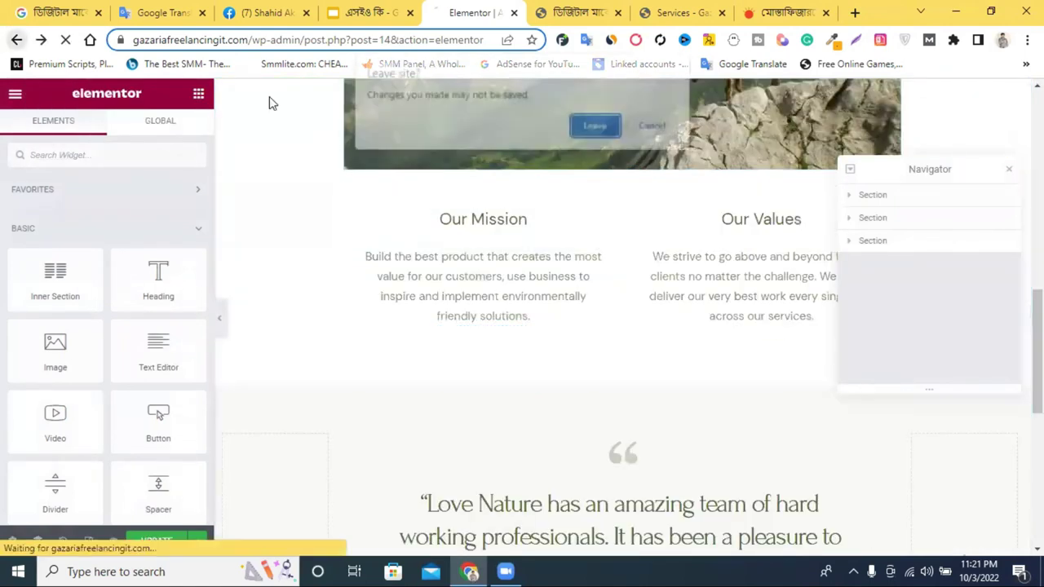
click(595, 125)
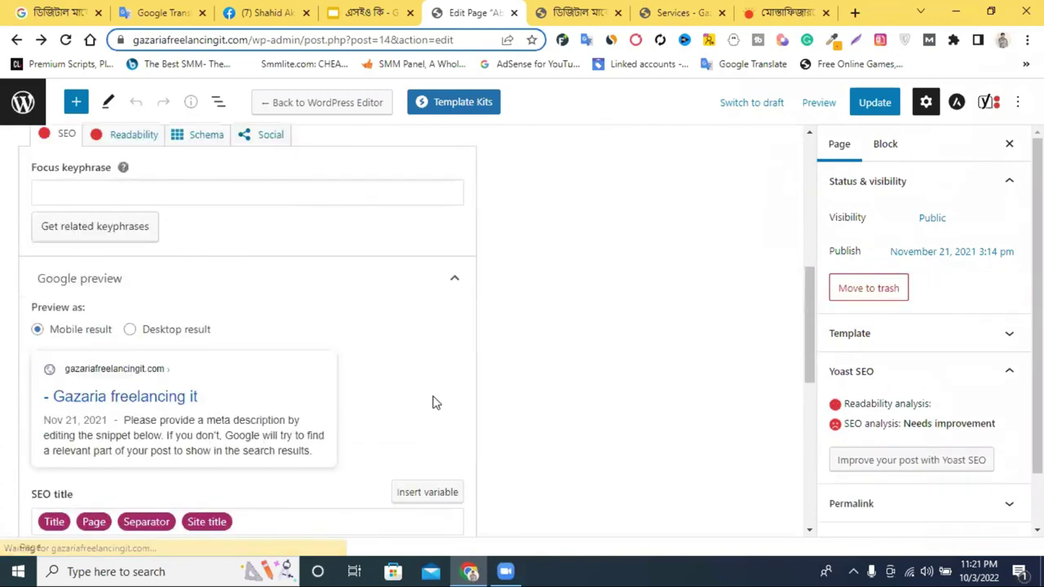
Step: Check the About page's empty focus keyphrase and readability problems, then go back
click(174, 268)
scroll(190, 307, down, 3)
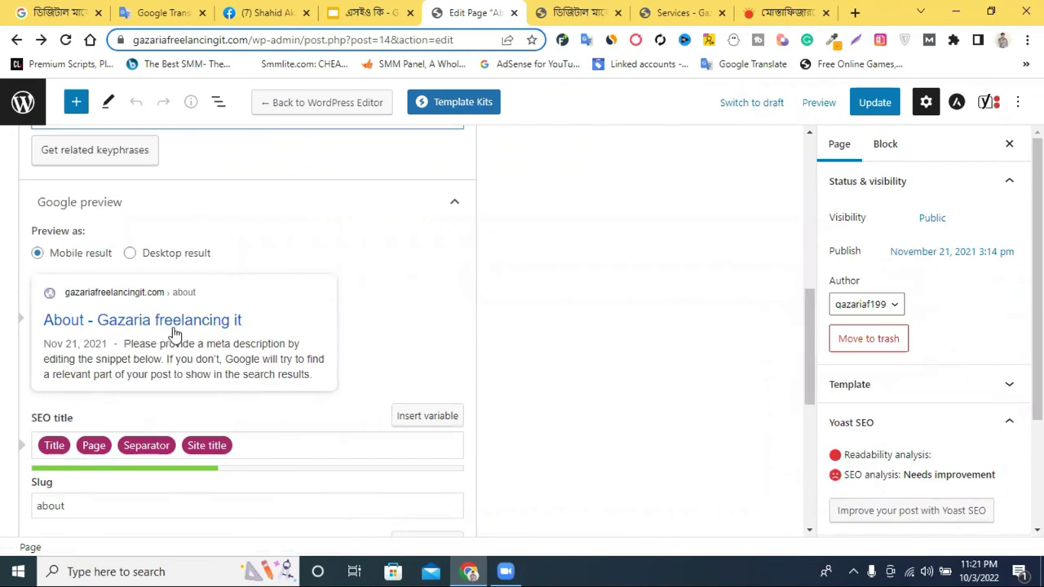
scroll(185, 359, up, 4)
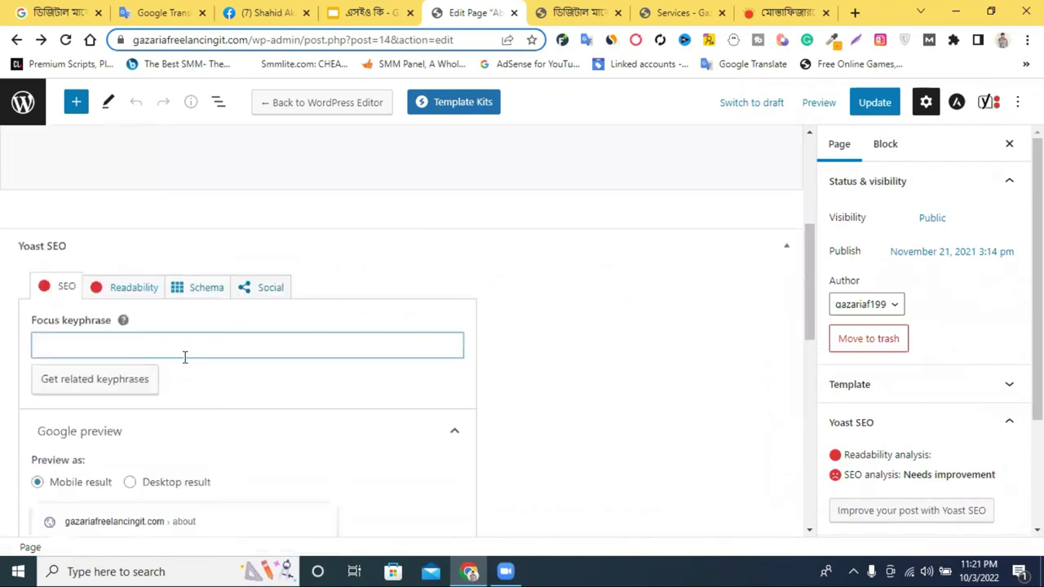
click(122, 291)
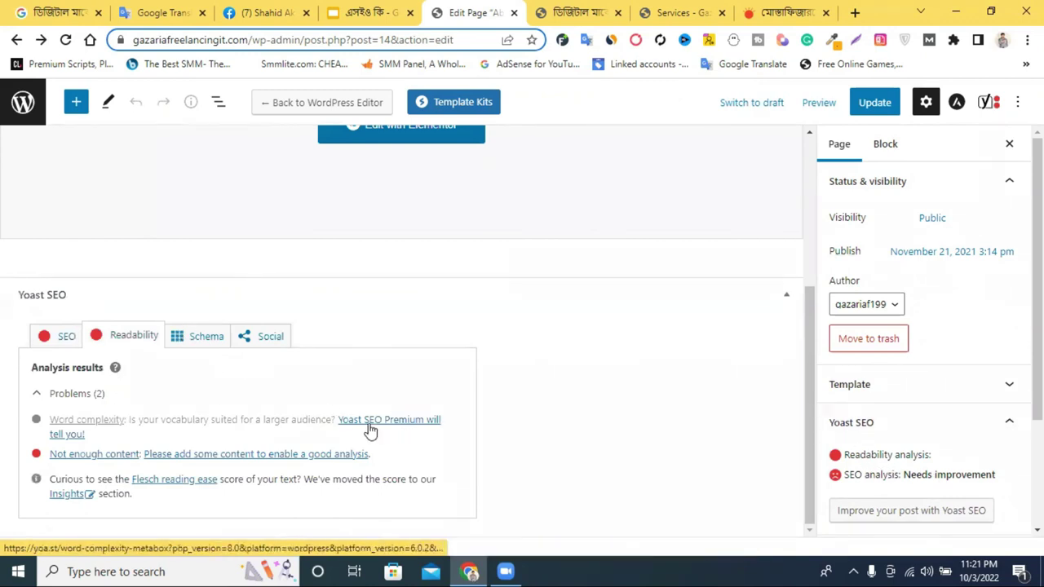
click(61, 336)
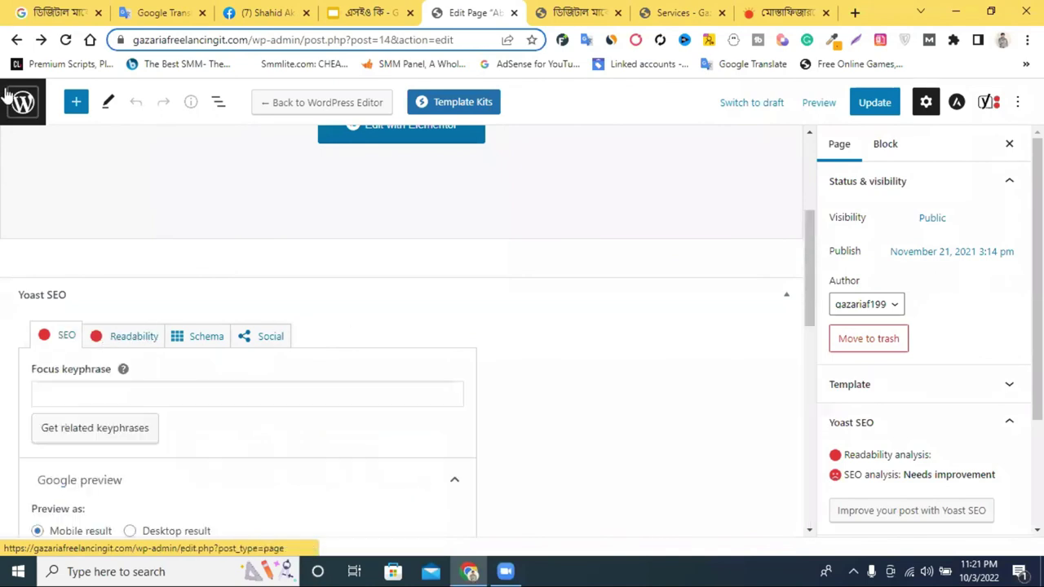
click(16, 39)
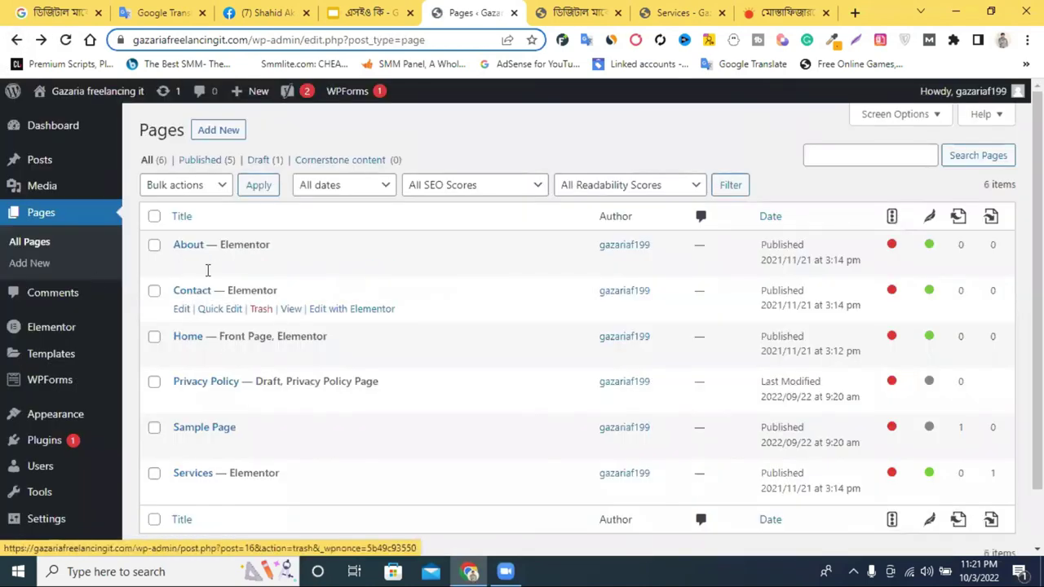
Step: Deactivate Yoast SEO, delete it with its data, then go to Add New plugins
mouse_move(36, 443)
click(96, 435)
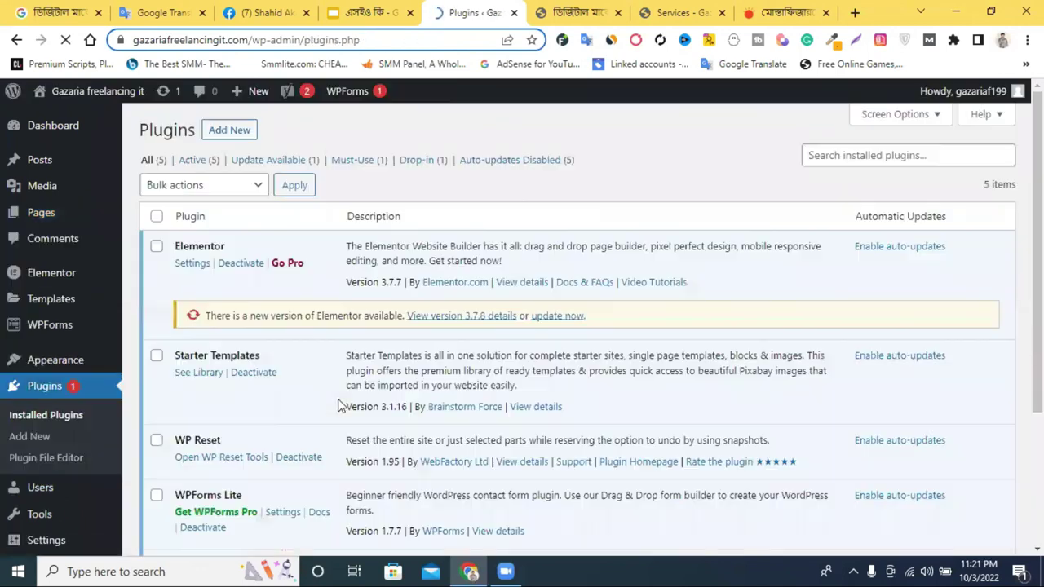
scroll(189, 423, down, 3)
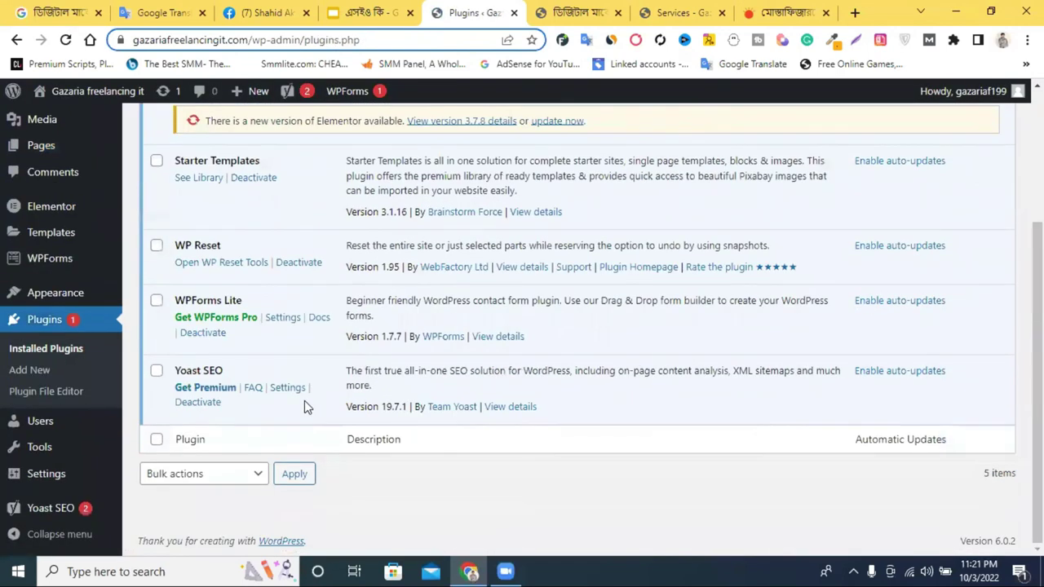
click(198, 402)
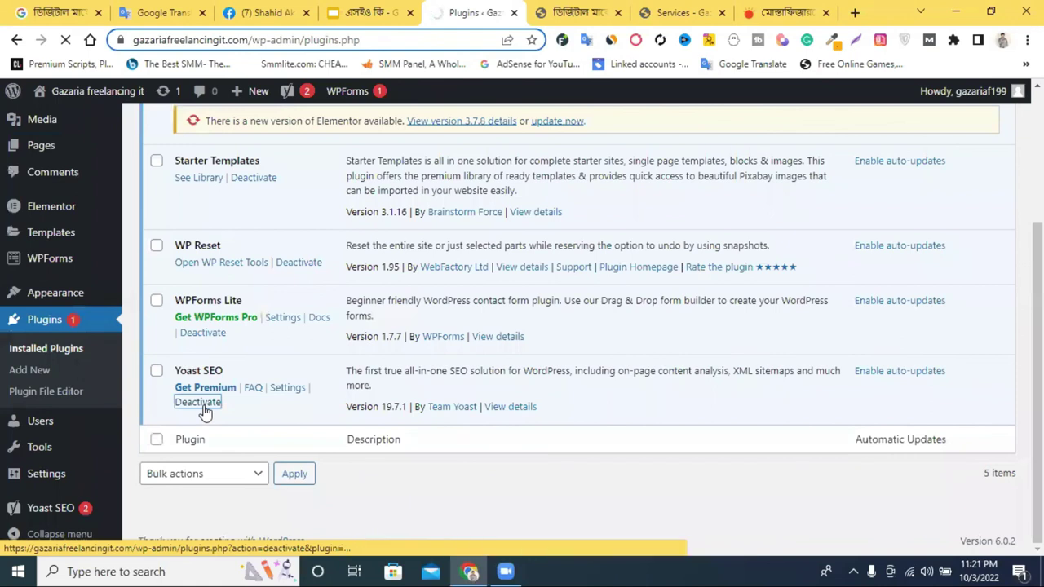
scroll(208, 391, down, 5)
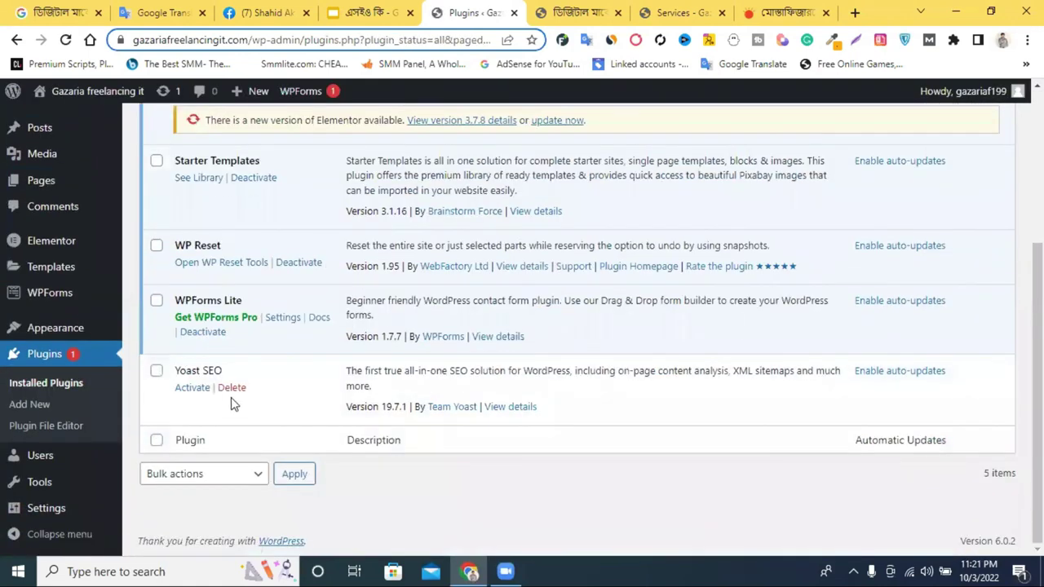
click(231, 388)
click(596, 125)
click(233, 132)
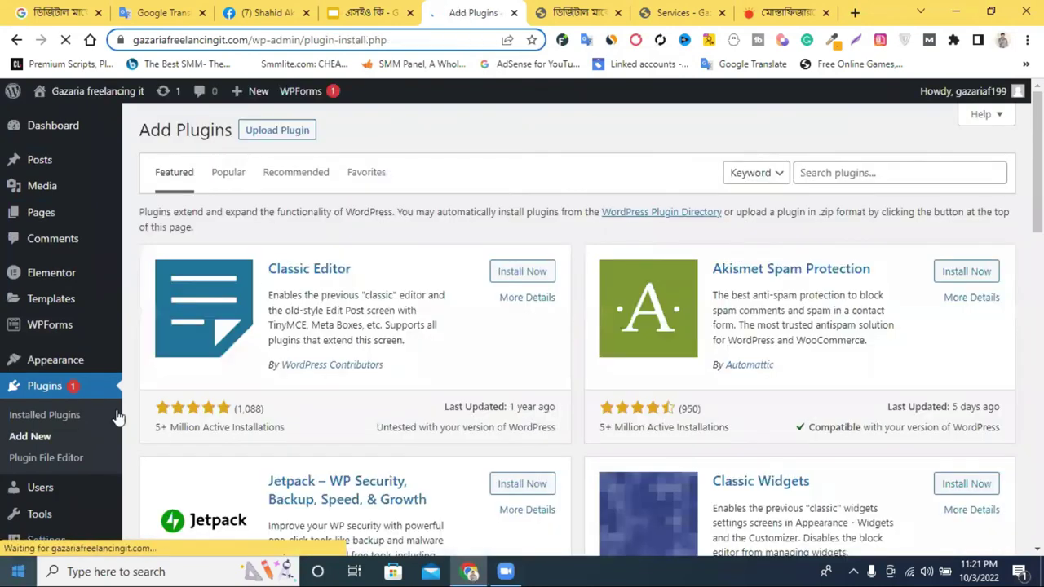
Step: Upload and install the Yoast SEO Premium 3.2.2 zip, which fails with no valid plugins found, then return to Add Plugins
click(848, 171)
click(266, 130)
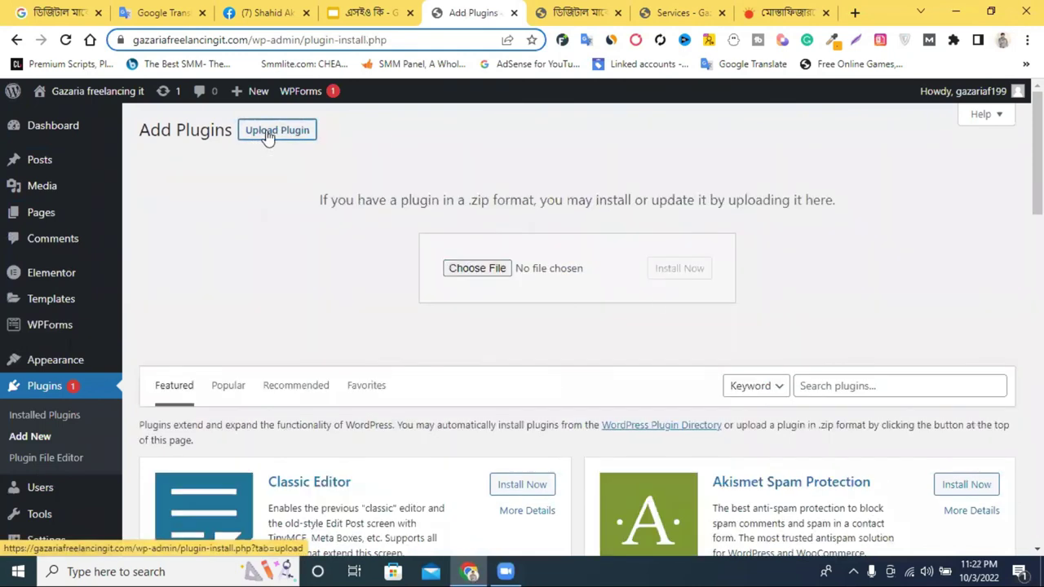
click(477, 268)
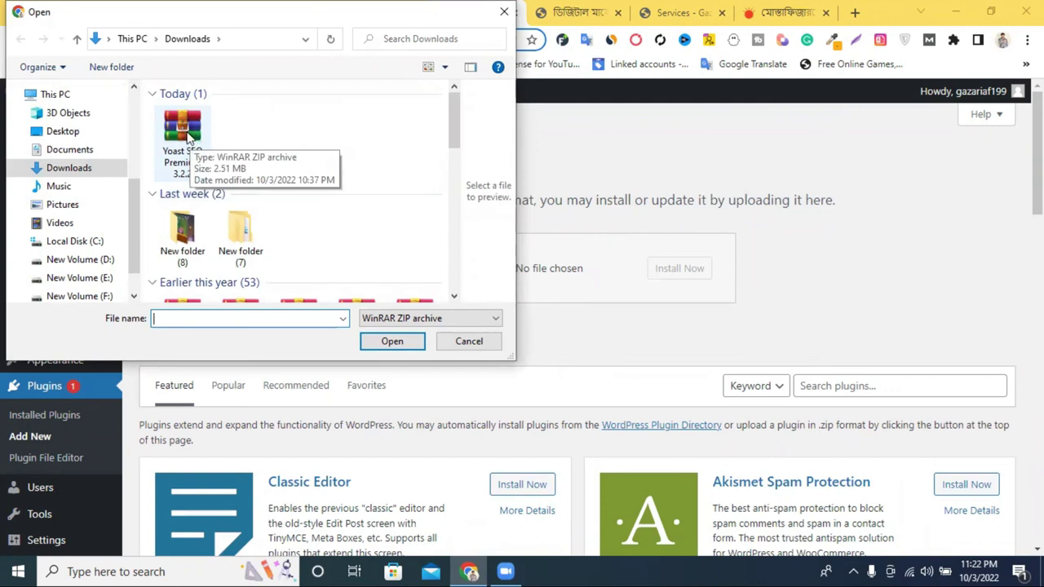
click(189, 136)
click(391, 342)
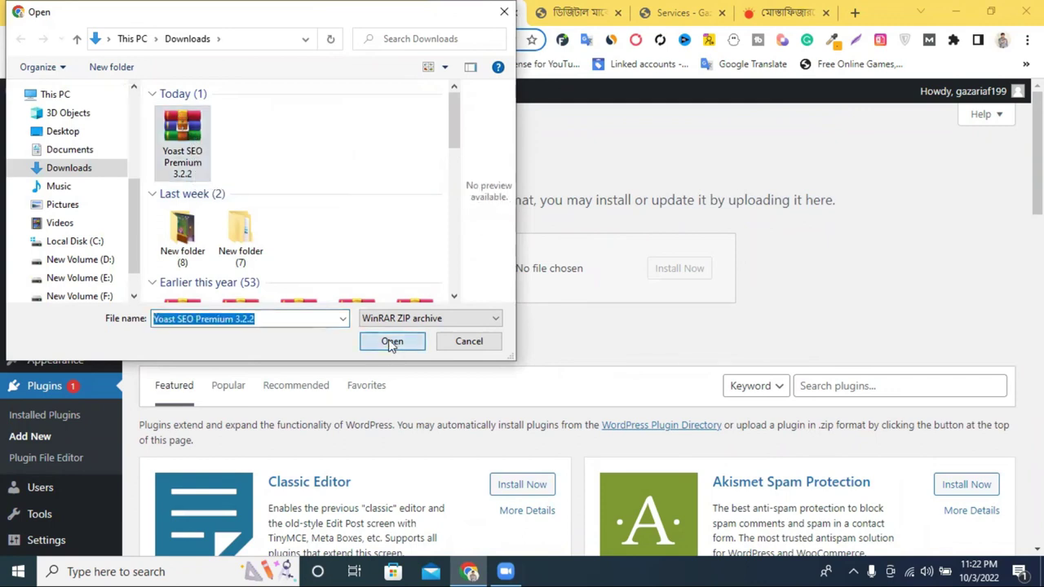
click(690, 273)
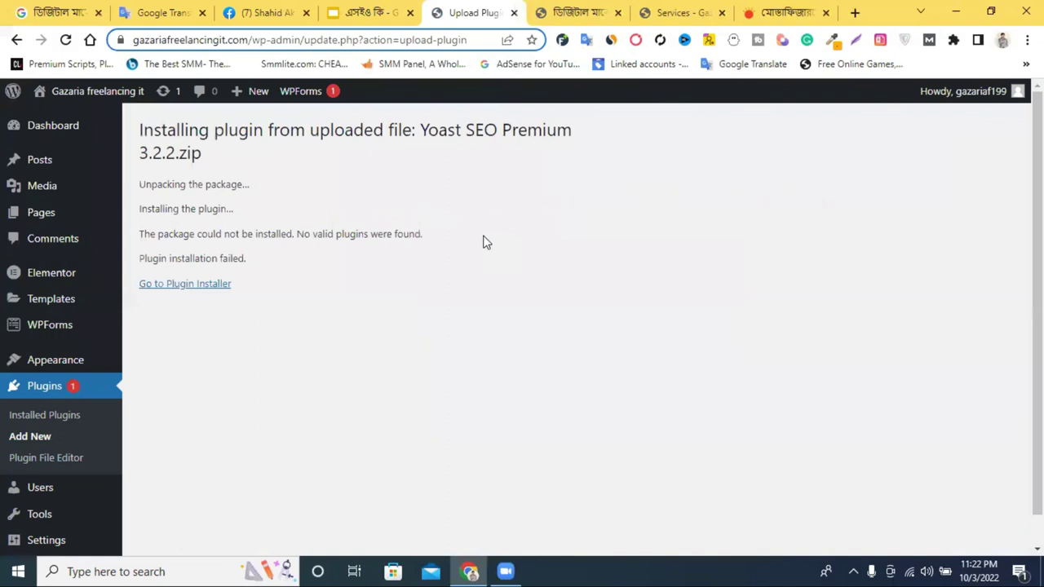
click(179, 285)
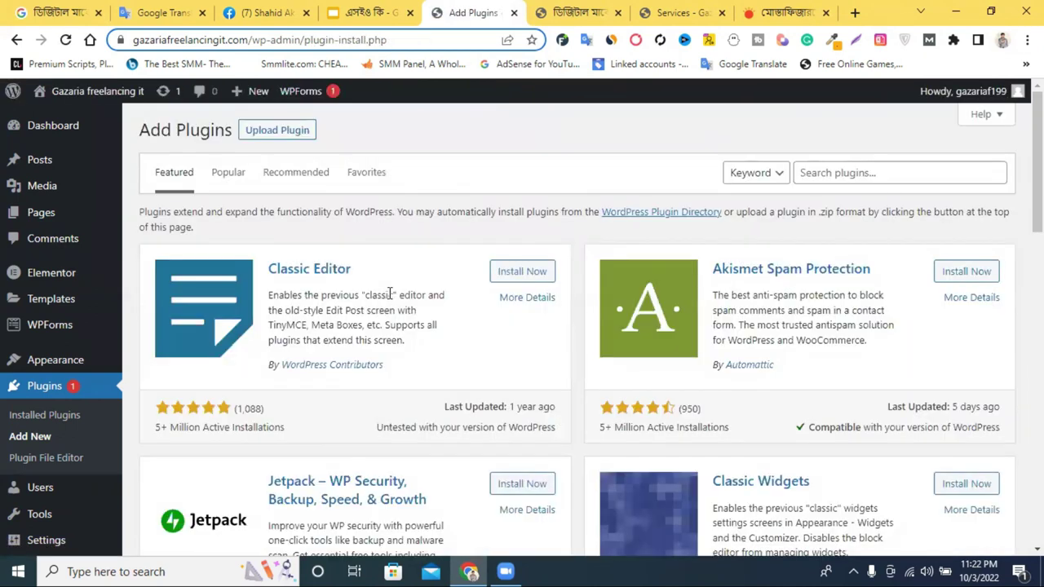
Step: Review and reload the Installed Plugins list, confirming only four plugins remain without Yoast SEO
scroll(324, 310, down, 3)
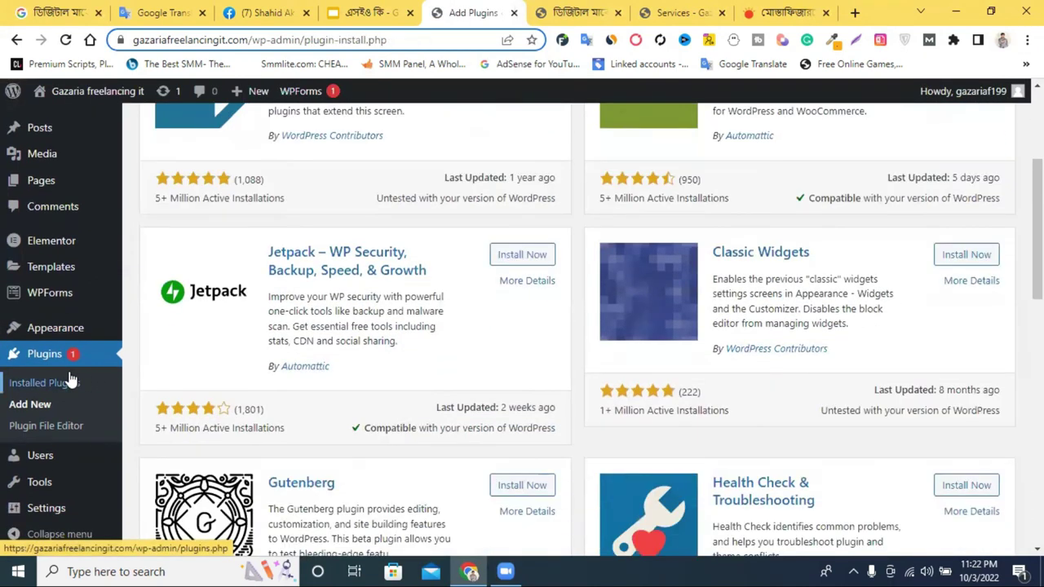
click(71, 385)
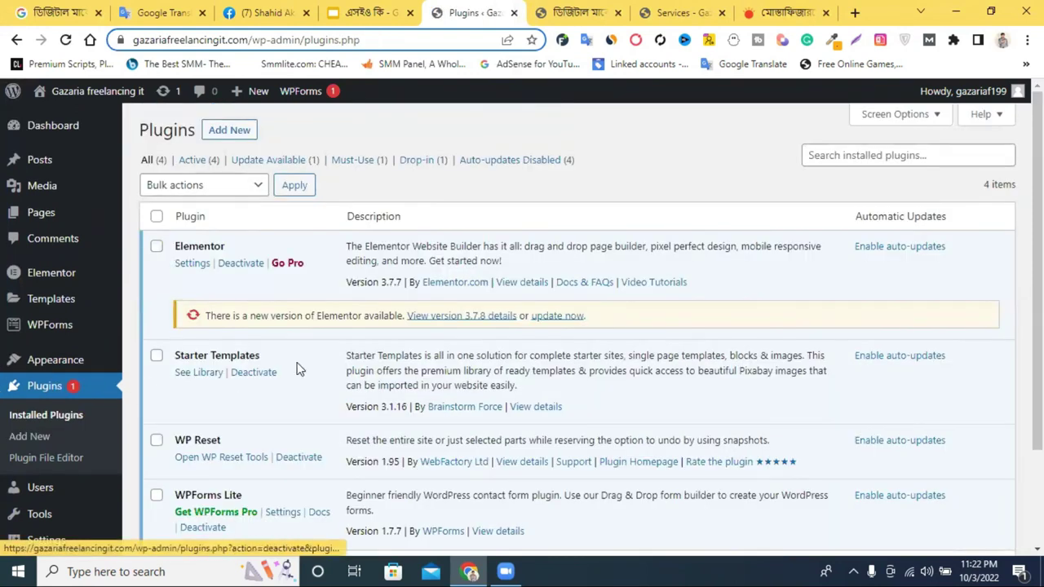
scroll(296, 366, down, 3)
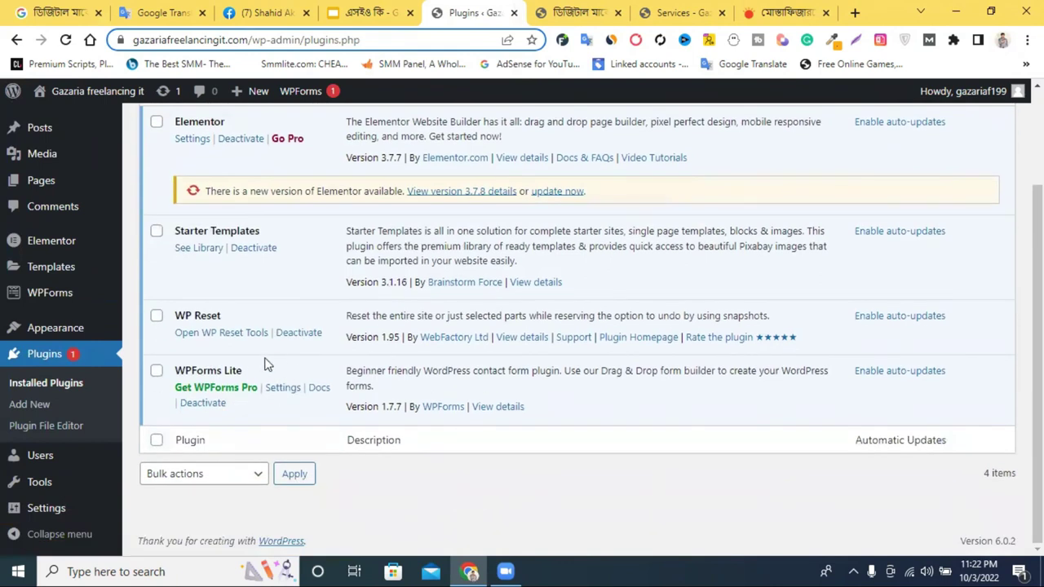
scroll(274, 354, up, 3)
scroll(276, 355, down, 3)
click(68, 41)
scroll(249, 245, up, 2)
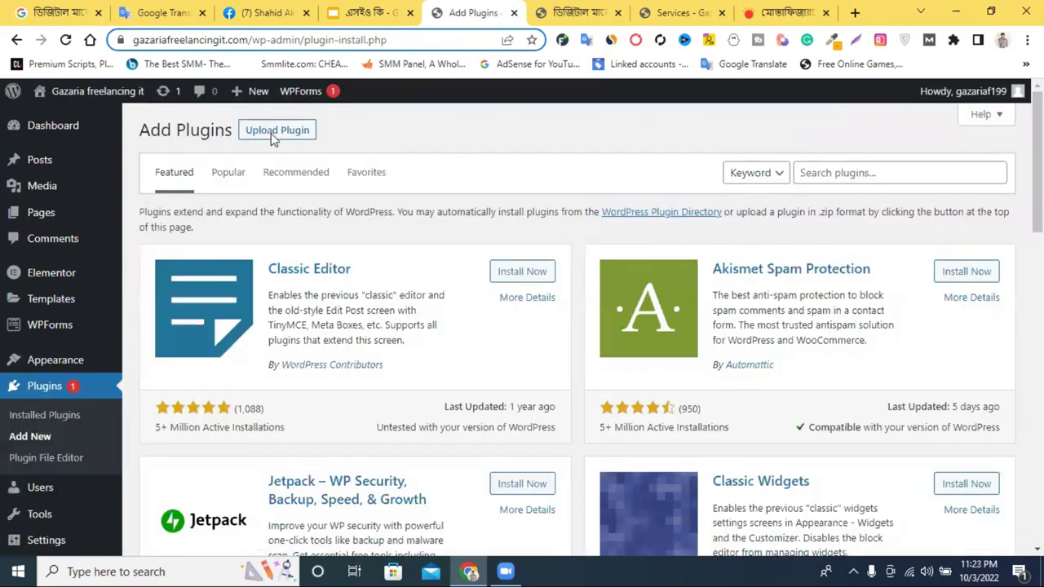
Step: Retry uploading the Yoast SEO Premium 3.2.2 zip; it fails again, then go back to Add Plugins
click(274, 131)
click(476, 269)
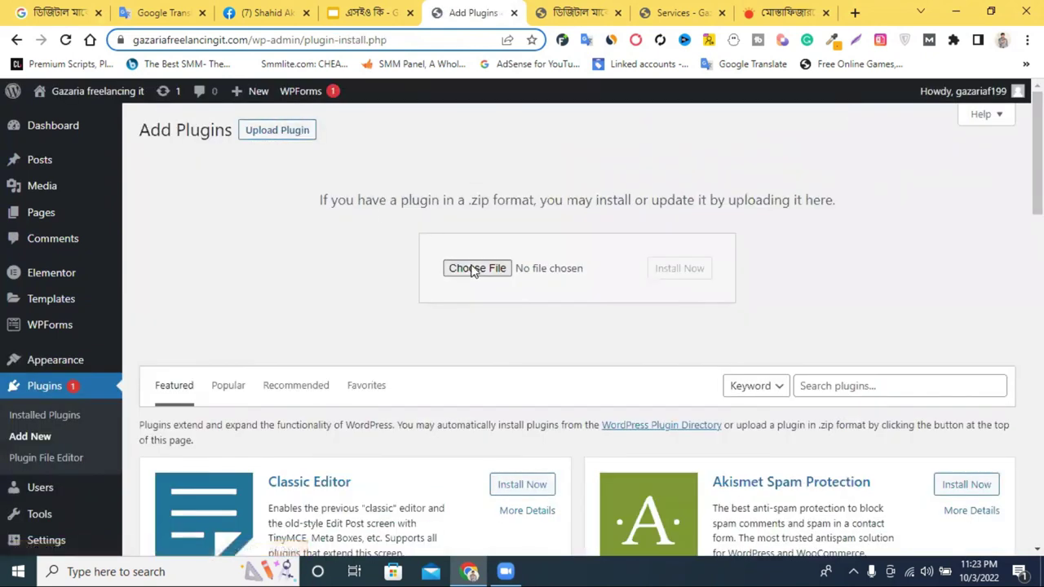
click(180, 130)
click(391, 341)
click(671, 275)
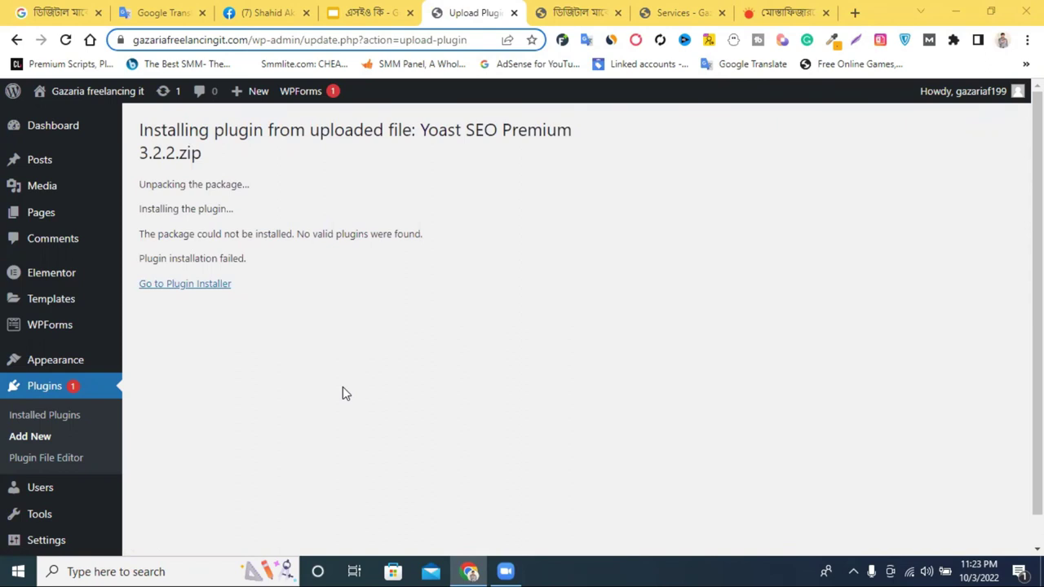
click(191, 292)
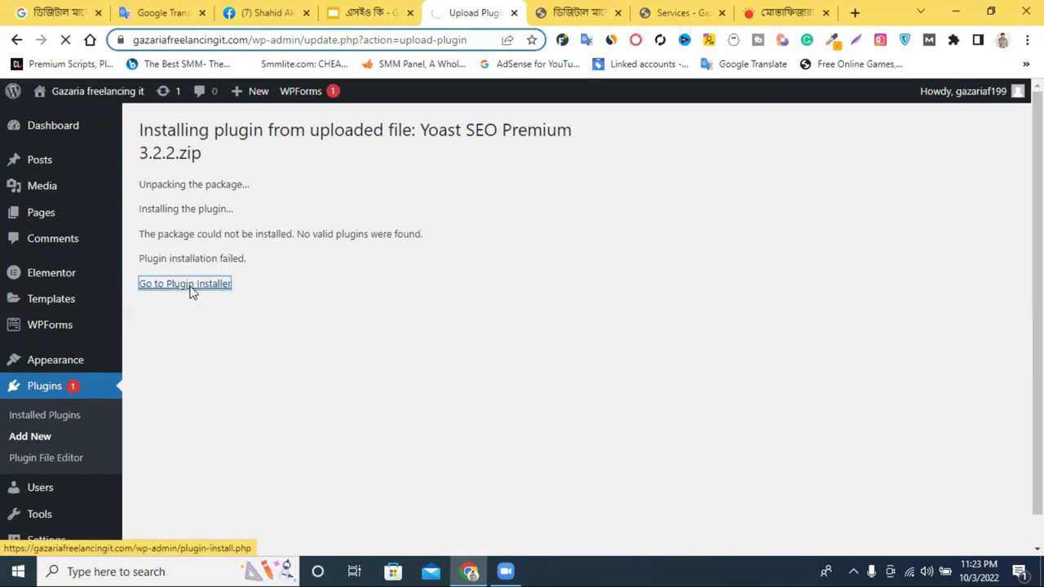
scroll(526, 351, down, 5)
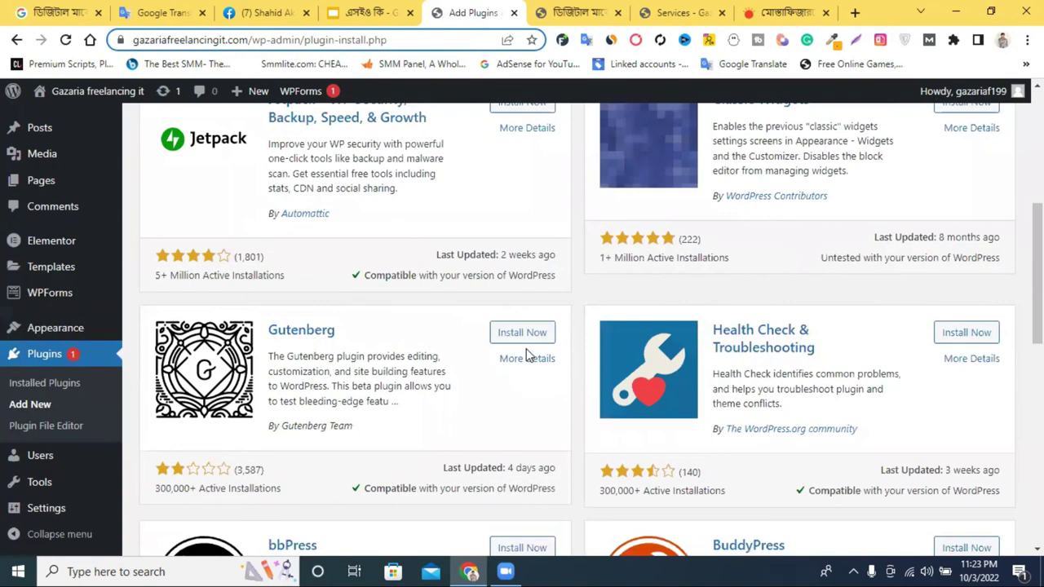
Step: Search the plugin directory for 'seo'
scroll(526, 356, down, 8)
scroll(846, 365, up, 12)
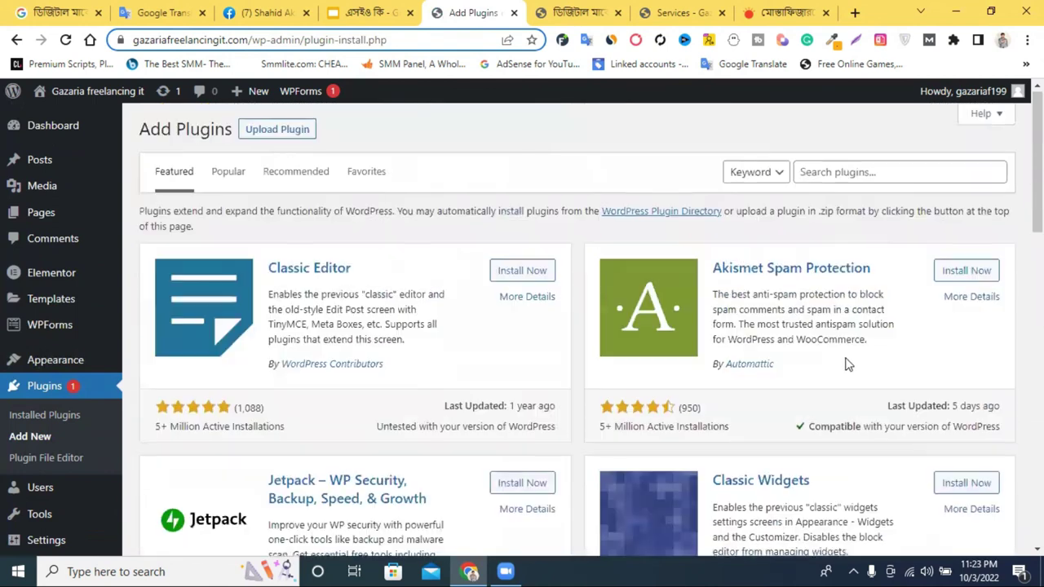
click(852, 172)
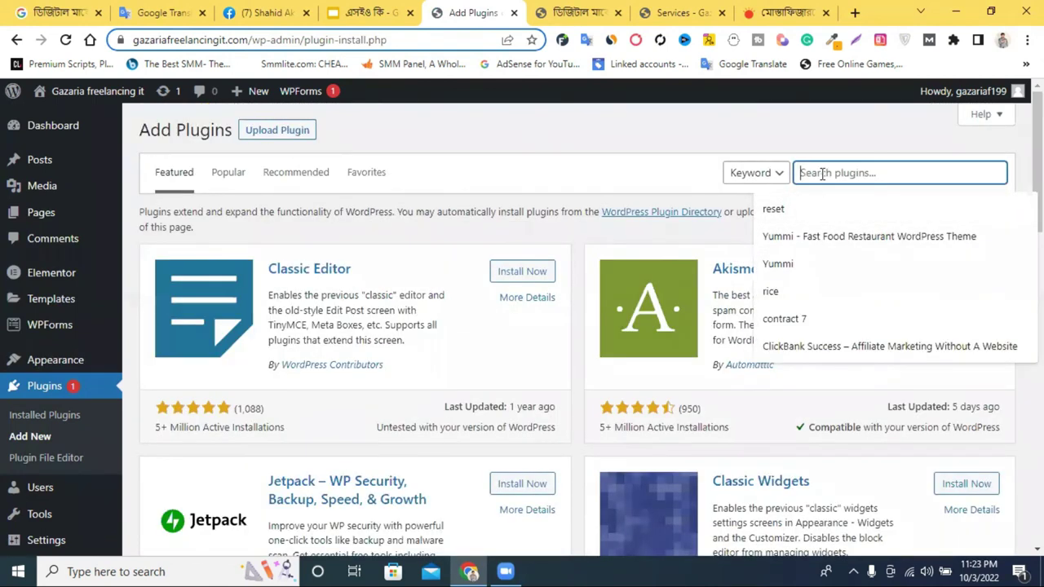
text(yo)
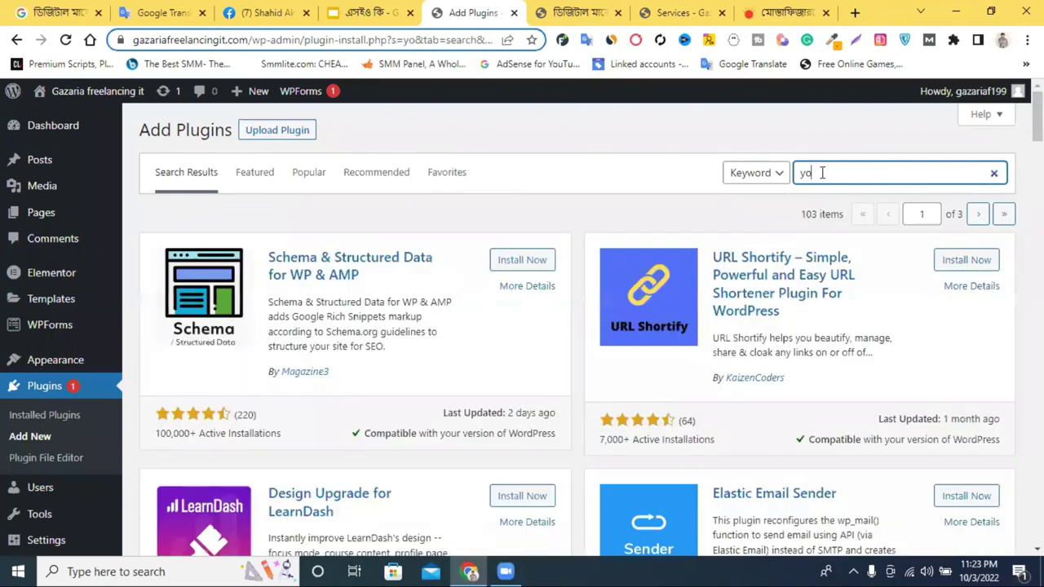
key(BackSpace)
key(BackSpace)
text(seo)
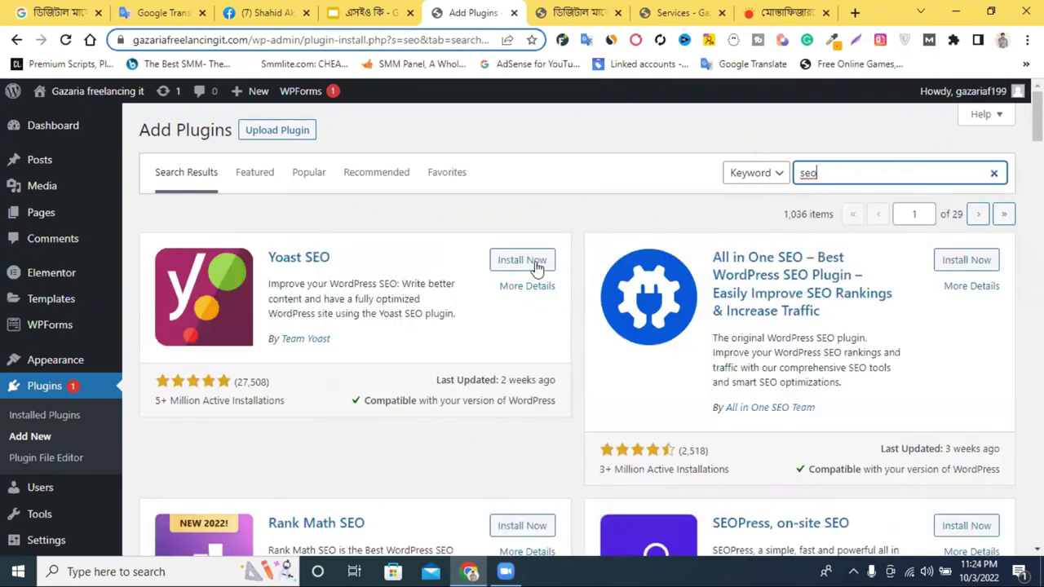
Step: Install and activate the free Yoast SEO plugin from the results
click(528, 260)
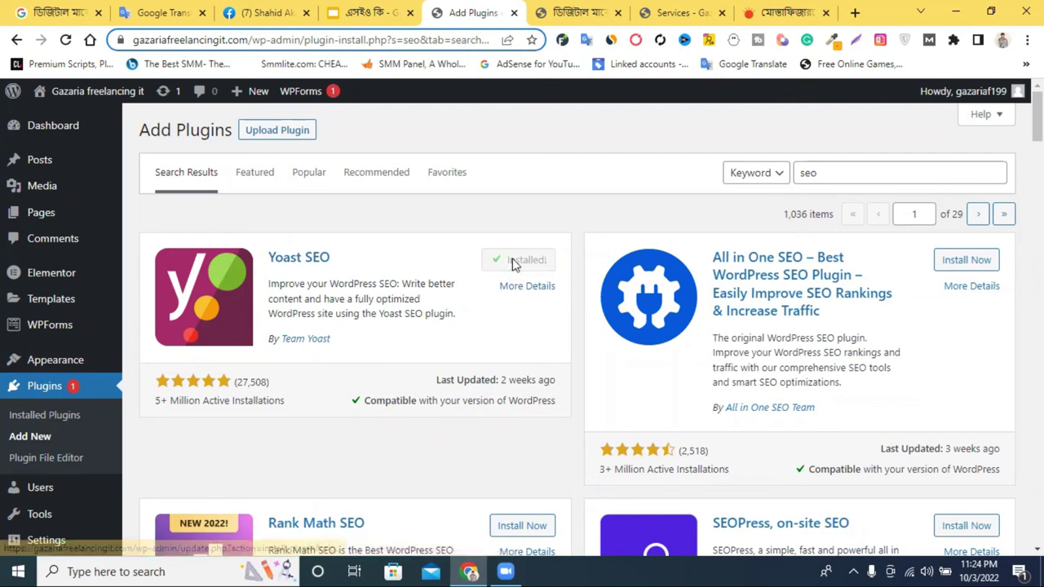
click(517, 262)
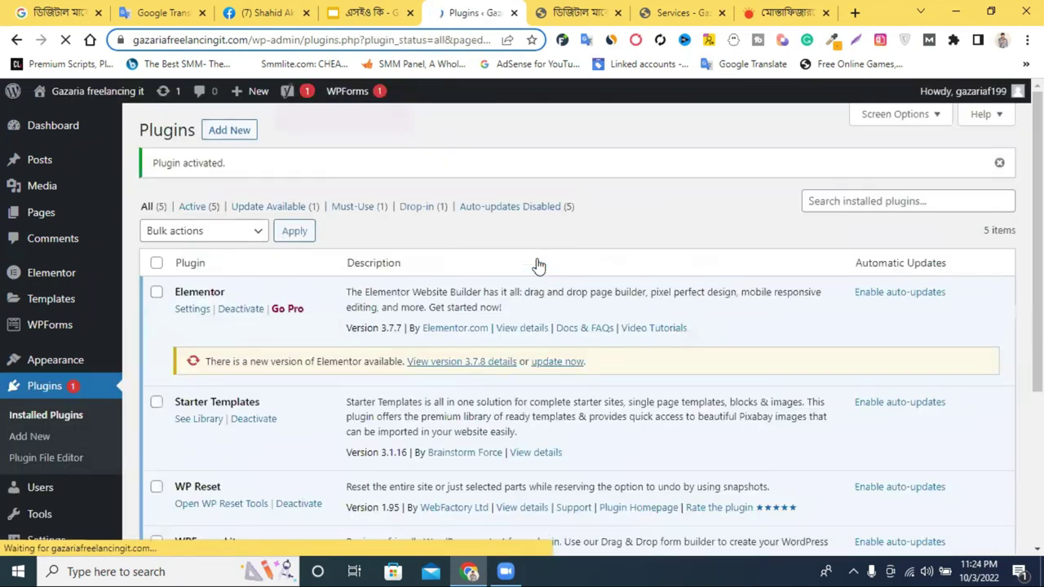
scroll(321, 304, down, 3)
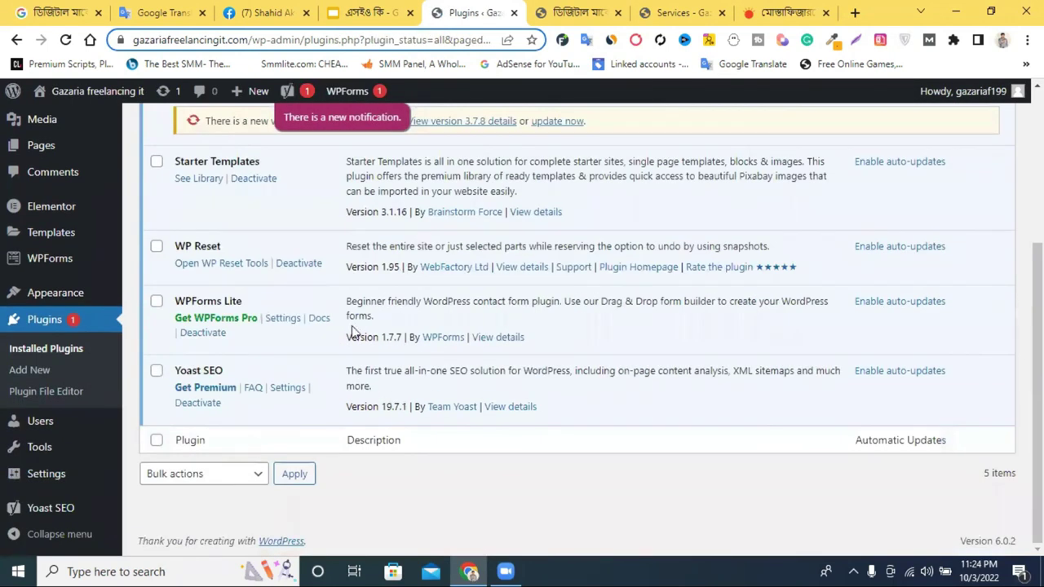
scroll(318, 241, up, 3)
Step: From Add Plugins, pick Yoast SEO Premium 3.2.2 in Downloads as the zip to upload
click(248, 135)
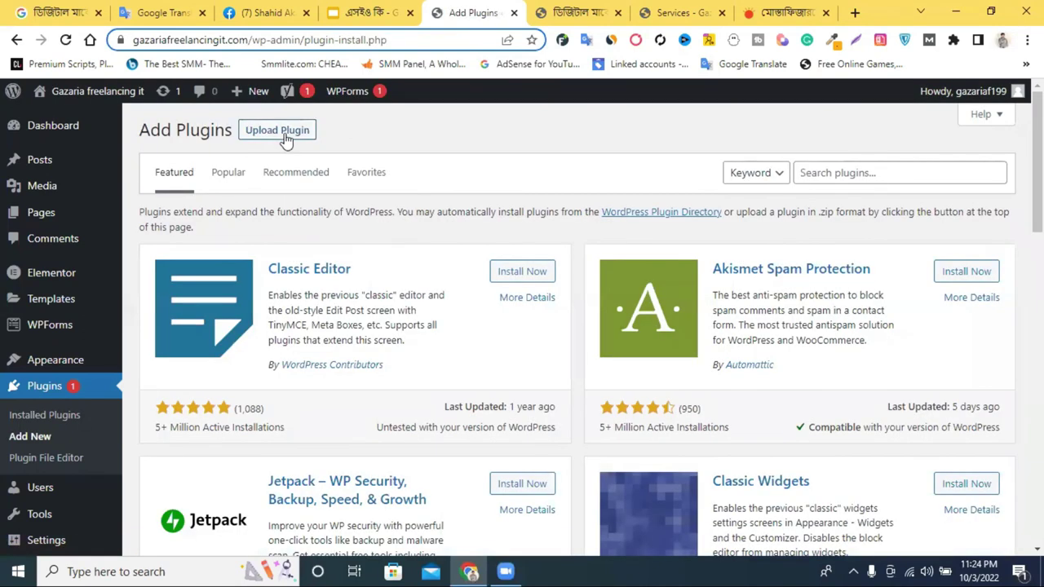
click(282, 134)
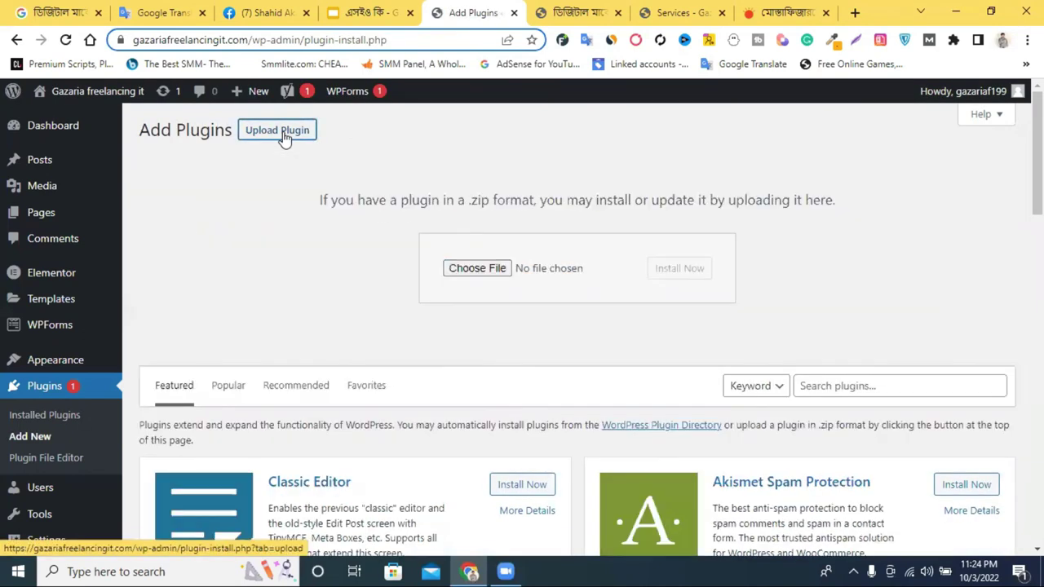
click(462, 267)
click(191, 140)
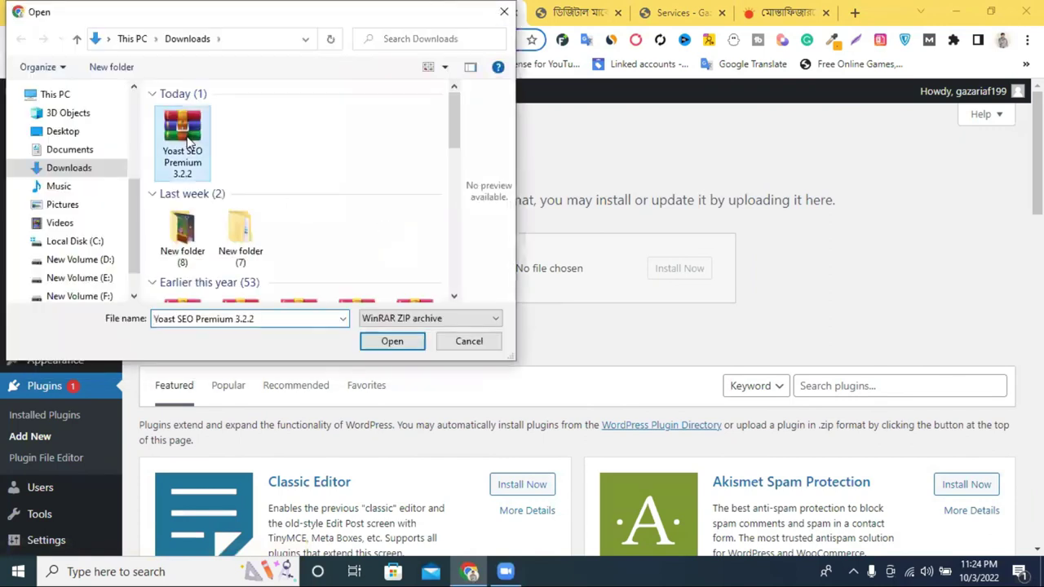